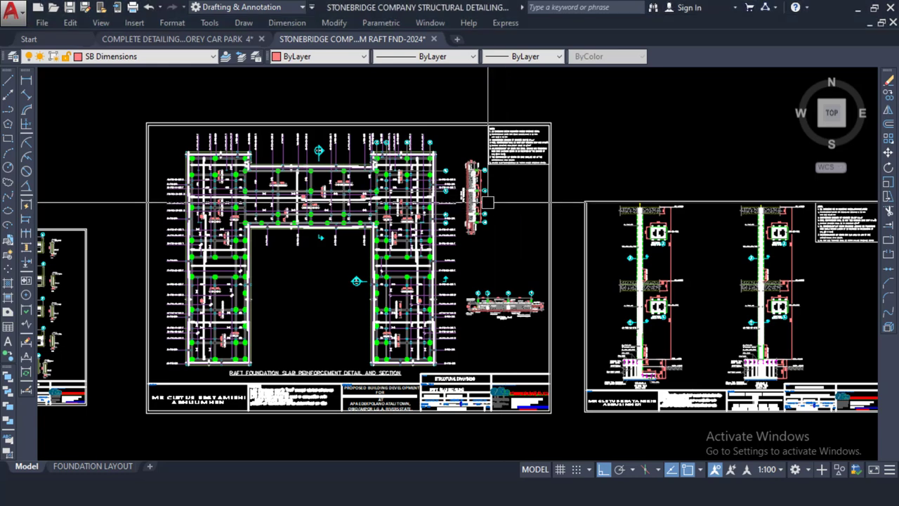
# Examine the bar callouts, lap lengths and section marks on the raft foundation slab reinforcement detail sheet
pyautogui.scroll(2, 362, 190)
pyautogui.scroll(-4, 362, 190)
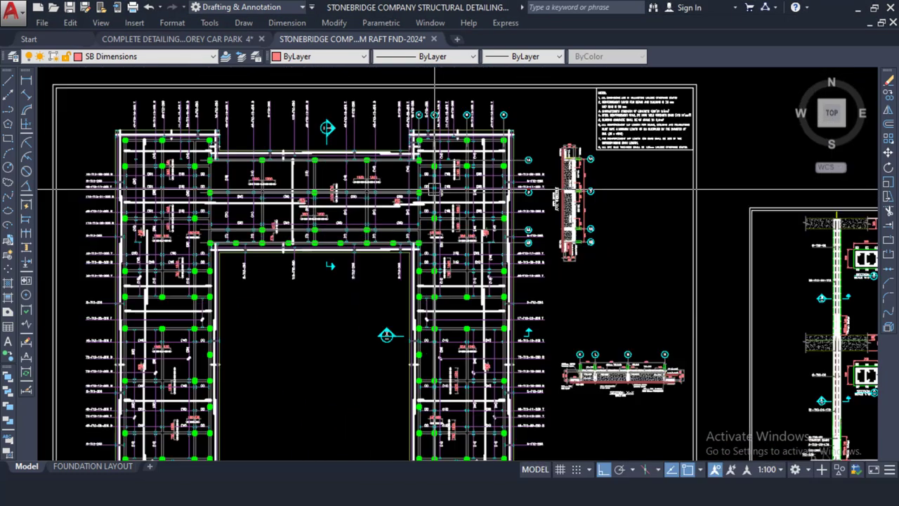
pyautogui.scroll(4, 298, 183)
pyautogui.scroll(-3, 298, 184)
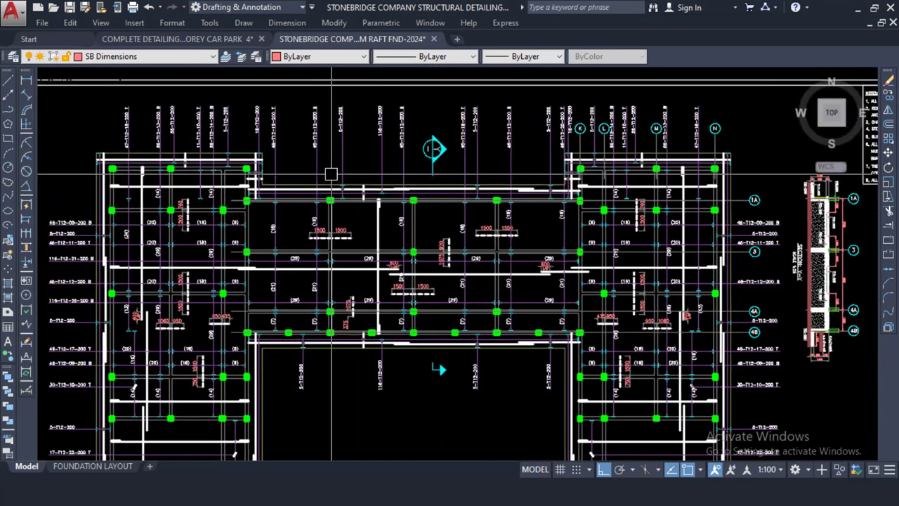
pyautogui.scroll(2, 466, 195)
pyautogui.scroll(-1, 342, 138)
pyautogui.scroll(3, 342, 137)
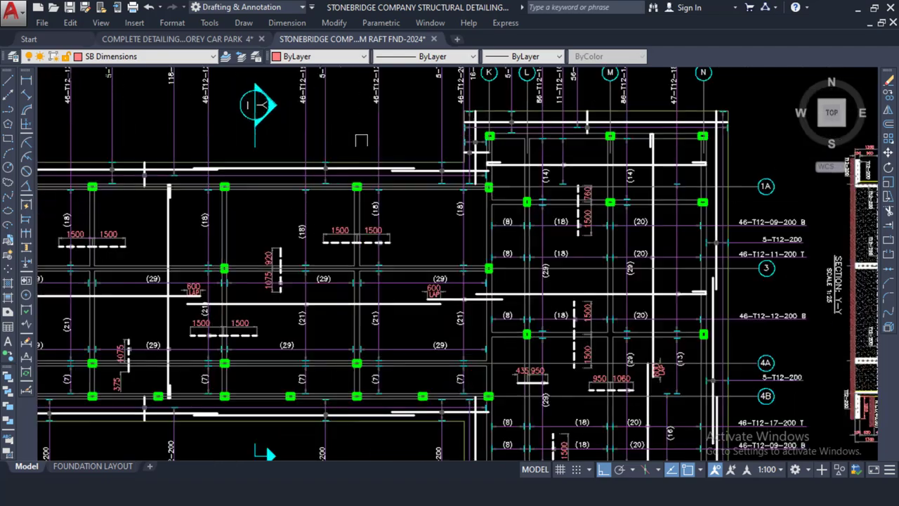
pyautogui.scroll(-2, 392, 171)
pyautogui.scroll(-2, 395, 176)
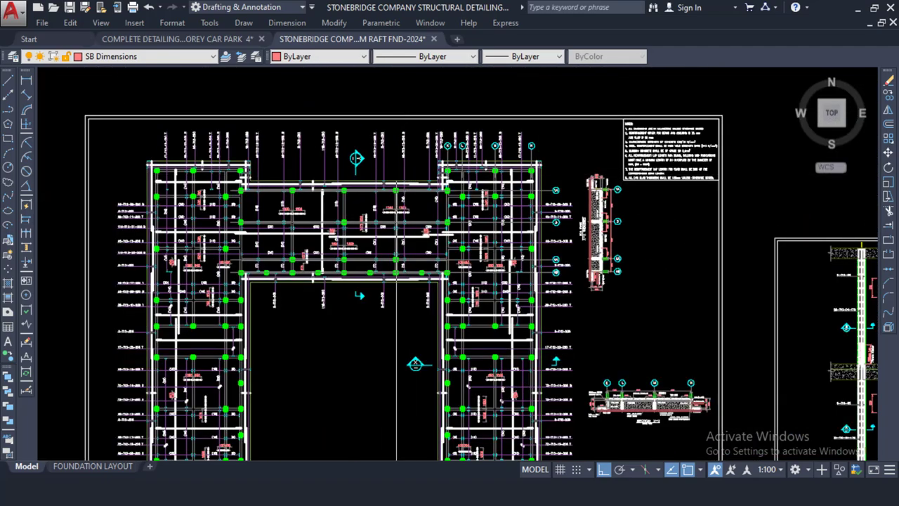
pyautogui.scroll(4, 376, 156)
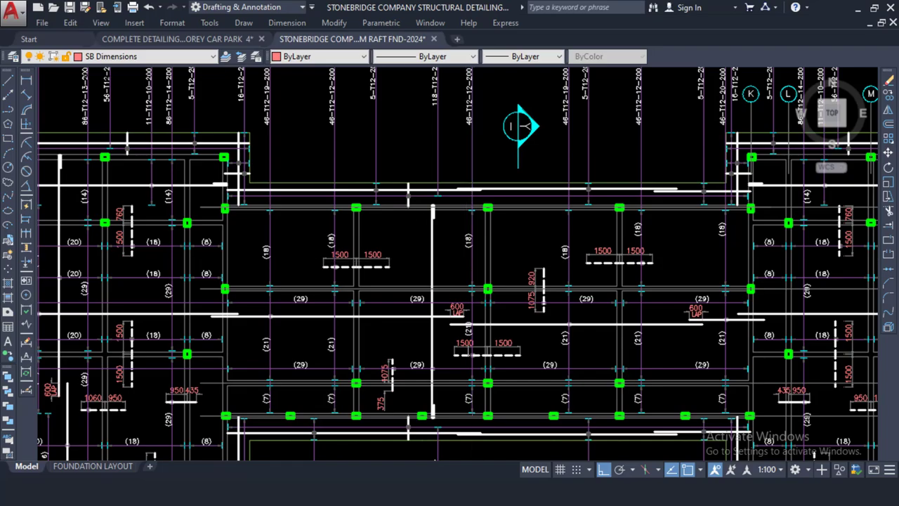
# Return to the Stonebridge beam raft drawing in AutoCAD from the Excel catalogue and inspect the raft slab reinforcement bars
pyautogui.hotkey('alt', 'Tab')
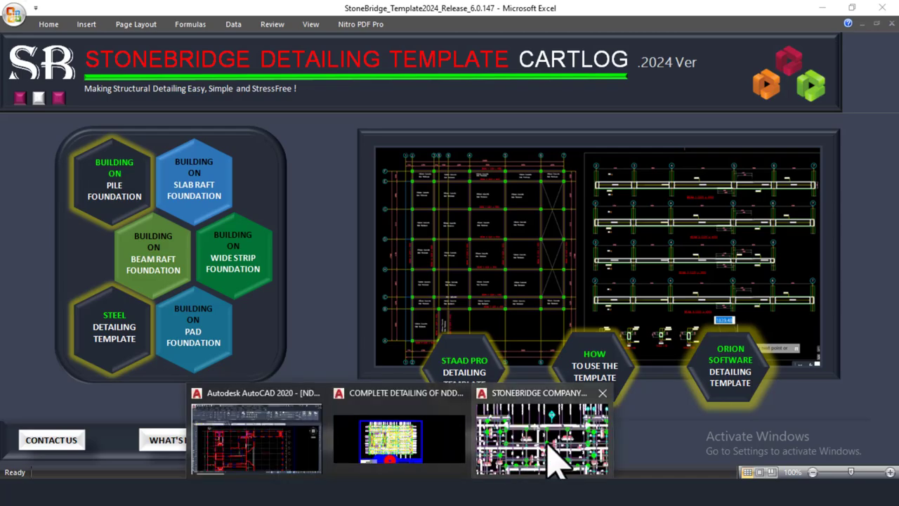
pyautogui.click(552, 457)
pyautogui.scroll(-5, 385, 252)
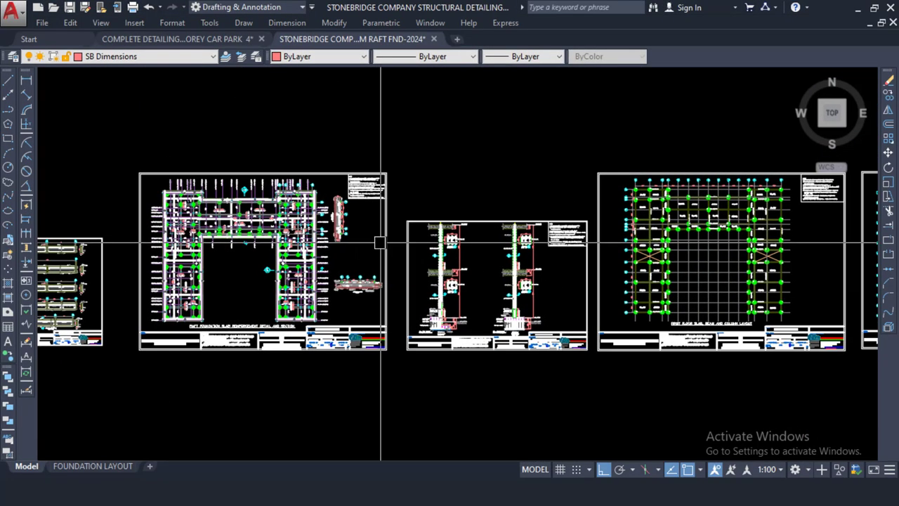
pyautogui.scroll(5, 381, 240)
pyautogui.scroll(5, 441, 192)
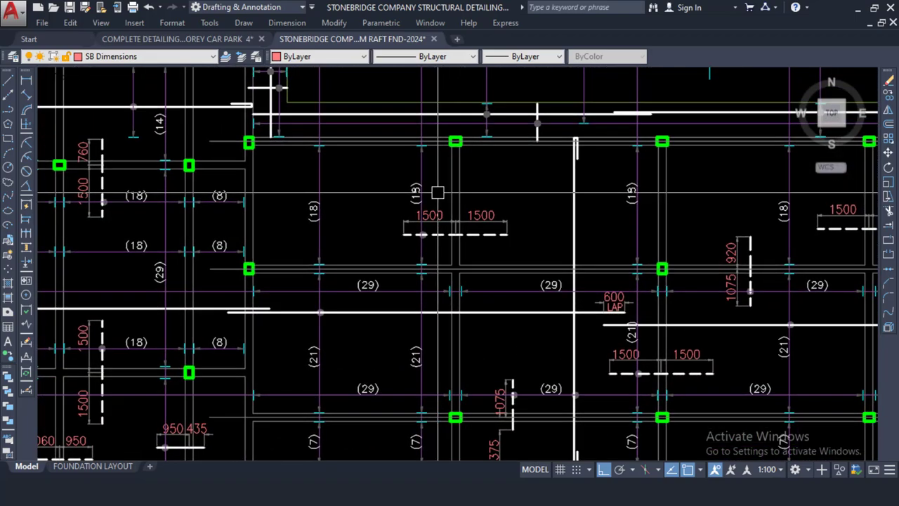
pyautogui.scroll(-3, 441, 191)
pyautogui.scroll(3, 253, 191)
pyautogui.scroll(-6, 253, 190)
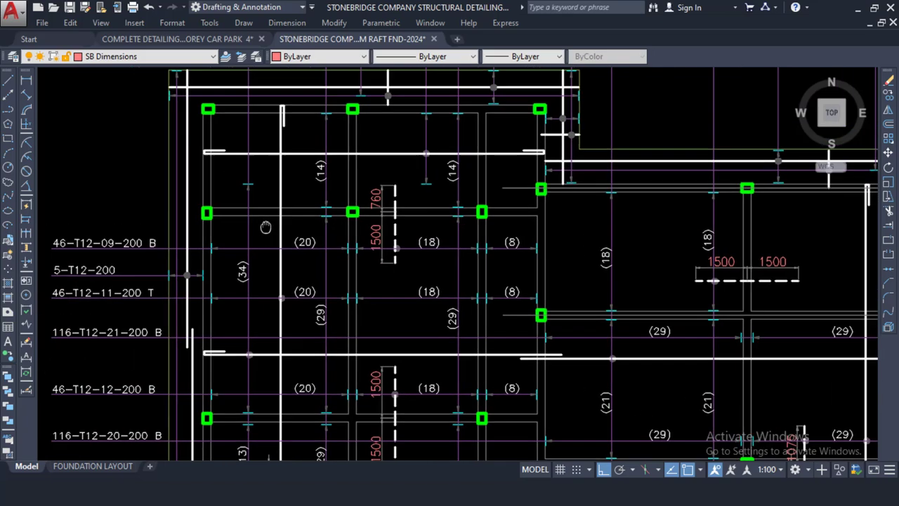
pyautogui.scroll(-8, 357, 214)
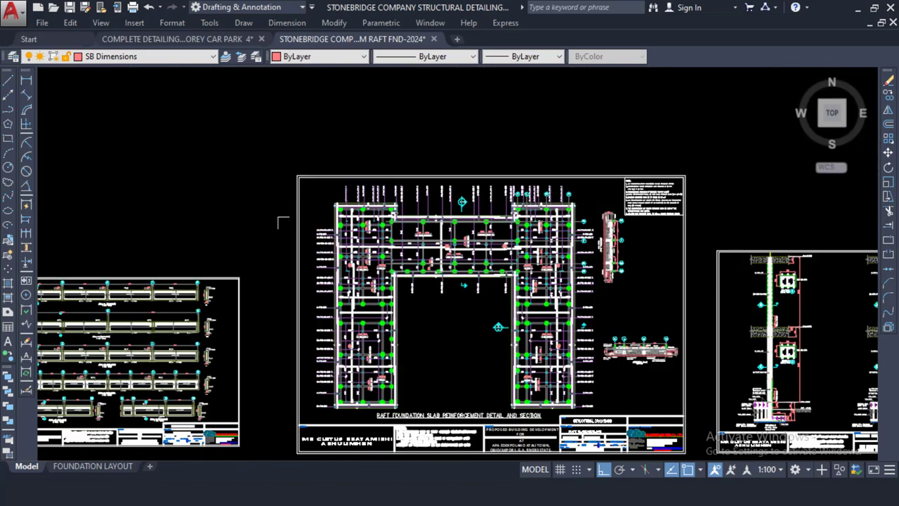
# Survey the full row of drawing sheets inside the red border, from the general construction notes onwards
pyautogui.scroll(6, 241, 260)
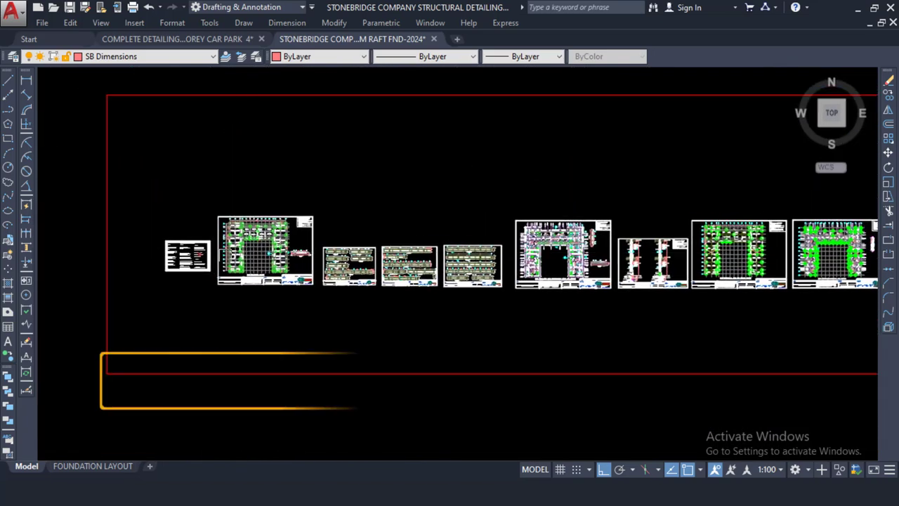
pyautogui.scroll(-3, 156, 205)
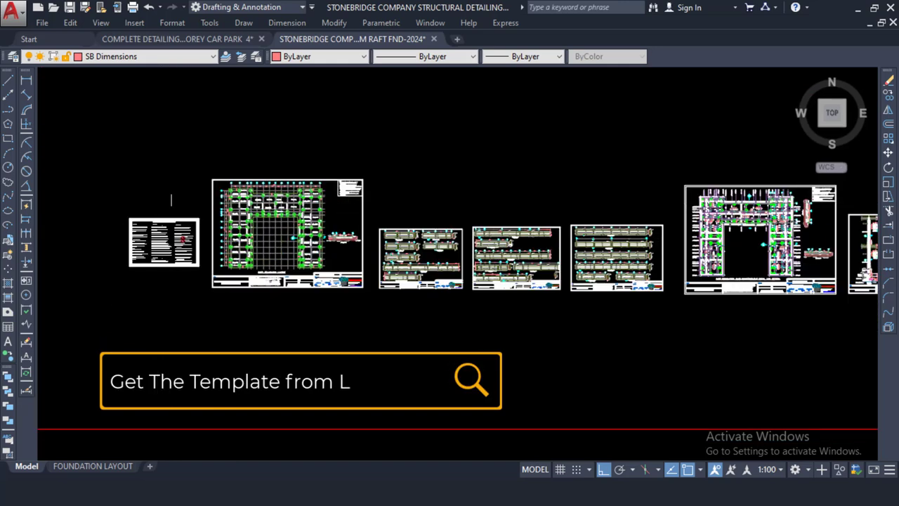
pyautogui.scroll(-5, 195, 200)
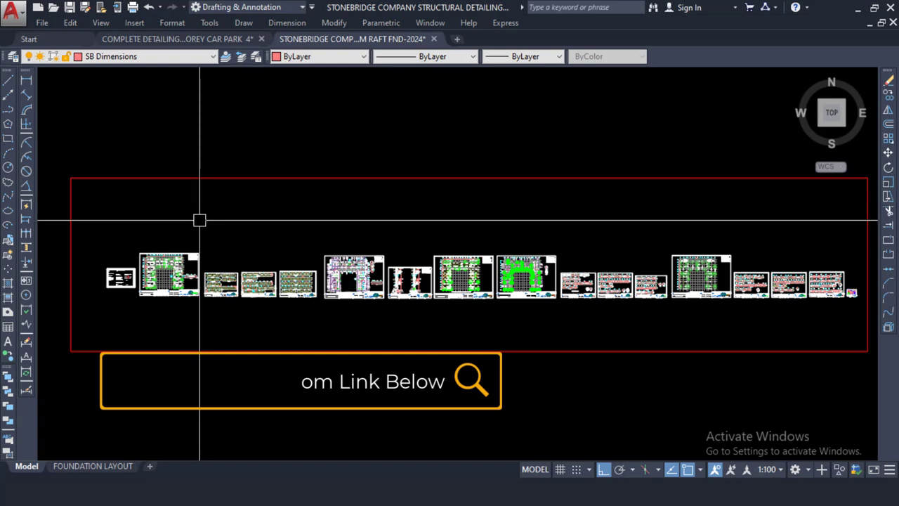
pyautogui.scroll(-2, 200, 219)
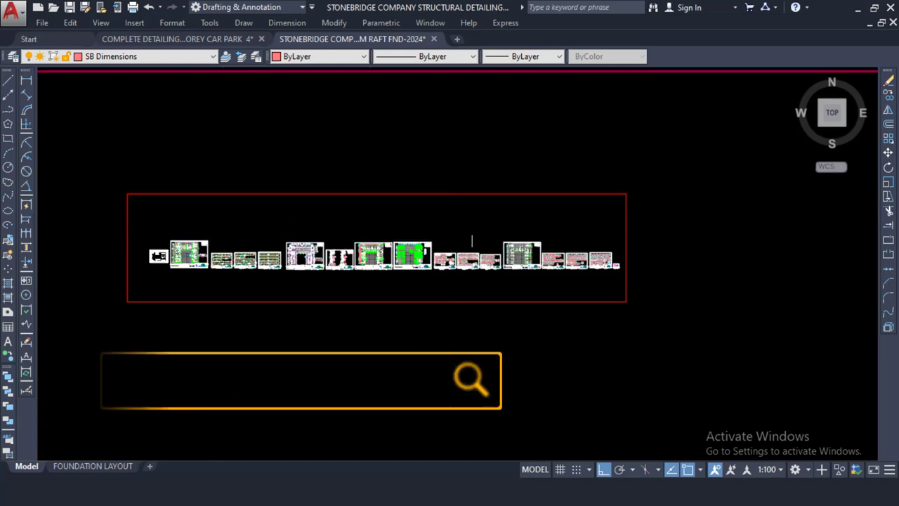
pyautogui.moveTo(304, 233); pyautogui.dragTo(375, 234, button='middle')
pyautogui.scroll(4, 206, 236)
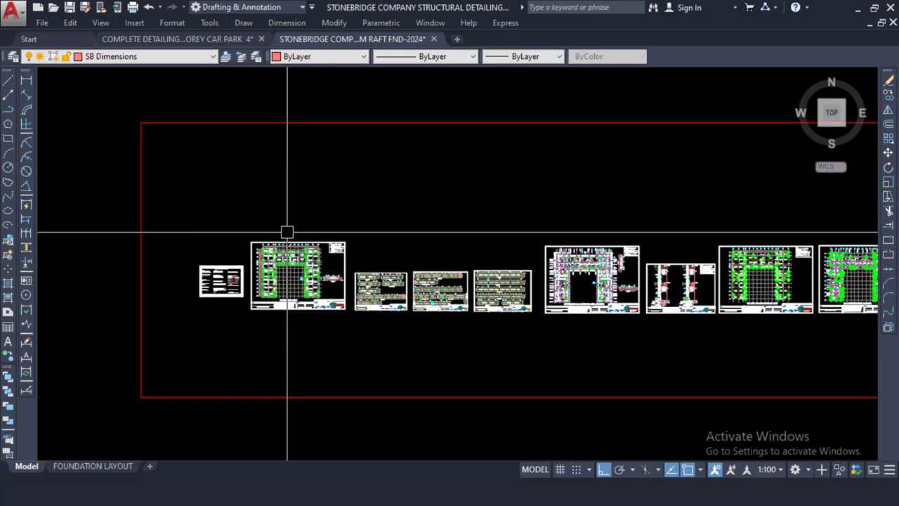
pyautogui.scroll(2, 276, 244)
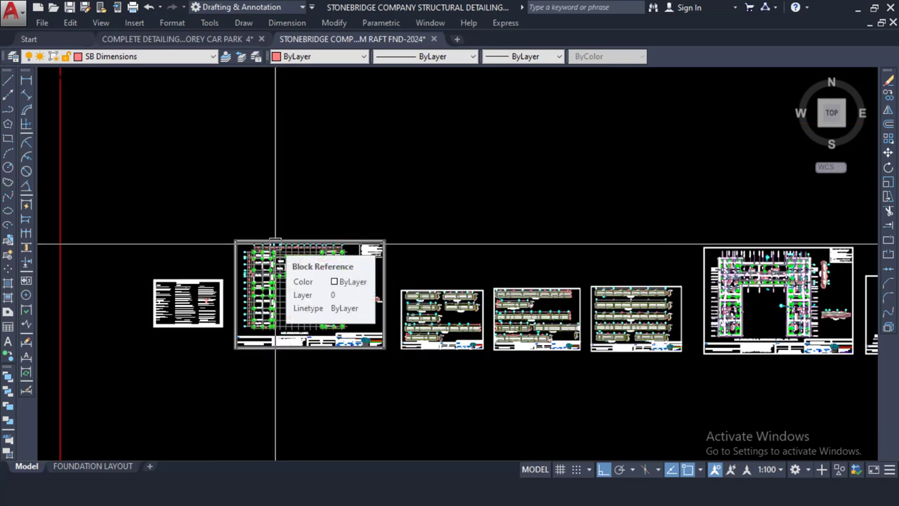
# Examine the raft foundation layout sheet, including its grid lines, ground beams, slab panels and adjacent section
pyautogui.scroll(6, 276, 266)
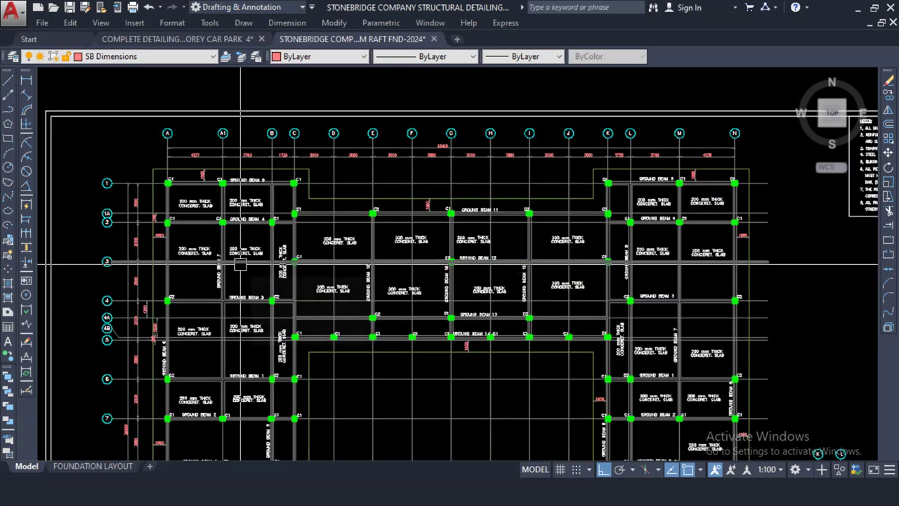
pyautogui.scroll(-3, 241, 265)
pyautogui.scroll(3, 248, 246)
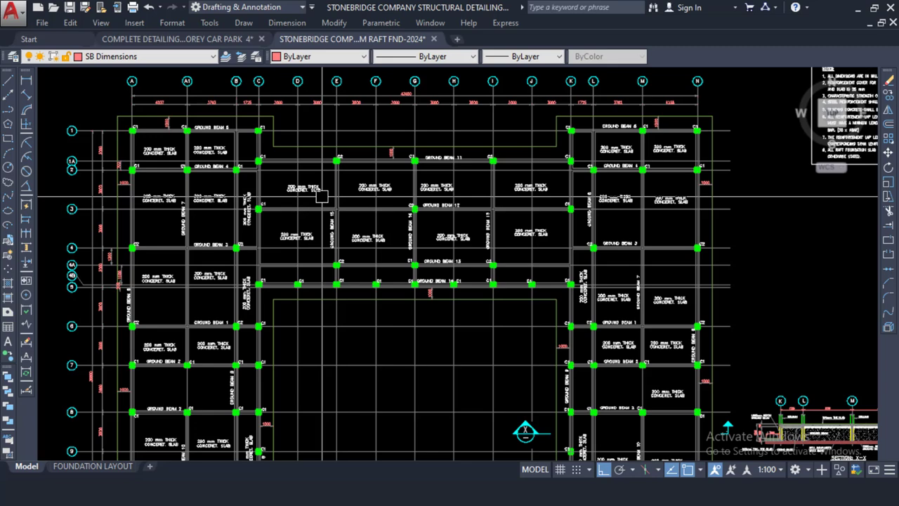
pyautogui.moveTo(321, 196)
pyautogui.scroll(-2, 321, 196)
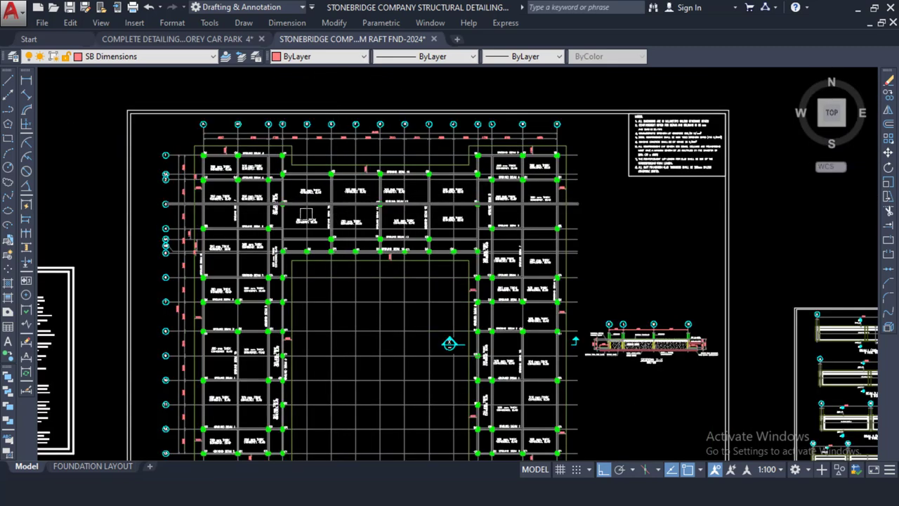
pyautogui.scroll(3, 294, 214)
pyautogui.scroll(-3, 294, 214)
pyautogui.scroll(-1, 266, 214)
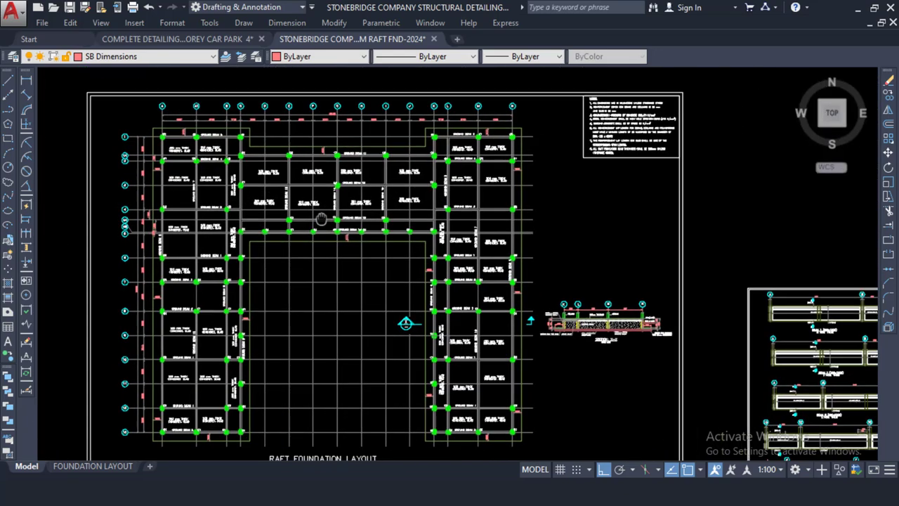
pyautogui.scroll(-2, 266, 215)
pyautogui.moveTo(271, 225); pyautogui.dragTo(321, 237, button='middle')
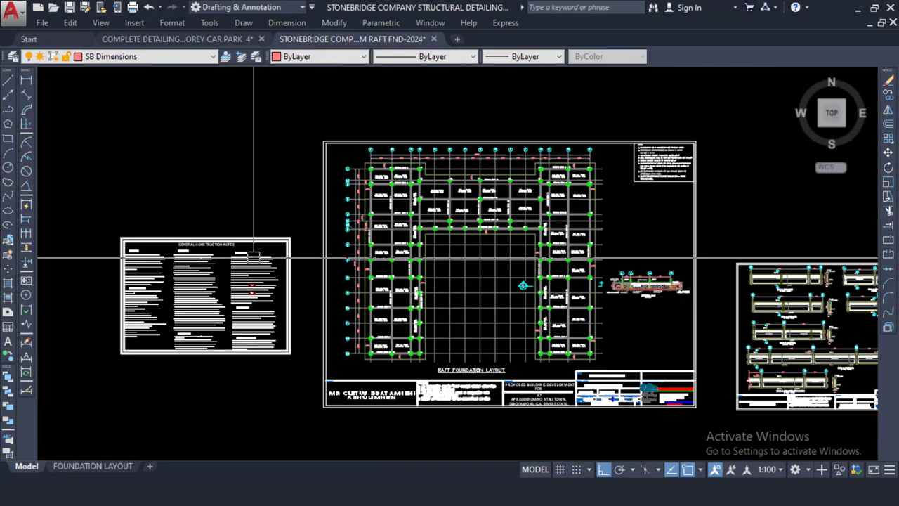
# Review the ground beam detail sheets and the sheets that follow, up to the first floor layout
pyautogui.scroll(-1, 331, 252)
pyautogui.scroll(8, 279, 206)
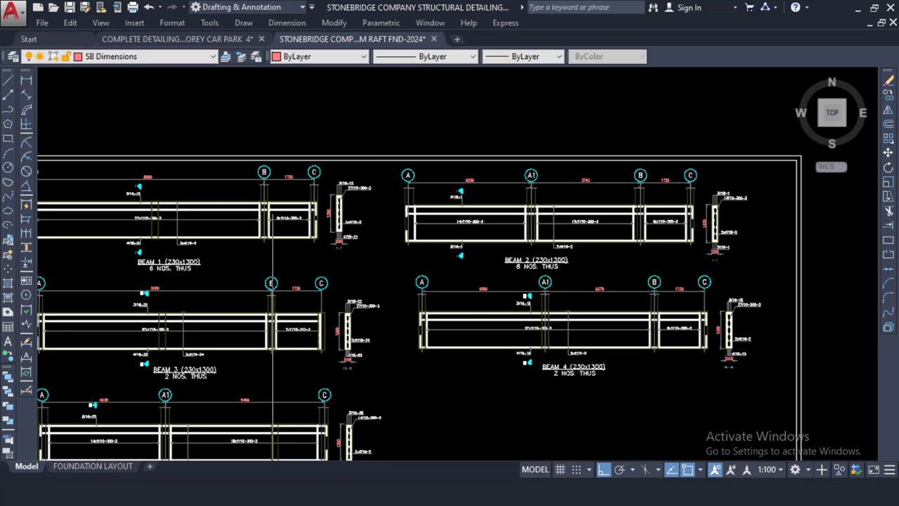
pyautogui.scroll(2, 278, 205)
pyautogui.moveTo(331, 187); pyautogui.dragTo(264, 193, button='middle')
pyautogui.scroll(-6, 265, 193)
pyautogui.moveTo(660, 220); pyautogui.dragTo(250, 212, button='middle')
pyautogui.moveTo(575, 233); pyautogui.dragTo(249, 232, button='middle')
pyautogui.moveTo(630, 225); pyautogui.dragTo(357, 224, button='middle')
pyautogui.scroll(2, 474, 314)
pyautogui.scroll(3, 456, 304)
pyautogui.scroll(-1, 285, 289)
pyautogui.moveTo(587, 255); pyautogui.dragTo(279, 269, button='middle')
pyautogui.scroll(-2, 279, 270)
pyautogui.scroll(-2, 377, 271)
pyautogui.moveTo(567, 260); pyautogui.dragTo(295, 291, button='middle')
# Examine the first floor slab, beam and column layout and the first floor slab reinforcement detail sheet
pyautogui.moveTo(483, 274)
pyautogui.mouseDown(button='middle')
pyautogui.moveTo(395, 314)
pyautogui.moveTo(311, 387)
pyautogui.mouseUp(button='middle')
pyautogui.scroll(4, 327, 193)
pyautogui.scroll(-2, 330, 194)
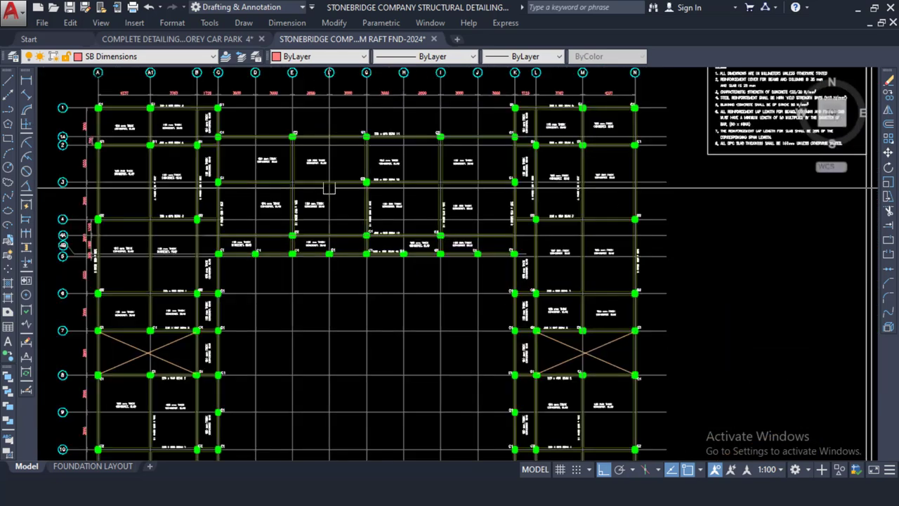
pyautogui.scroll(-2, 339, 180)
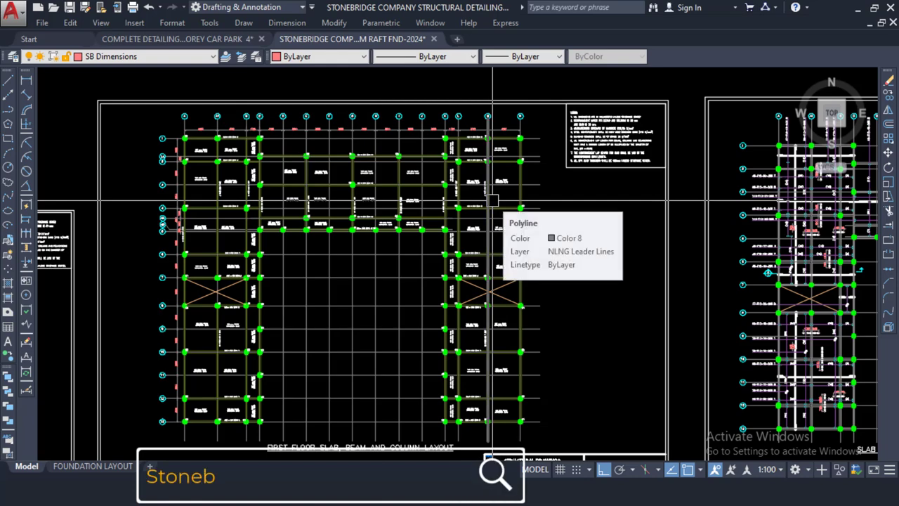
pyautogui.moveTo(597, 189); pyautogui.dragTo(426, 182, button='middle')
pyautogui.moveTo(722, 232); pyautogui.dragTo(406, 207, button='middle')
pyautogui.scroll(4, 491, 191)
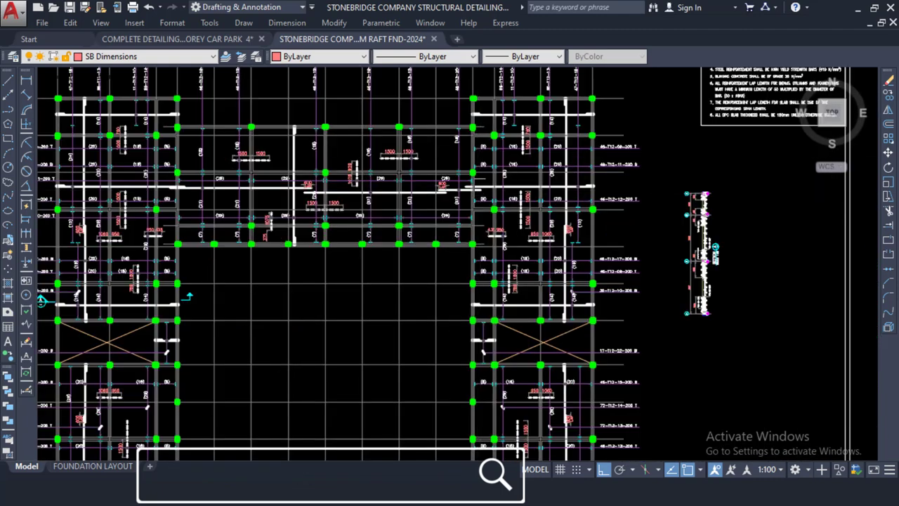
pyautogui.scroll(-4, 384, 168)
pyautogui.moveTo(384, 167); pyautogui.dragTo(455, 178, button='middle')
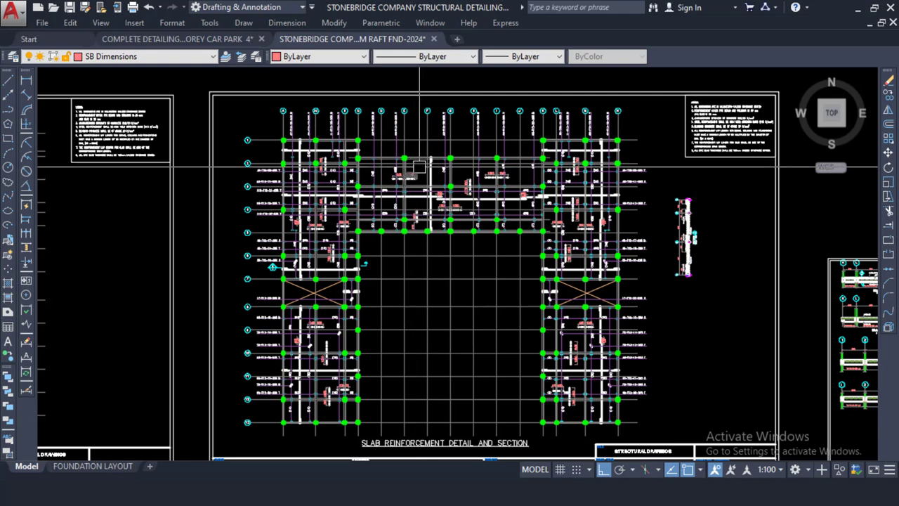
pyautogui.scroll(-2, 420, 171)
pyautogui.moveTo(665, 215); pyautogui.dragTo(508, 221, button='middle')
pyautogui.scroll(2, 508, 221)
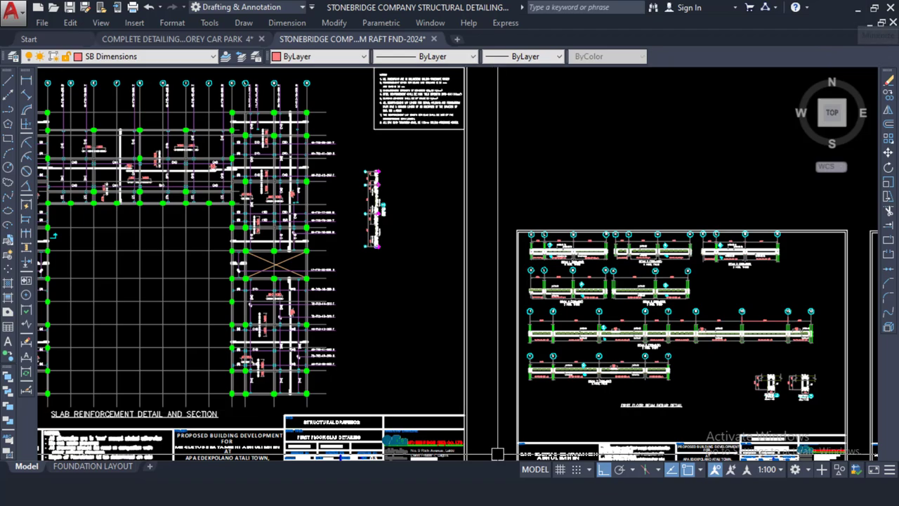
# Switch to the Excel template catalogue, open the STAAD Pro detailing template past the security notice, and display its drawing in AutoCAD
pyautogui.click(858, 8)
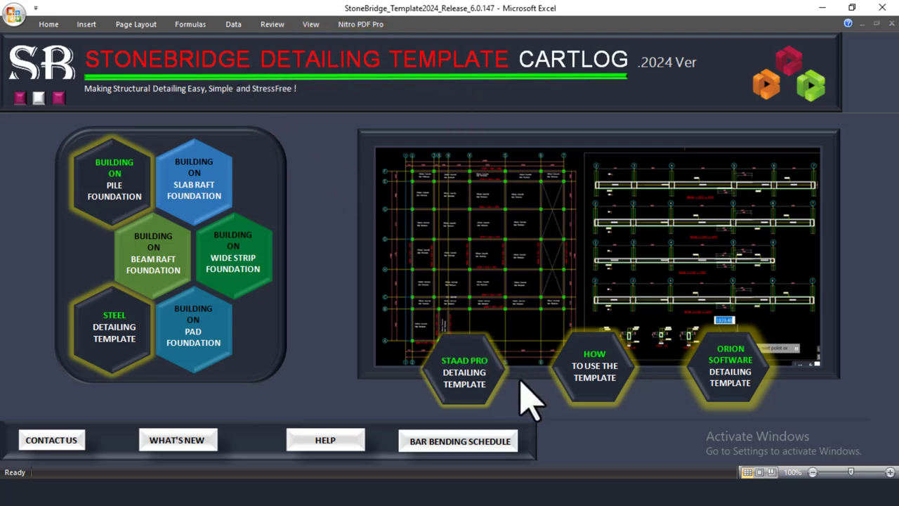
pyautogui.click(473, 393)
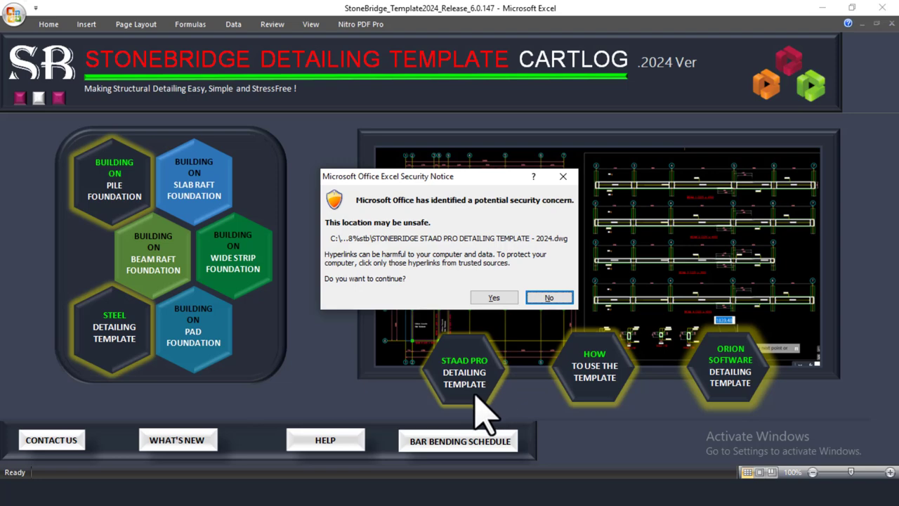
pyautogui.click(495, 298)
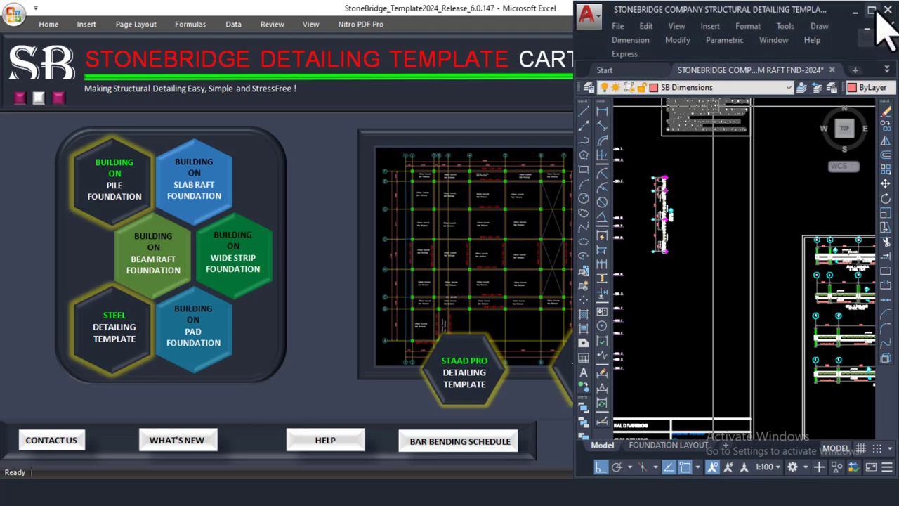
pyautogui.click(871, 10)
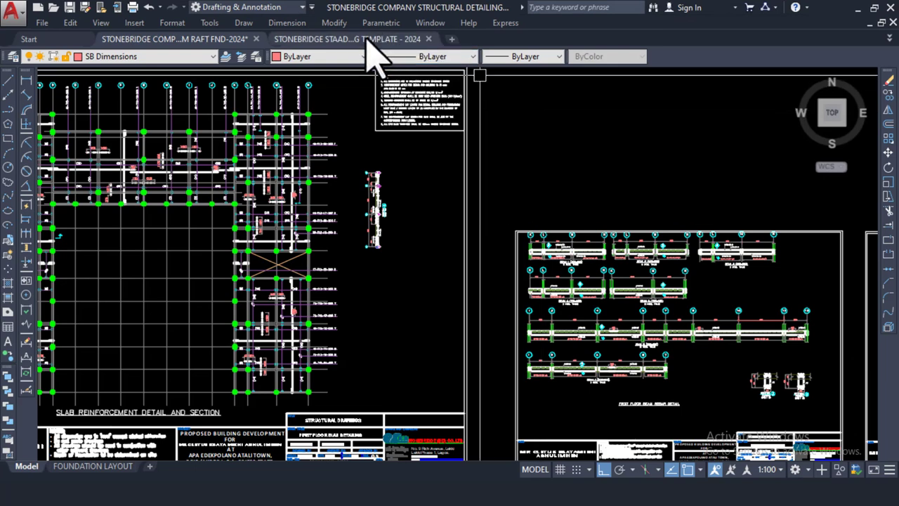
pyautogui.click(350, 40)
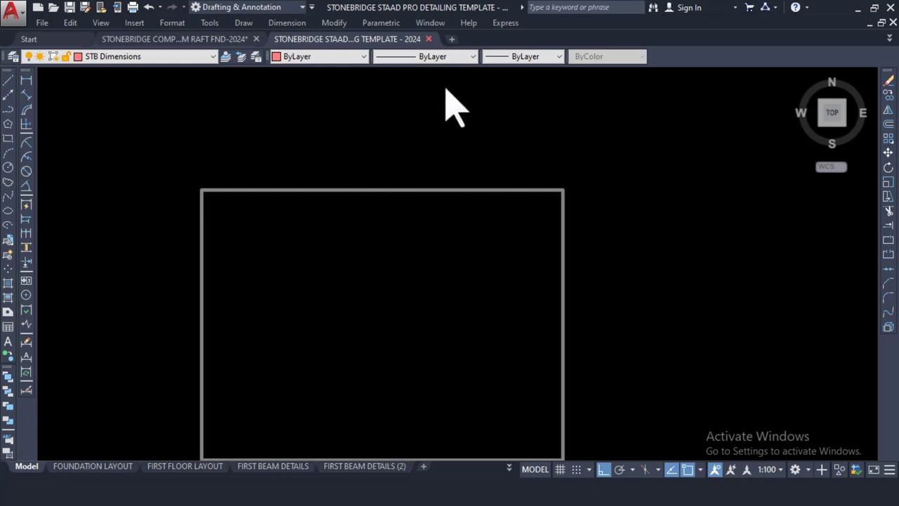
# Close the STAAD Pro detailing template and the beam raft foundation drawing without saving changes
pyautogui.click(428, 39)
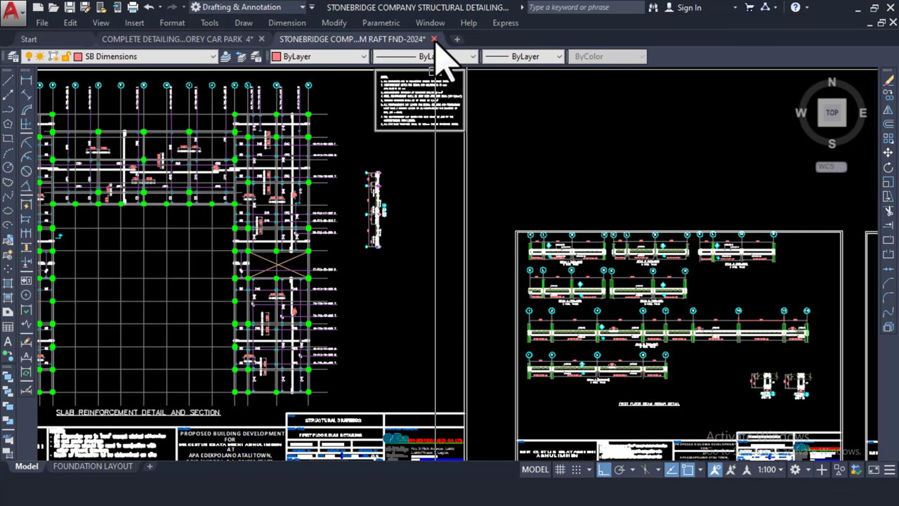
pyautogui.click(433, 39)
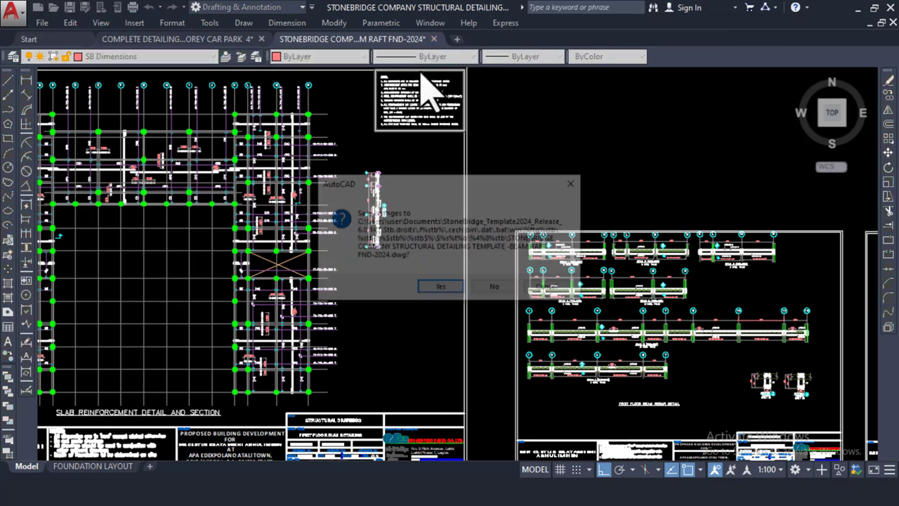
pyautogui.click(496, 289)
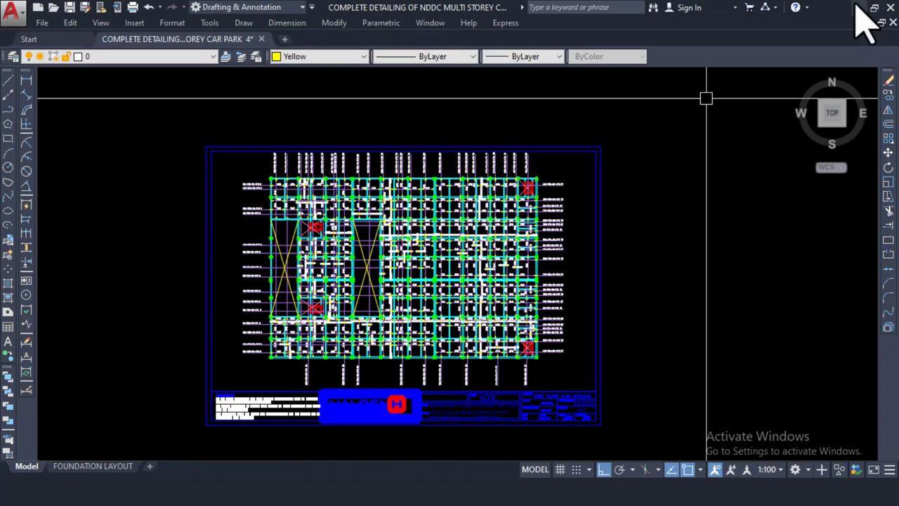
# Switch to the Excel template catalogue, reopen the STAAD Pro detailing template past the security notice, and show its AutoCAD window full size
pyautogui.click(857, 8)
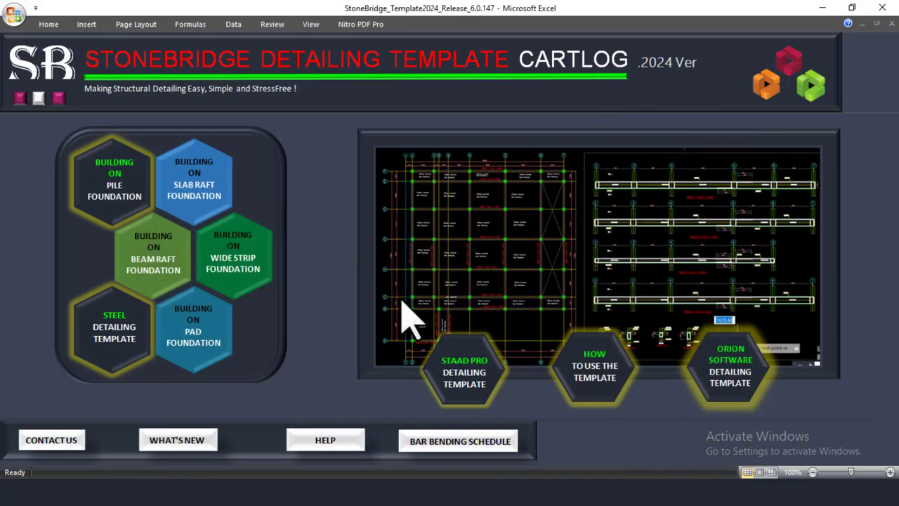
pyautogui.click(469, 352)
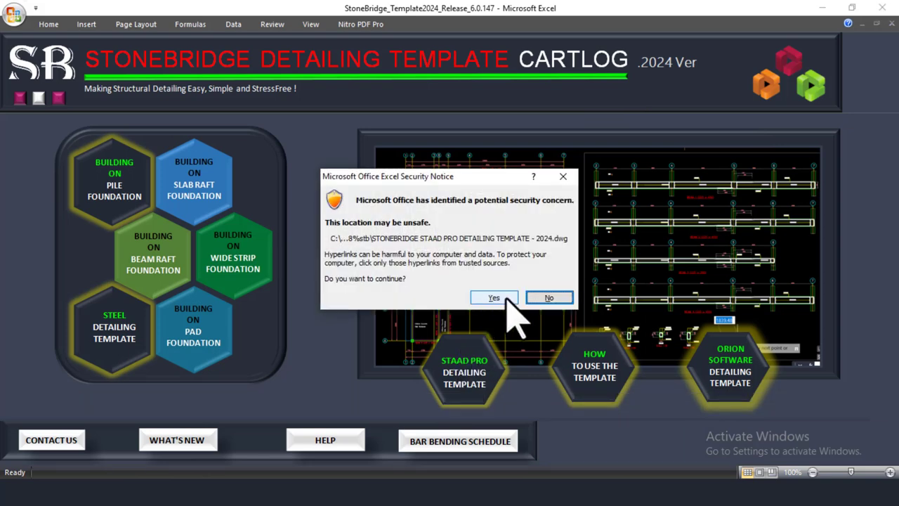
pyautogui.click(509, 297)
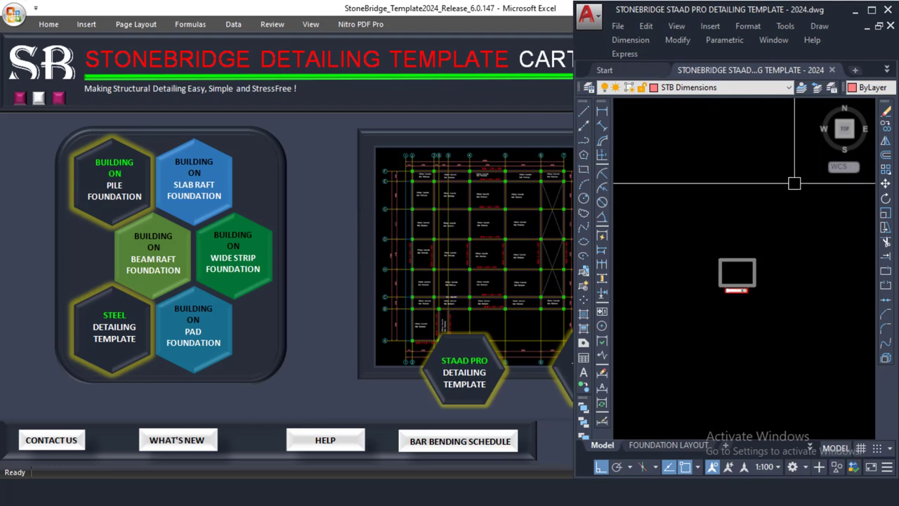
pyautogui.click(871, 10)
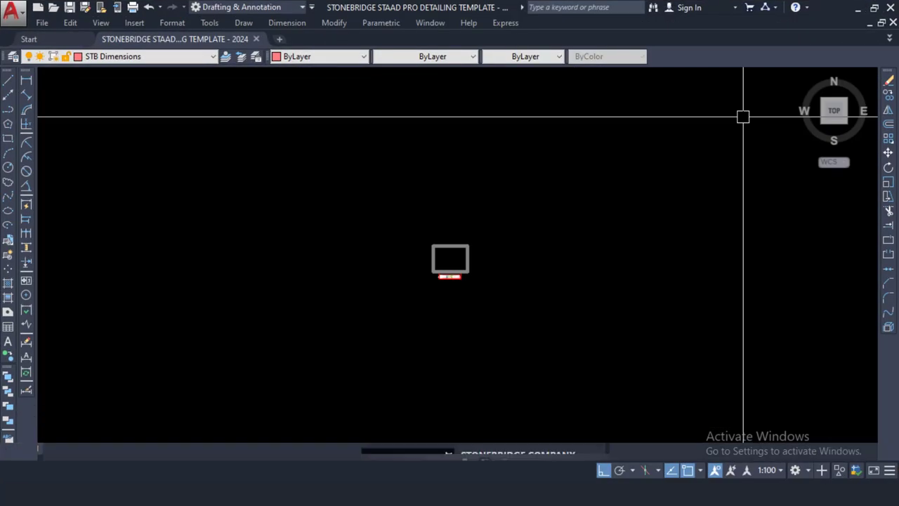
# Locate the row of detailing sheets inside the red border below the large grey frame
pyautogui.scroll(3, 449, 264)
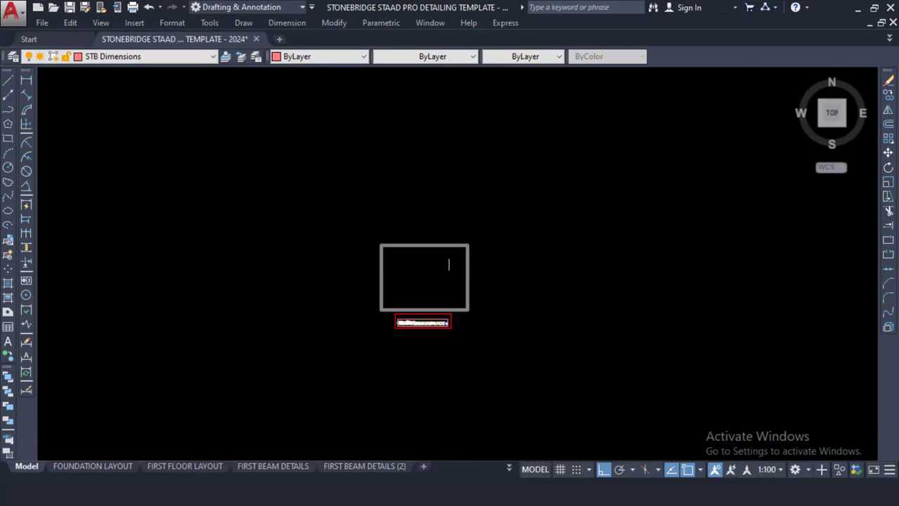
pyautogui.scroll(4, 449, 264)
pyautogui.moveTo(368, 337); pyautogui.dragTo(394, 274, button='middle')
pyautogui.scroll(2, 372, 317)
pyautogui.moveTo(363, 241); pyautogui.dragTo(321, 274, button='middle')
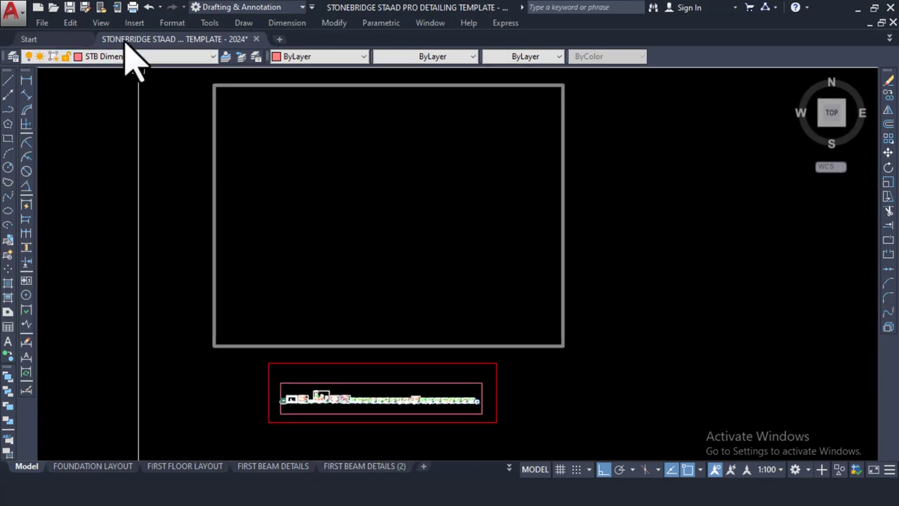
pyautogui.moveTo(156, 44)
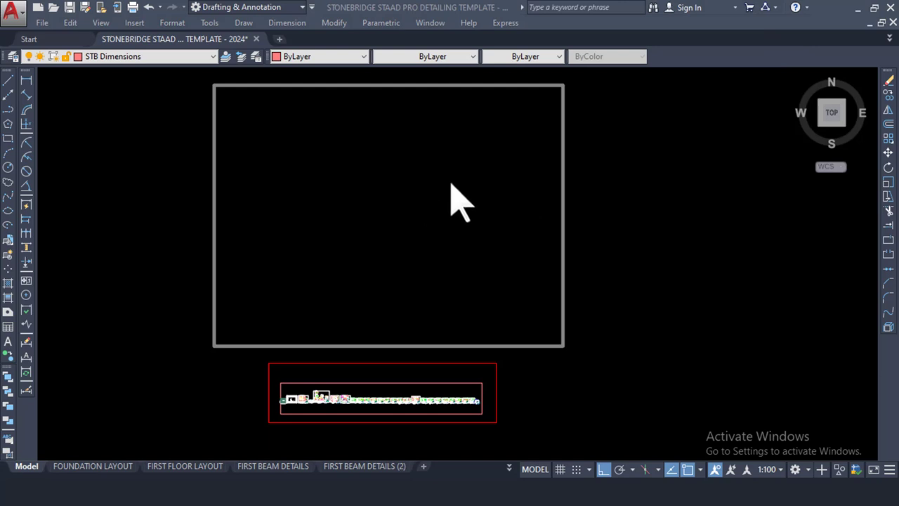
pyautogui.scroll(4, 315, 391)
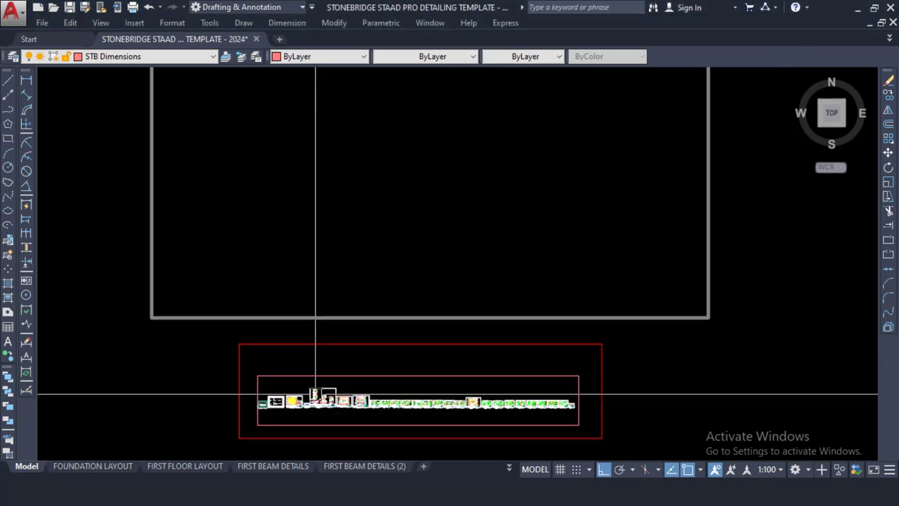
pyautogui.scroll(-2, 299, 420)
pyautogui.moveTo(342, 396); pyautogui.dragTo(341, 341, button='middle')
pyautogui.scroll(4, 316, 297)
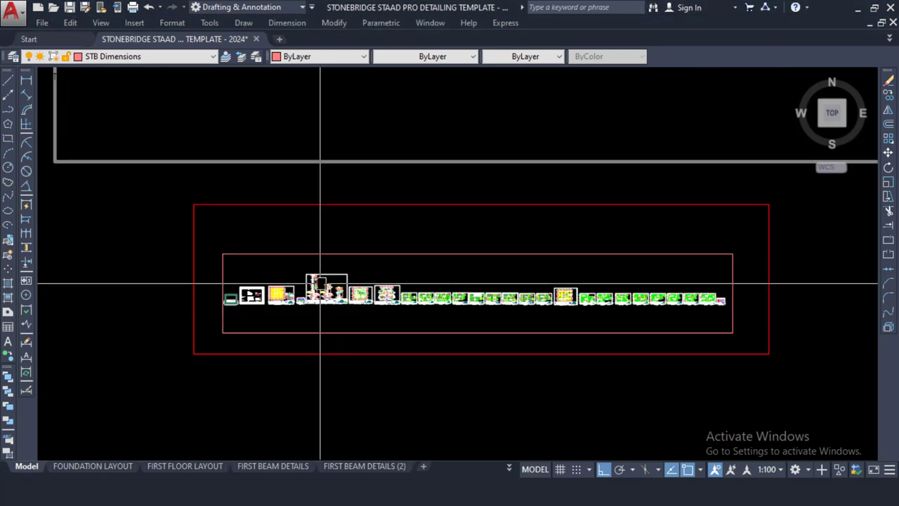
# Survey the full row of template sheets, from the cover sheet to the last beam detail sheets
pyautogui.scroll(6, 239, 295)
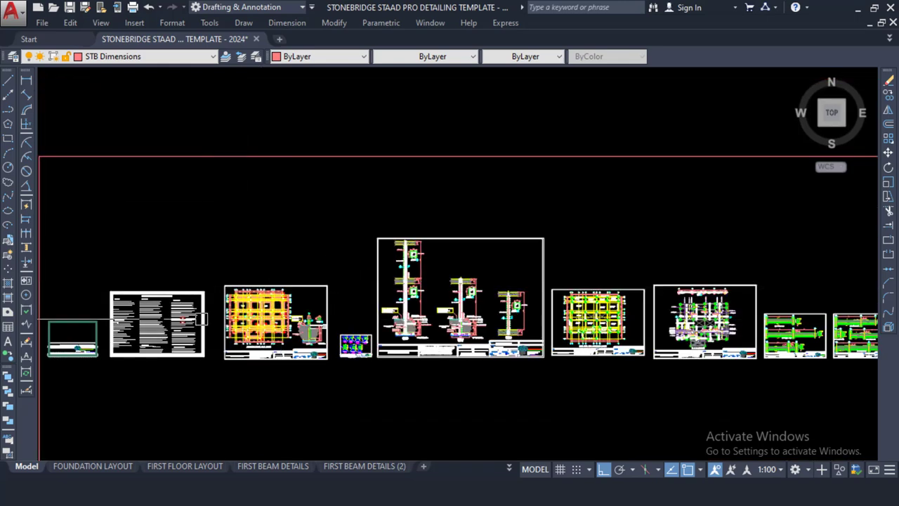
pyautogui.scroll(2, 168, 306)
pyautogui.scroll(-6, 246, 300)
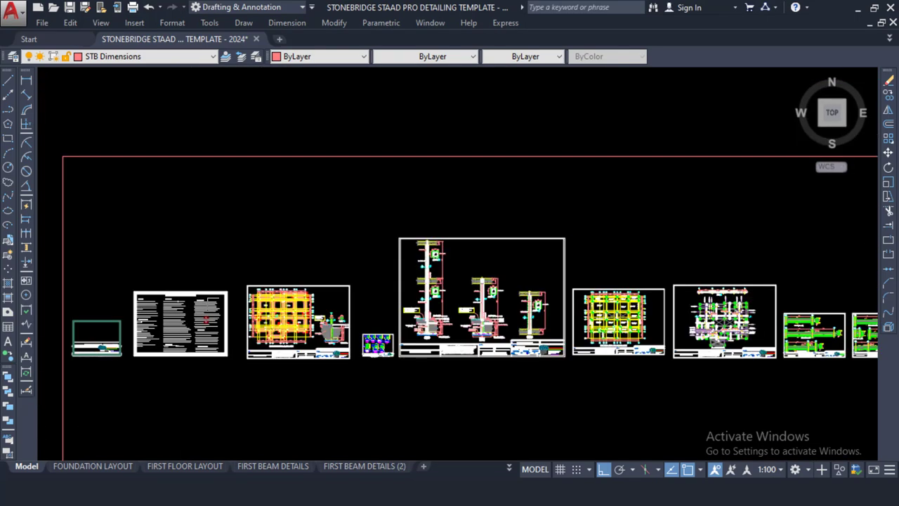
pyautogui.moveTo(410, 273); pyautogui.dragTo(351, 290, button='middle')
pyautogui.scroll(-2, 402, 293)
pyautogui.scroll(-2, 402, 293)
pyautogui.scroll(2, 702, 309)
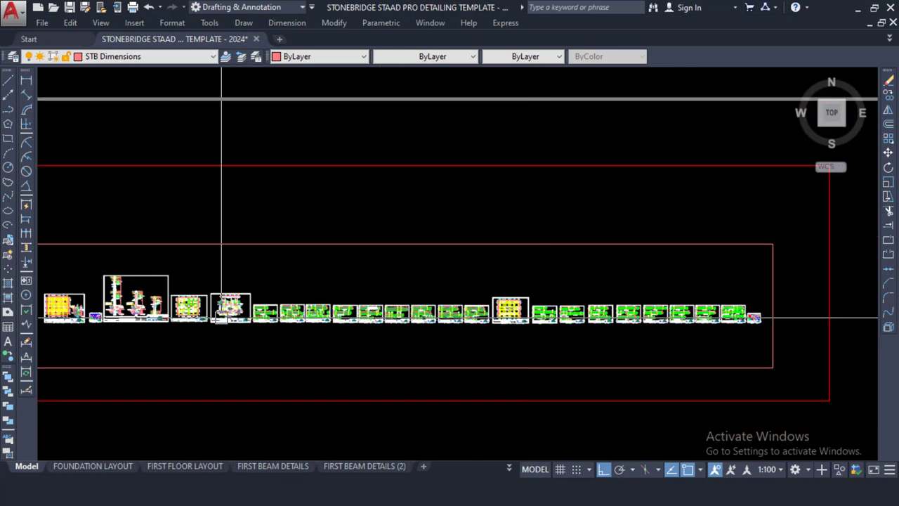
# Examine the structural drawings cover sheet, the general construction notes and the foundation/ground floor layout sheet
pyautogui.scroll(8, 220, 311)
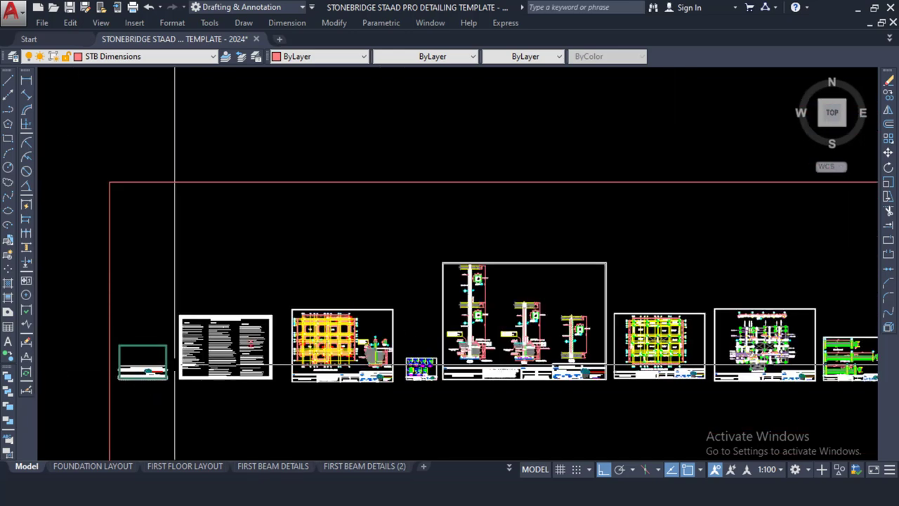
pyautogui.moveTo(203, 366); pyautogui.dragTo(267, 321, button='middle')
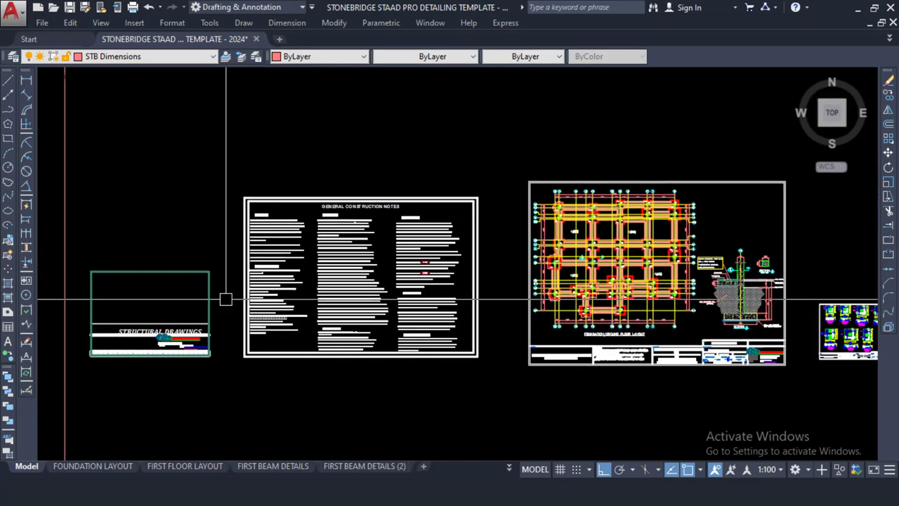
pyautogui.scroll(2, 254, 278)
pyautogui.scroll(1, 253, 278)
pyautogui.scroll(-5, 288, 256)
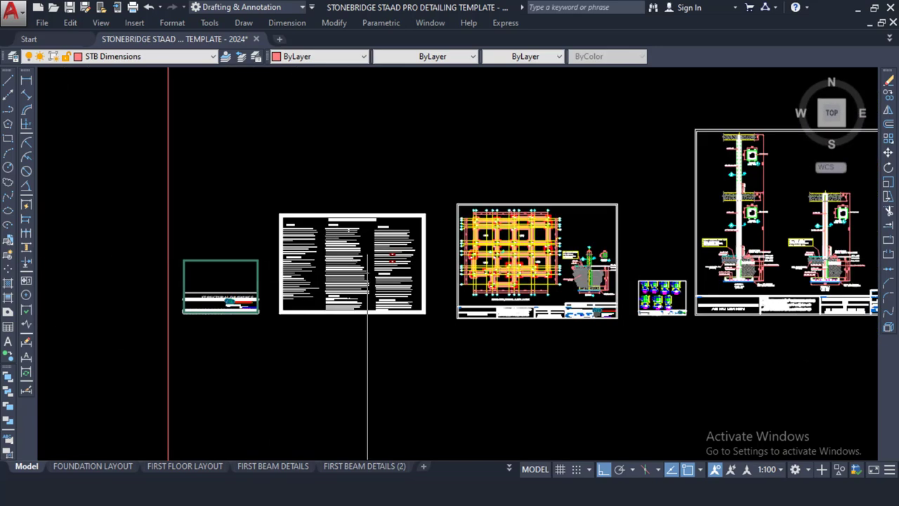
pyautogui.scroll(4, 458, 225)
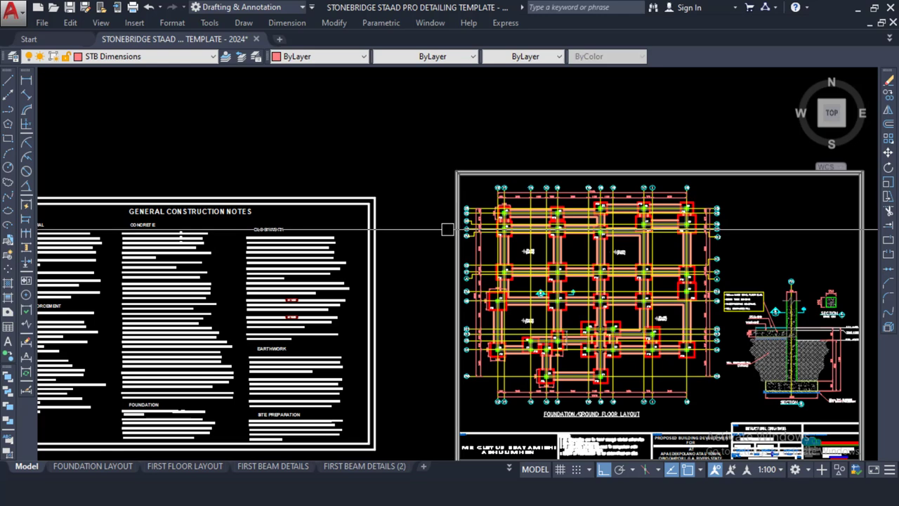
pyautogui.scroll(-2, 365, 202)
pyautogui.moveTo(608, 261); pyautogui.dragTo(460, 259, button='middle')
pyautogui.scroll(-4, 475, 260)
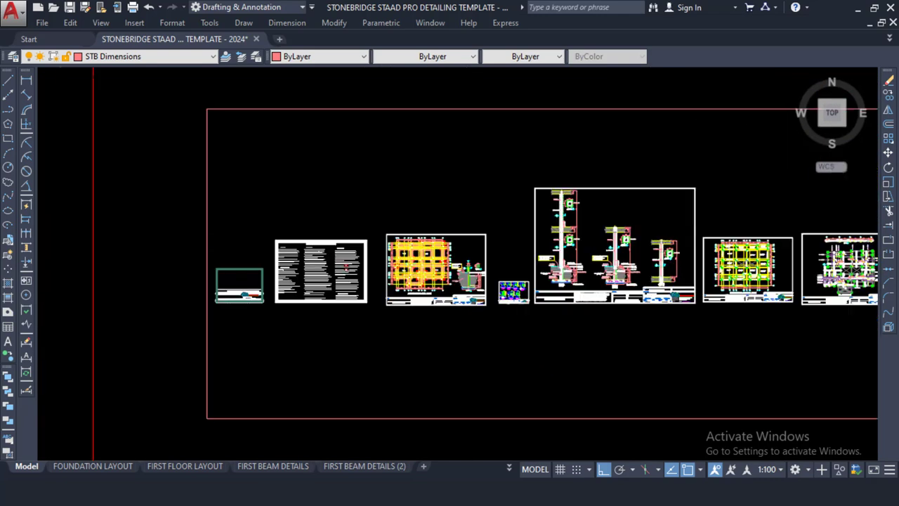
pyautogui.moveTo(501, 275); pyautogui.dragTo(307, 295, button='middle')
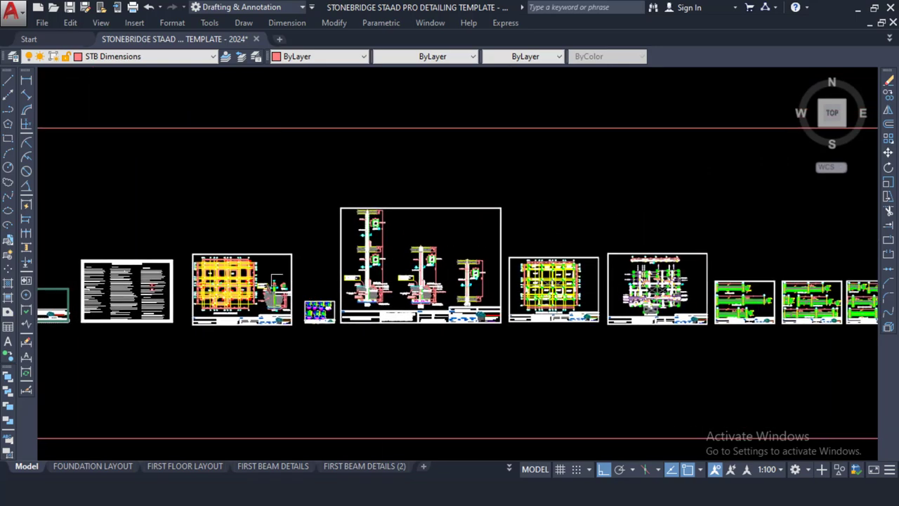
# Examine the Column 1 detail from its footing reinforcement and starter bars up to the lap above the floor slab
pyautogui.scroll(4, 497, 281)
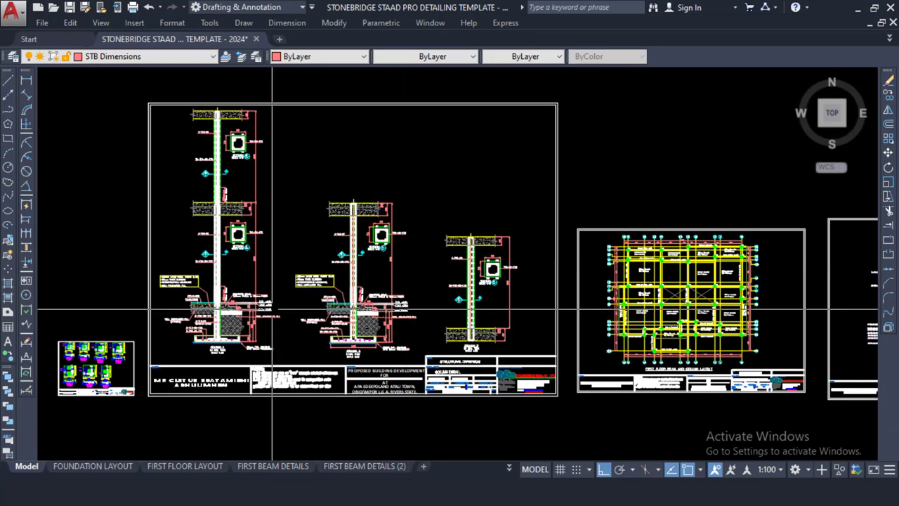
pyautogui.scroll(2, 228, 290)
pyautogui.scroll(2, 243, 283)
pyautogui.moveTo(269, 283); pyautogui.dragTo(411, 209, button='middle')
pyautogui.moveTo(324, 326)
pyautogui.mouseDown(button='middle')
pyautogui.moveTo(358, 311)
pyautogui.moveTo(362, 324)
pyautogui.mouseUp(button='middle')
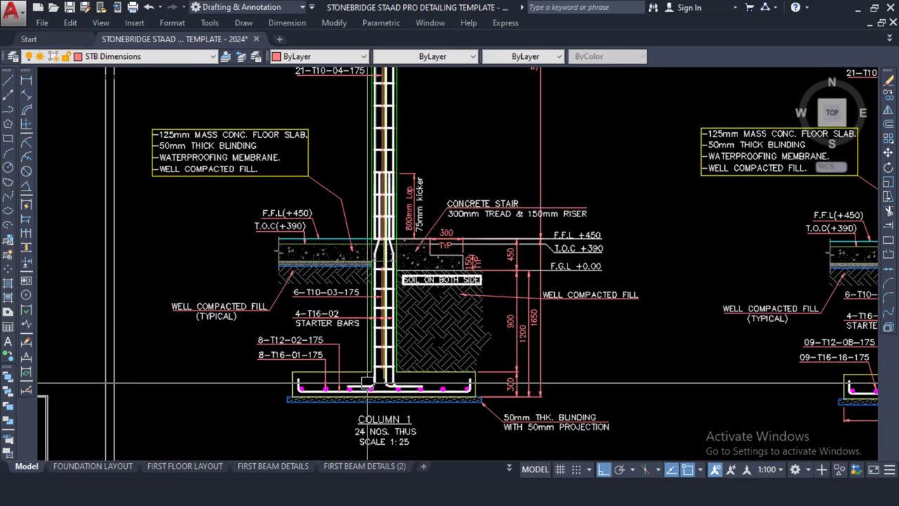
pyautogui.scroll(2, 366, 384)
pyautogui.scroll(2, 373, 361)
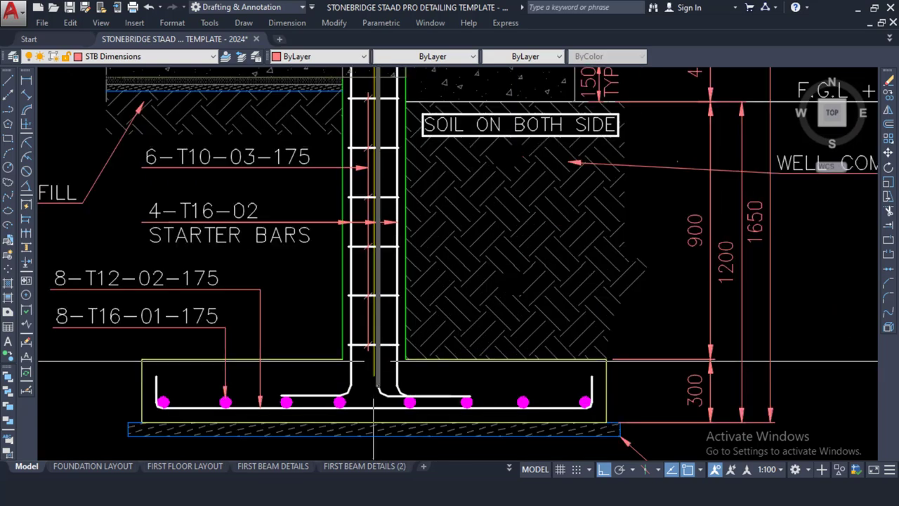
pyautogui.scroll(-4, 373, 361)
pyautogui.moveTo(381, 92); pyautogui.dragTo(353, 376, button='middle')
pyautogui.scroll(-2, 361, 255)
pyautogui.scroll(2, 342, 208)
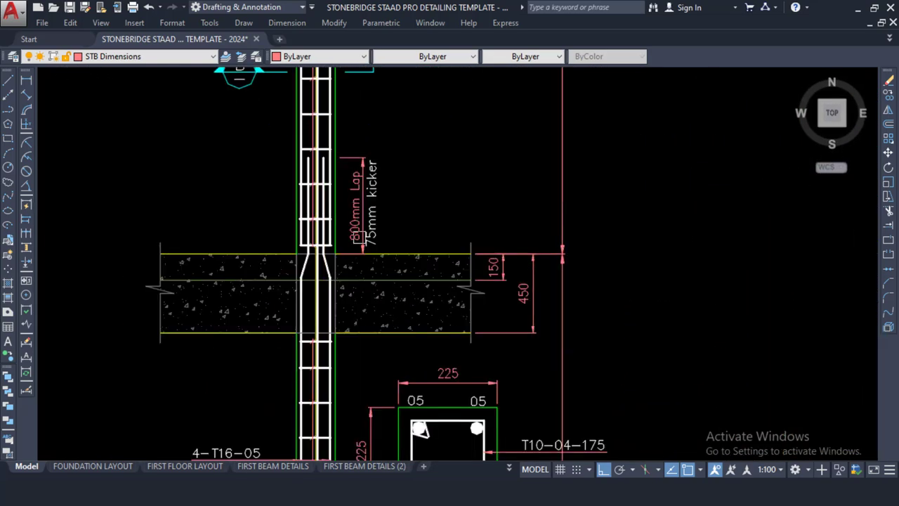
pyautogui.scroll(-2, 342, 208)
# Inspect the footings on the foundation layout up close and read the general construction notes sheet
pyautogui.scroll(-8, 463, 267)
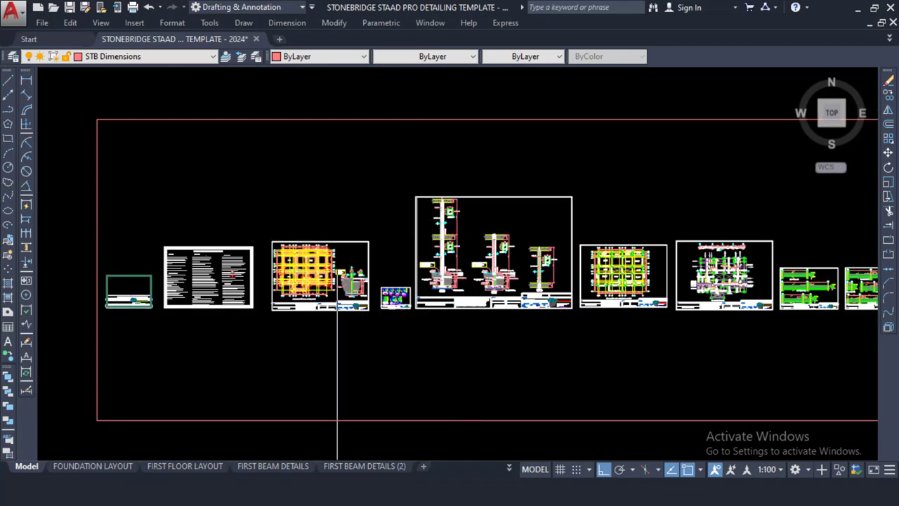
pyautogui.scroll(10, 310, 284)
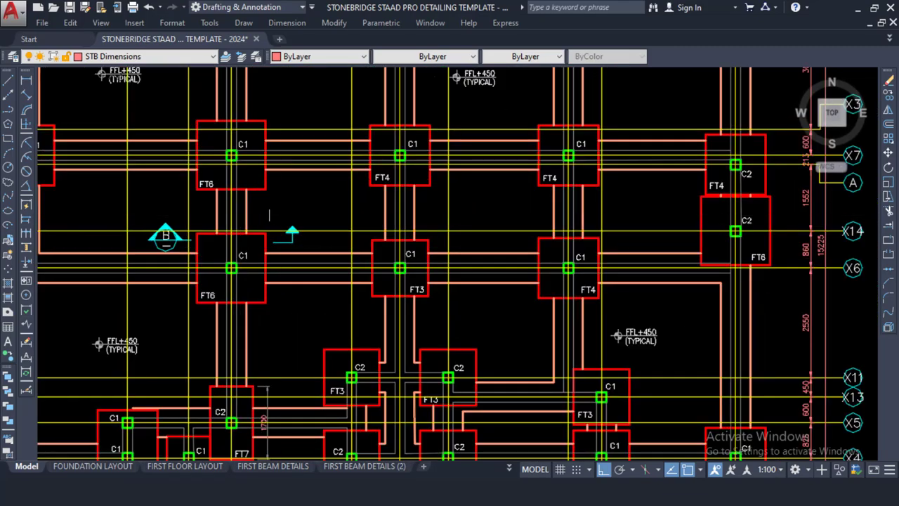
pyautogui.scroll(-8, 288, 216)
pyautogui.moveTo(646, 278)
pyautogui.mouseDown(button='middle')
pyautogui.moveTo(307, 277)
pyautogui.moveTo(886, 274)
pyautogui.mouseUp(button='middle')
pyautogui.scroll(6, 358, 246)
pyautogui.scroll(-8, 177, 247)
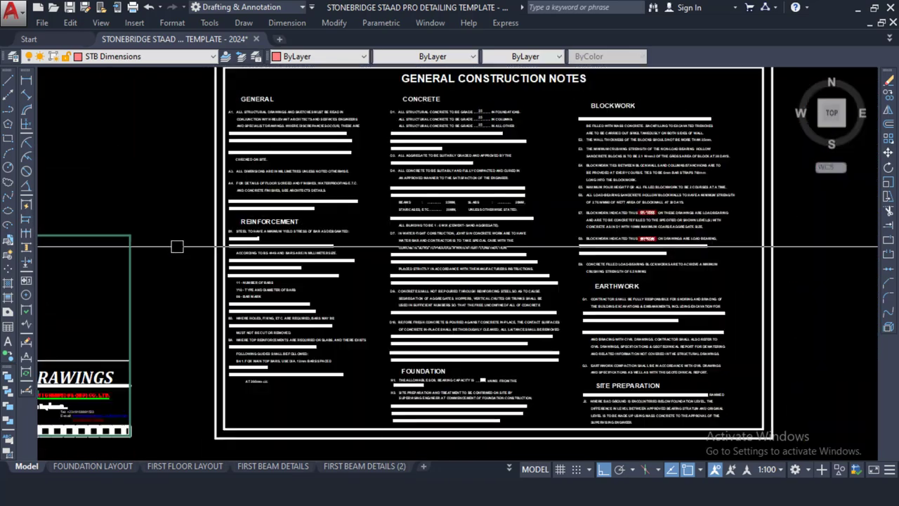
# Examine the beam labels, column positions and slab thickness notes on the first floor beam and column layout
pyautogui.moveTo(635, 250); pyautogui.dragTo(108, 250, button='middle')
pyautogui.scroll(6, 377, 203)
pyautogui.scroll(1, 816, 224)
pyautogui.moveTo(340, 305); pyautogui.dragTo(354, 210, button='middle')
pyautogui.moveTo(303, 354); pyautogui.dragTo(324, 242, button='middle')
pyautogui.scroll(2, 323, 351)
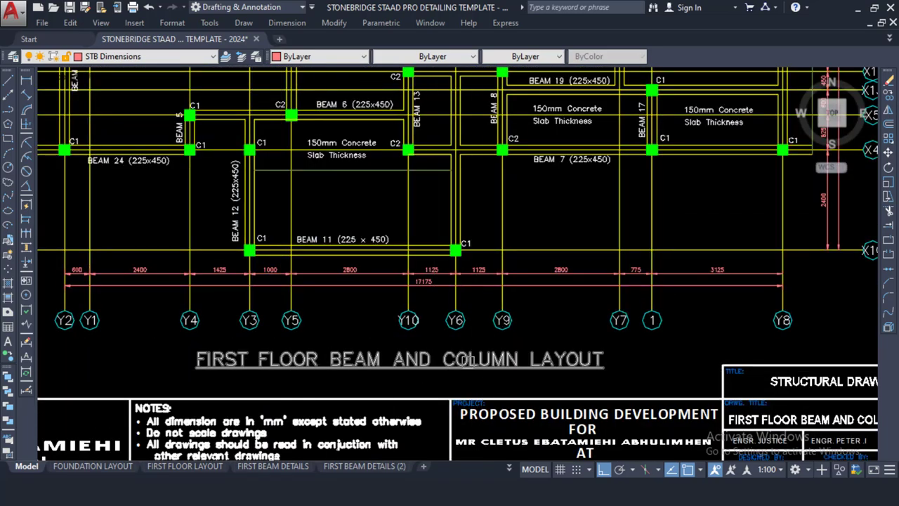
pyautogui.scroll(-4, 406, 349)
pyautogui.scroll(1, 367, 206)
pyautogui.scroll(2, 424, 227)
pyautogui.moveTo(120, 168)
pyautogui.mouseDown(button='middle')
pyautogui.moveTo(153, 210)
pyautogui.moveTo(250, 268)
pyautogui.mouseUp(button='middle')
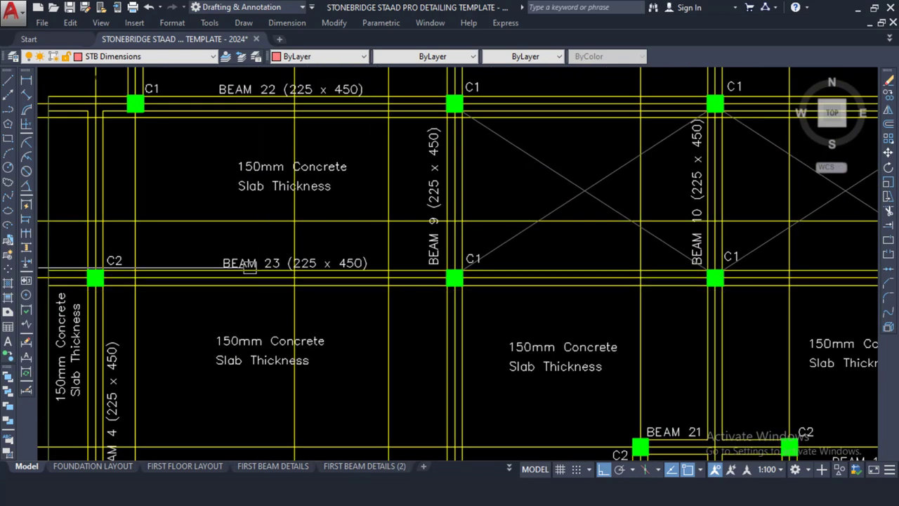
pyautogui.middleClick(278, 204)
pyautogui.middleClick(278, 205)
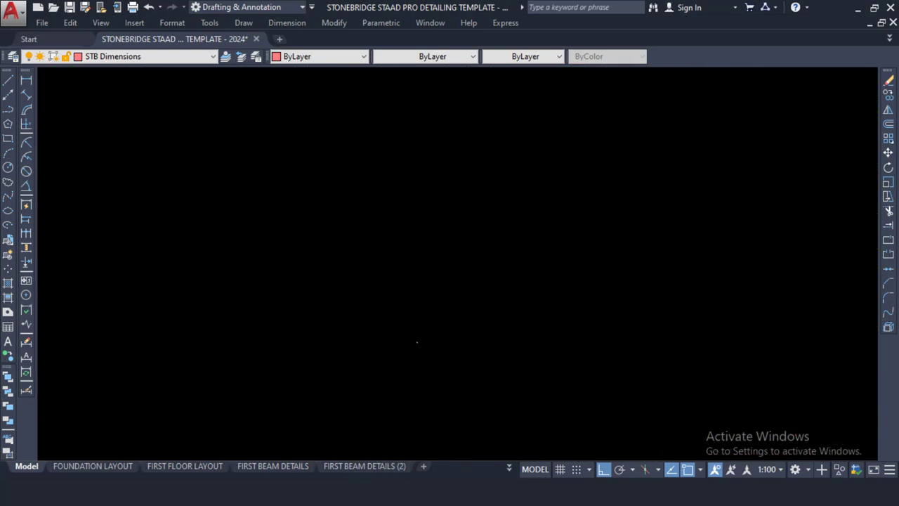
pyautogui.hotkey('ctrl', 'z')
pyautogui.scroll(-6, 618, 251)
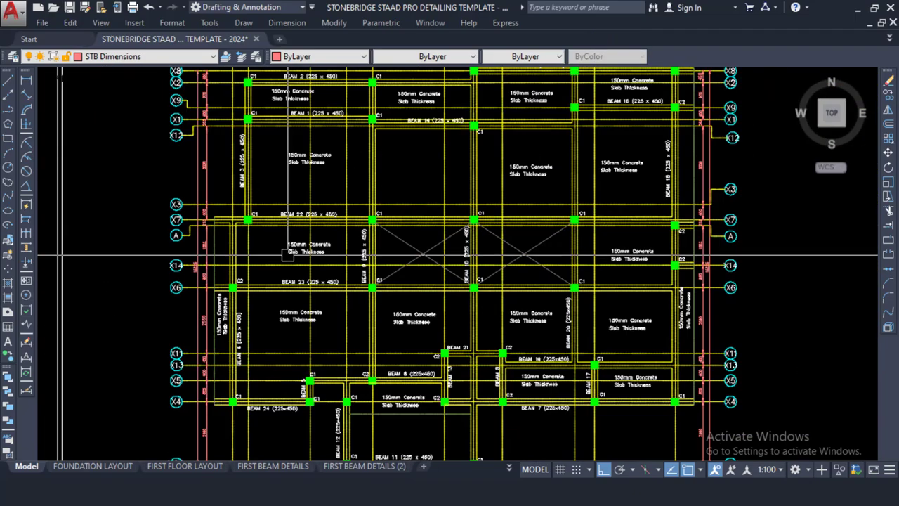
# Examine the reinforcement bars and Section A on the first floor slab detailing sheet
pyautogui.scroll(8, 688, 255)
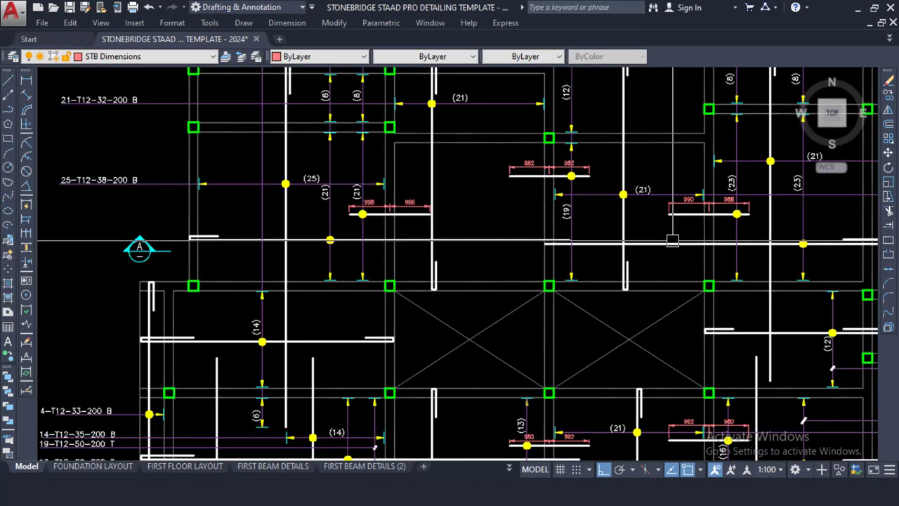
pyautogui.moveTo(577, 177); pyautogui.dragTo(460, 249, button='middle')
pyautogui.scroll(3, 455, 247)
pyautogui.scroll(-8, 449, 242)
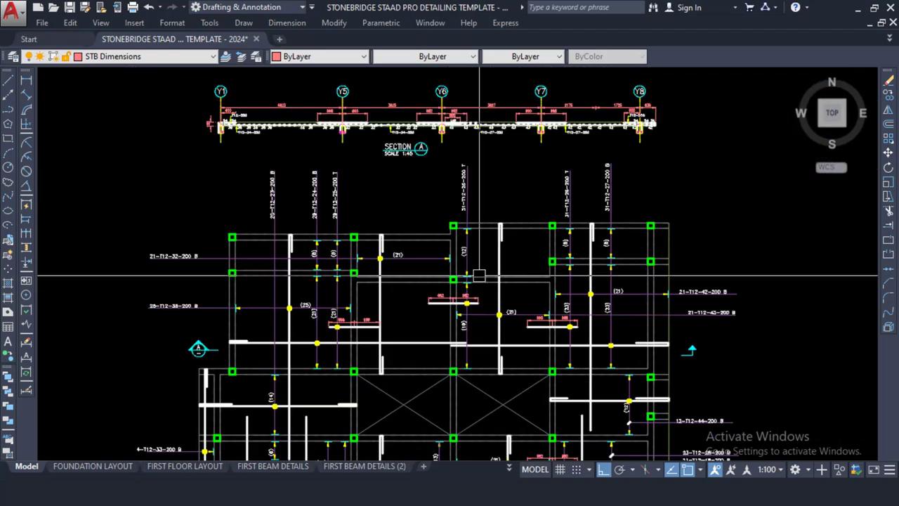
pyautogui.scroll(4, 431, 236)
pyautogui.scroll(4, 431, 236)
pyautogui.scroll(-6, 335, 210)
pyautogui.moveTo(270, 366)
pyautogui.mouseDown(button='middle')
pyautogui.moveTo(285, 206)
pyautogui.moveTo(303, 139)
pyautogui.mouseUp(button='middle')
pyautogui.scroll(3, 334, 412)
pyautogui.scroll(-6, 191, 303)
pyautogui.scroll(-3, 408, 309)
# Examine the first beam detail sheet, inspecting the Beam 1 (225 x 450) reinforcement up close
pyautogui.scroll(6, 634, 303)
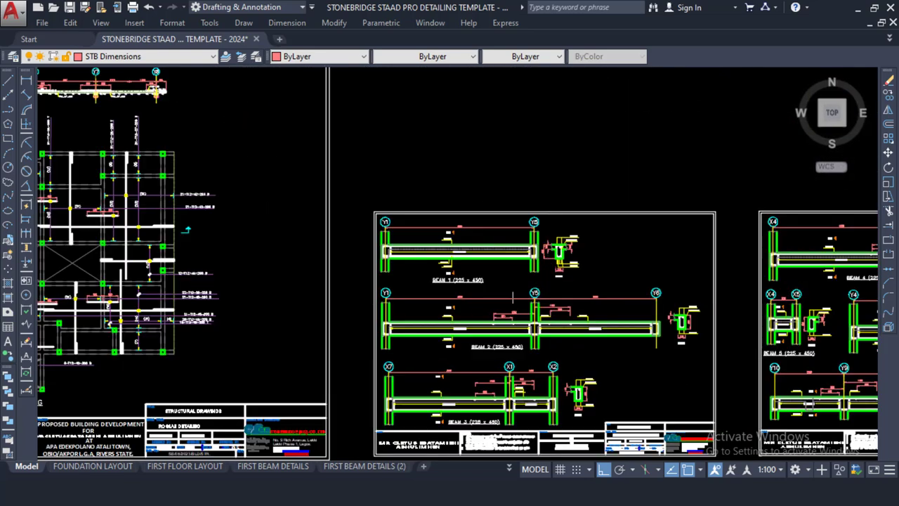
pyautogui.moveTo(476, 218); pyautogui.dragTo(363, 216, button='middle')
pyautogui.scroll(3, 413, 277)
pyautogui.scroll(3, 295, 180)
pyautogui.moveTo(281, 203); pyautogui.dragTo(462, 216, button='middle')
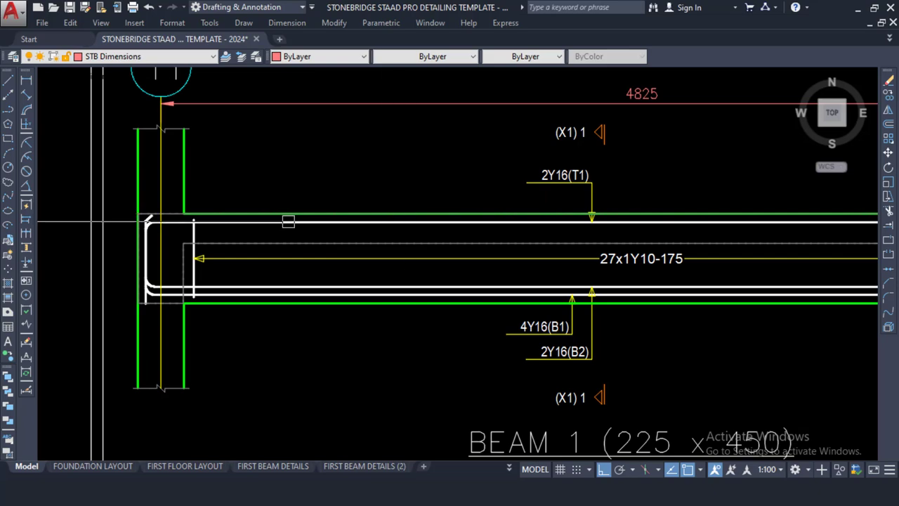
pyautogui.scroll(-4, 284, 221)
pyautogui.scroll(-2, 271, 228)
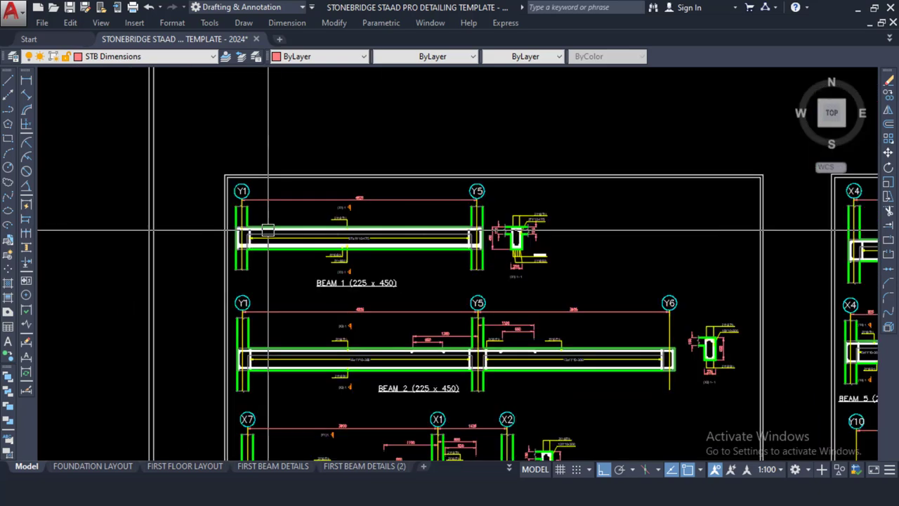
# Locate the large empty rectangular frame above the detailing sheets in the template's model space
pyautogui.scroll(-10, 275, 239)
pyautogui.moveTo(253, 274); pyautogui.dragTo(280, 455, button='middle')
pyautogui.scroll(-5, 363, 291)
pyautogui.scroll(8, 411, 387)
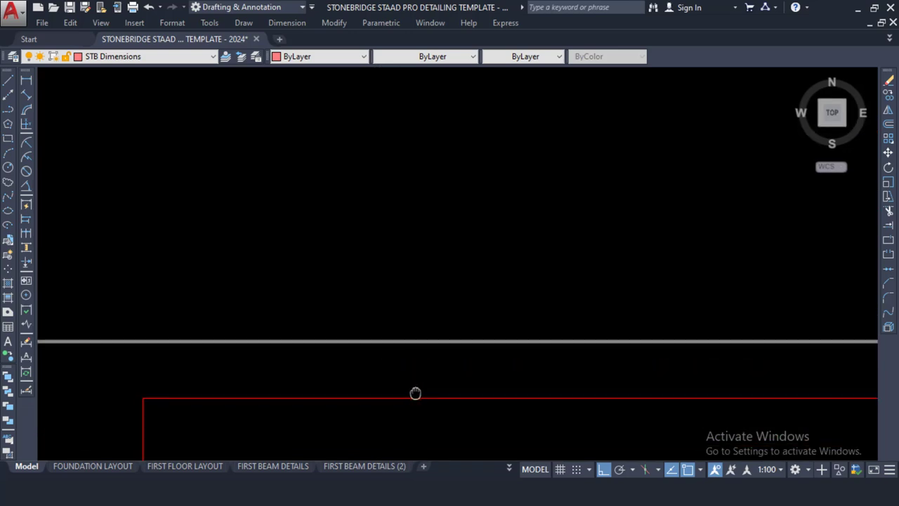
pyautogui.moveTo(380, 306); pyautogui.dragTo(446, 364, button='middle')
pyautogui.scroll(-2, 447, 359)
pyautogui.moveTo(408, 280); pyautogui.dragTo(341, 367, button='middle')
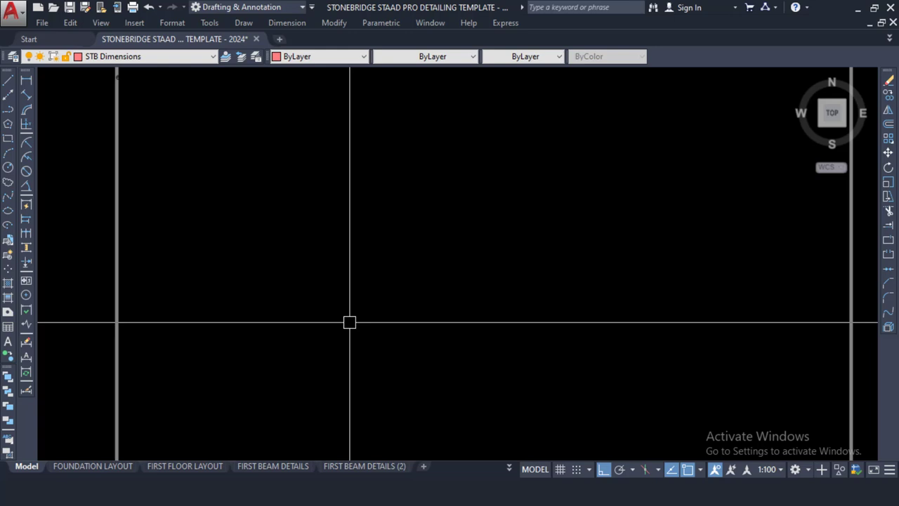
pyautogui.scroll(-2, 349, 320)
pyautogui.moveTo(404, 256); pyautogui.dragTo(411, 311, button='middle')
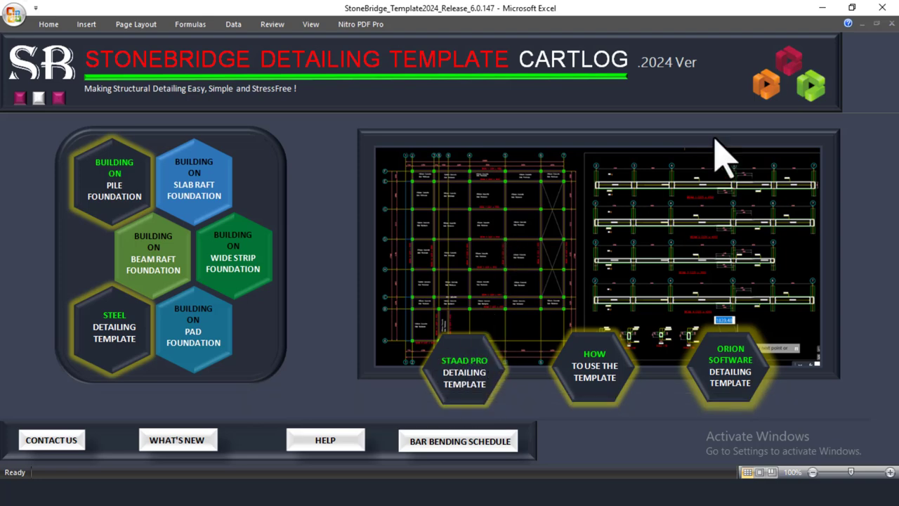
# Switch to File Explorer and open the Slab Section 001 drawing from the STAAD PRO folder on the Desktop
pyautogui.moveTo(496, 492)
pyautogui.click(513, 442)
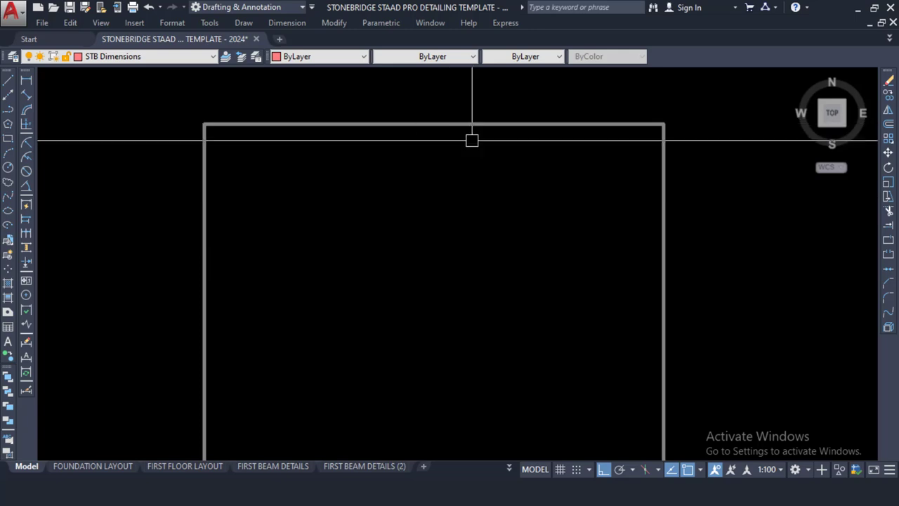
pyautogui.hotkey('alt', 'Tab')
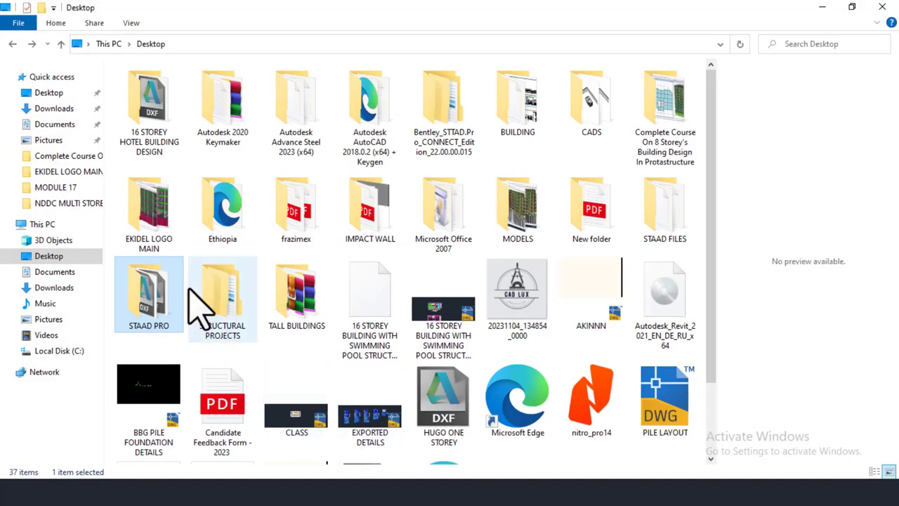
pyautogui.doubleClick(156, 320)
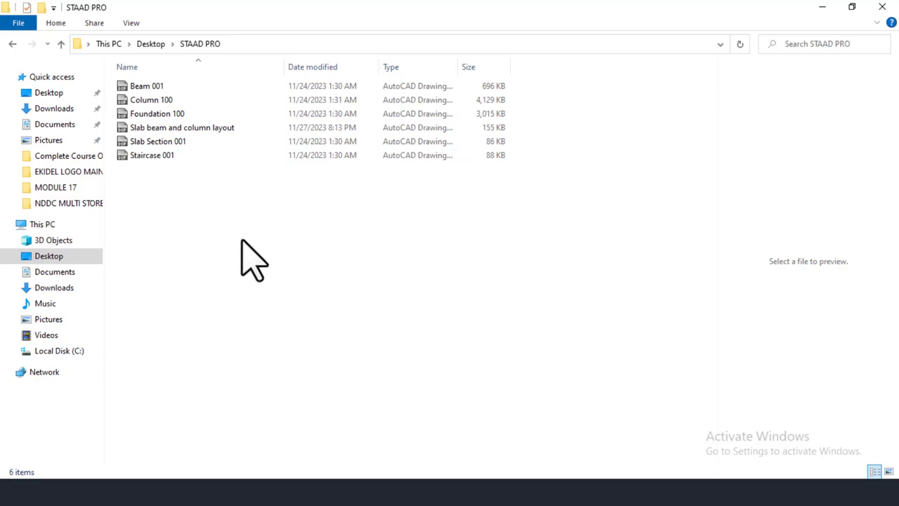
pyautogui.click(175, 158)
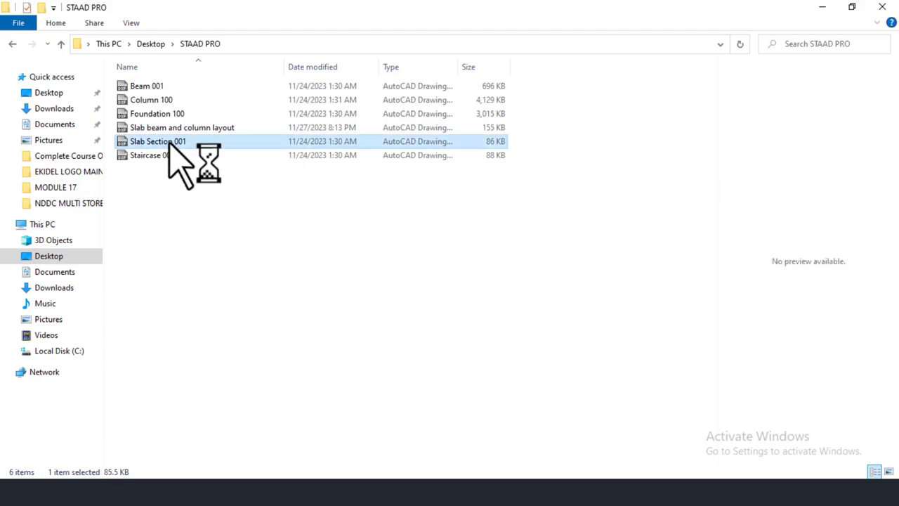
pyautogui.doubleClick(169, 142)
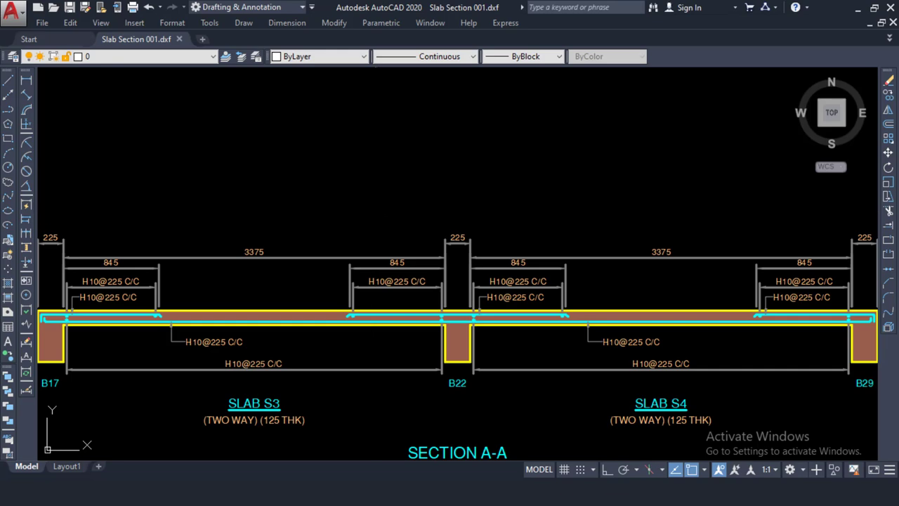
# Examine the reinforcement labels and dimensions of slabs S3 and S4 in Section A-A of the exported drawing
pyautogui.scroll(-4, 382, 197)
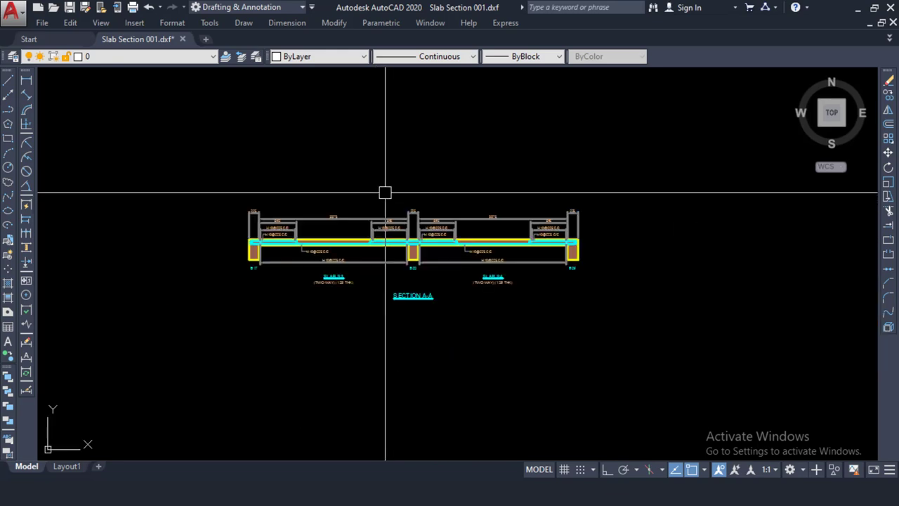
pyautogui.scroll(4, 313, 247)
pyautogui.scroll(-1, 305, 247)
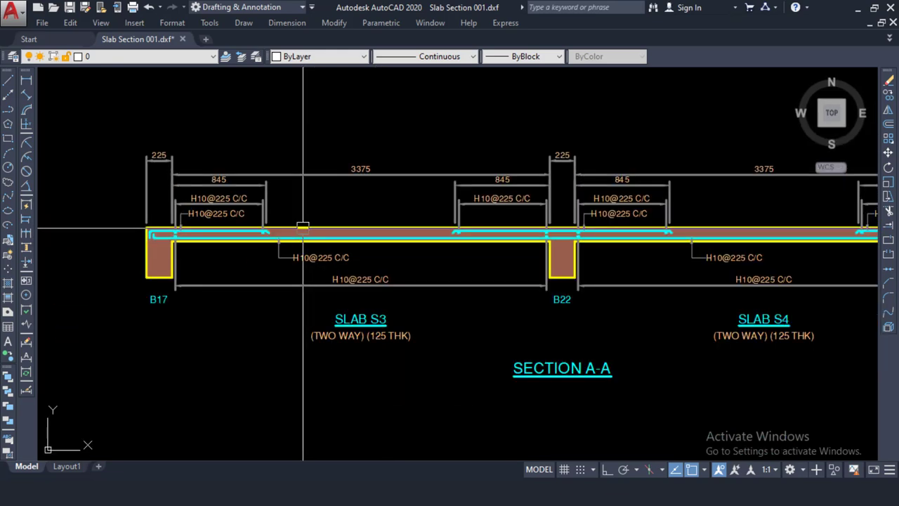
pyautogui.moveTo(222, 220); pyautogui.dragTo(231, 250, button='middle')
pyautogui.scroll(-2, 151, 197)
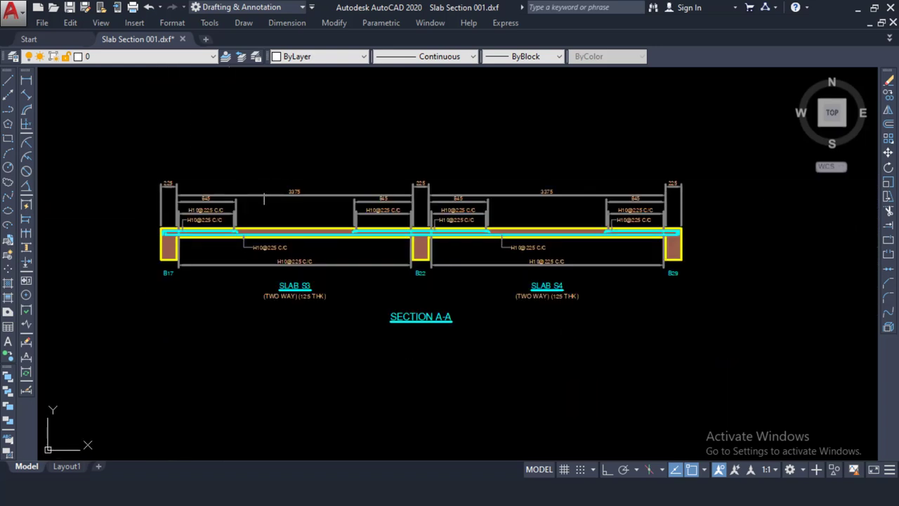
pyautogui.scroll(4, 136, 244)
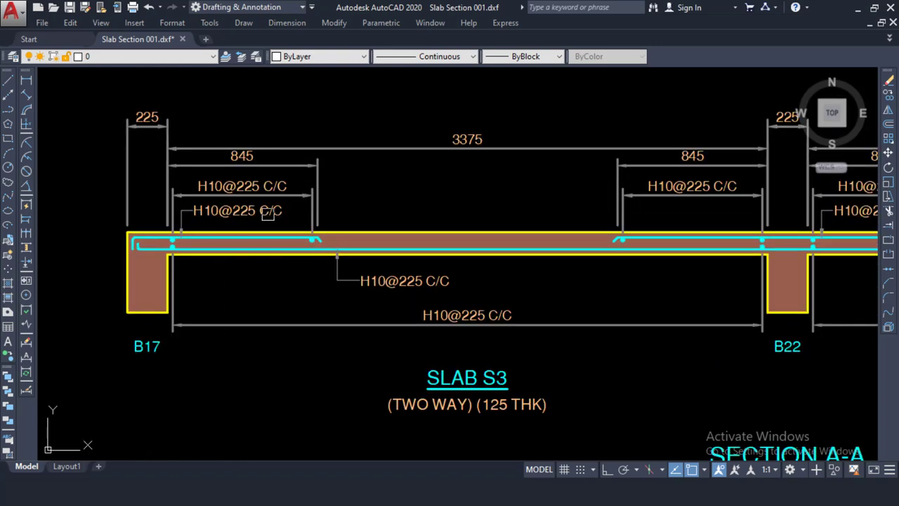
pyautogui.scroll(-2, 262, 223)
pyautogui.scroll(-1, 588, 348)
pyautogui.scroll(2, 461, 311)
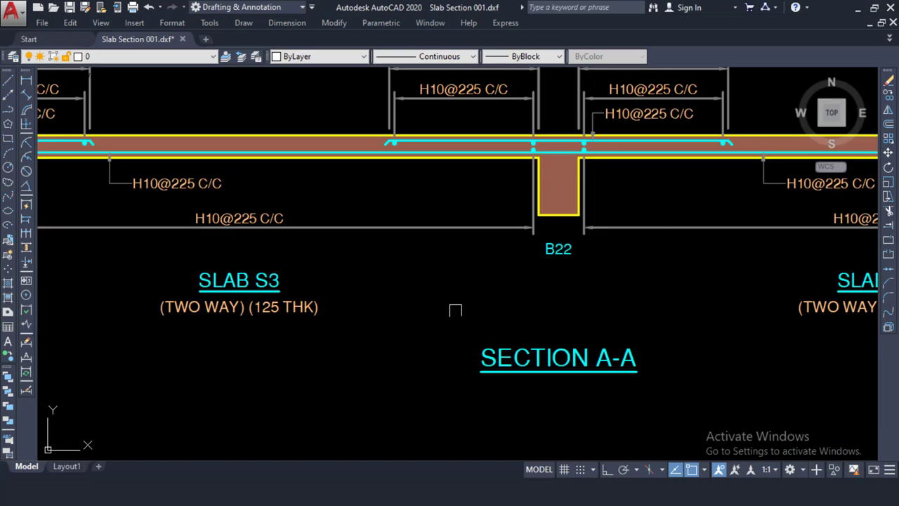
pyautogui.scroll(-3, 461, 285)
pyautogui.scroll(2, 505, 249)
pyautogui.scroll(1, 357, 297)
pyautogui.scroll(-3, 274, 271)
pyautogui.moveTo(316, 238); pyautogui.dragTo(276, 268, button='middle')
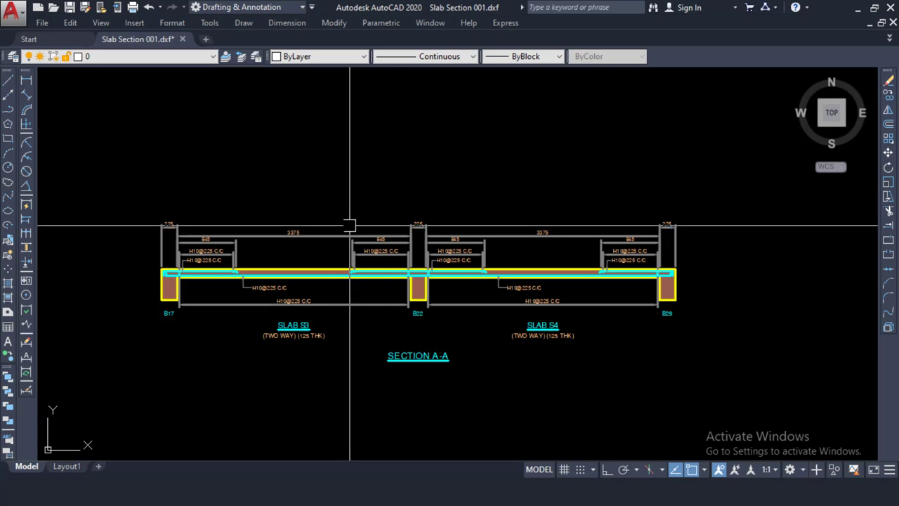
pyautogui.moveTo(257, 241); pyautogui.dragTo(259, 202, button='middle')
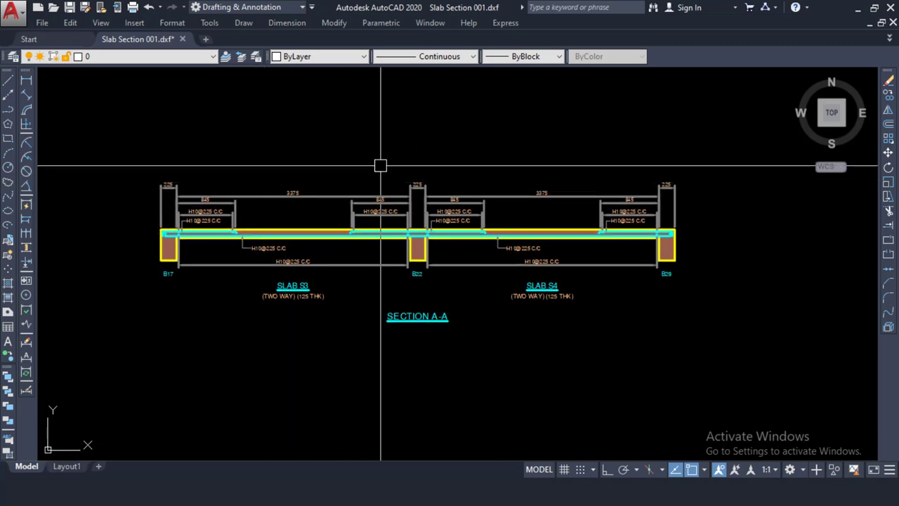
pyautogui.moveTo(492, 180); pyautogui.dragTo(554, 167, button='middle')
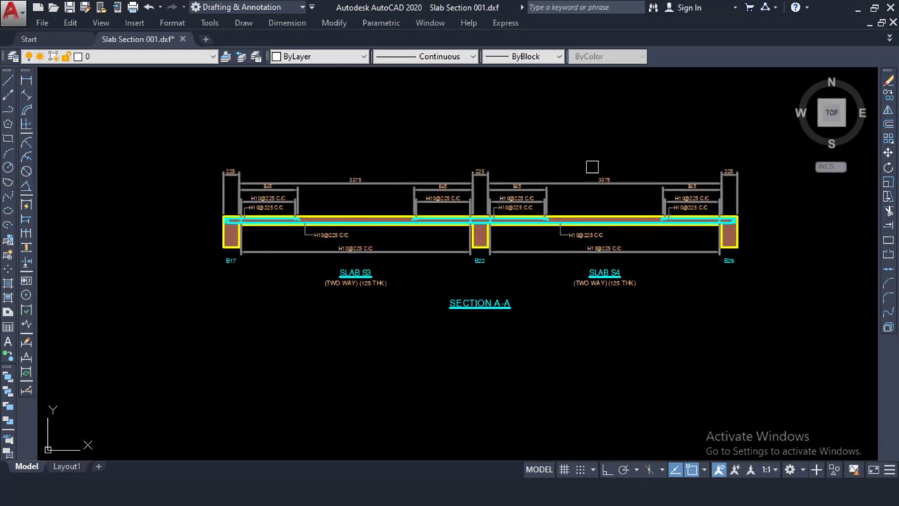
# Copy the entire Section A-A drawing of slabs S3 and S4 to the clipboard and clear the selection
pyautogui.click(773, 134)
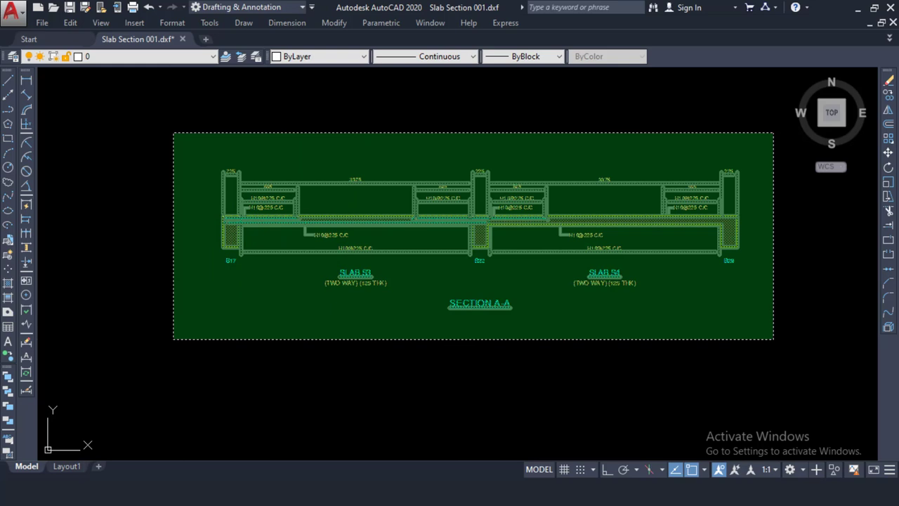
pyautogui.click(175, 337)
pyautogui.rightClick(325, 88)
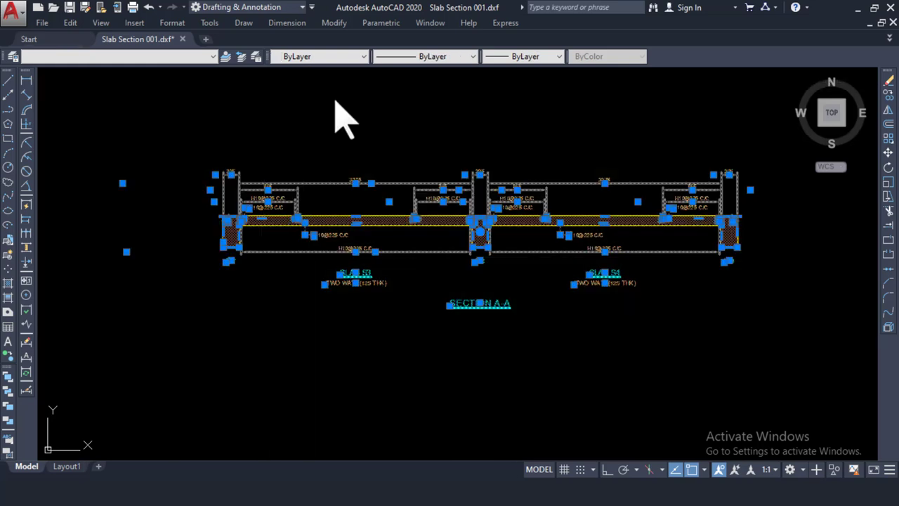
pyautogui.moveTo(432, 113)
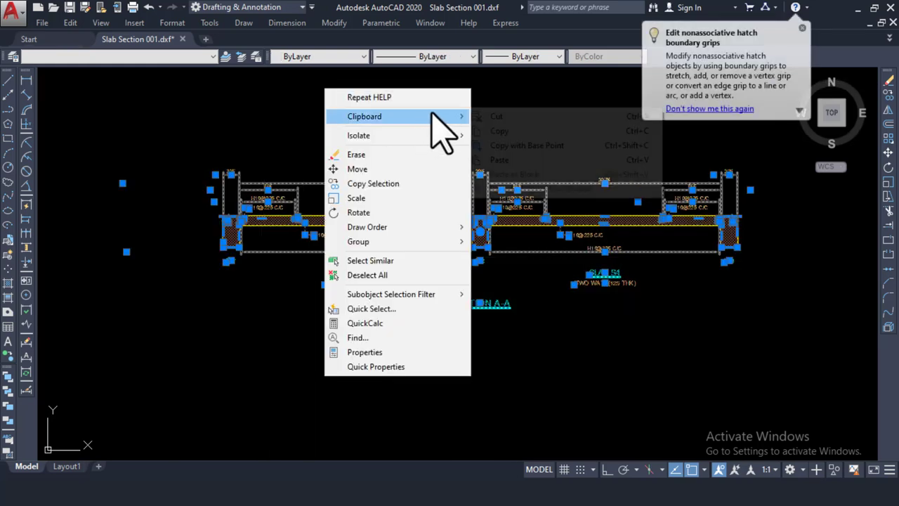
pyautogui.click(503, 131)
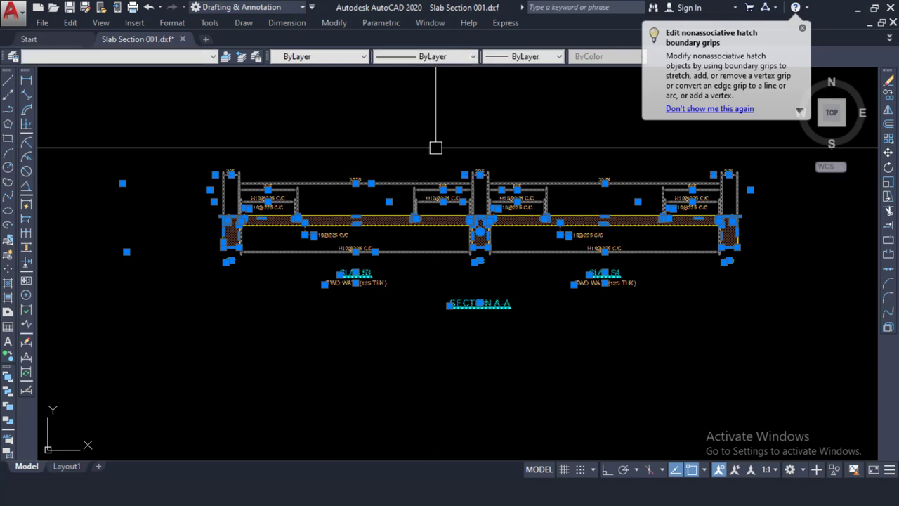
pyautogui.press('Escape')
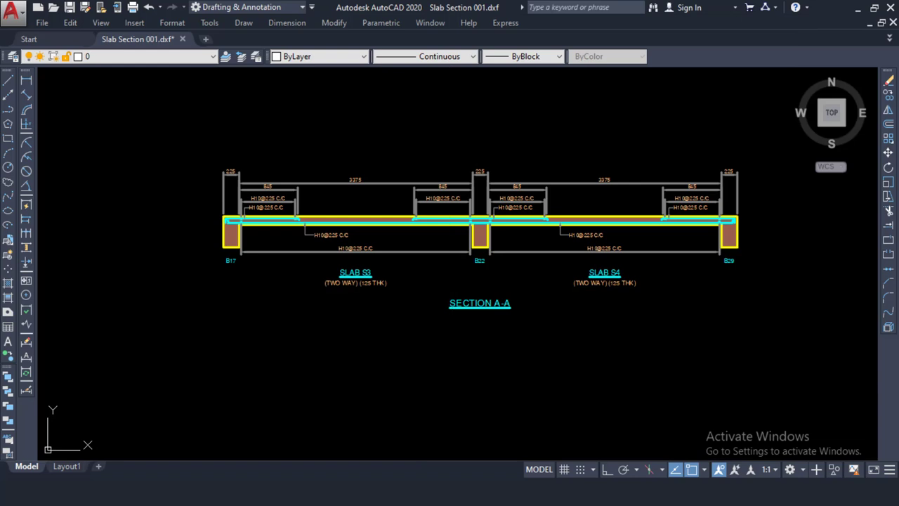
# Switch to the Stonebridge STAAD Pro template drawing and paste the copied slab section into the empty frame above the sheets
pyautogui.moveTo(420, 478)
pyautogui.click(469, 435)
pyautogui.scroll(-2, 366, 201)
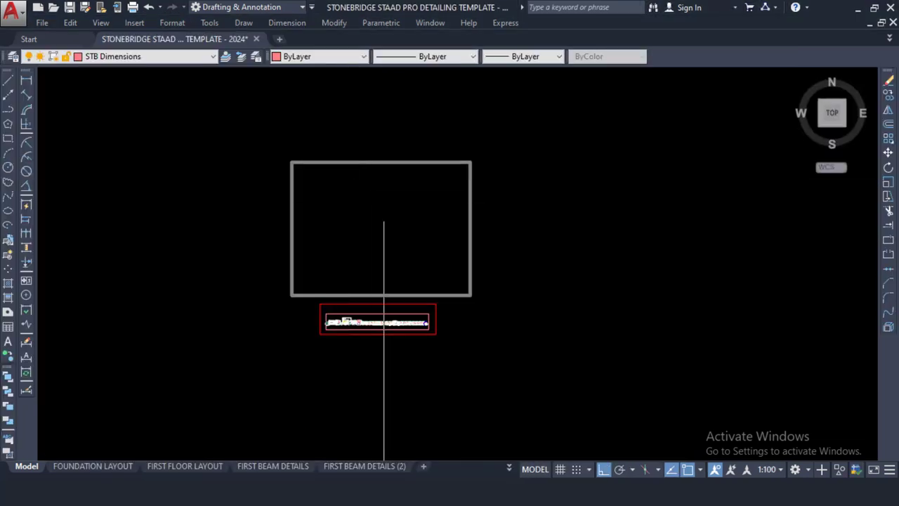
pyautogui.moveTo(339, 227); pyautogui.dragTo(319, 213, button='middle')
pyautogui.scroll(4, 319, 213)
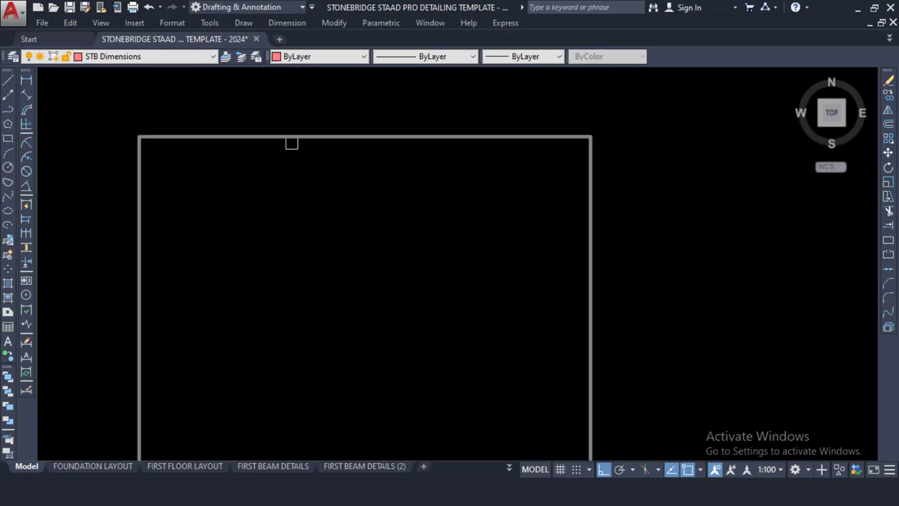
pyautogui.rightClick(293, 208)
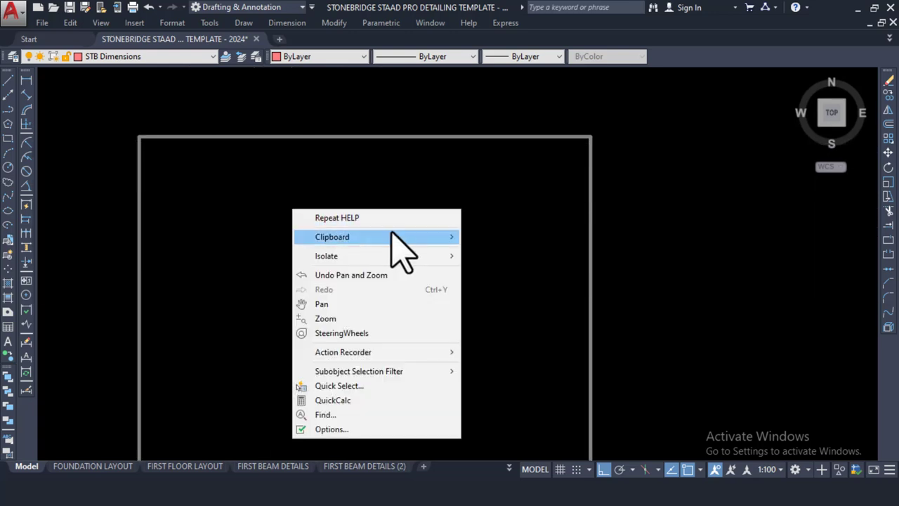
pyautogui.moveTo(414, 236)
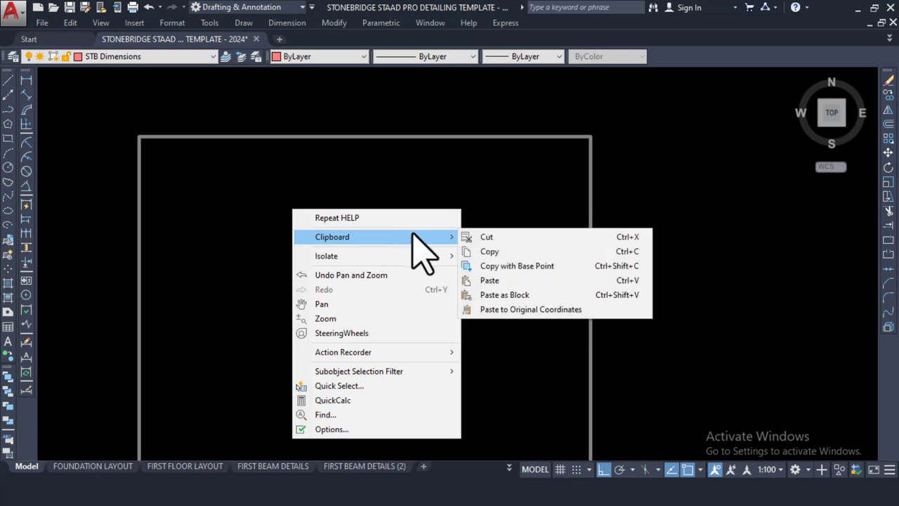
pyautogui.click(494, 280)
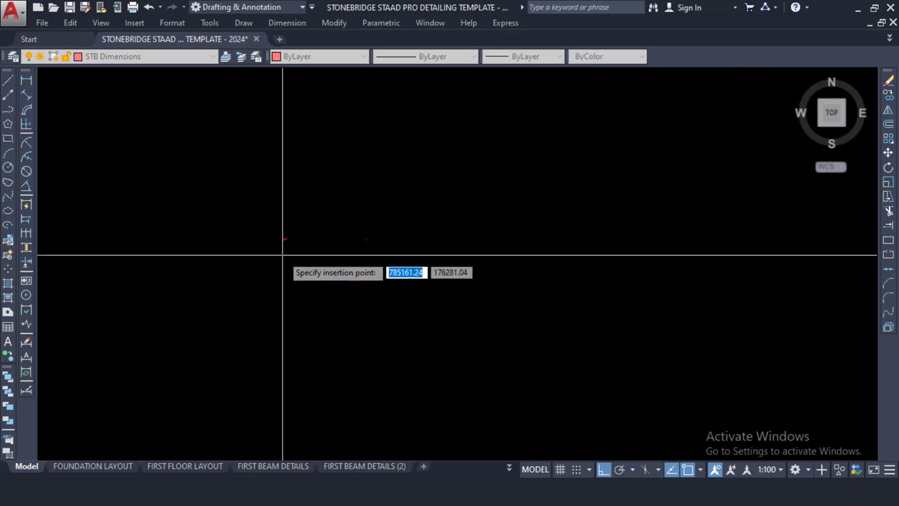
pyautogui.click(227, 275)
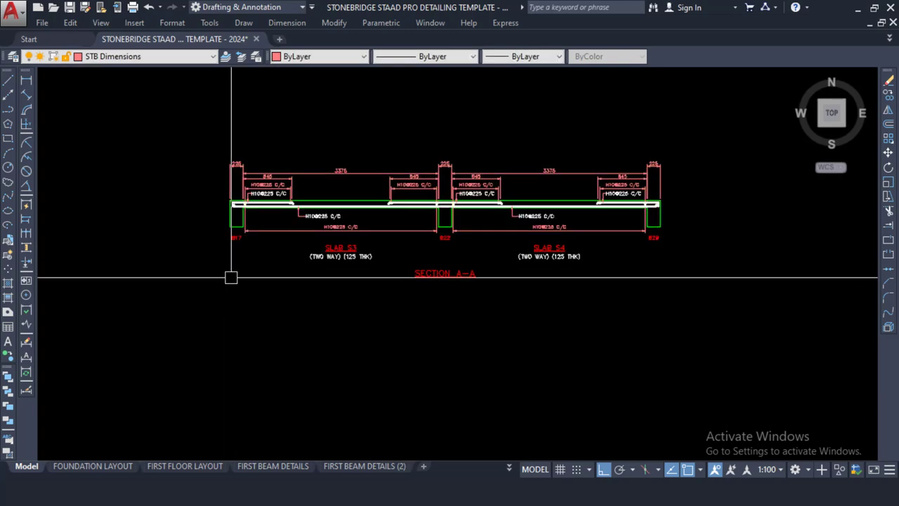
# Compare the pasted slab section's reinforcement labels and linework near beam B17 with the original in Slab Section 001
pyautogui.scroll(4, 360, 176)
pyautogui.scroll(3, 321, 211)
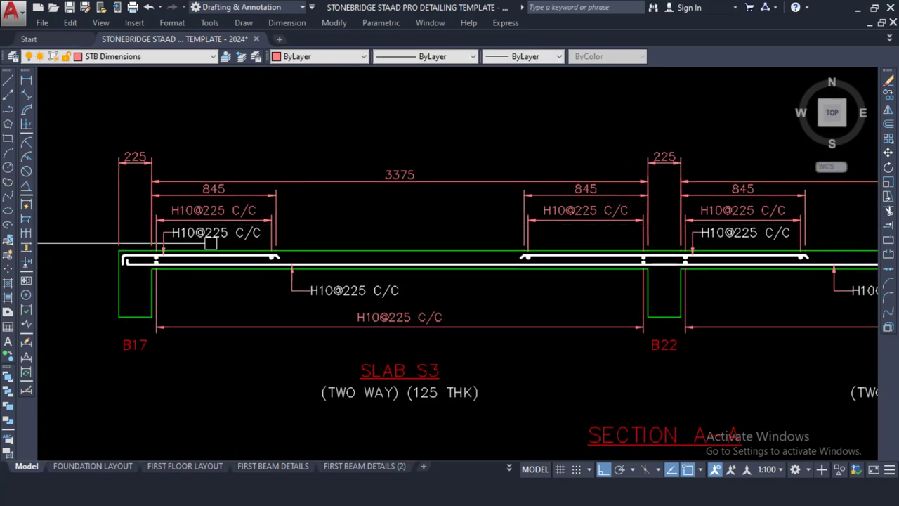
pyautogui.doubleClick(246, 213)
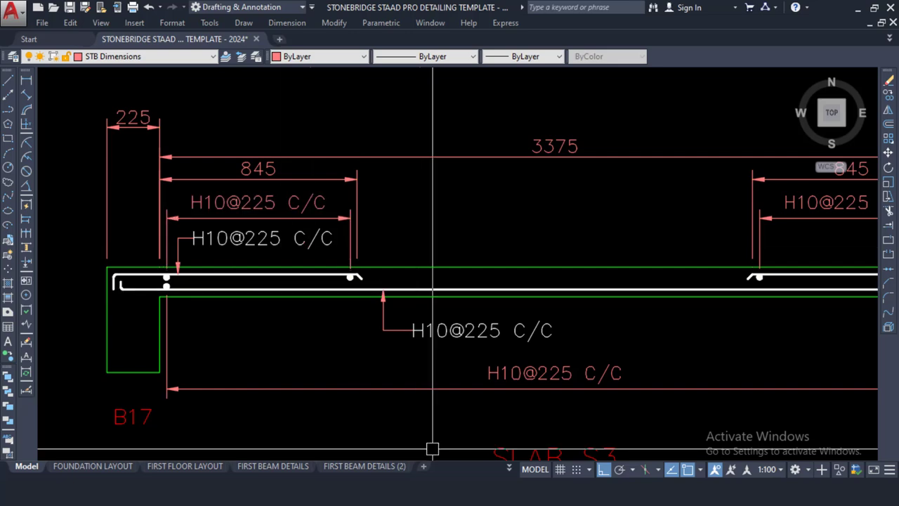
pyautogui.moveTo(431, 503)
pyautogui.click(602, 451)
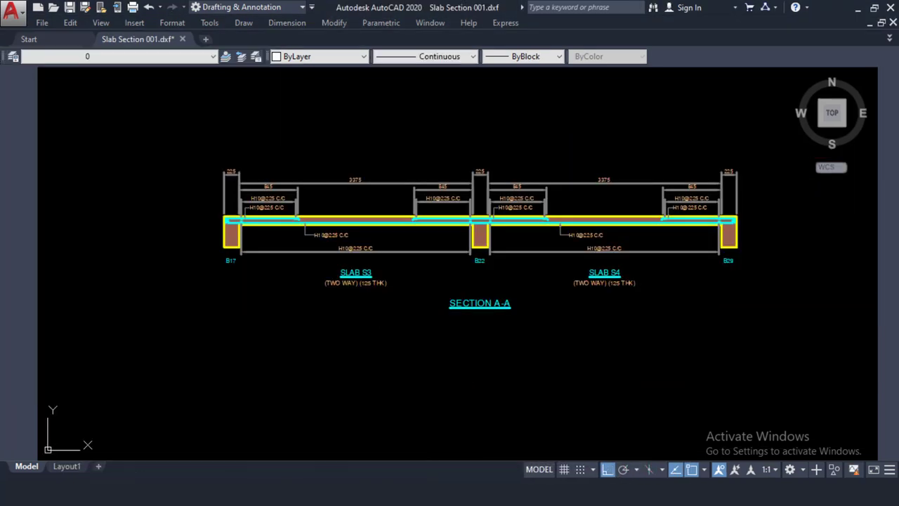
pyautogui.scroll(8, 256, 215)
pyautogui.moveTo(283, 209); pyautogui.dragTo(291, 208, button='middle')
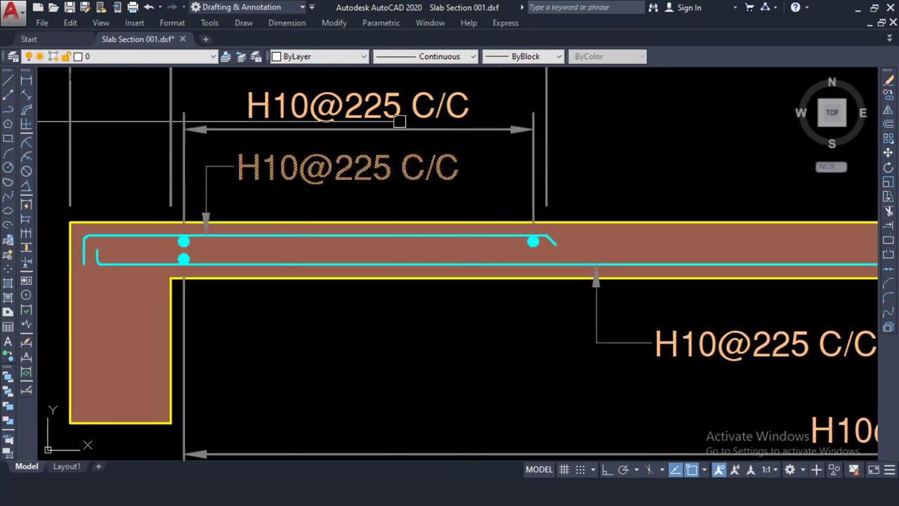
# Resize the Slab Section 001 window to fill about half the screen and bring slab S3 into view
pyautogui.moveTo(407, 9); pyautogui.dragTo(220, 16)
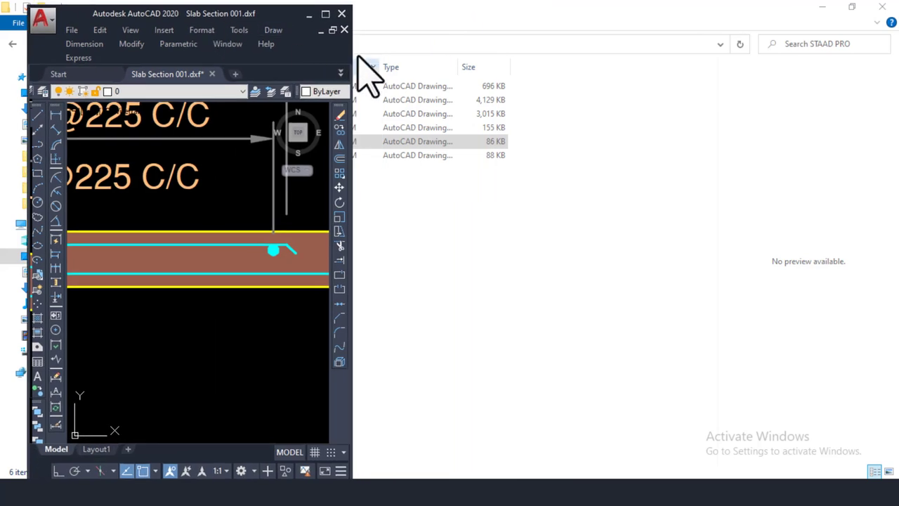
pyautogui.moveTo(351, 72); pyautogui.dragTo(507, 99)
pyautogui.moveTo(117, 15); pyautogui.dragTo(85, 12)
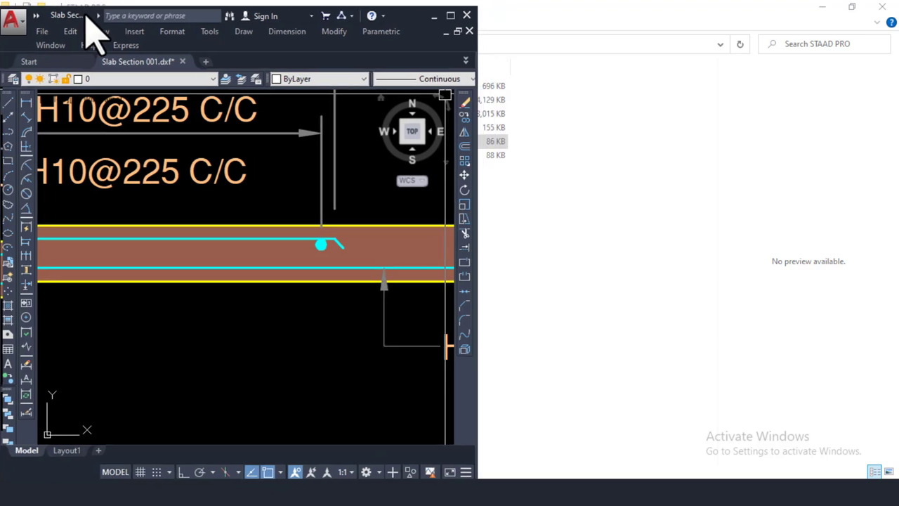
pyautogui.scroll(-3, 231, 179)
pyautogui.scroll(-2, 233, 188)
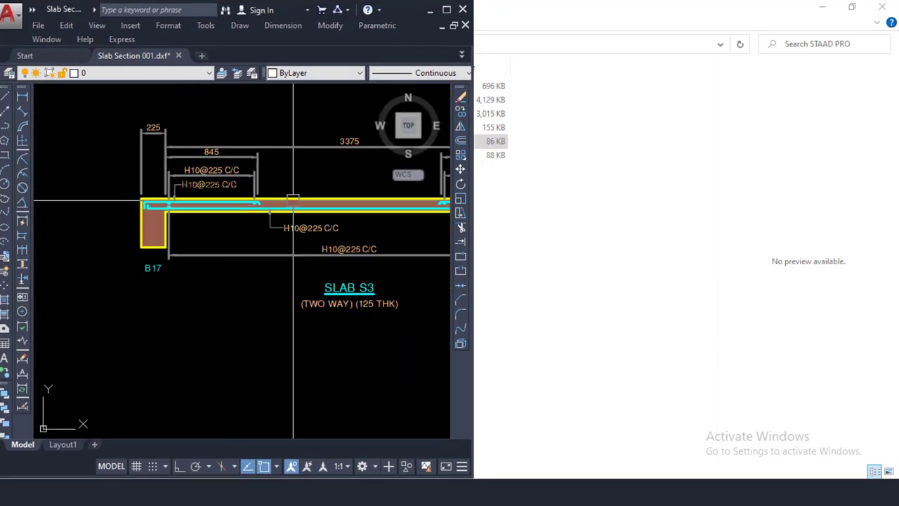
pyautogui.moveTo(293, 200); pyautogui.dragTo(211, 184, button='middle')
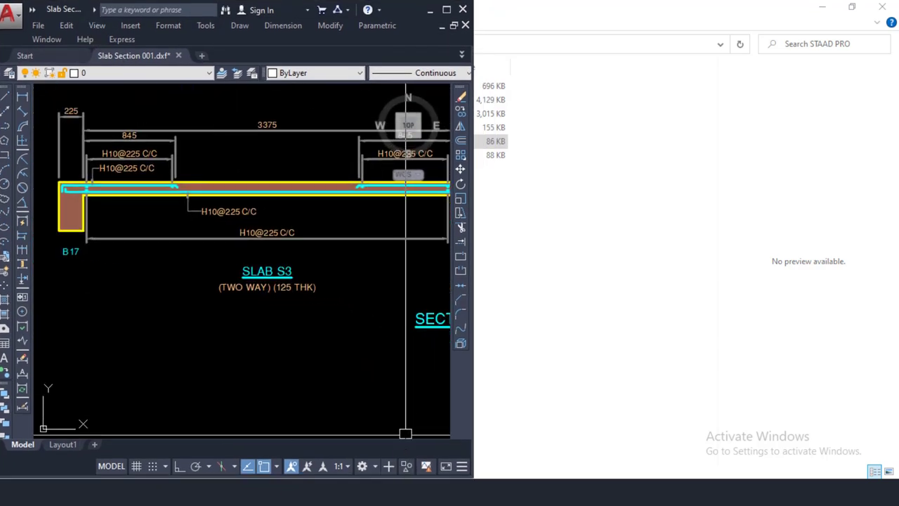
# Switch to the Stonebridge template drawing, maximize it around the pasted Section A-A, and tile all open drawing windows vertically
pyautogui.click(467, 450)
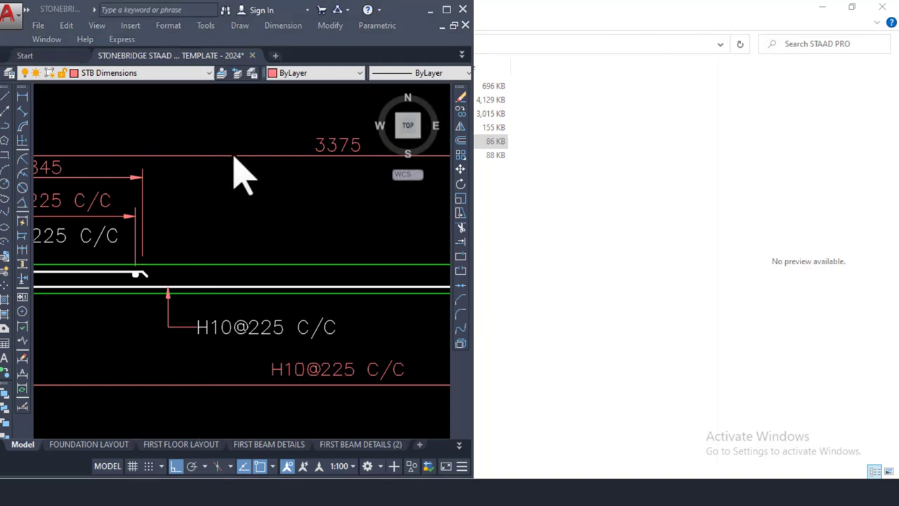
pyautogui.scroll(-4, 244, 190)
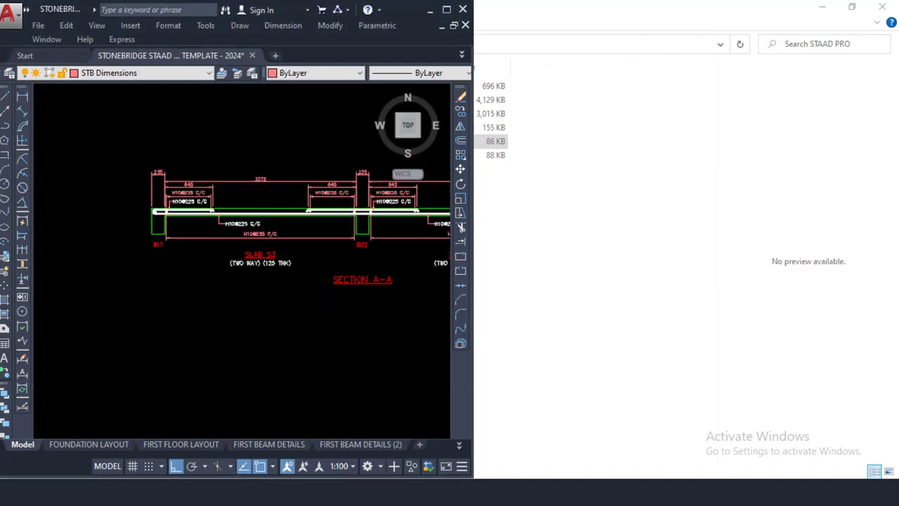
pyautogui.scroll(2, 229, 148)
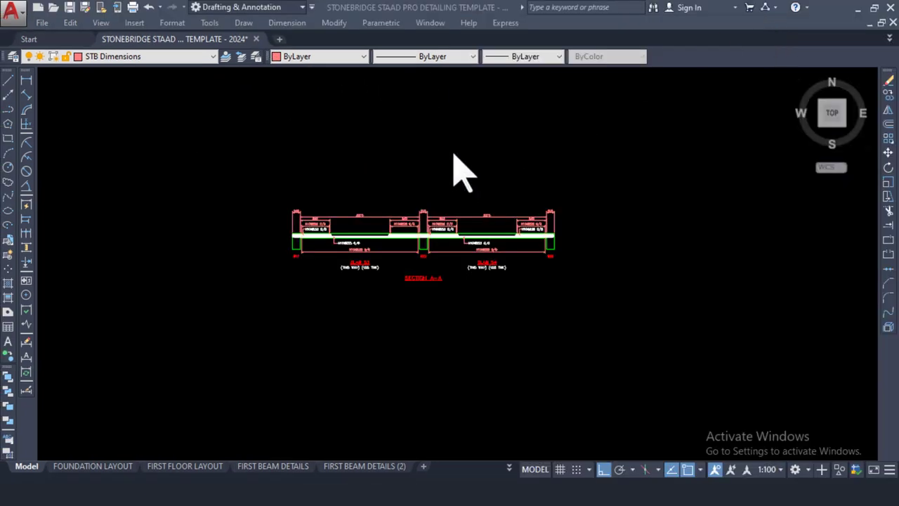
pyautogui.scroll(2, 456, 196)
pyautogui.scroll(2, 386, 181)
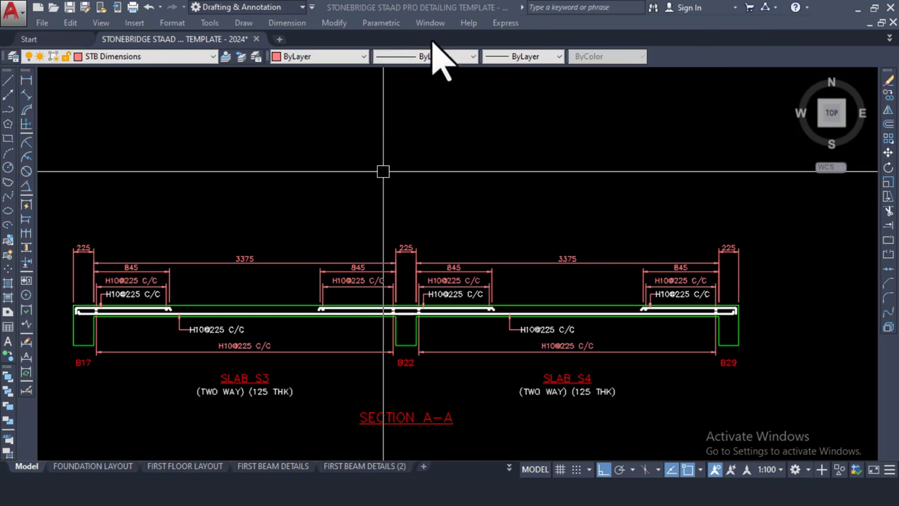
pyautogui.click(434, 25)
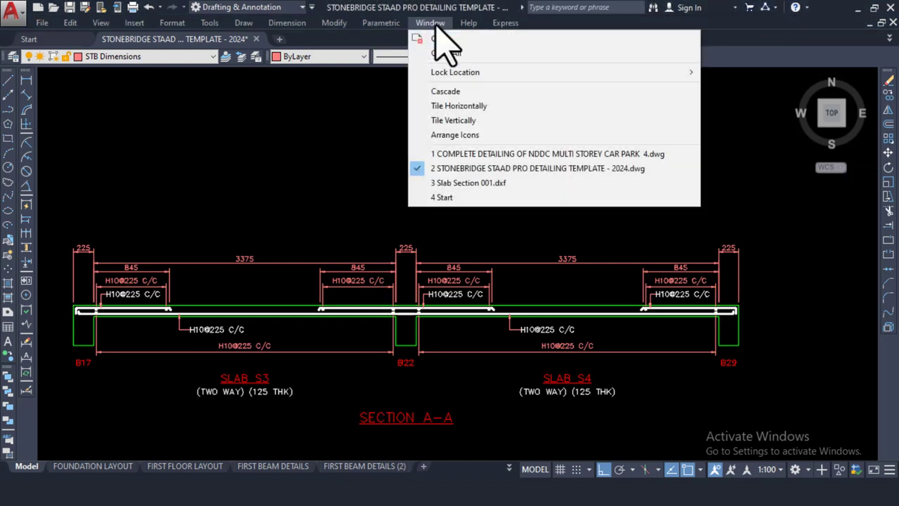
pyautogui.click(464, 121)
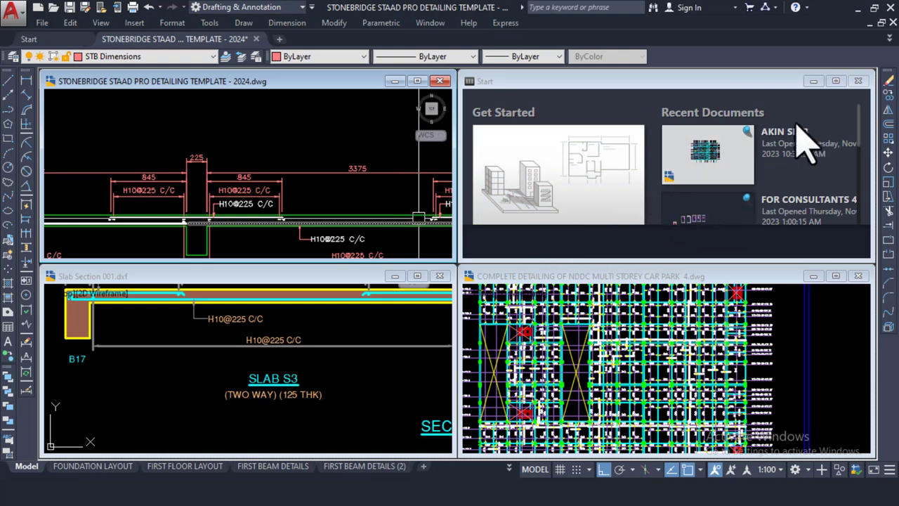
# Minimize the car park drawing and the Start window, leaving only Slab Section 001 and the Stonebridge template open
pyautogui.click(861, 85)
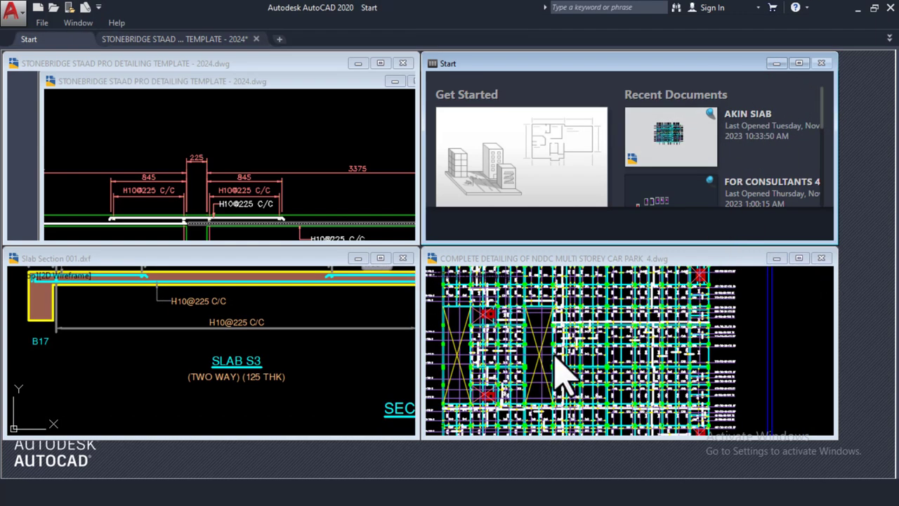
pyautogui.click(765, 304)
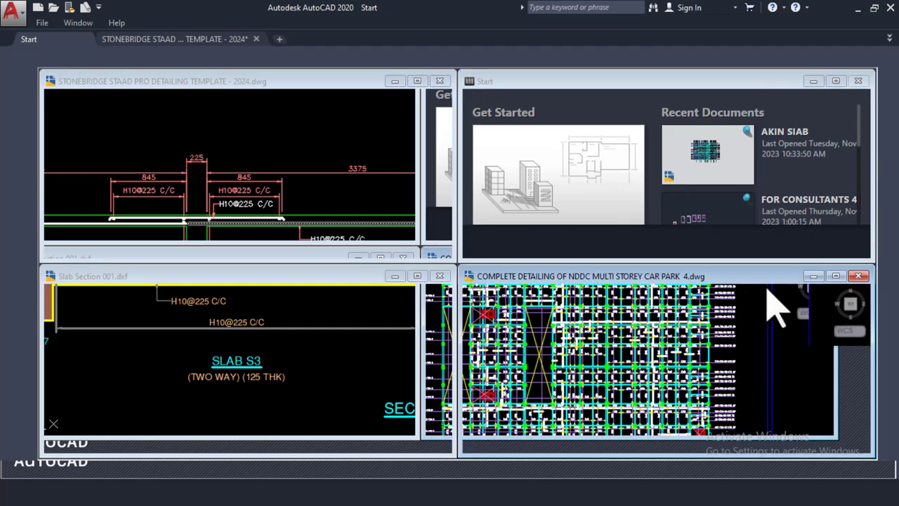
pyautogui.scroll(3, 741, 360)
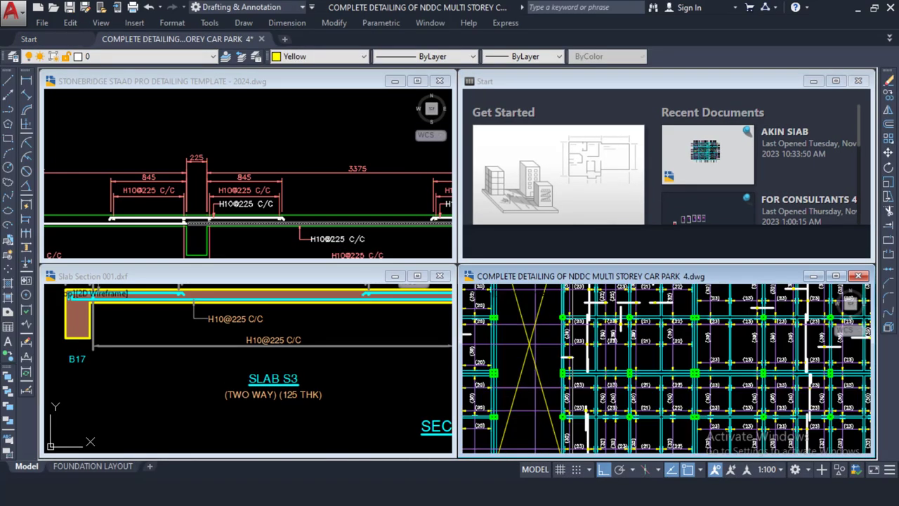
pyautogui.click(814, 277)
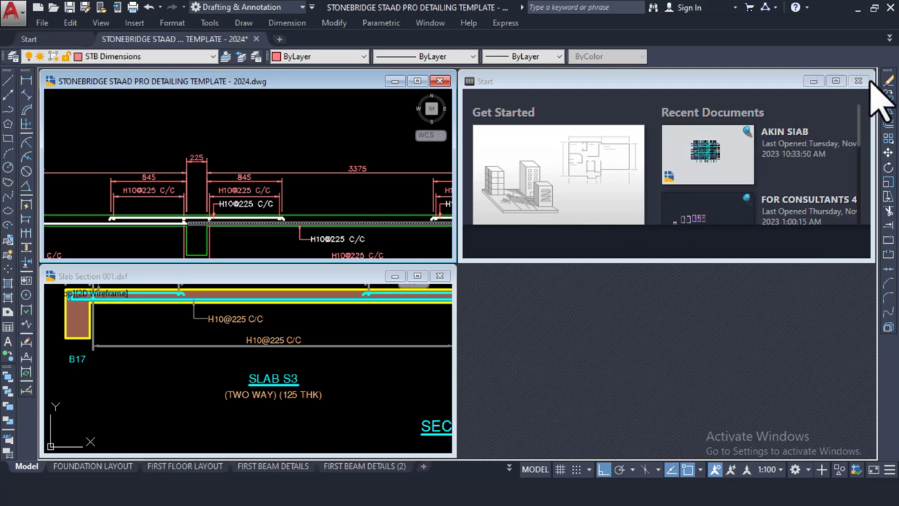
pyautogui.click(864, 83)
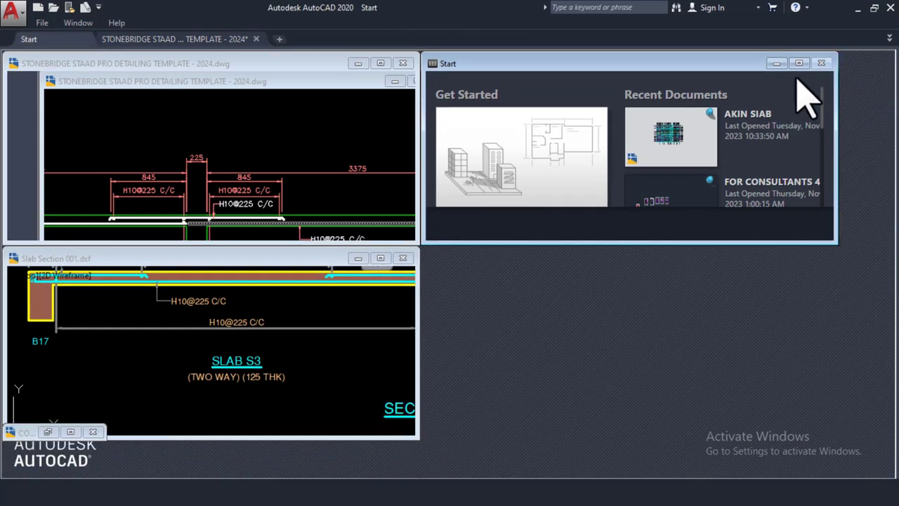
pyautogui.click(776, 64)
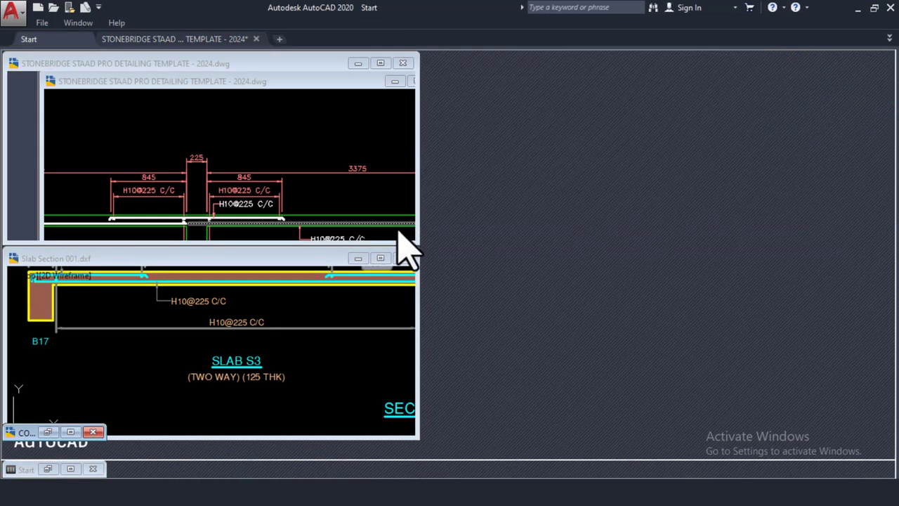
# Arrange the two drawings side by side at full height, with Slab Section 001 first and the Stonebridge template beside it
pyautogui.moveTo(191, 274)
pyautogui.mouseDown()
pyautogui.moveTo(405, 272)
pyautogui.moveTo(586, 185)
pyautogui.moveTo(608, 89)
pyautogui.mouseUp()
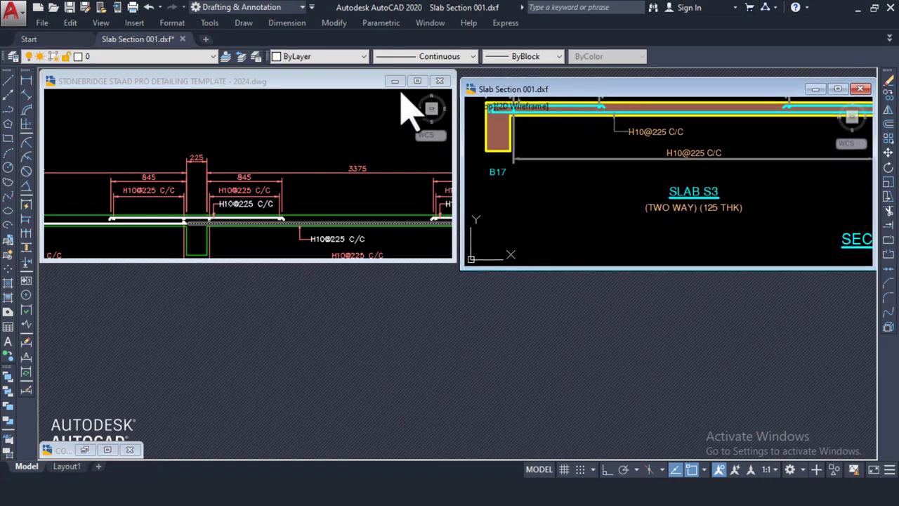
pyautogui.moveTo(293, 263)
pyautogui.mouseDown()
pyautogui.moveTo(271, 414)
pyautogui.moveTo(273, 483)
pyautogui.moveTo(274, 440)
pyautogui.moveTo(276, 478)
pyautogui.mouseUp()
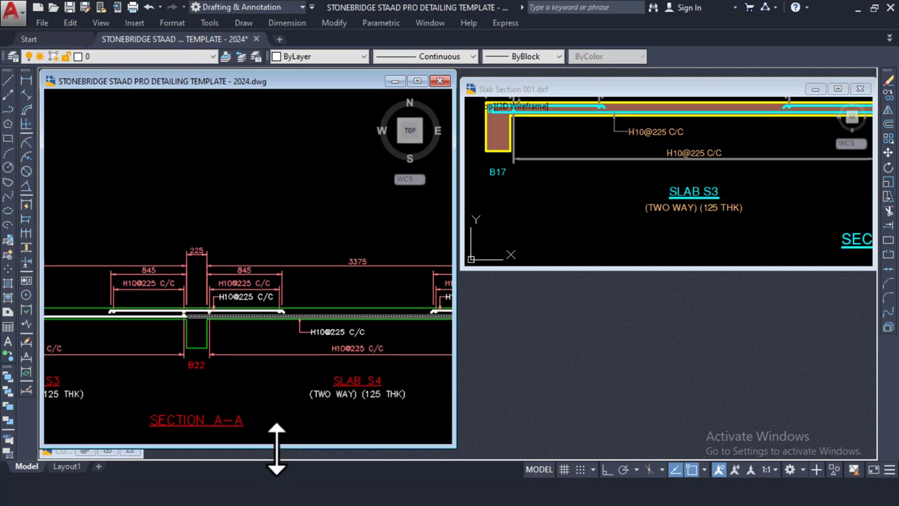
pyautogui.moveTo(521, 89); pyautogui.dragTo(177, 123)
pyautogui.moveTo(169, 83); pyautogui.dragTo(618, 90)
pyautogui.moveTo(332, 128); pyautogui.dragTo(290, 80)
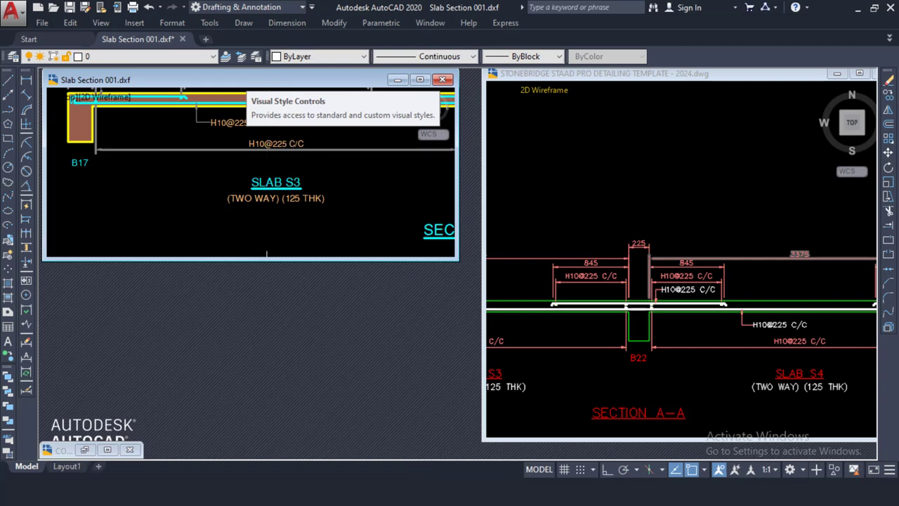
pyautogui.moveTo(264, 262); pyautogui.dragTo(264, 302)
pyautogui.moveTo(268, 411); pyautogui.dragTo(268, 455)
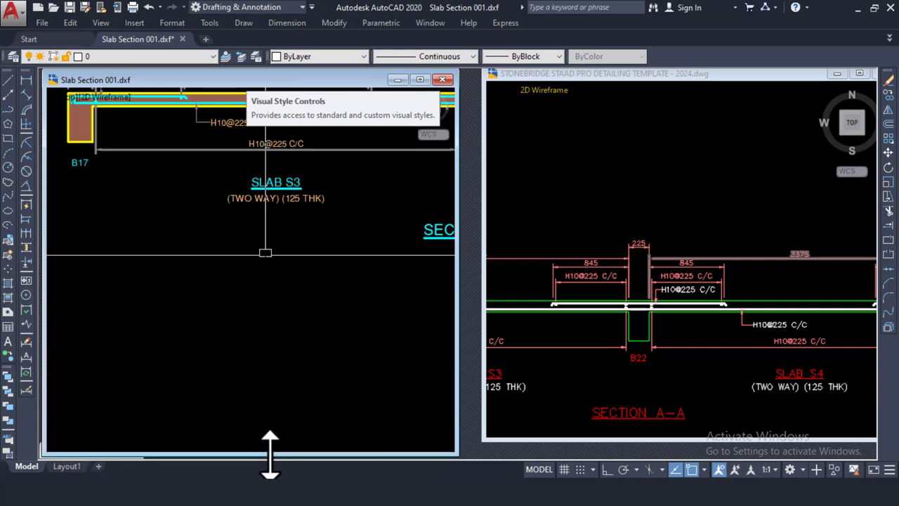
pyautogui.moveTo(545, 85)
pyautogui.mouseDown()
pyautogui.moveTo(556, 83)
pyautogui.moveTo(529, 77)
pyautogui.mouseUp()
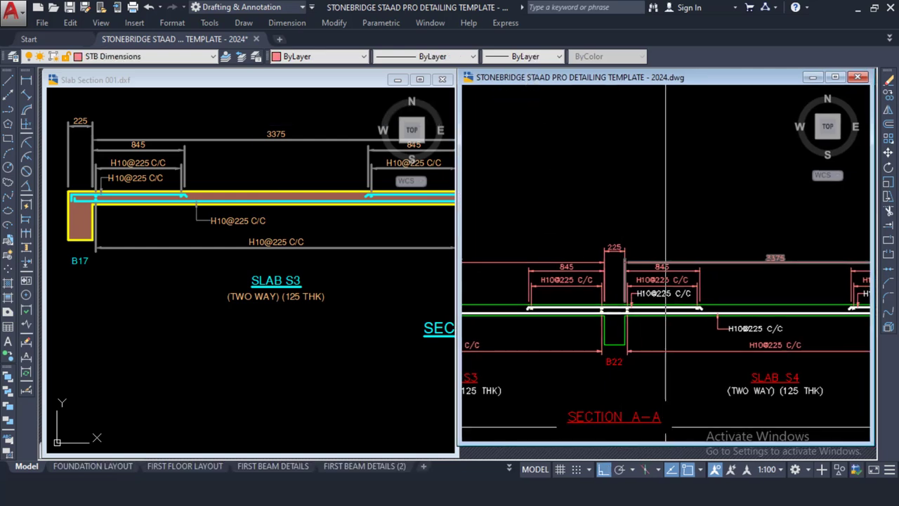
pyautogui.moveTo(674, 442); pyautogui.dragTo(688, 455)
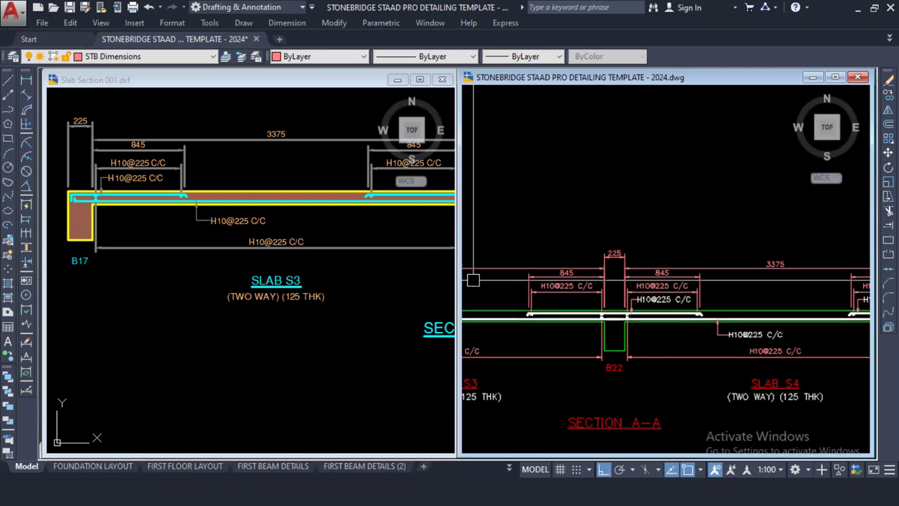
# Examine the dimensions, hatching and reinforcement labels of the original Section A-A in Slab Section 001 from beam B17 to beam B22
pyautogui.click(368, 331)
pyautogui.scroll(-2, 242, 272)
pyautogui.scroll(-3, 241, 271)
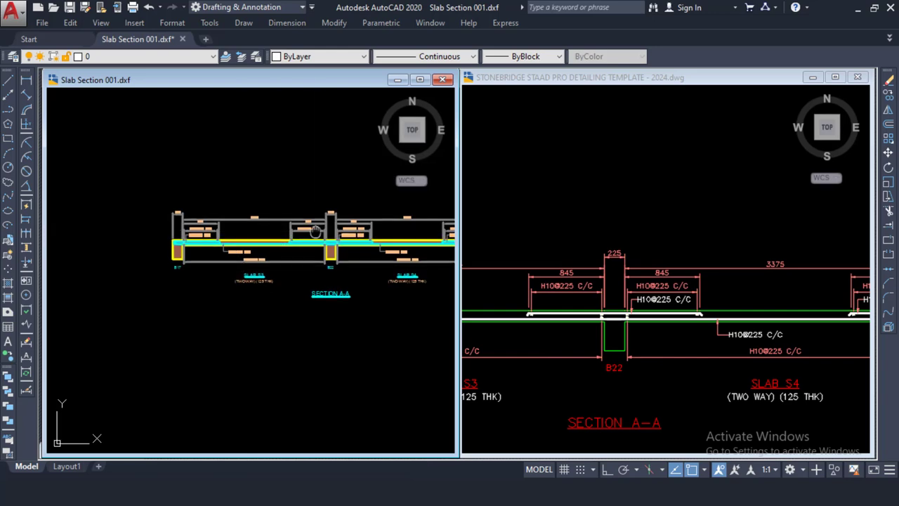
pyautogui.scroll(4, 140, 228)
pyautogui.moveTo(208, 260); pyautogui.dragTo(224, 223, button='middle')
pyautogui.moveTo(153, 203); pyautogui.dragTo(191, 210, button='middle')
pyautogui.scroll(3, 124, 218)
pyautogui.scroll(-4, 123, 231)
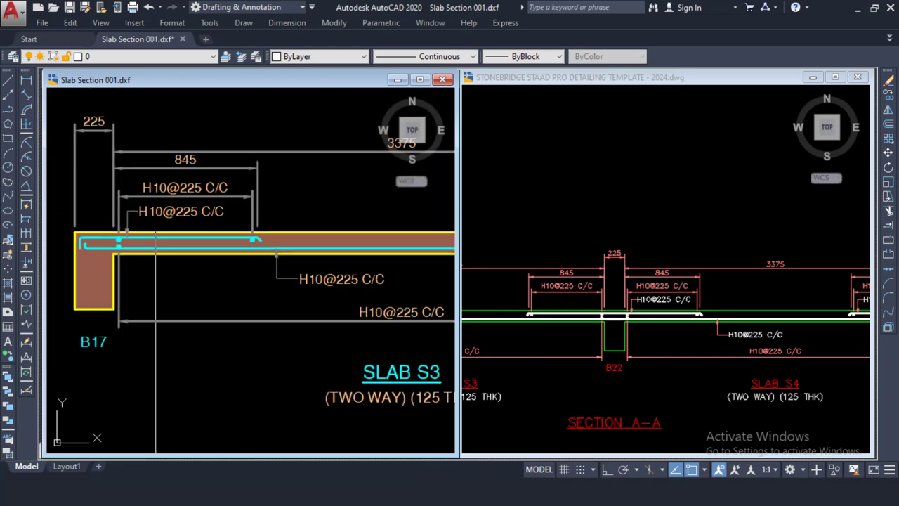
pyautogui.scroll(1, 56, 260)
pyautogui.scroll(-2, 63, 239)
pyautogui.scroll(3, 313, 246)
pyautogui.scroll(-1, 379, 228)
# Examine the pasted Section A-A in the Stonebridge template beside the original, from slab S3 to beam B22 and as a whole
pyautogui.click(603, 247)
pyautogui.scroll(-4, 608, 260)
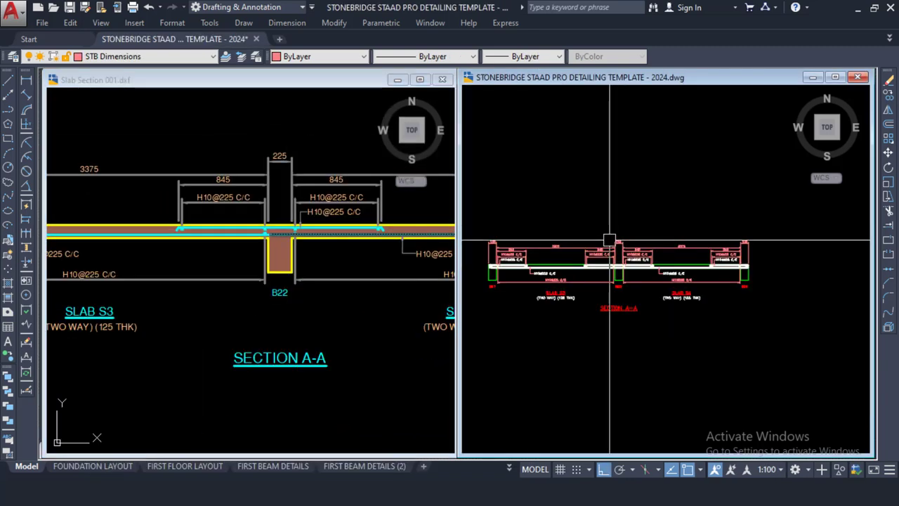
pyautogui.scroll(1, 633, 266)
pyautogui.scroll(2, 633, 265)
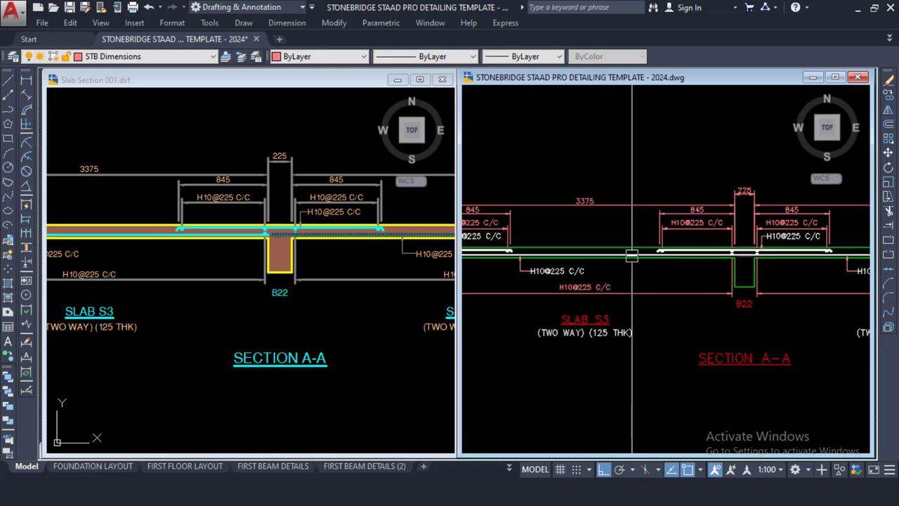
pyautogui.scroll(-4, 625, 253)
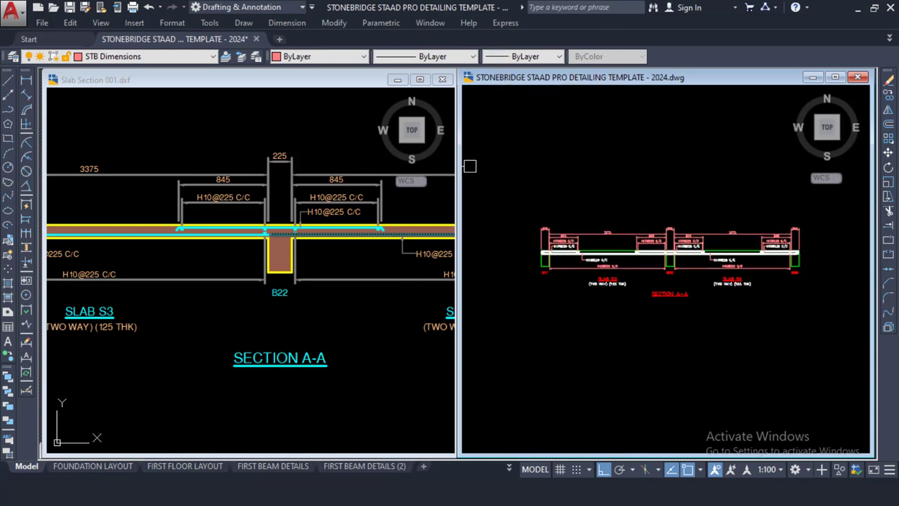
# Select the entire Section A-A drawing in Slab Section 001 and copy it to the clipboard
pyautogui.click(251, 177)
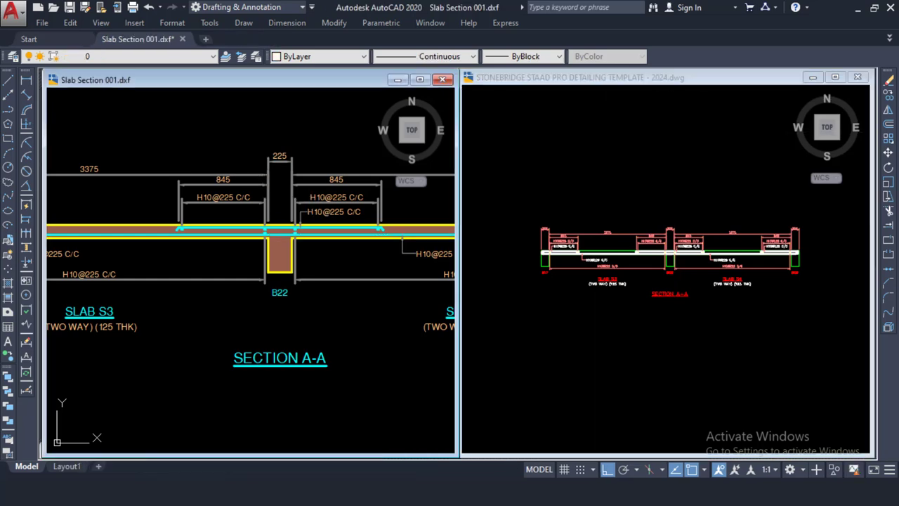
pyautogui.scroll(-6, 303, 202)
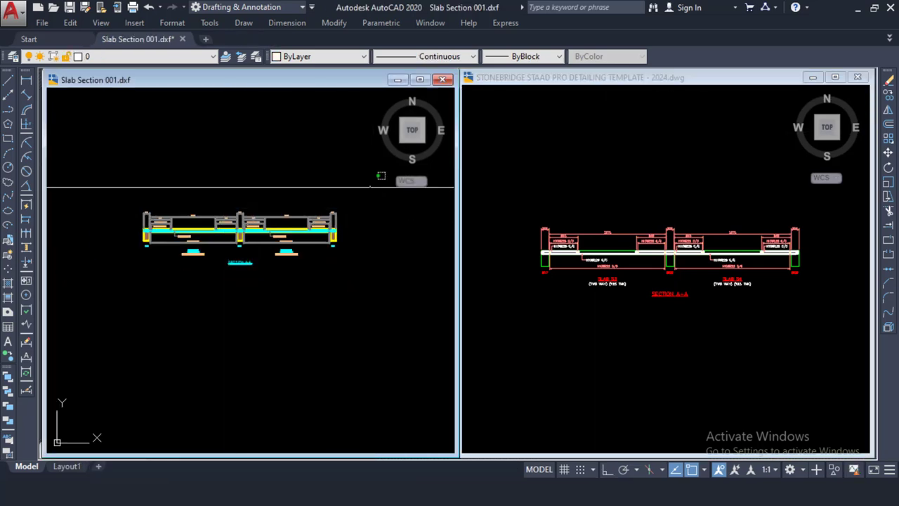
pyautogui.click(370, 183)
pyautogui.click(116, 267)
pyautogui.rightClick(198, 173)
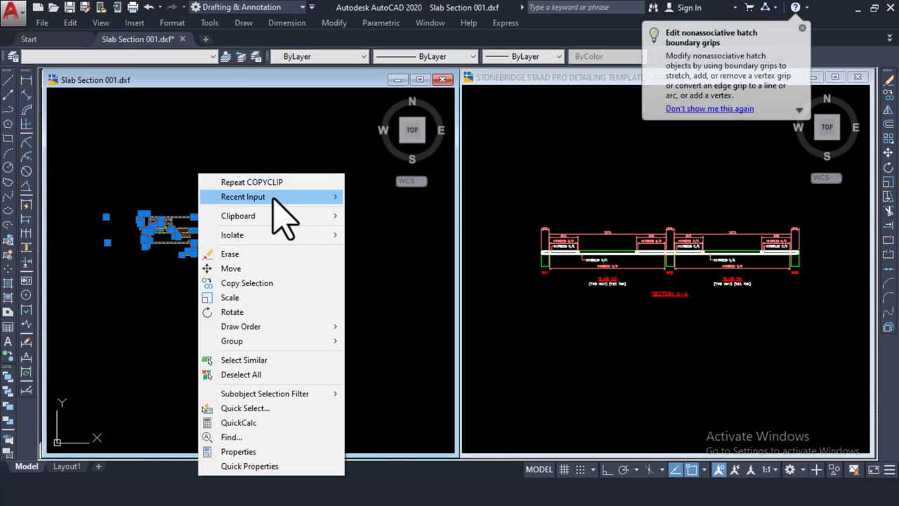
pyautogui.moveTo(282, 218)
pyautogui.click(374, 230)
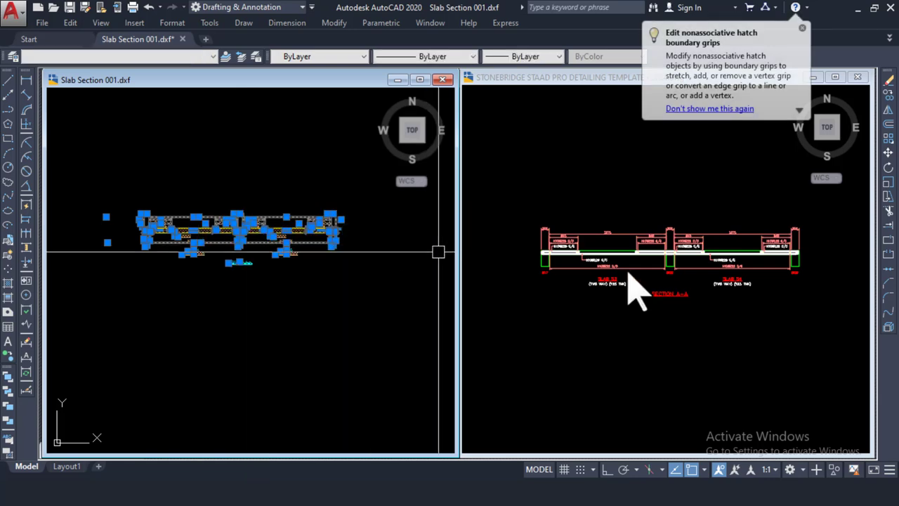
# Paste the copied slab section into the Stonebridge template, in the empty space below the existing Section A-A
pyautogui.click(608, 204)
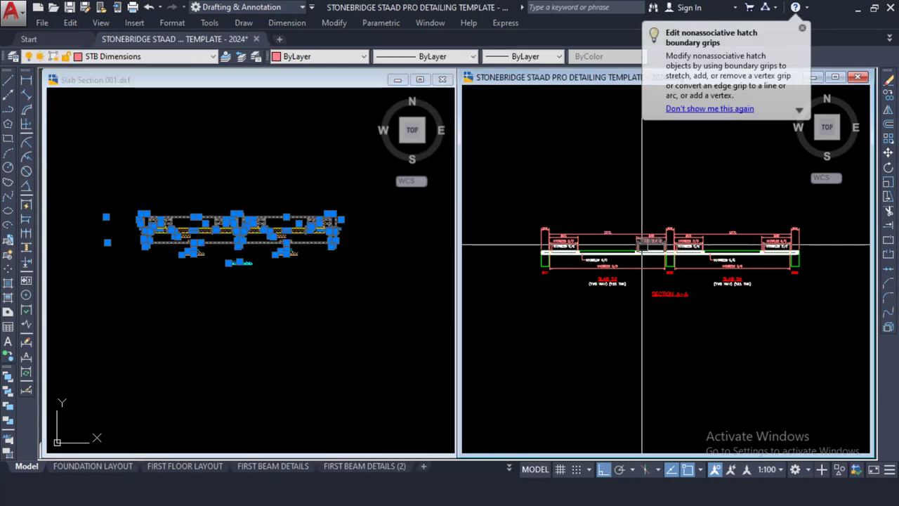
pyautogui.moveTo(662, 285); pyautogui.dragTo(649, 243, button='middle')
pyautogui.scroll(2, 582, 249)
pyautogui.scroll(-3, 596, 221)
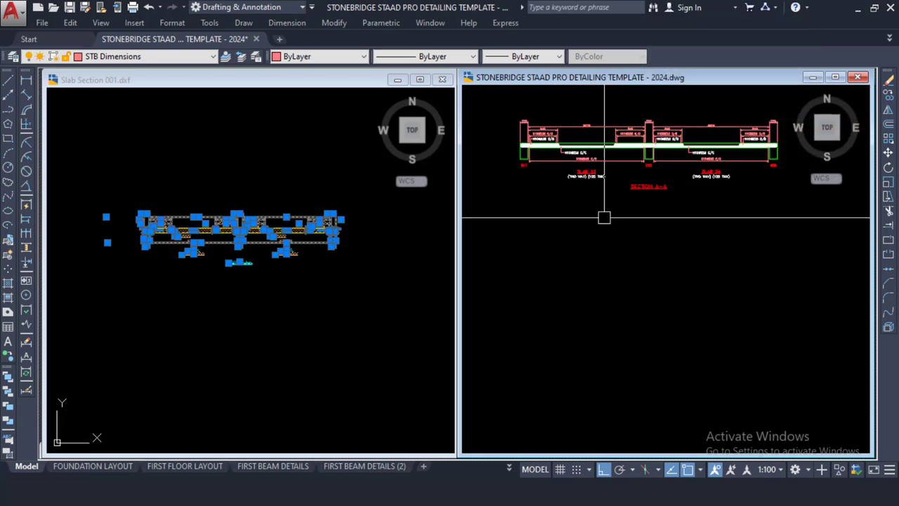
pyautogui.scroll(2, 618, 225)
pyautogui.rightClick(570, 245)
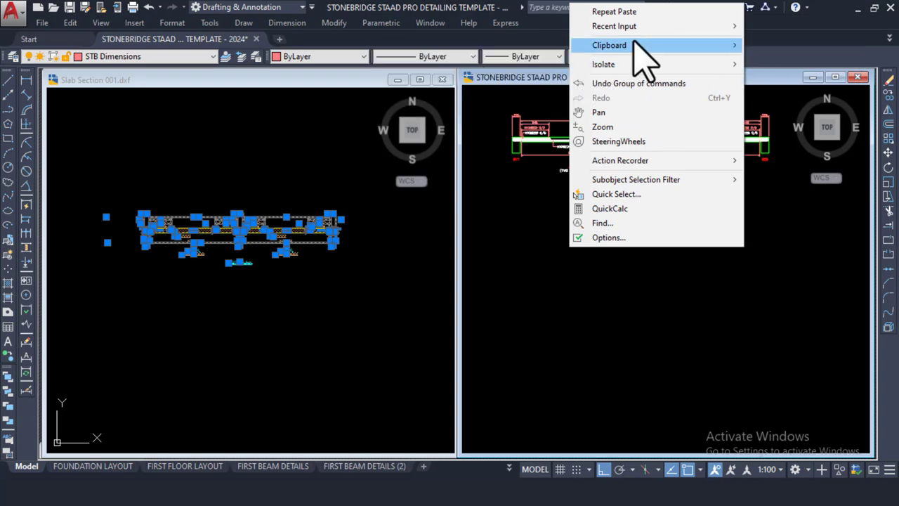
pyautogui.moveTo(635, 45)
pyautogui.click(441, 87)
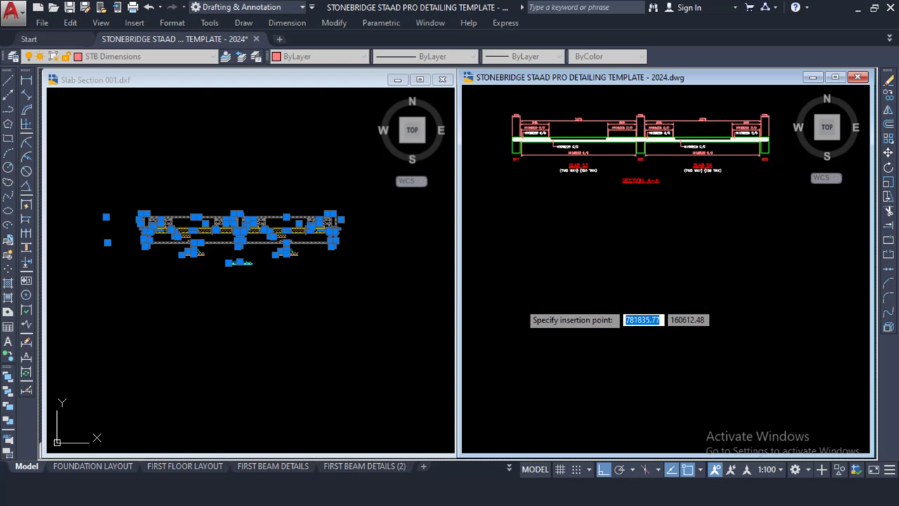
pyautogui.click(507, 288)
# Compare the newly pasted section's dimensions and rebar labels near beam B17 with the same area in Slab Section 001
pyautogui.scroll(4, 525, 256)
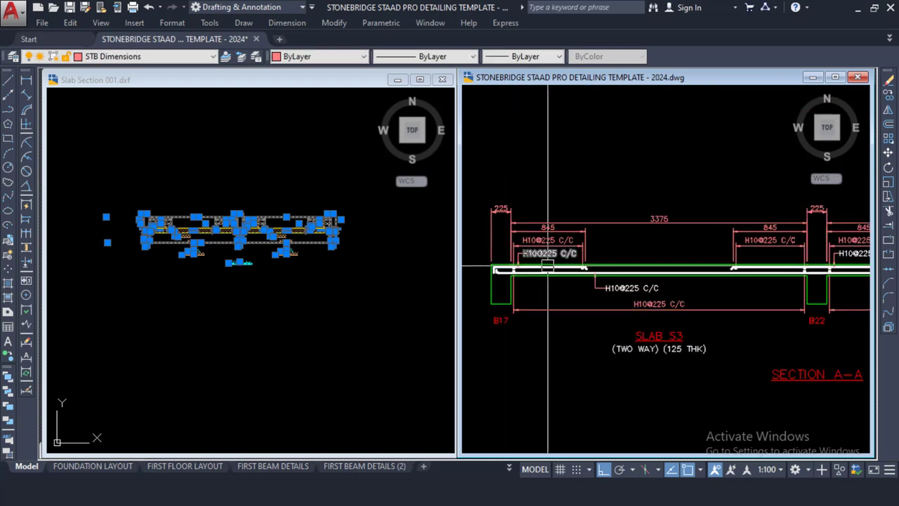
pyautogui.scroll(3, 492, 260)
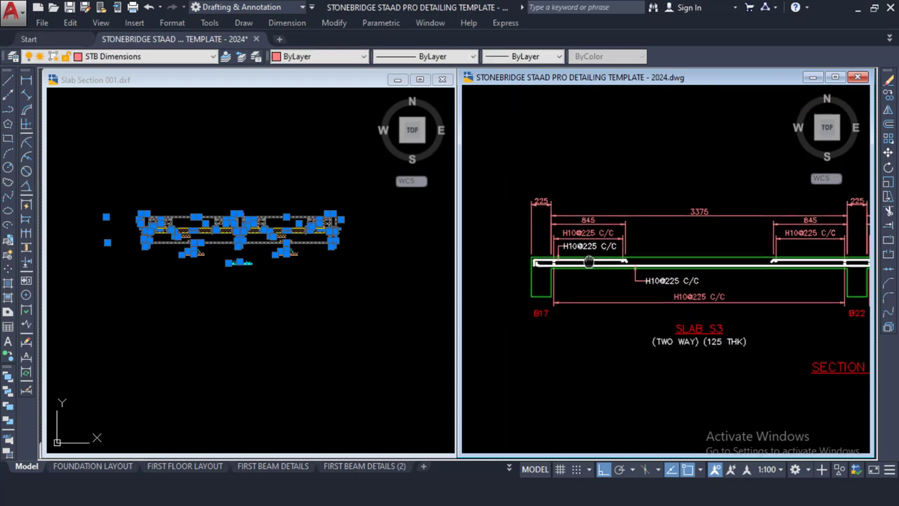
pyautogui.click(200, 229)
pyautogui.scroll(5, 176, 216)
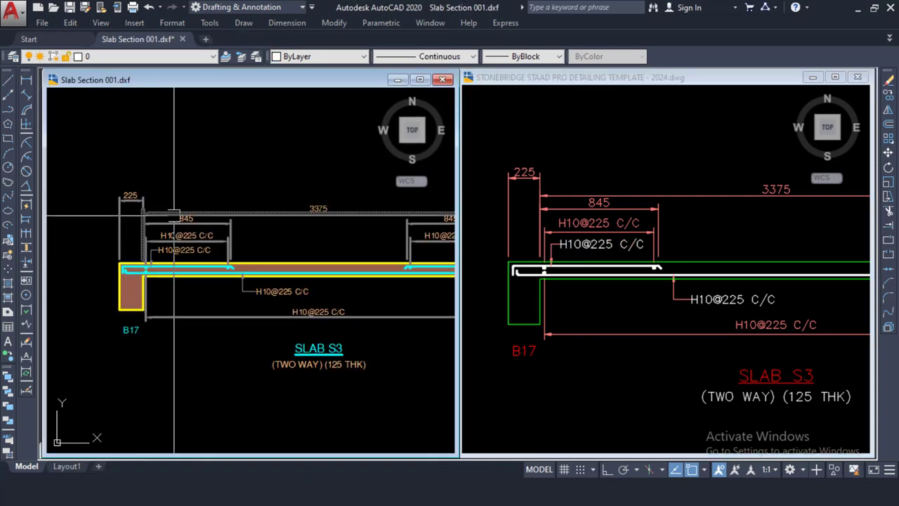
pyautogui.scroll(4, 174, 216)
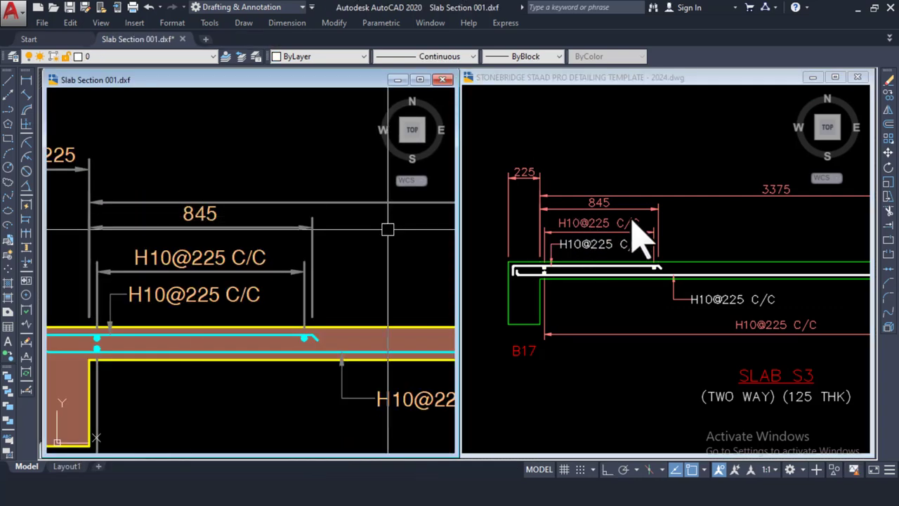
# Examine the newly pasted Section A-A in the Stonebridge template, both as a whole and around beam B17 and slab S3
pyautogui.click(589, 200)
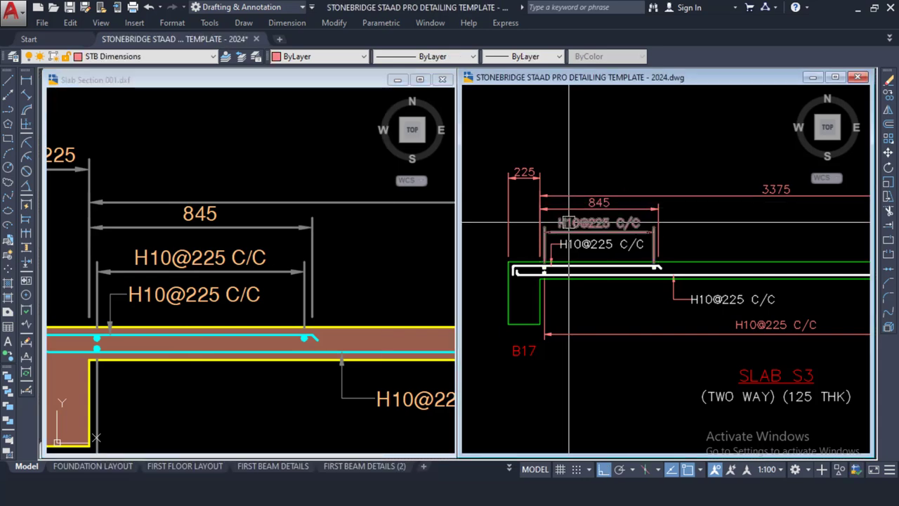
pyautogui.scroll(-4, 593, 223)
pyautogui.scroll(-2, 600, 224)
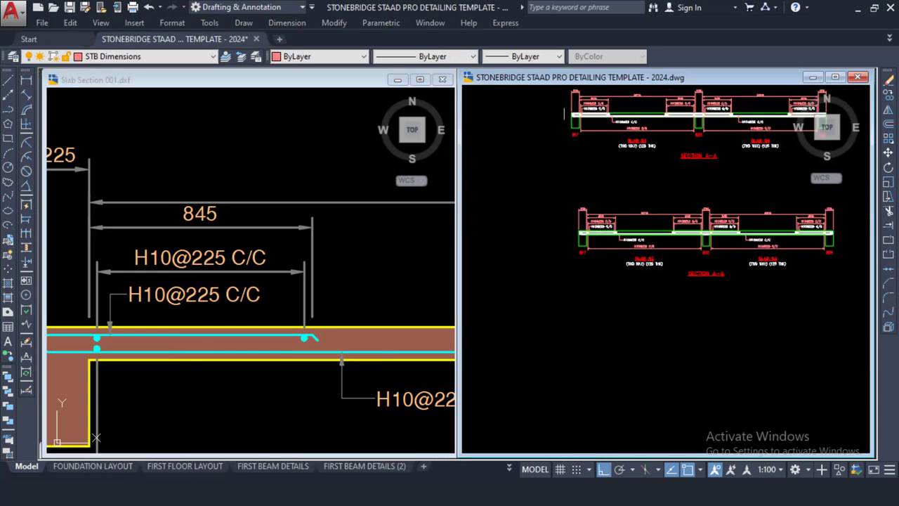
pyautogui.scroll(2, 739, 206)
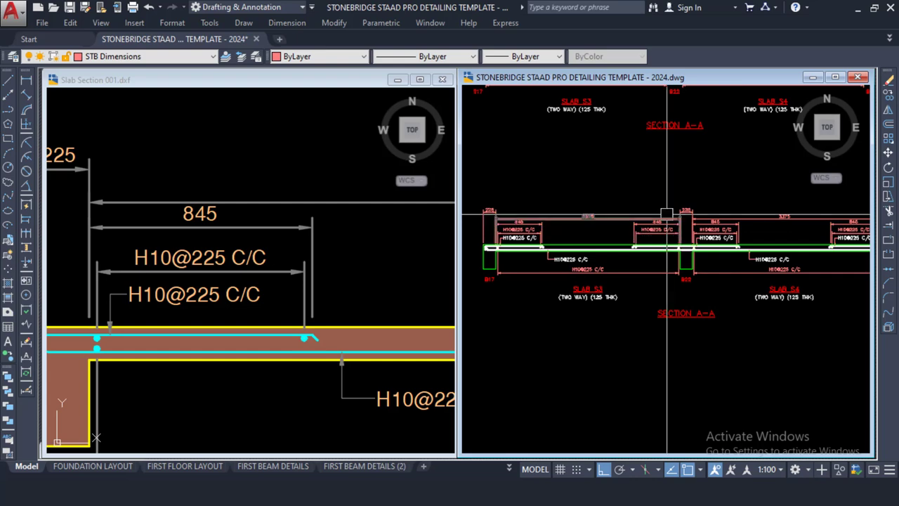
pyautogui.scroll(3, 653, 242)
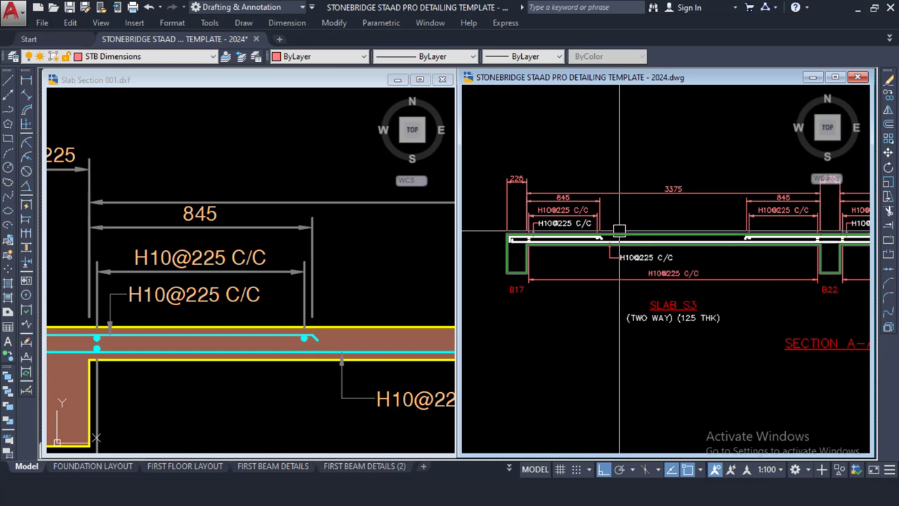
pyautogui.scroll(-2, 619, 230)
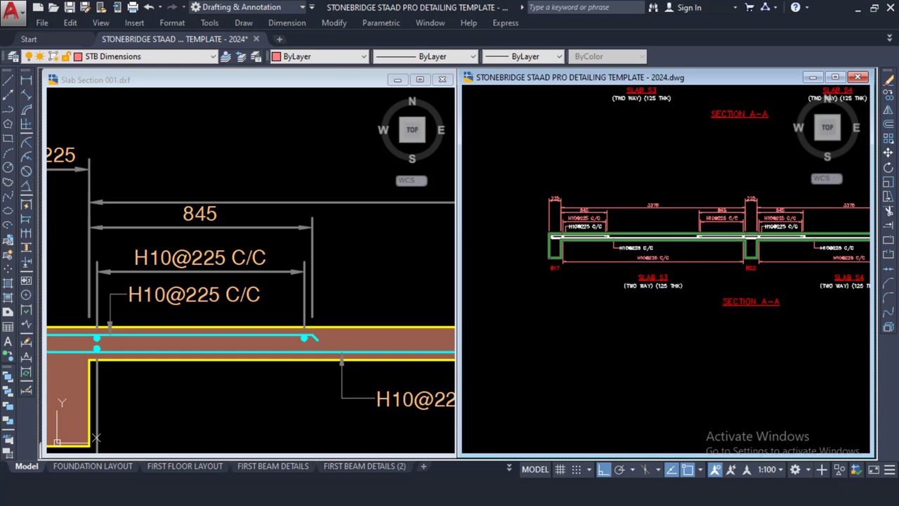
pyautogui.scroll(6, 553, 220)
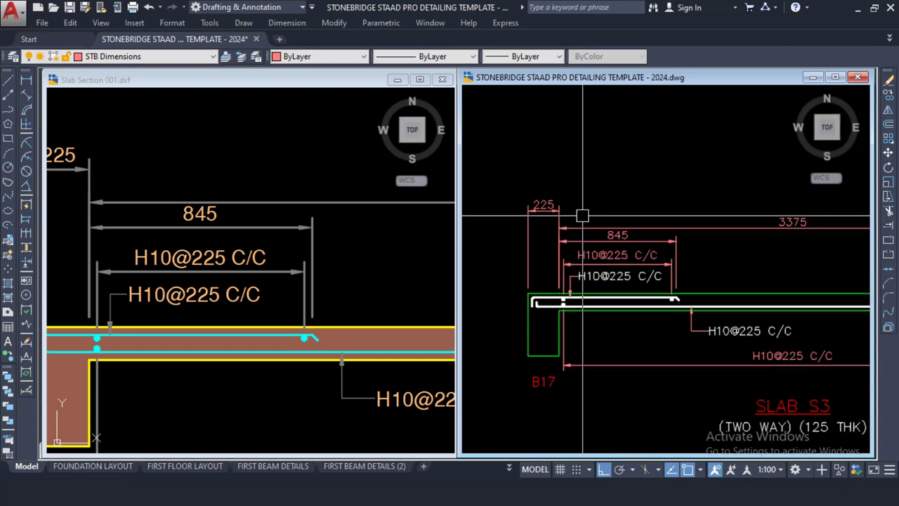
# Look over the template's row of drawing sheets, including the notes and foundation layout, and return to the pasted Section A-A
pyautogui.scroll(-10, 583, 216)
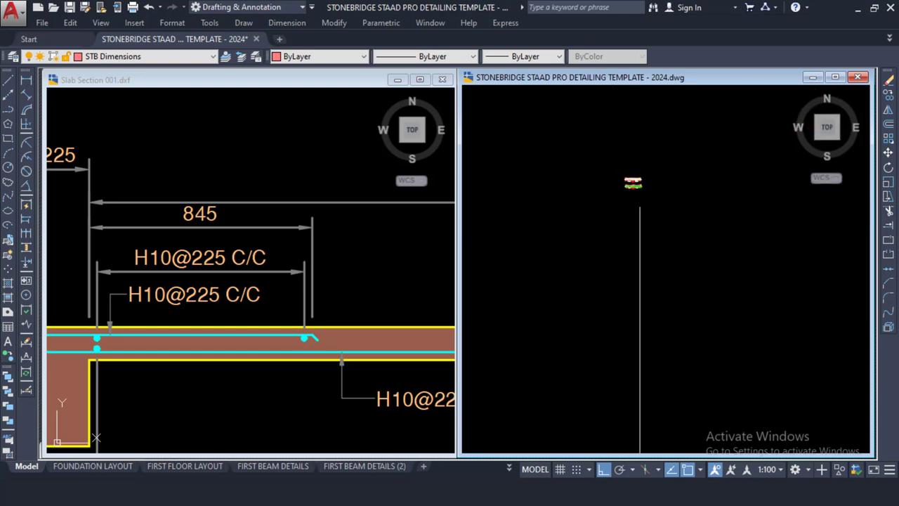
pyautogui.scroll(-3, 609, 373)
pyautogui.scroll(8, 612, 328)
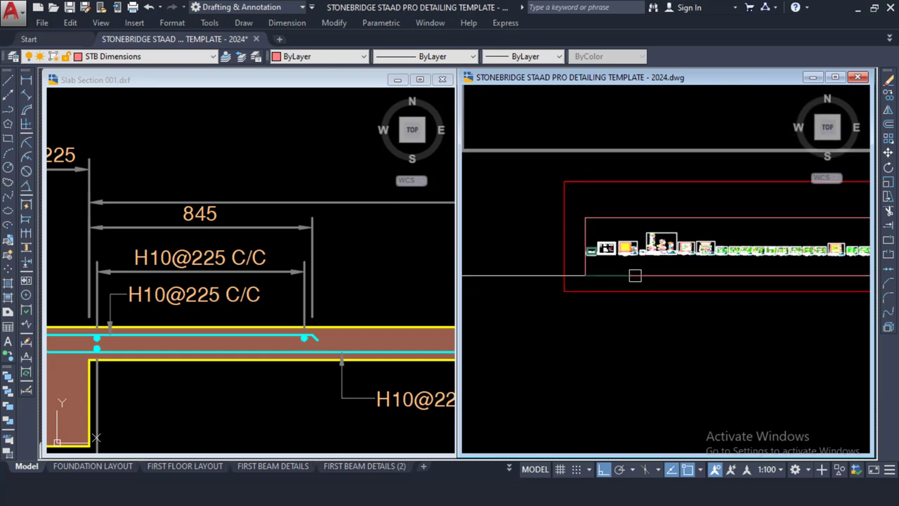
pyautogui.scroll(6, 623, 245)
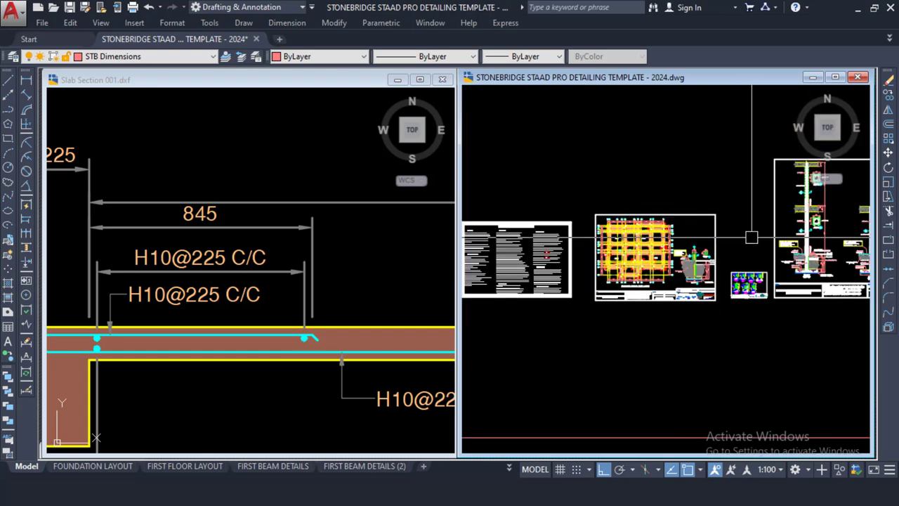
pyautogui.moveTo(749, 241); pyautogui.dragTo(664, 266, button='middle')
pyautogui.scroll(5, 734, 255)
pyautogui.scroll(-10, 687, 314)
pyautogui.moveTo(678, 229); pyautogui.dragTo(708, 381, button='middle')
pyautogui.scroll(-3, 594, 221)
pyautogui.scroll(6, 600, 217)
pyautogui.scroll(-5, 586, 191)
pyautogui.scroll(5, 583, 225)
pyautogui.scroll(-5, 582, 225)
pyautogui.scroll(6, 748, 220)
pyautogui.moveTo(590, 253); pyautogui.dragTo(592, 246, button='middle')
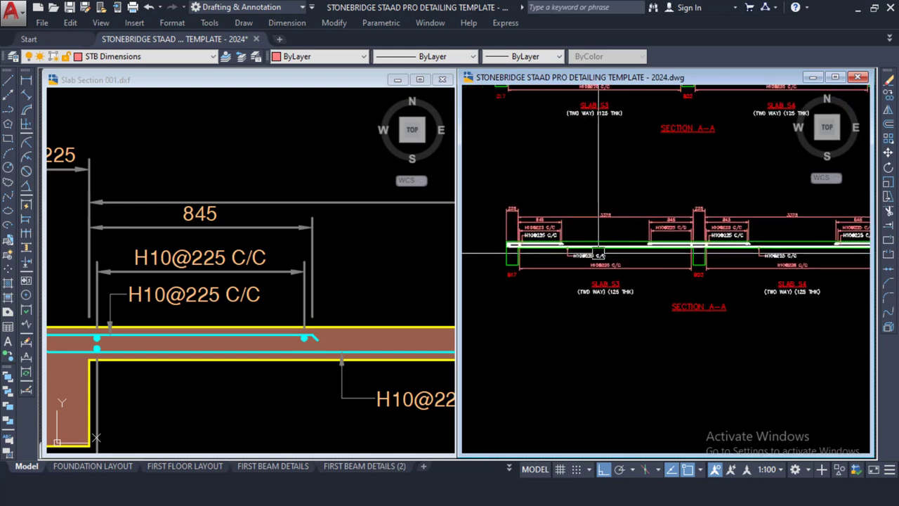
# Compare the slab S3 span from beam B17 to B22 in the pasted section with the original in Slab Section 001
pyautogui.scroll(4, 491, 245)
pyautogui.scroll(-2, 548, 225)
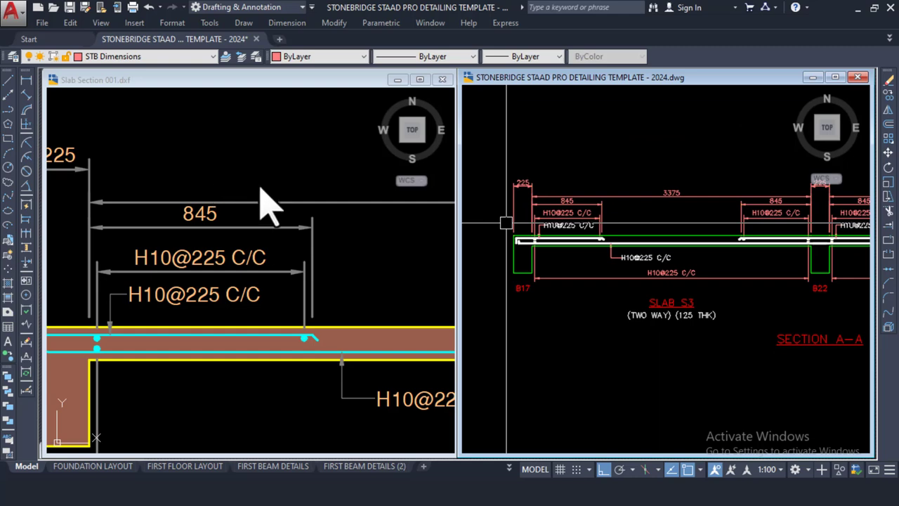
pyautogui.click(238, 169)
pyautogui.scroll(-6, 242, 163)
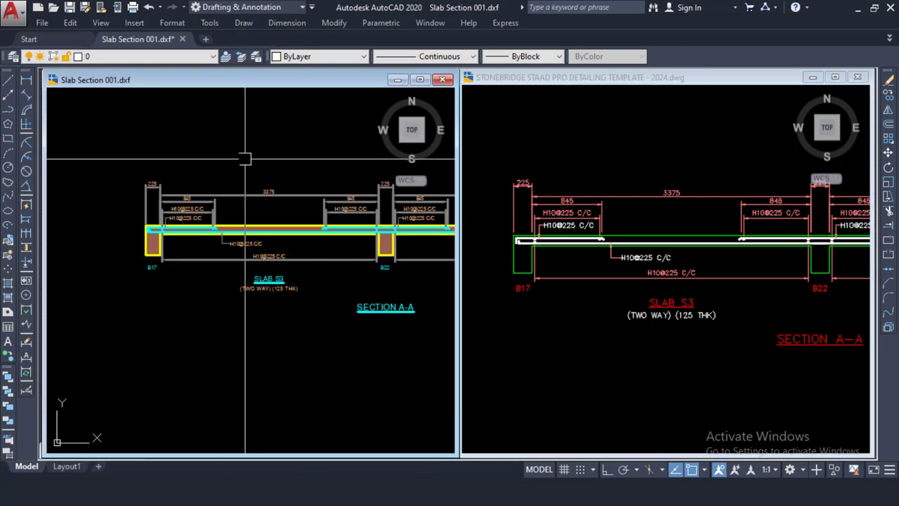
pyautogui.moveTo(245, 159); pyautogui.dragTo(196, 166, button='middle')
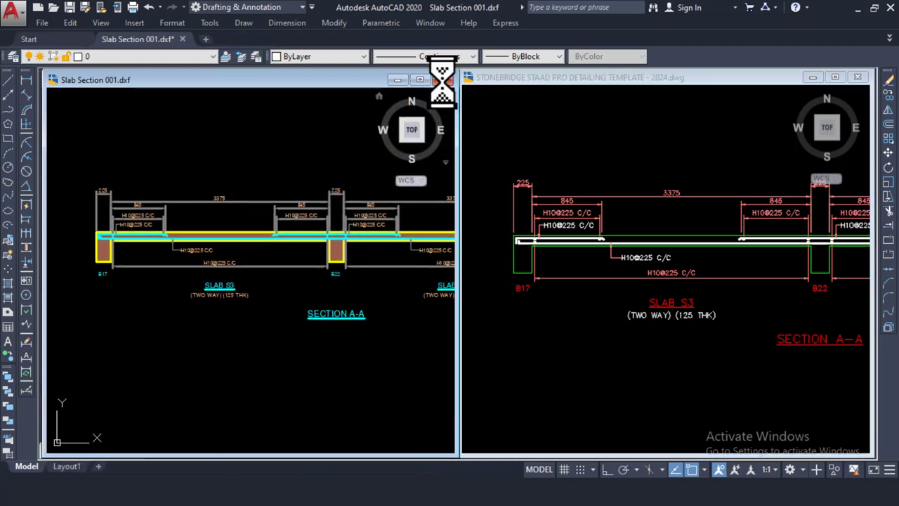
# Close the Slab Section 001 drawing and open Staircase 001 from the STAAD PRO folder
pyautogui.click(486, 274)
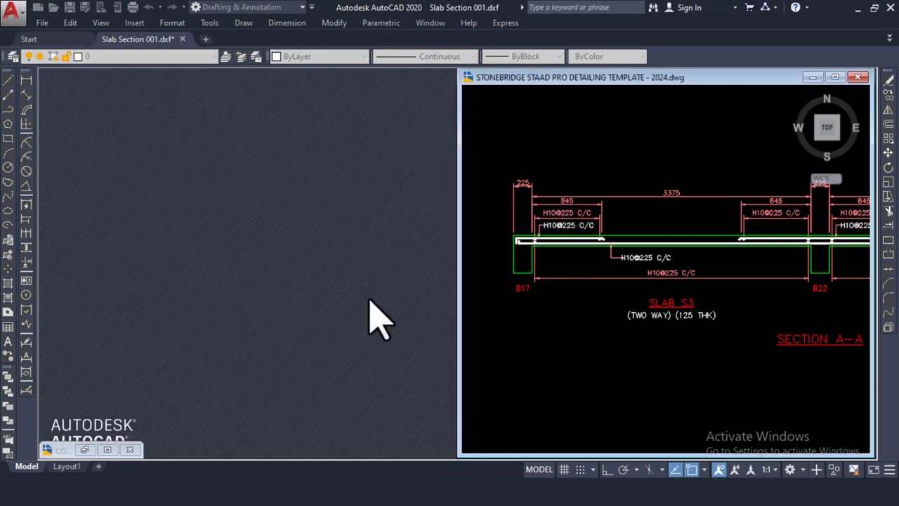
pyautogui.hotkey('alt', 'Tab')
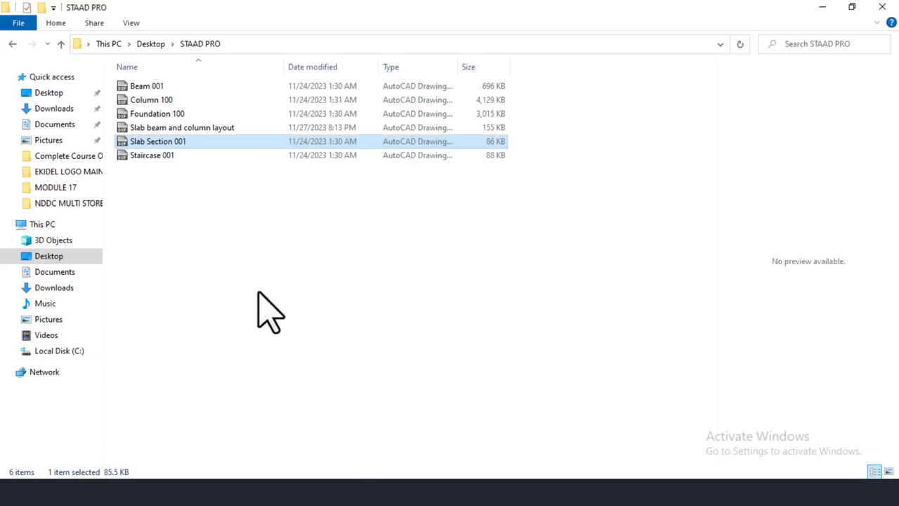
pyautogui.click(165, 166)
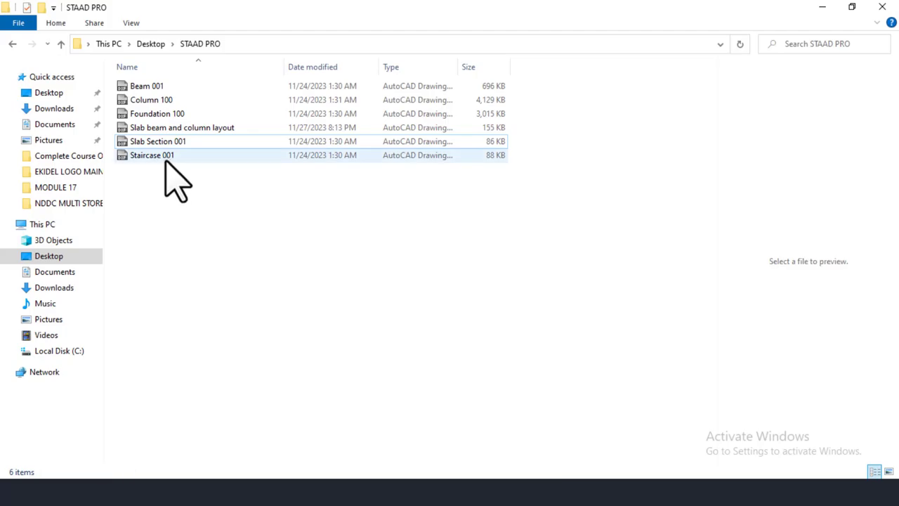
pyautogui.doubleClick(166, 157)
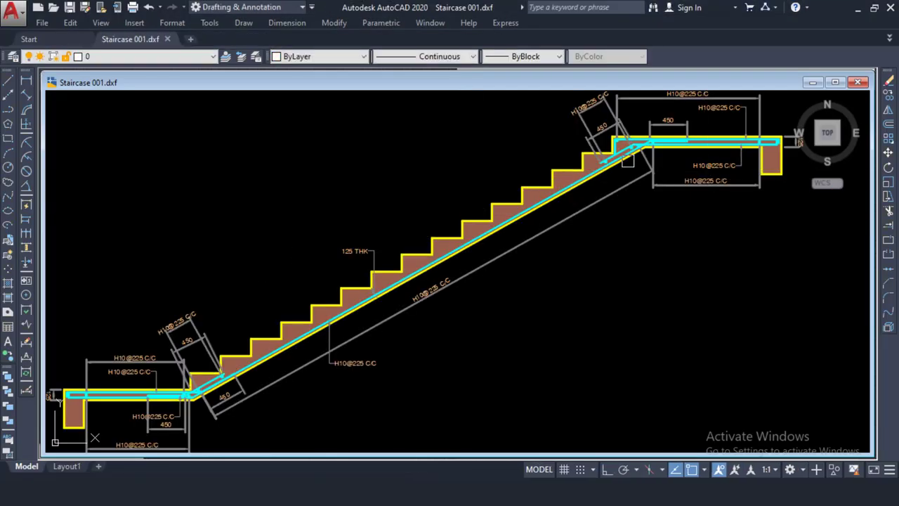
# Resize and position the Staircase 001 drawing window beside the Stonebridge template, with the whole staircase in view
pyautogui.moveTo(755, 84)
pyautogui.mouseDown()
pyautogui.moveTo(623, 124)
pyautogui.moveTo(624, 87)
pyautogui.mouseUp()
pyautogui.moveTo(746, 181)
pyautogui.mouseDown()
pyautogui.moveTo(409, 176)
pyautogui.moveTo(455, 175)
pyautogui.mouseUp()
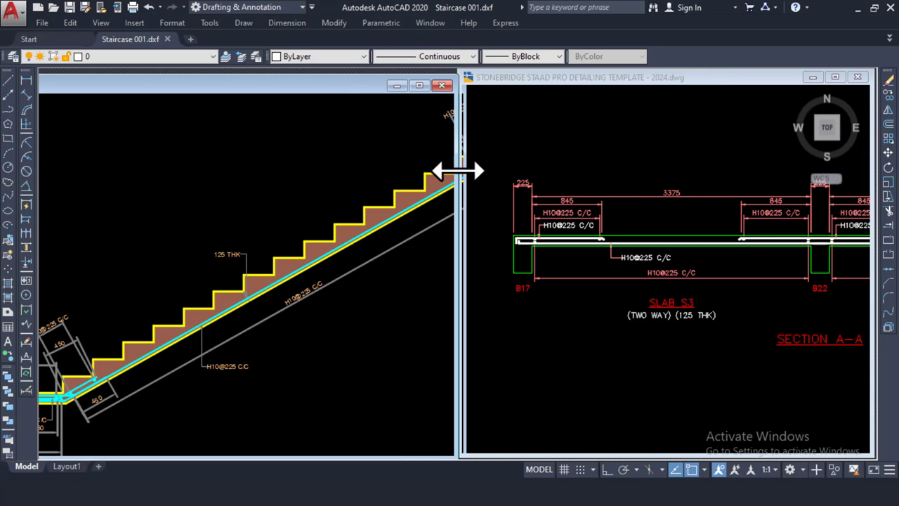
pyautogui.click(665, 177)
pyautogui.scroll(-3, 588, 162)
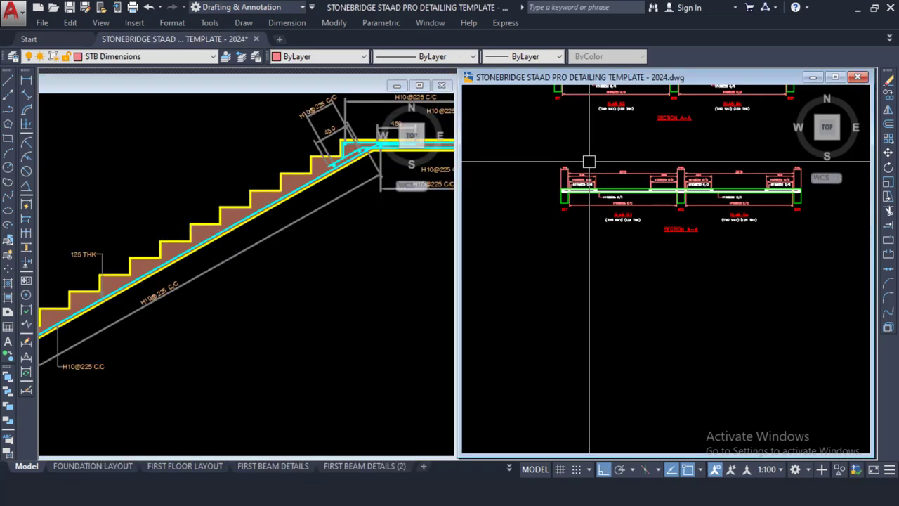
pyautogui.click(297, 321)
pyautogui.scroll(-4, 260, 273)
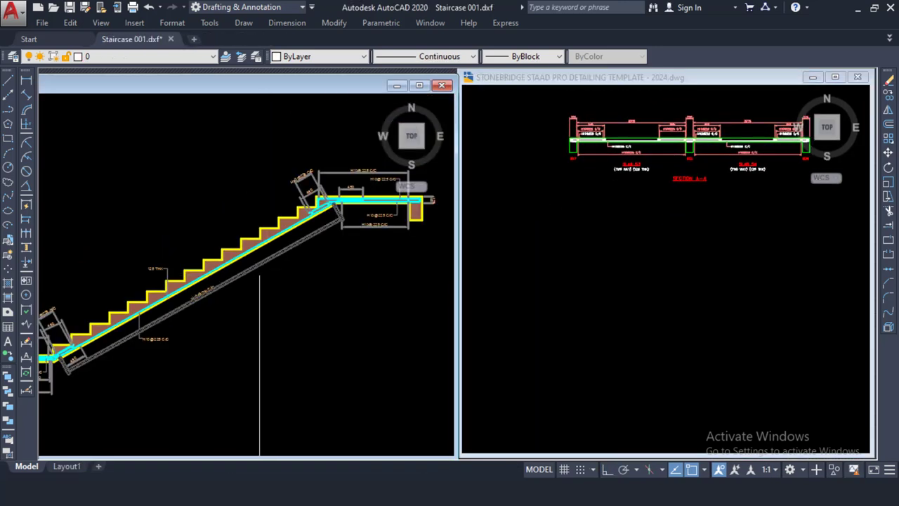
pyautogui.moveTo(188, 187); pyautogui.dragTo(255, 176, button='middle')
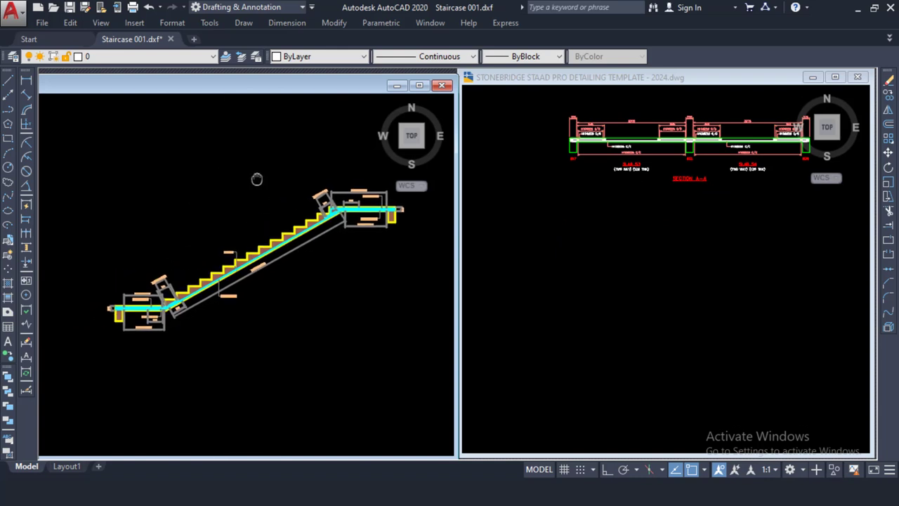
pyautogui.moveTo(215, 90); pyautogui.dragTo(219, 82)
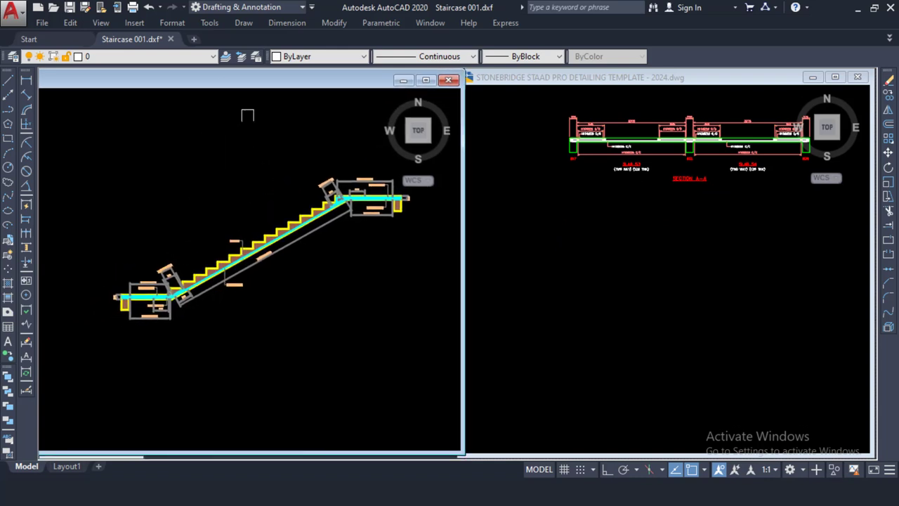
# Select the entire staircase section in Staircase 001 and copy it to the clipboard
pyautogui.scroll(2, 239, 190)
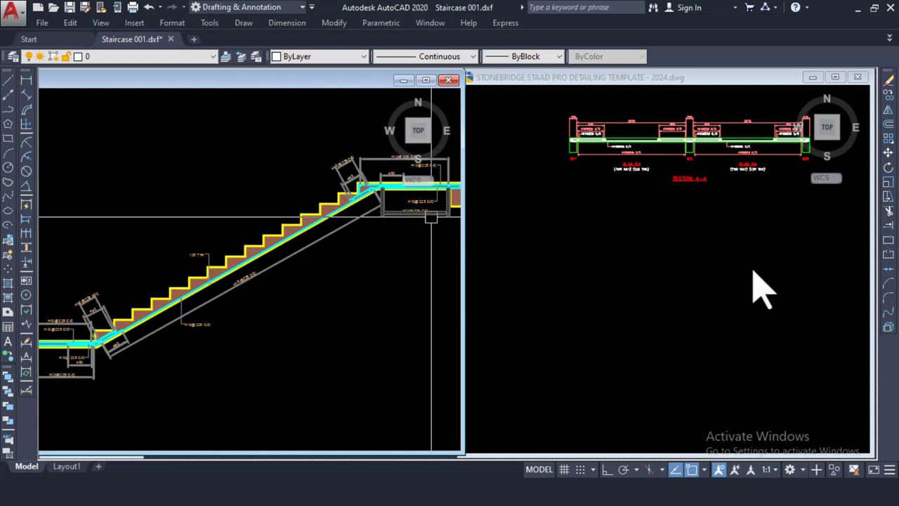
pyautogui.click(787, 270)
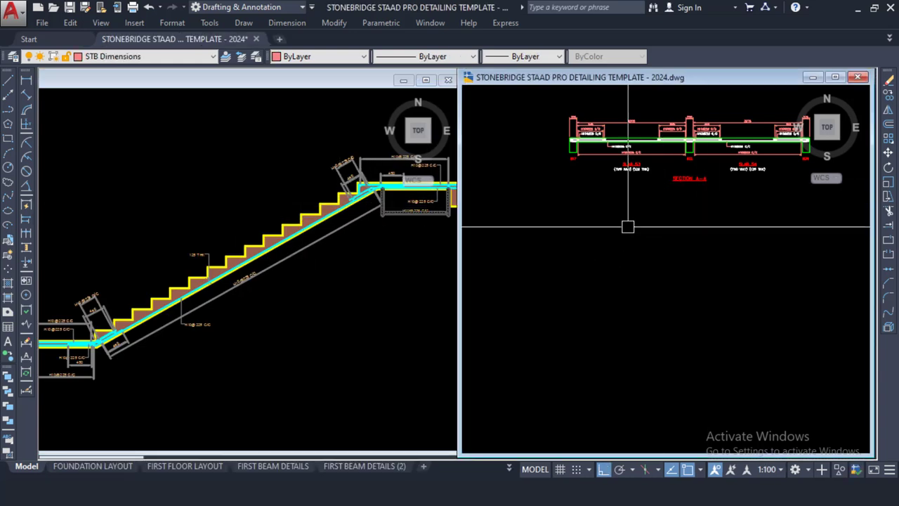
pyautogui.click(257, 204)
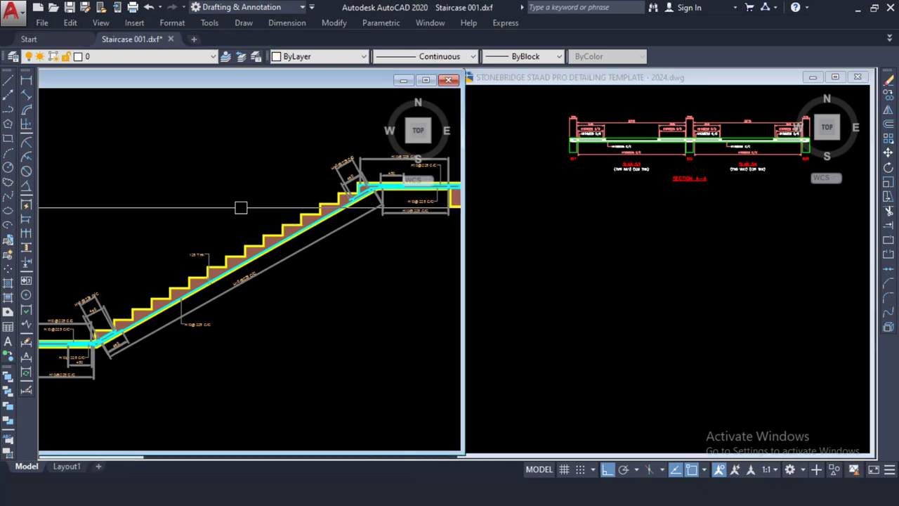
pyautogui.scroll(-5, 321, 165)
pyautogui.click(356, 149)
pyautogui.click(158, 284)
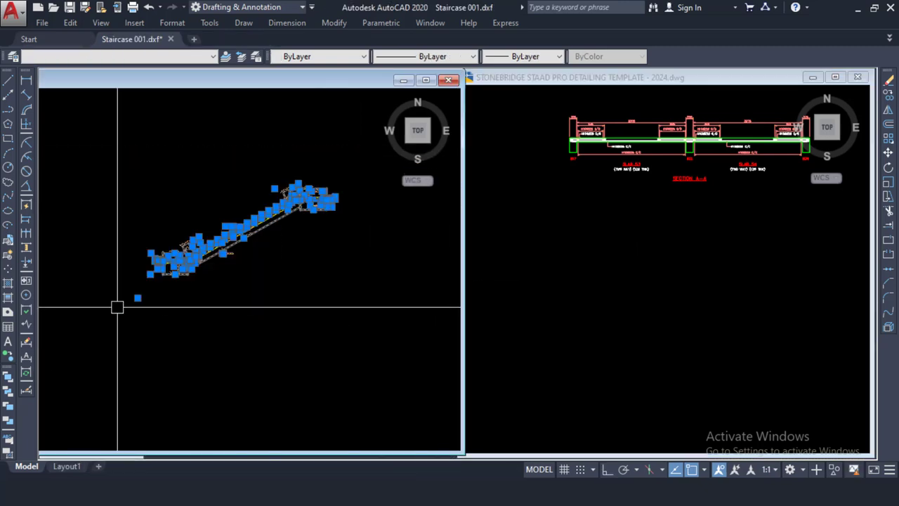
pyautogui.rightClick(191, 177)
pyautogui.moveTo(281, 208)
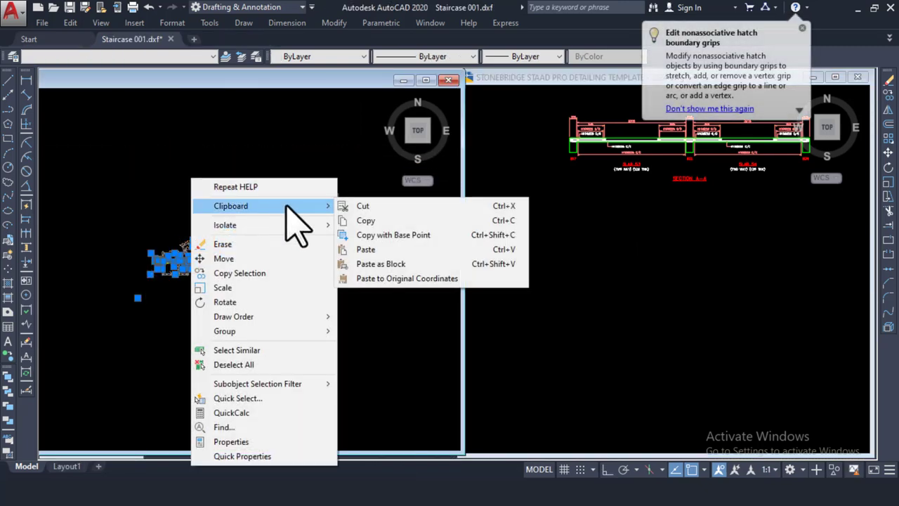
pyautogui.click(366, 220)
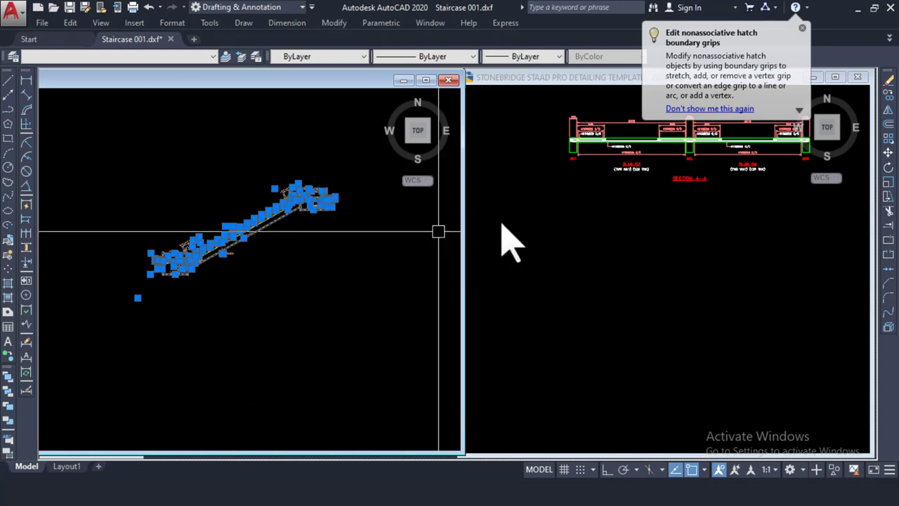
# Paste the copied staircase section into the Stonebridge template, in the empty space below the last Section A-A
pyautogui.click(674, 278)
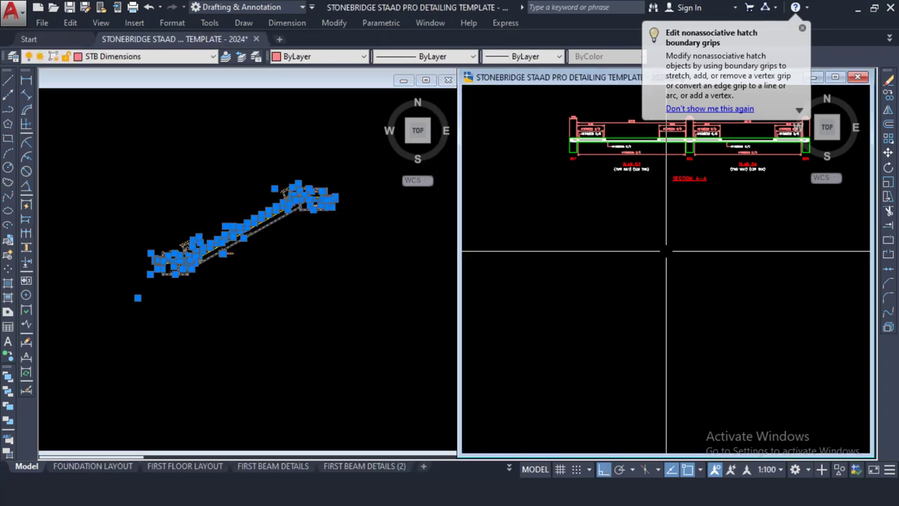
pyautogui.scroll(2, 662, 251)
pyautogui.moveTo(662, 250); pyautogui.dragTo(635, 305, button='middle')
pyautogui.rightClick(610, 269)
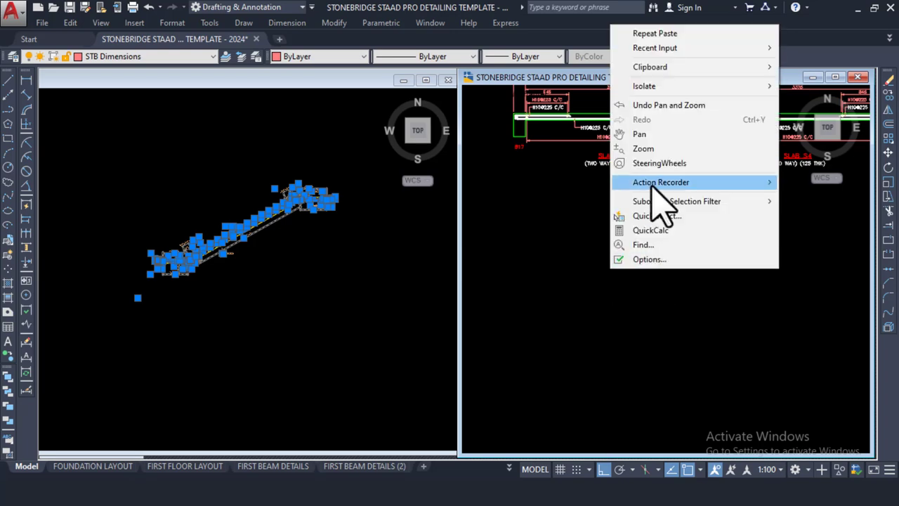
pyautogui.moveTo(698, 67)
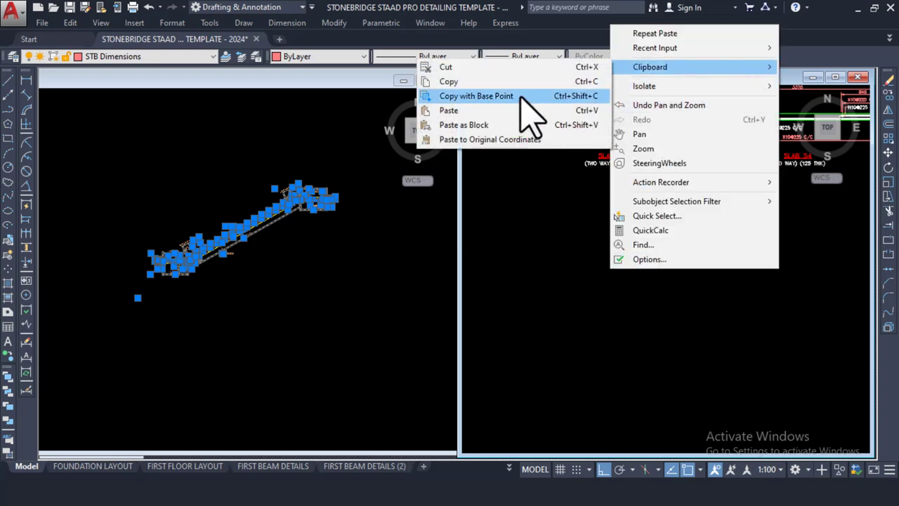
pyautogui.click(477, 110)
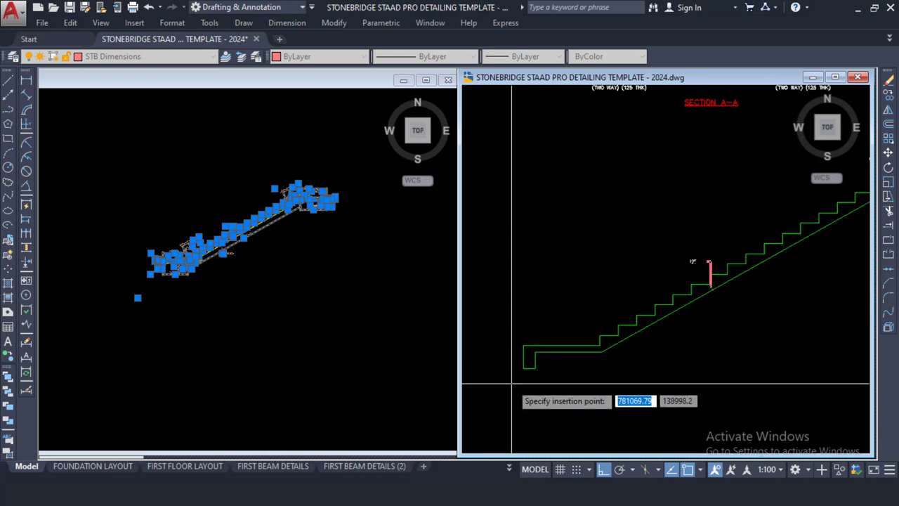
pyautogui.click(512, 359)
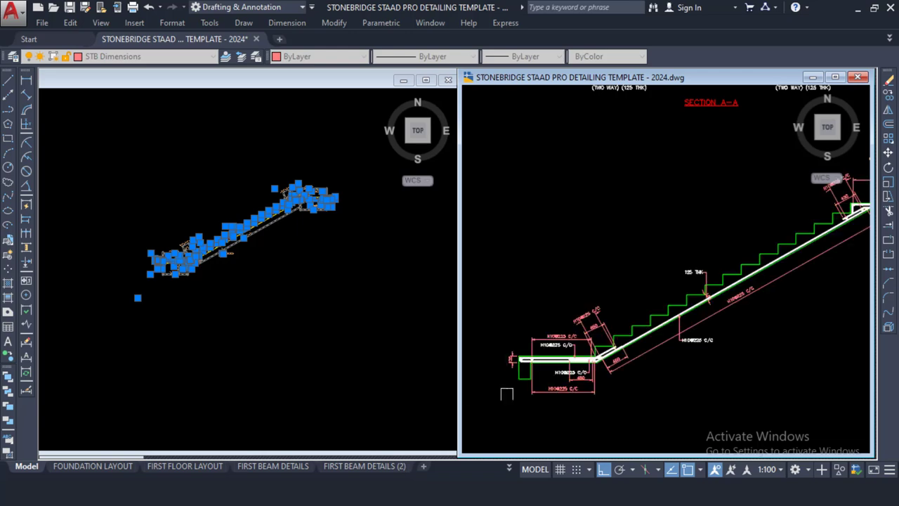
# Compare the lower landing and lower steps of the pasted staircase with the original hatching, colours and reinforcement in Staircase 001
pyautogui.scroll(5, 552, 372)
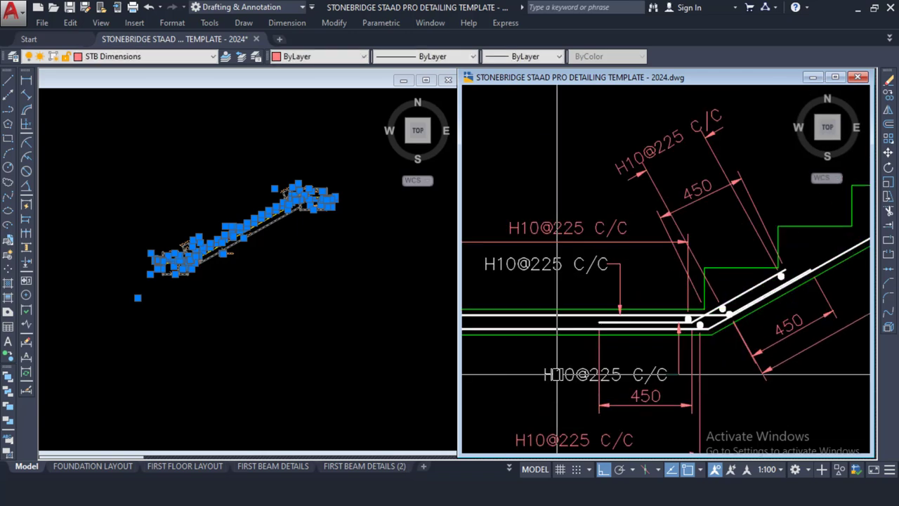
pyautogui.scroll(-2, 615, 351)
pyautogui.click(214, 242)
pyautogui.scroll(5, 195, 220)
pyautogui.scroll(-2, 190, 289)
pyautogui.scroll(2, 172, 272)
pyautogui.click(276, 166)
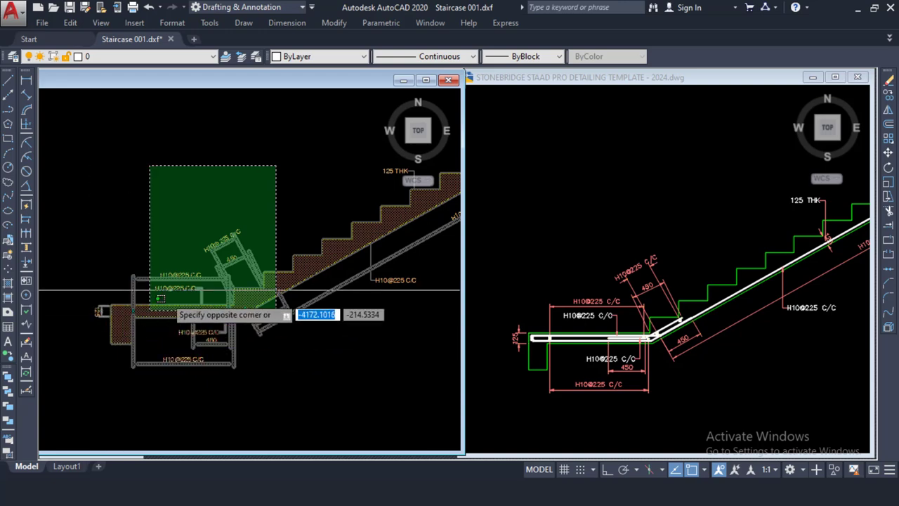
pyautogui.click(161, 298)
pyautogui.scroll(2, 253, 274)
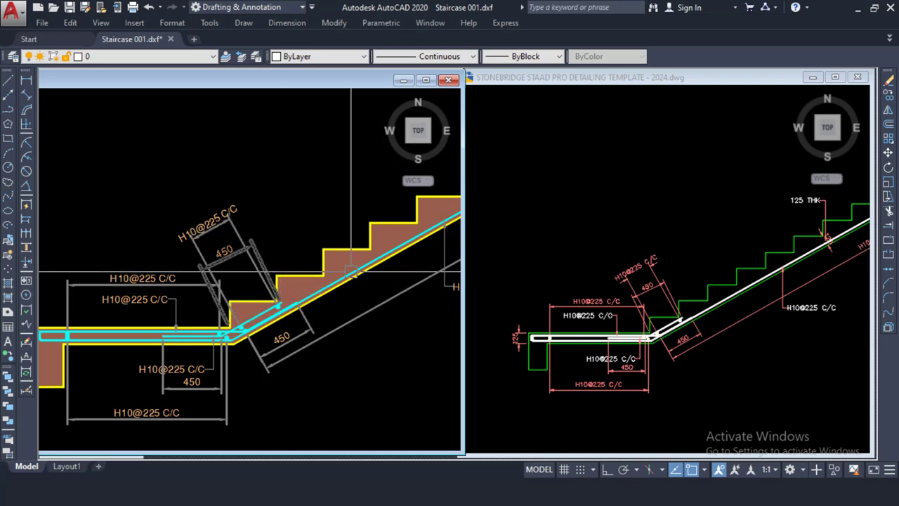
pyautogui.scroll(2, 351, 271)
pyautogui.scroll(2, 328, 288)
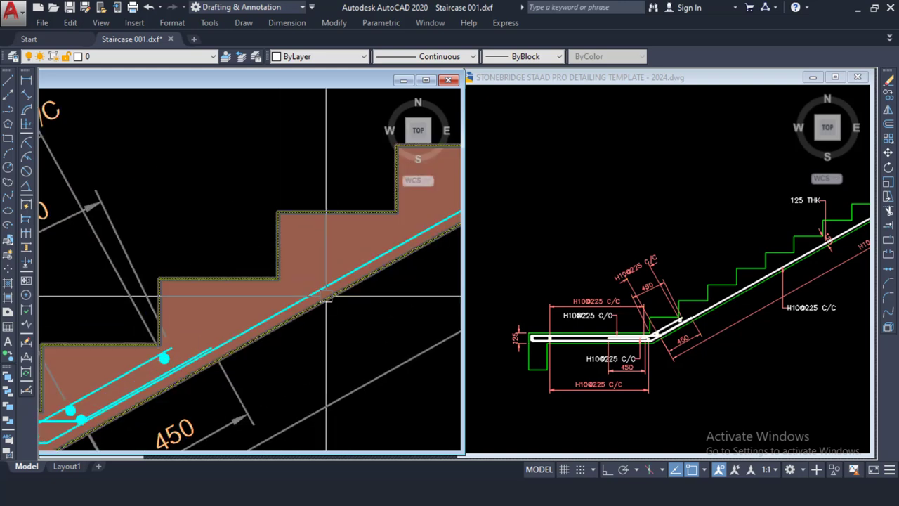
pyautogui.scroll(2, 328, 295)
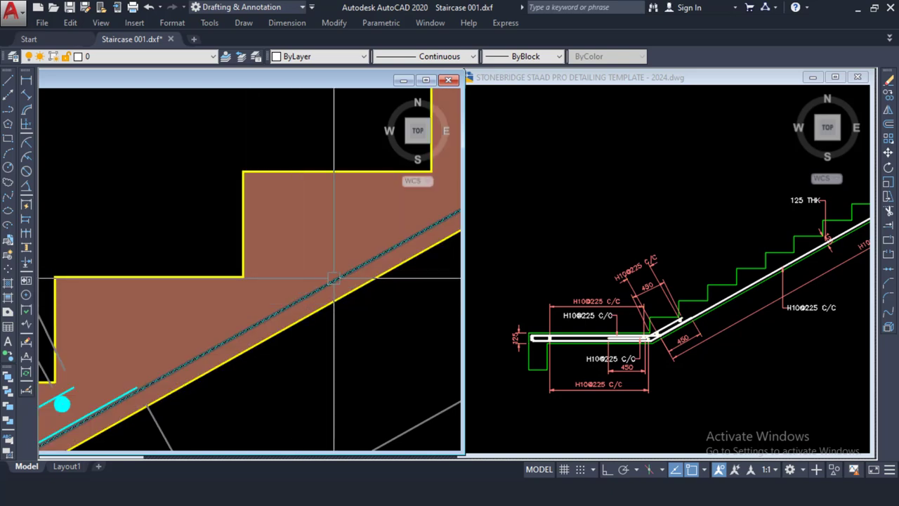
pyautogui.scroll(-3, 309, 293)
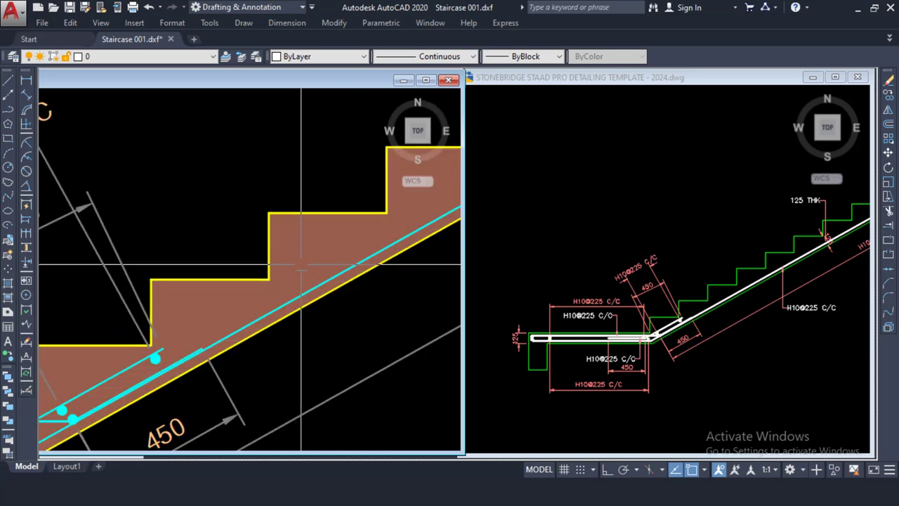
pyautogui.scroll(4, 337, 201)
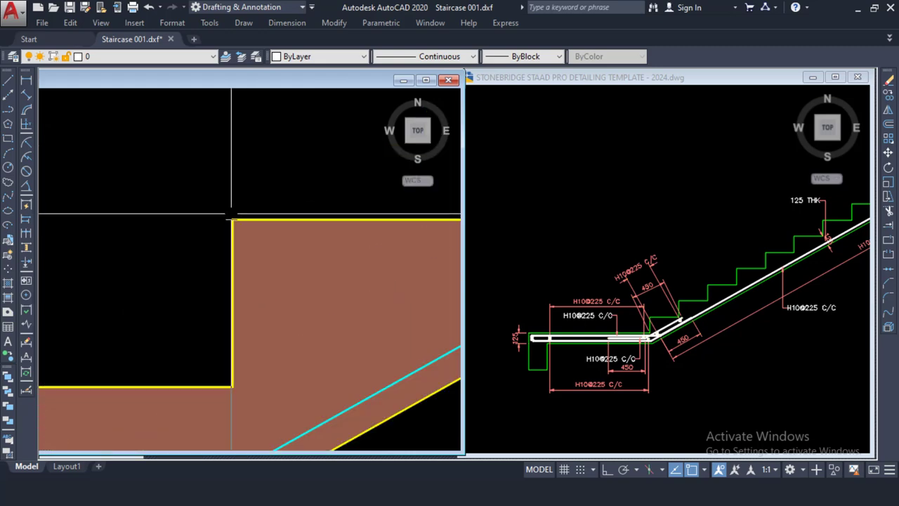
pyautogui.scroll(-3, 247, 203)
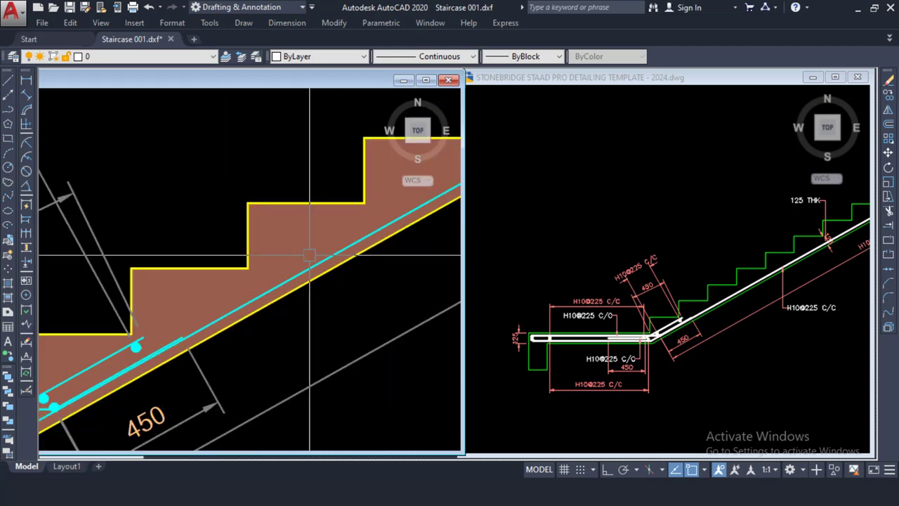
pyautogui.scroll(-2, 301, 254)
# Examine the staircase flight in both drawings and the upper landing reinforcement in the Stonebridge template
pyautogui.click(639, 257)
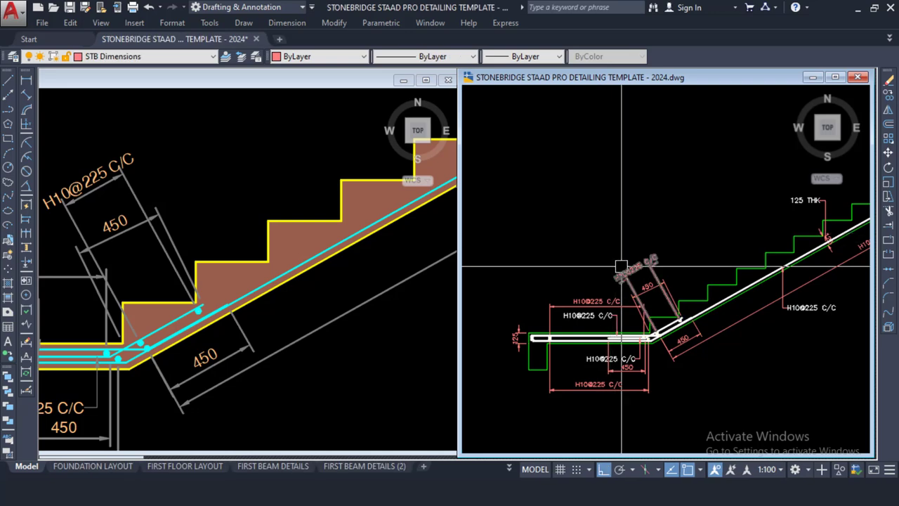
pyautogui.scroll(-5, 622, 267)
pyautogui.moveTo(606, 219); pyautogui.dragTo(631, 246, button='middle')
pyautogui.scroll(3, 630, 245)
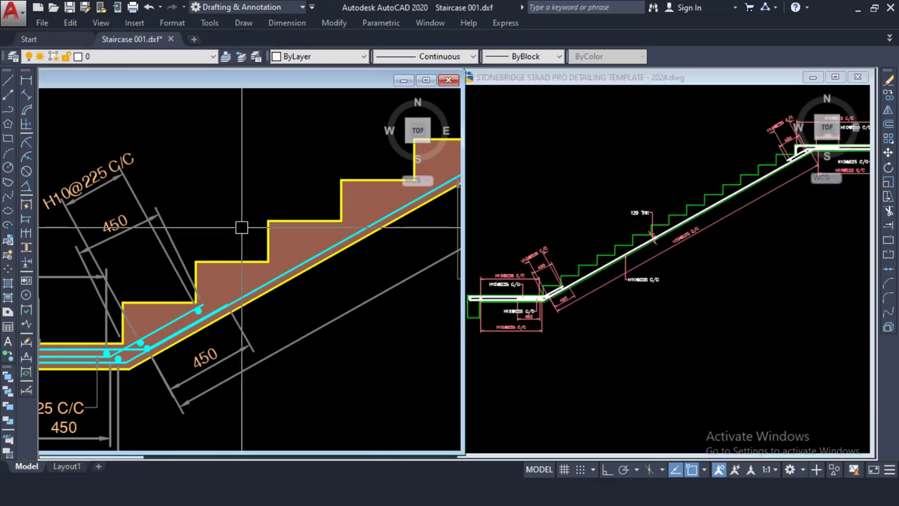
pyautogui.scroll(-3, 347, 186)
pyautogui.scroll(5, 348, 186)
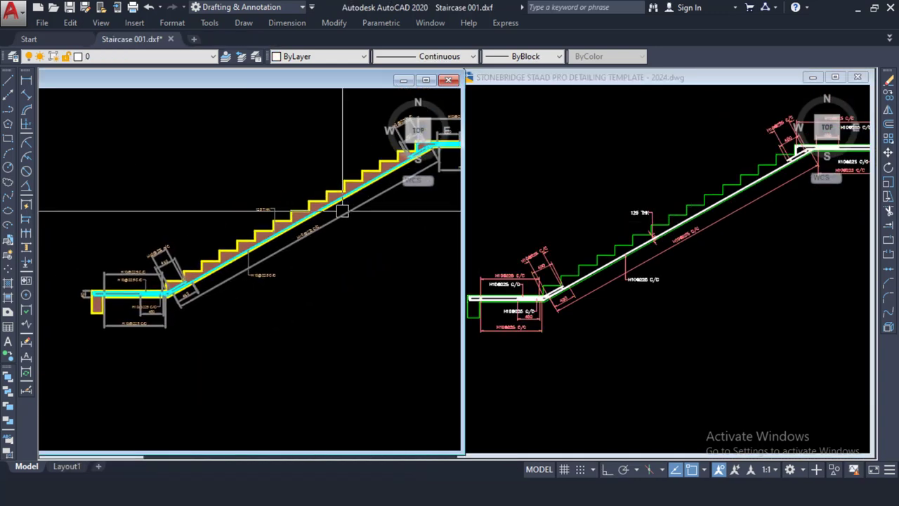
pyautogui.scroll(2, 323, 190)
pyautogui.scroll(-2, 214, 207)
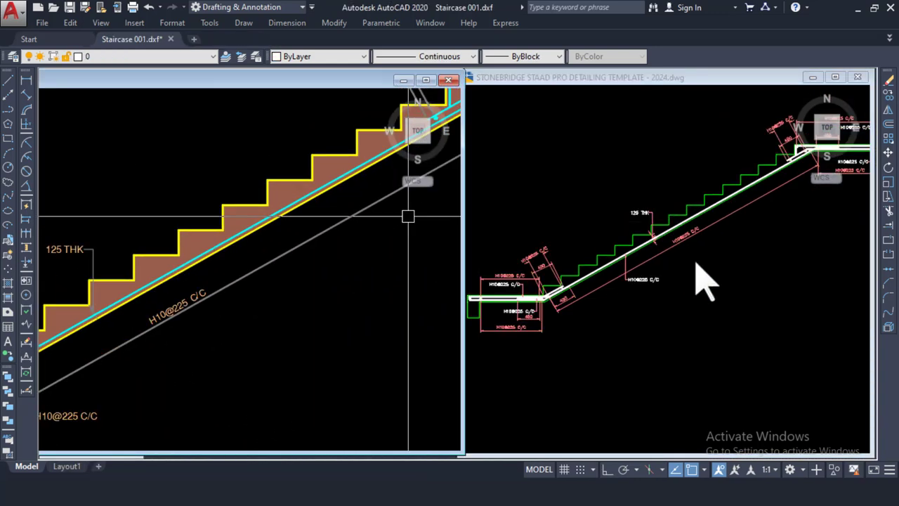
pyautogui.click(703, 281)
pyautogui.scroll(-3, 703, 281)
pyautogui.scroll(3, 702, 281)
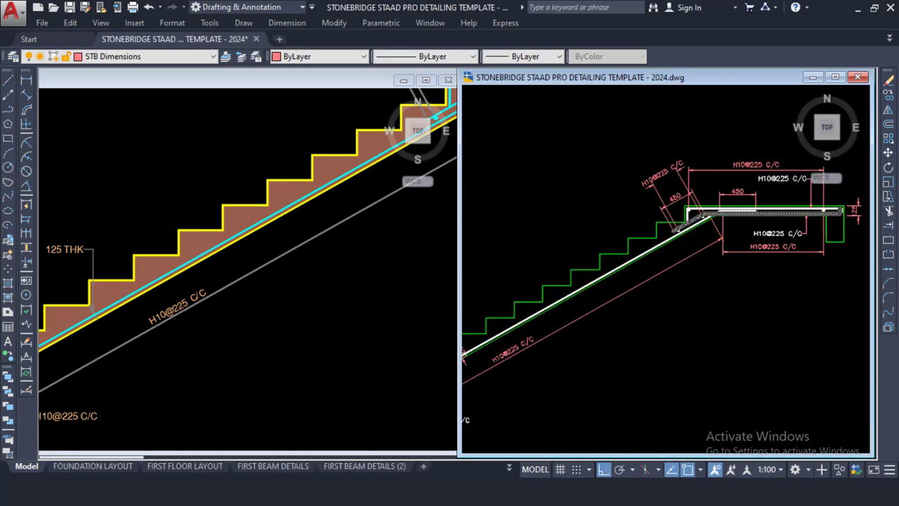
pyautogui.scroll(5, 703, 173)
pyautogui.scroll(-2, 703, 174)
pyautogui.scroll(-6, 703, 174)
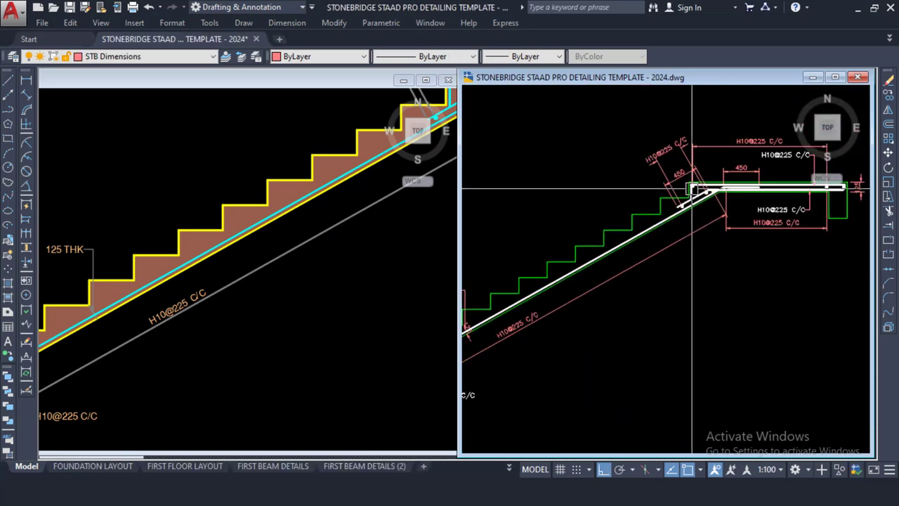
# Select the whole staircase section in Staircase 001 again and copy it to the clipboard
pyautogui.click(261, 276)
pyautogui.scroll(-6, 261, 276)
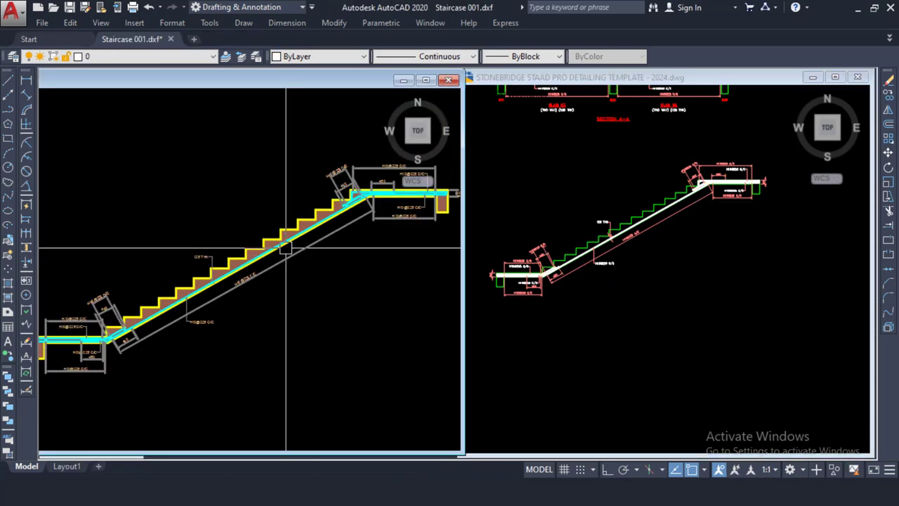
pyautogui.moveTo(391, 201); pyautogui.dragTo(244, 215, button='middle')
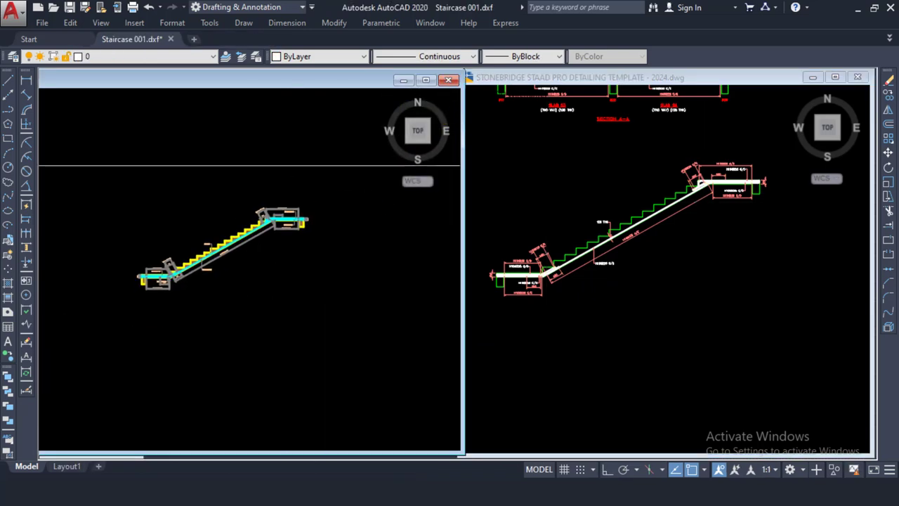
pyautogui.click(326, 165)
pyautogui.click(91, 321)
pyautogui.rightClick(170, 178)
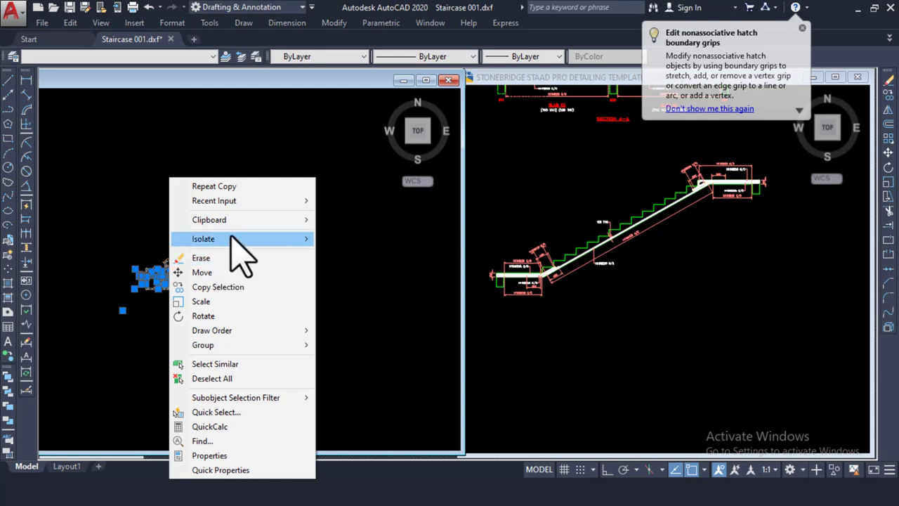
pyautogui.moveTo(257, 220)
pyautogui.click(351, 236)
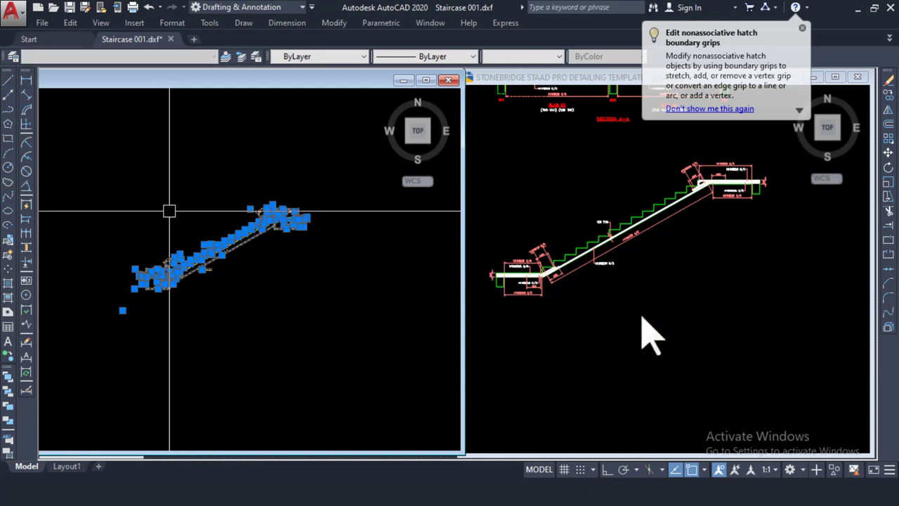
# Paste a second copy of the staircase section into the Stonebridge template, in the empty space below the first pasted staircase
pyautogui.click(642, 331)
pyautogui.moveTo(622, 311)
pyautogui.mouseDown(button='middle')
pyautogui.moveTo(631, 315)
pyautogui.moveTo(648, 241)
pyautogui.mouseUp(button='middle')
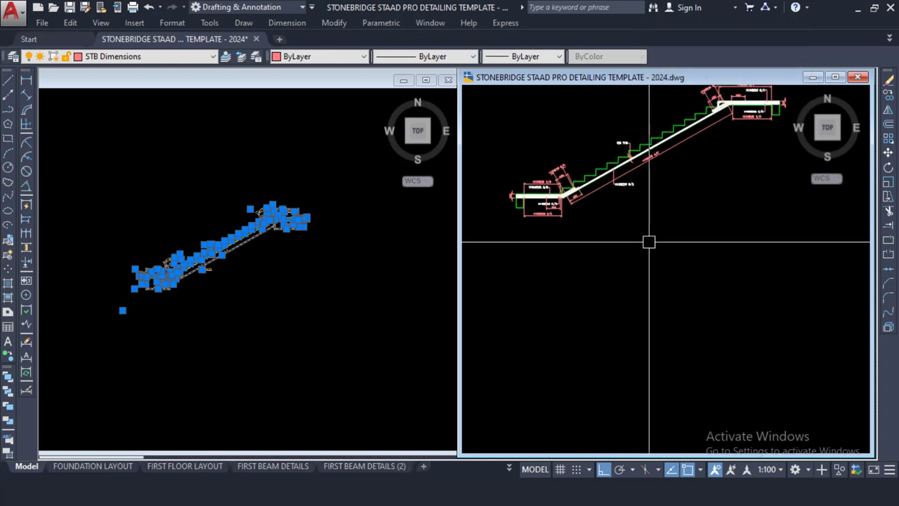
pyautogui.rightClick(649, 237)
pyautogui.moveTo(736, 280)
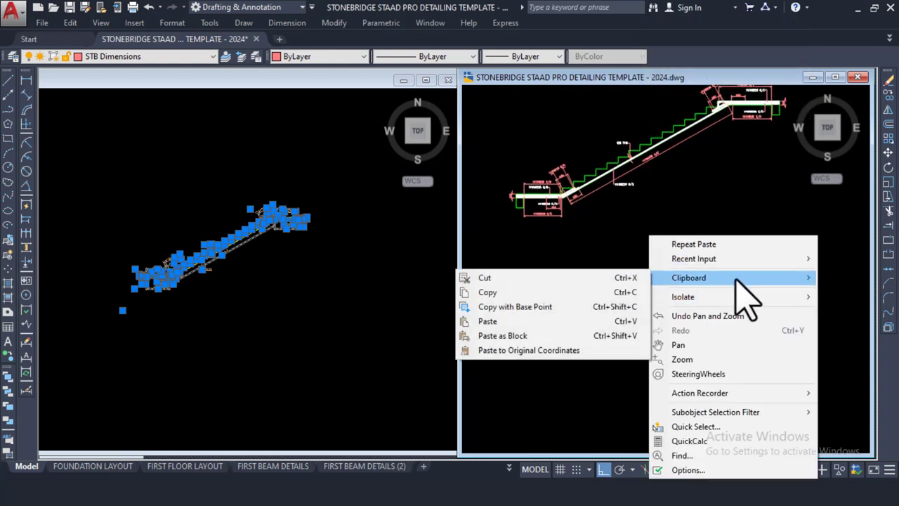
pyautogui.click(517, 321)
pyautogui.scroll(-3, 576, 325)
pyautogui.moveTo(573, 325); pyautogui.dragTo(570, 232, button='middle')
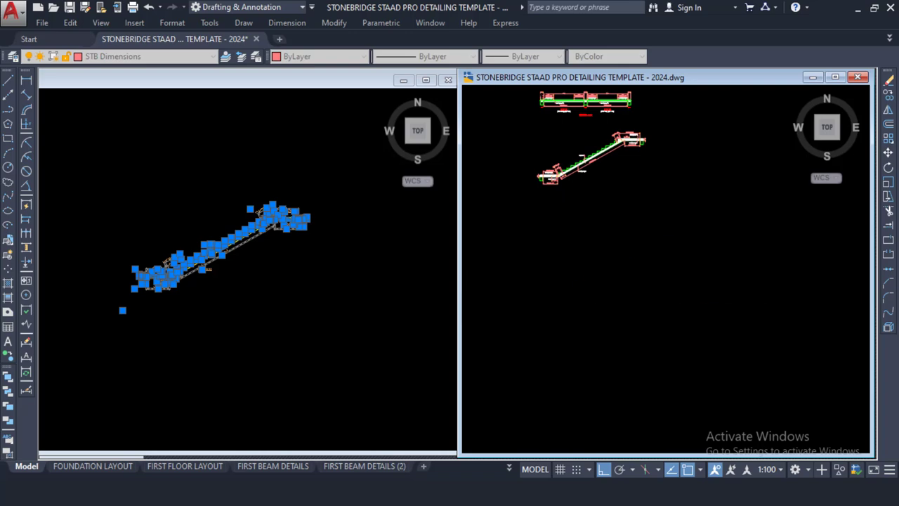
pyautogui.scroll(5, 593, 281)
pyautogui.scroll(-5, 588, 274)
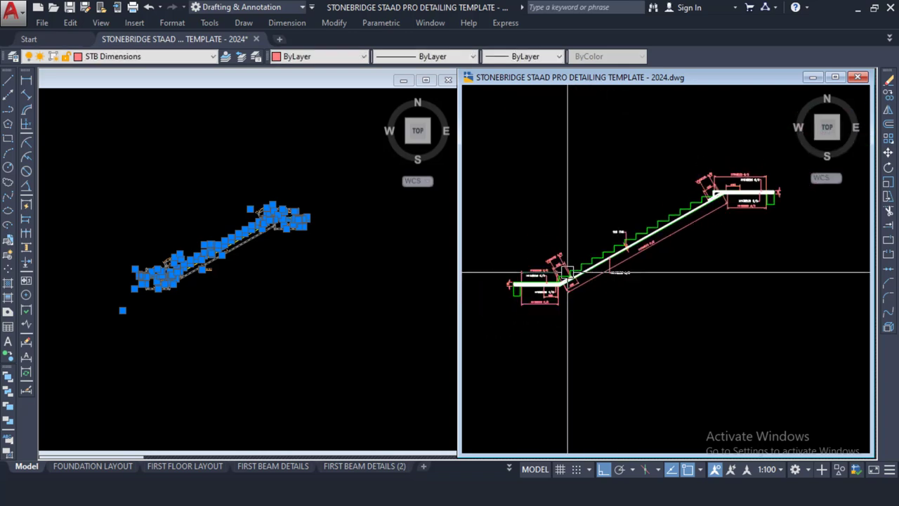
# Close the Staircase 001 drawing without saving its changes
pyautogui.click(344, 224)
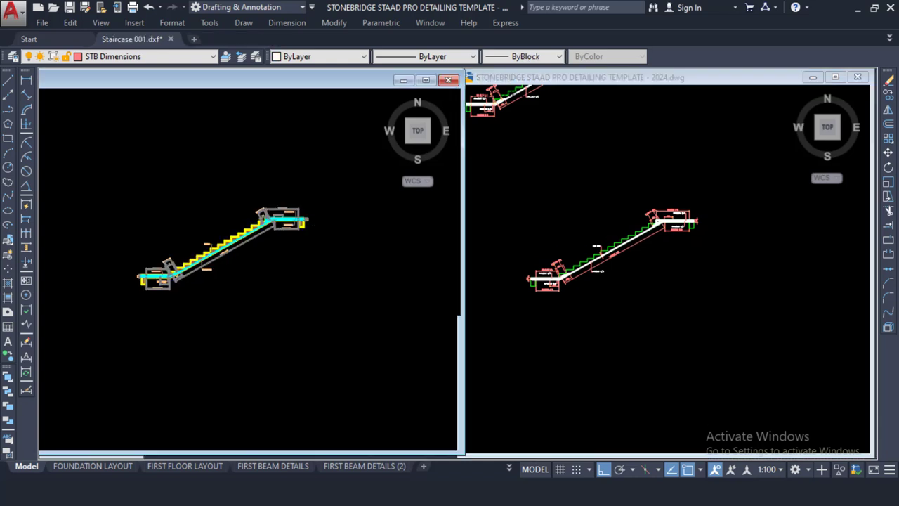
pyautogui.hotkey('ctrl', 'F4')
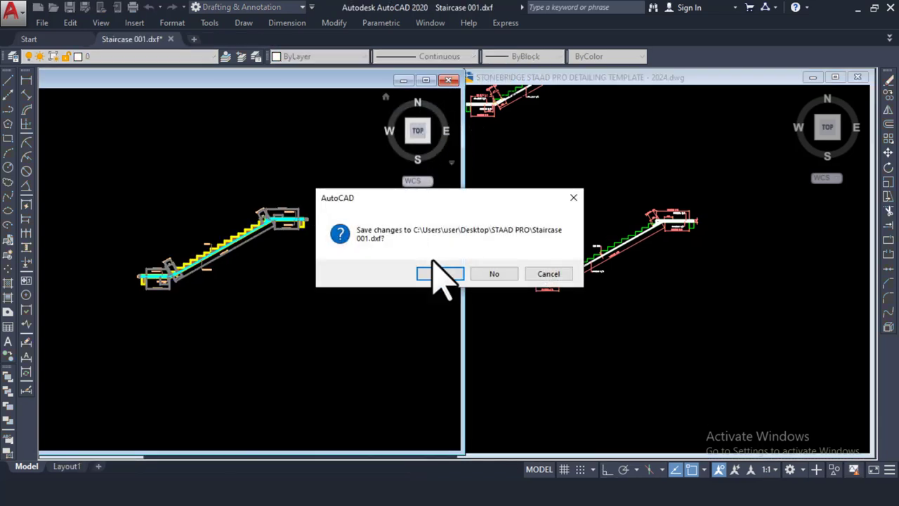
pyautogui.click(494, 273)
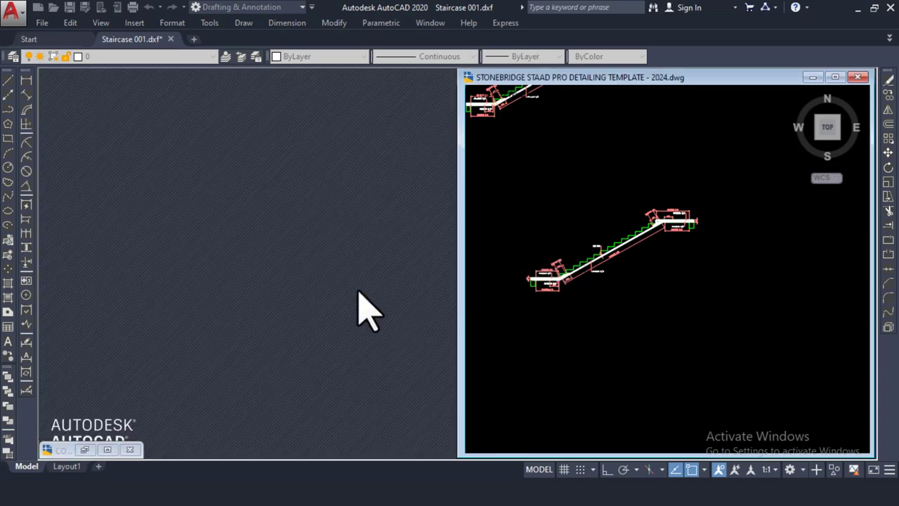
pyautogui.scroll(-3, 682, 261)
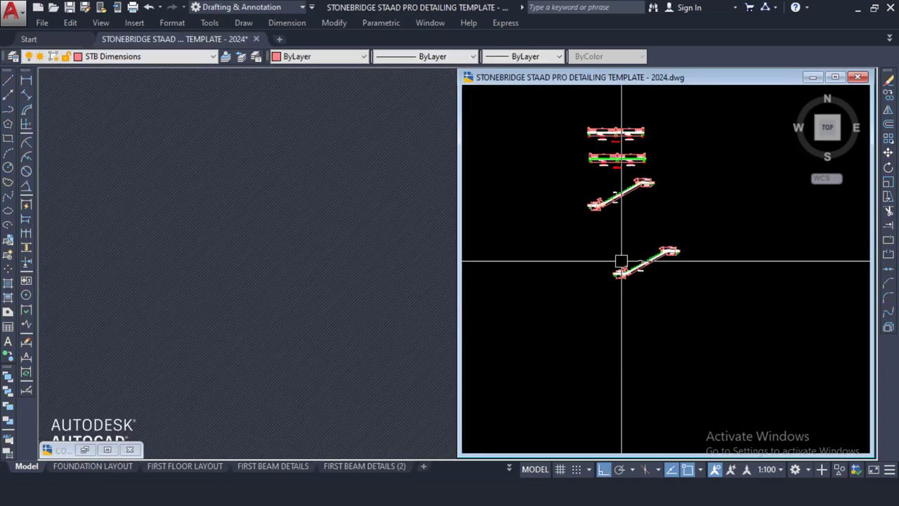
# Open Foundation 100 from the STAAD PRO folder and bring its rows of foundation detail sheets into view
pyautogui.hotkey('alt', 'Tab')
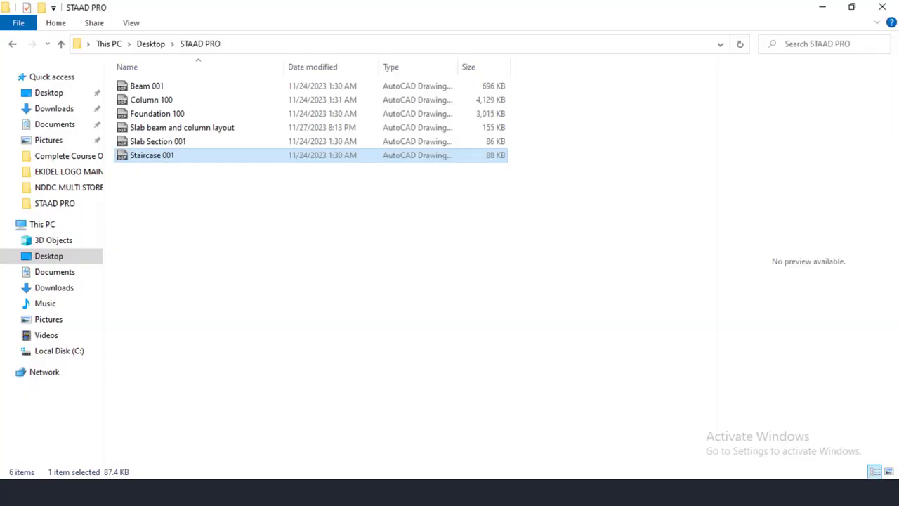
pyautogui.doubleClick(169, 115)
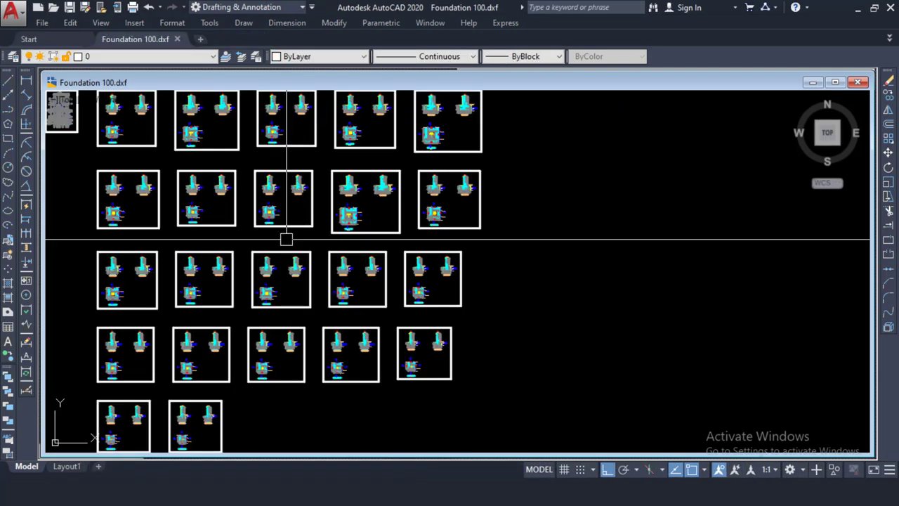
pyautogui.moveTo(328, 235); pyautogui.dragTo(488, 281, button='middle')
pyautogui.scroll(4, 302, 137)
pyautogui.scroll(-6, 302, 137)
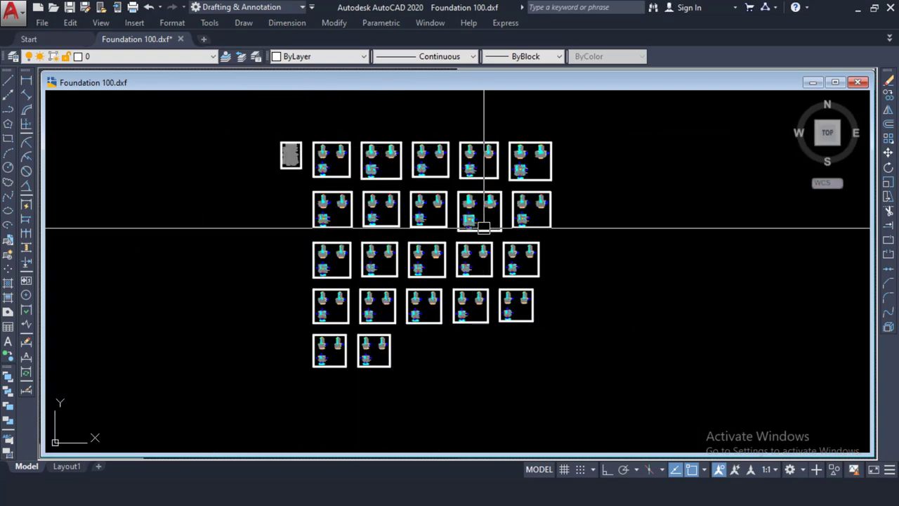
pyautogui.scroll(4, 372, 156)
pyautogui.scroll(-2, 286, 149)
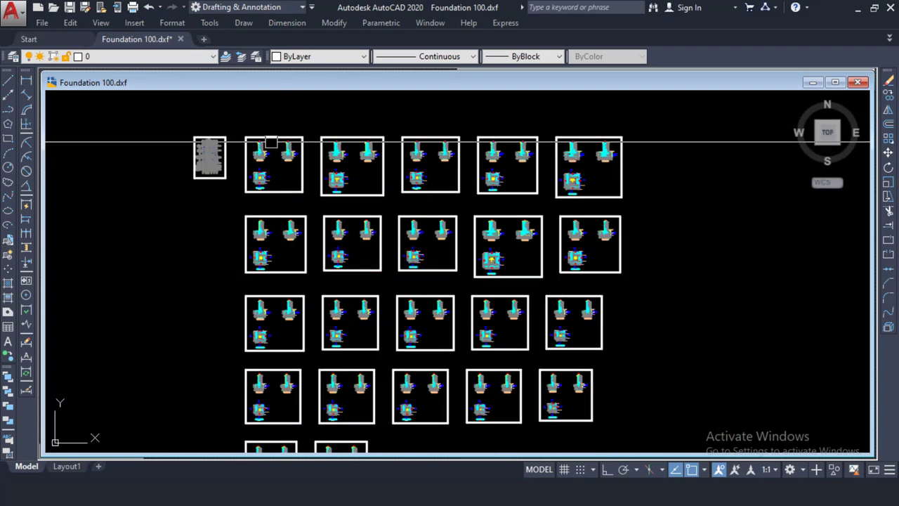
# Select the four foundation detail sheets in the second and third columns of the top two rows
pyautogui.click(241, 110)
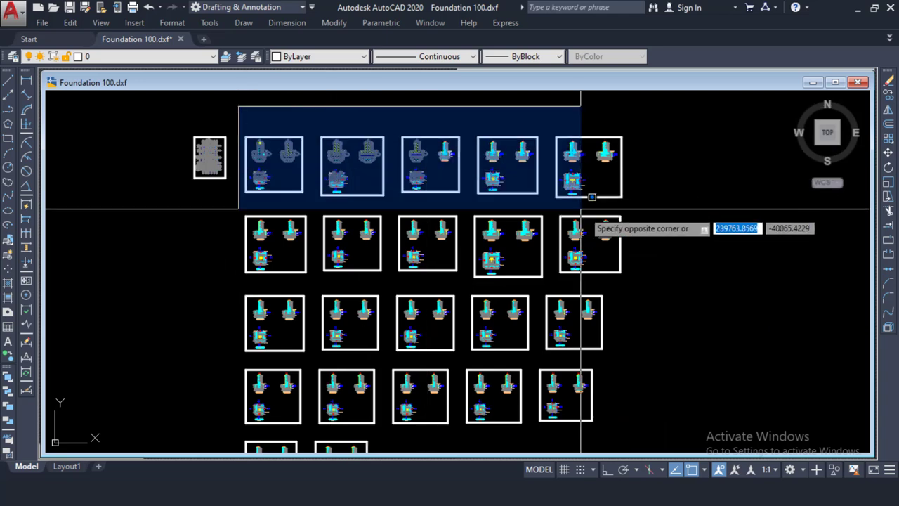
pyautogui.click(586, 197)
pyautogui.click(308, 110)
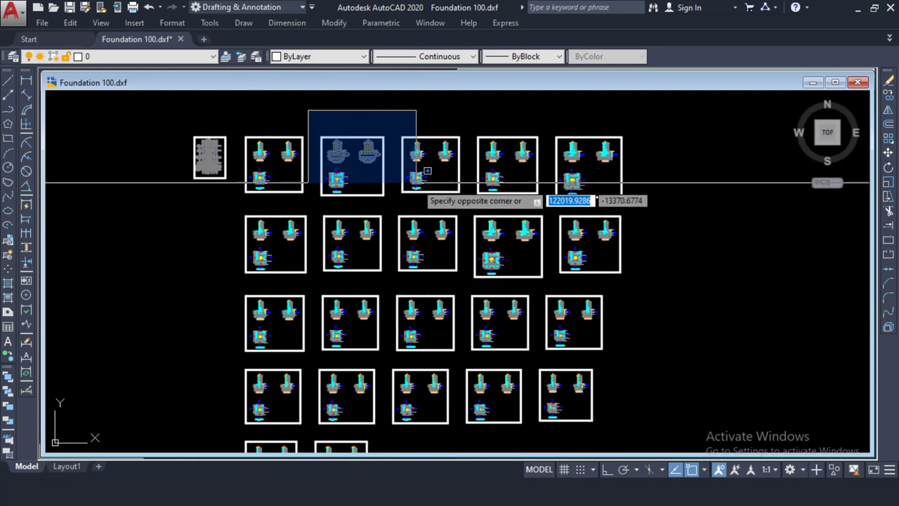
pyautogui.click(472, 292)
pyautogui.scroll(4, 321, 117)
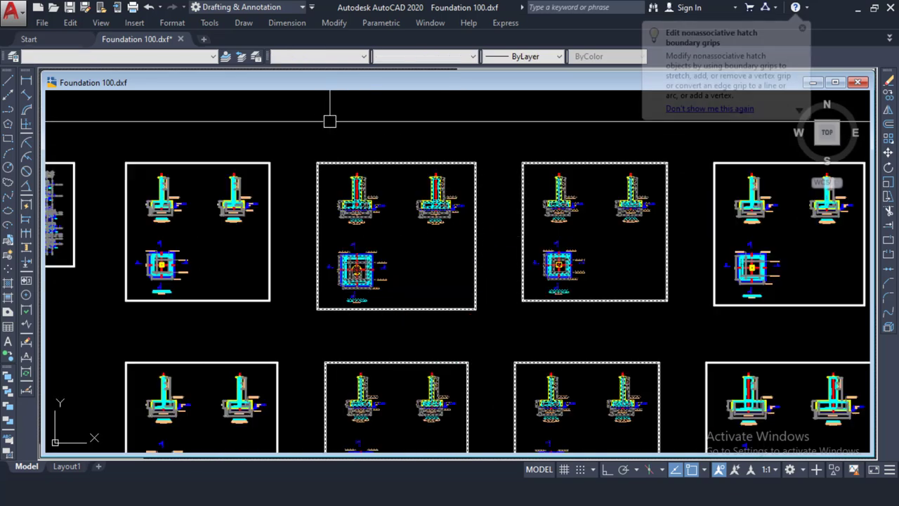
# Maximize the Foundation 100 drawing window, keeping the four foundation sheets selected
pyautogui.rightClick(349, 126)
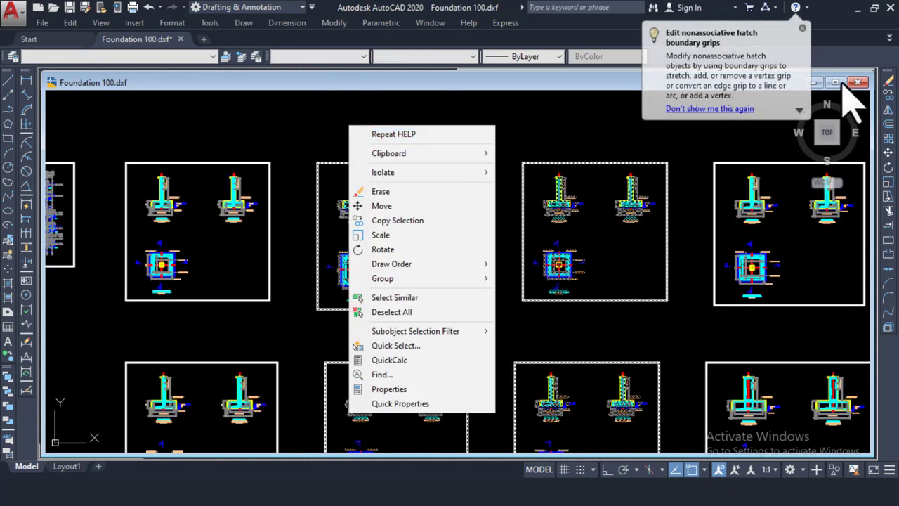
pyautogui.click(840, 84)
pyautogui.click(840, 84)
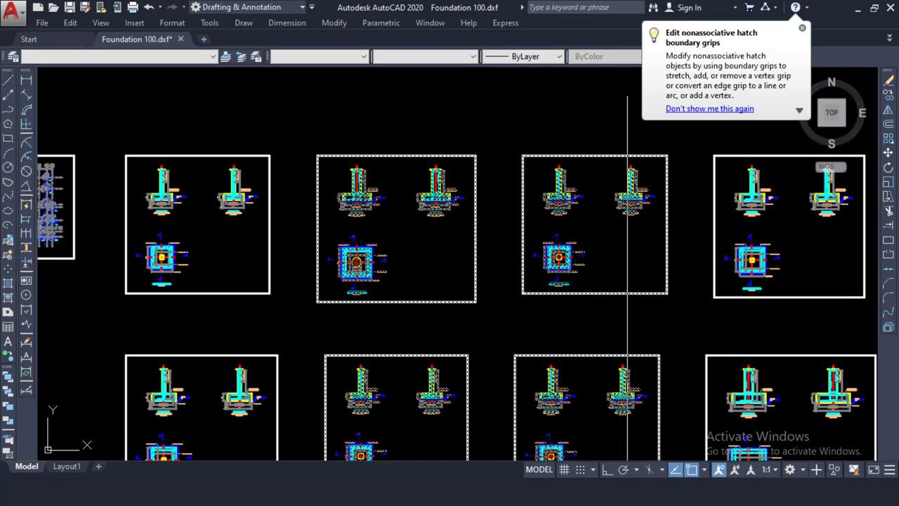
# Tile the open drawings vertically and clear the foundation sheet selection in Foundation 100
pyautogui.click(443, 27)
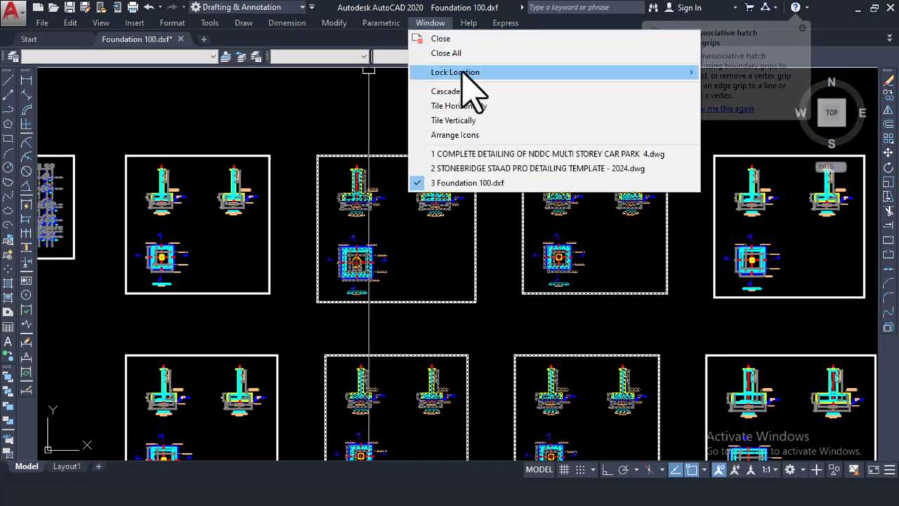
pyautogui.click(466, 121)
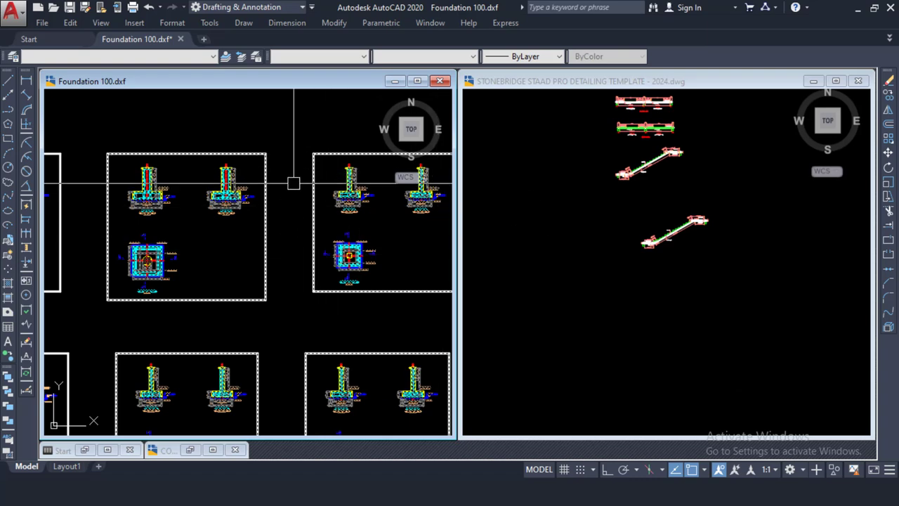
pyautogui.scroll(-5, 311, 211)
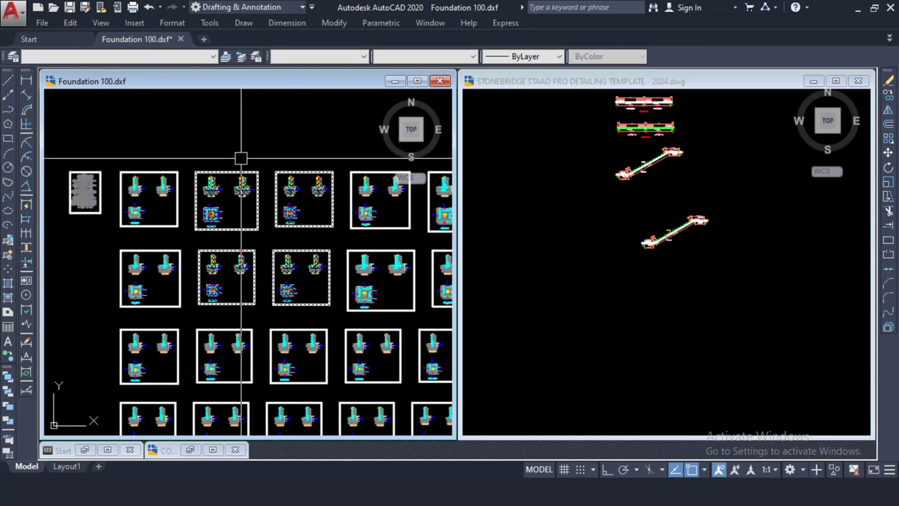
pyautogui.press('Escape')
# Copy the six foundation sheets in the second and third columns of the top three rows to the clipboard
pyautogui.scroll(-2, 180, 141)
pyautogui.click(183, 137)
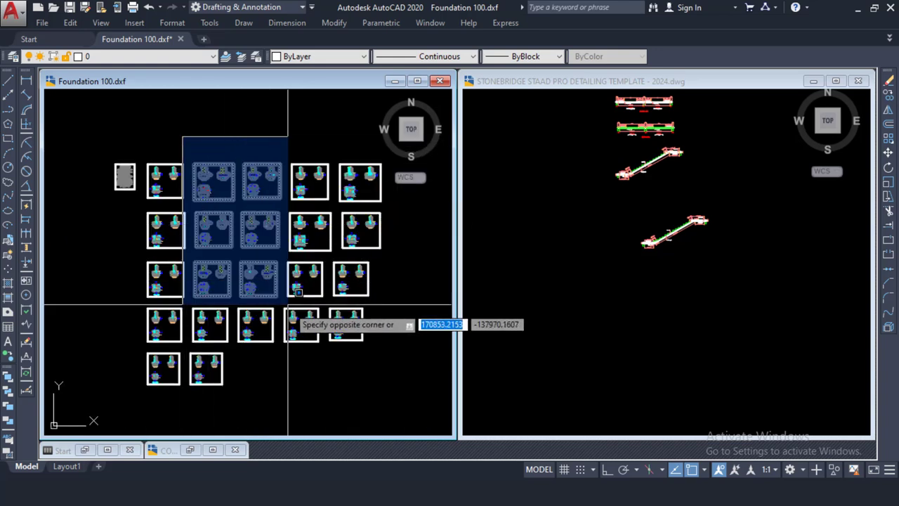
pyautogui.click(288, 306)
pyautogui.rightClick(253, 138)
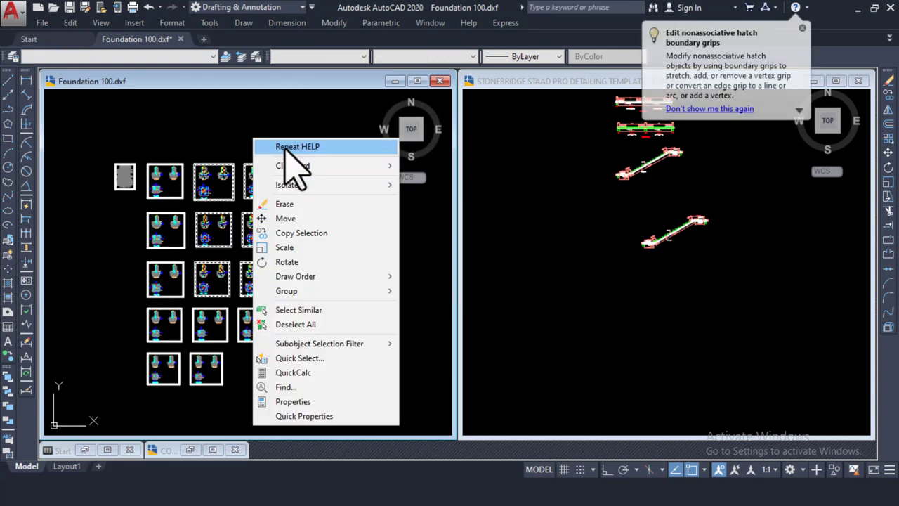
pyautogui.moveTo(300, 170)
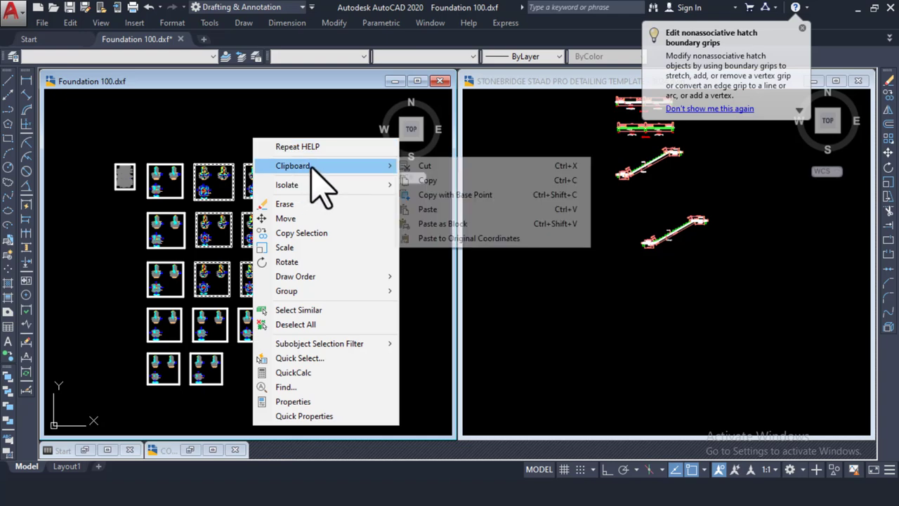
pyautogui.click(426, 181)
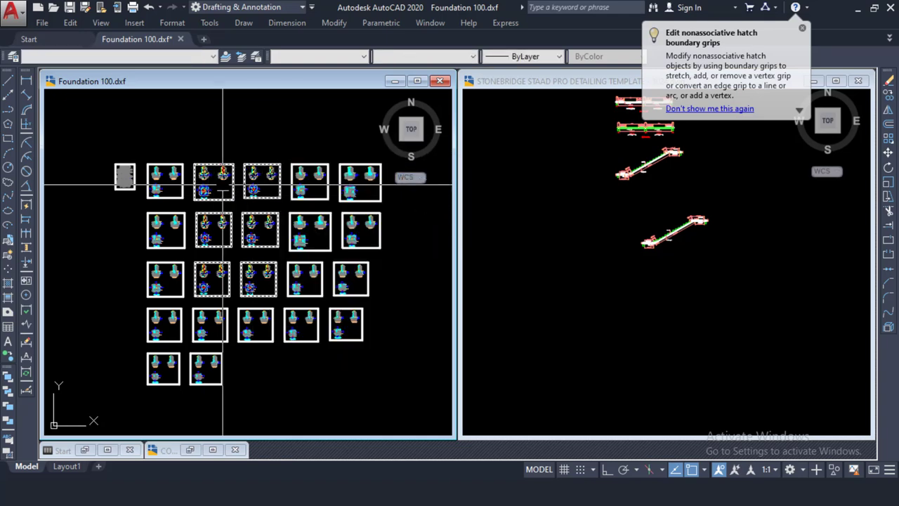
# Paste the copied foundation sheets into the empty area beside the staircase details in the Stonebridge template drawing
pyautogui.click(639, 297)
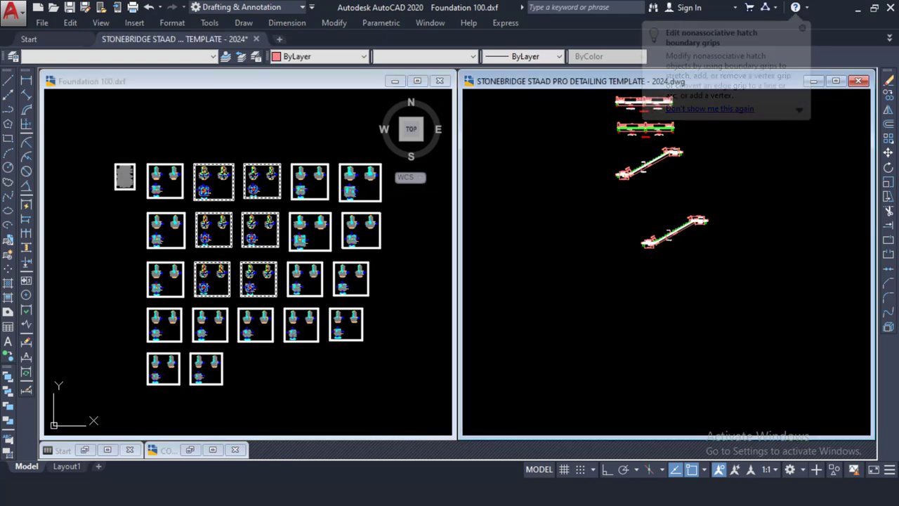
pyautogui.moveTo(693, 274); pyautogui.dragTo(527, 250, button='middle')
pyautogui.scroll(-4, 604, 216)
pyautogui.scroll(-5, 602, 216)
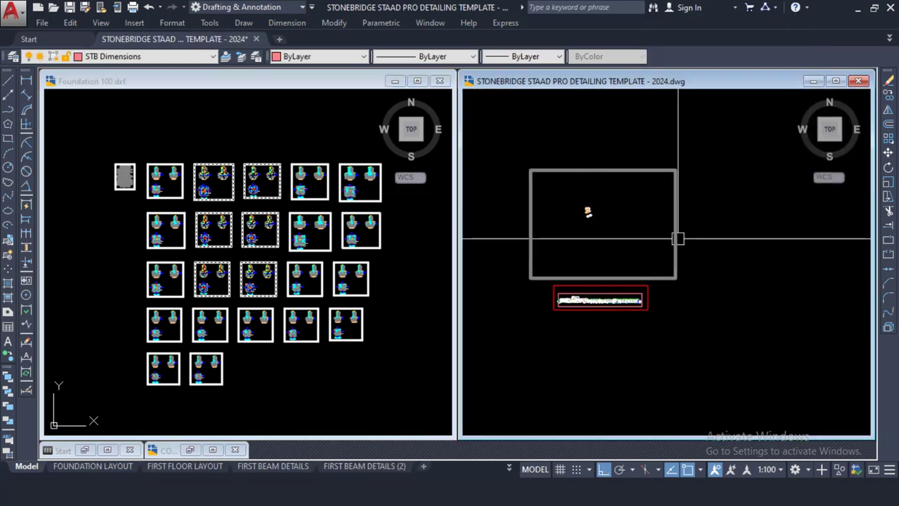
pyautogui.scroll(4, 607, 209)
pyautogui.rightClick(585, 189)
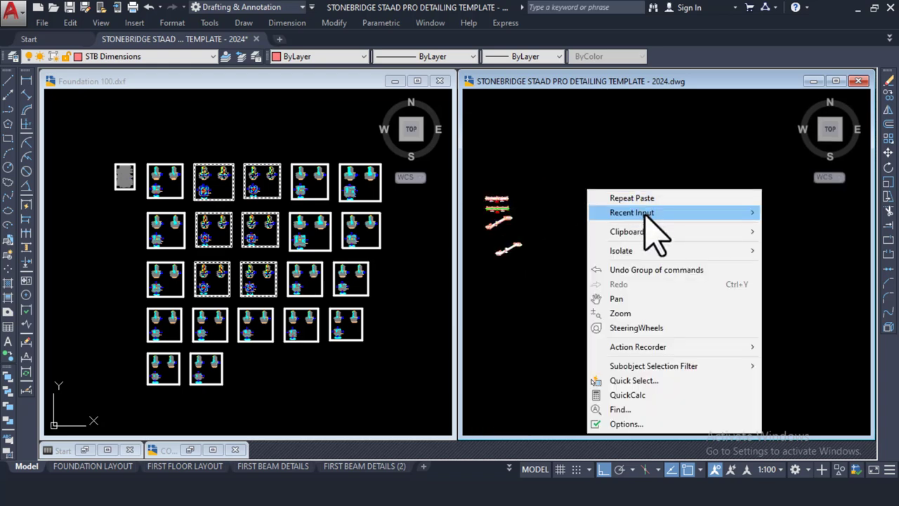
pyautogui.moveTo(625, 232)
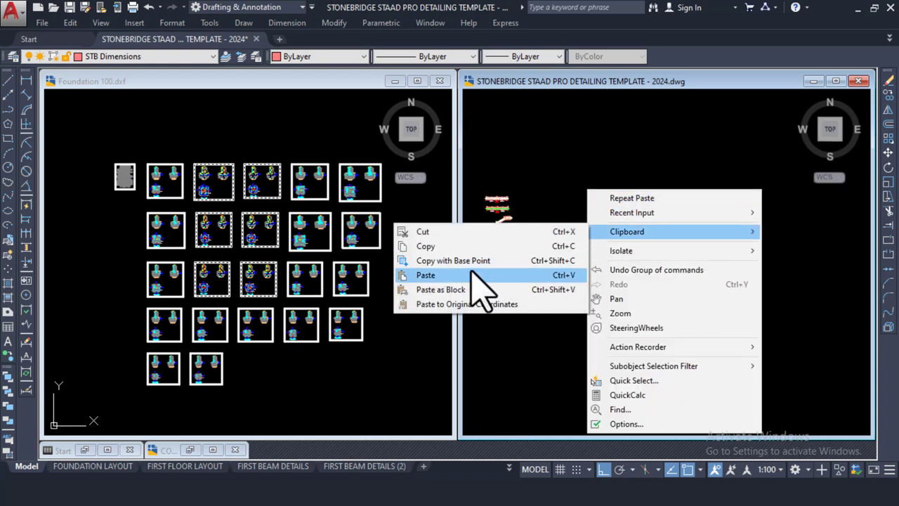
pyautogui.click(484, 275)
pyautogui.scroll(-3, 619, 250)
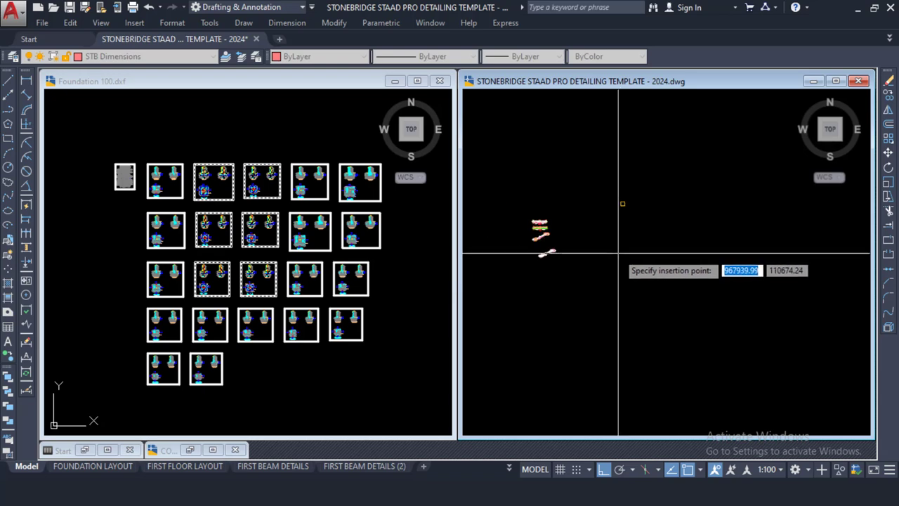
pyautogui.click(630, 292)
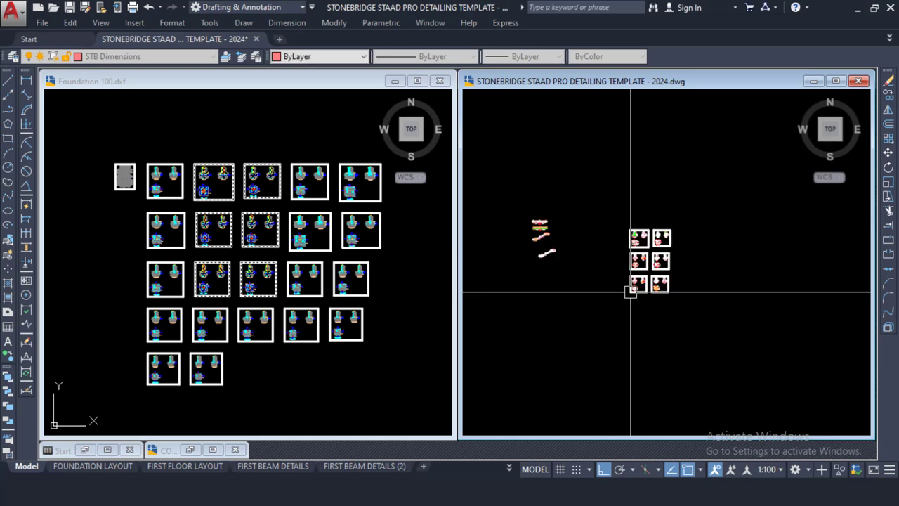
# Compare the pasted Section 3-3 of footing FC2 in the template with the original section in Foundation 100
pyautogui.scroll(5, 625, 207)
pyautogui.scroll(6, 625, 206)
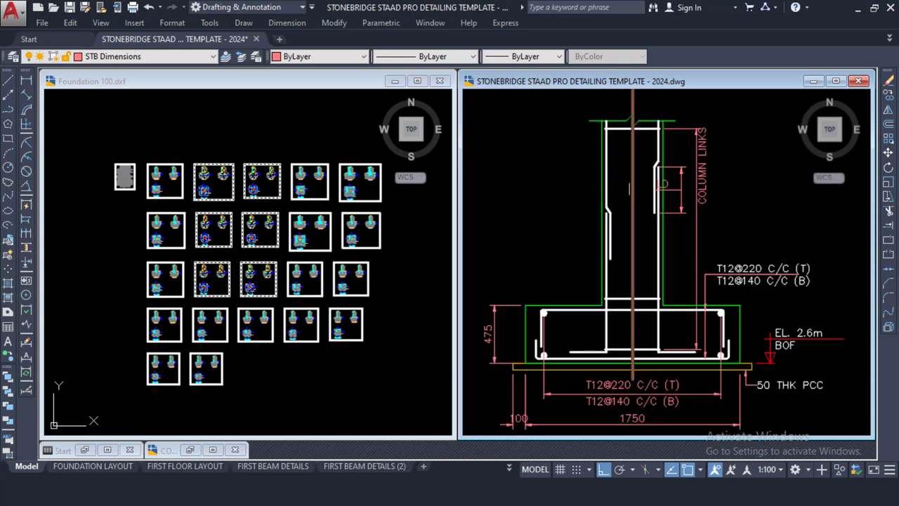
pyautogui.scroll(-3, 641, 234)
pyautogui.scroll(3, 640, 234)
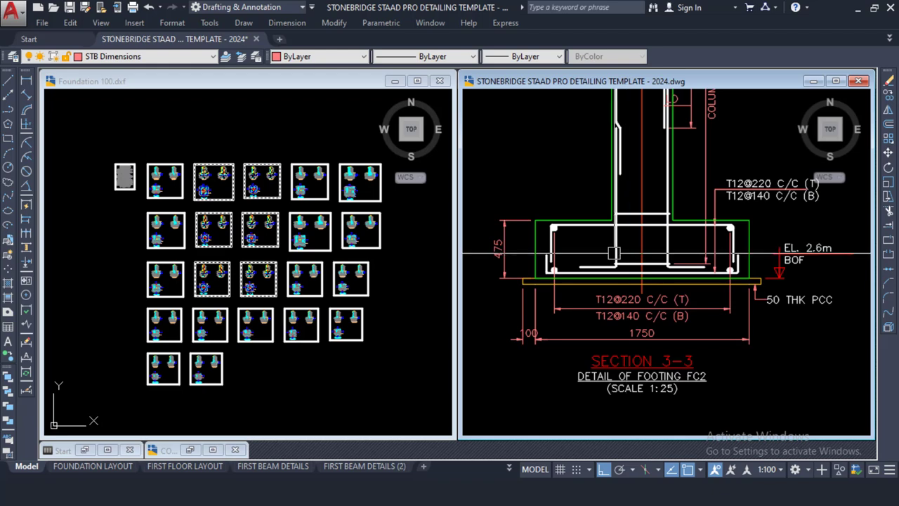
pyautogui.click(225, 165)
pyautogui.scroll(8, 169, 204)
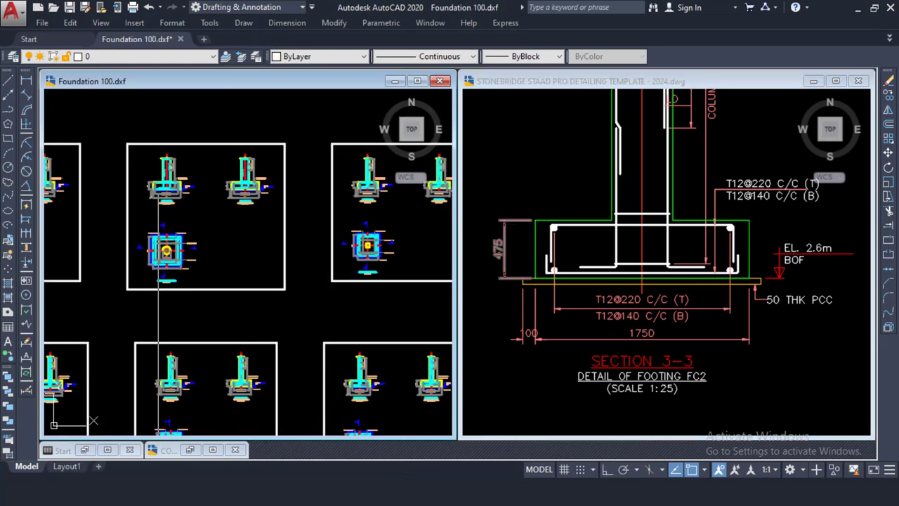
pyautogui.scroll(3, 169, 204)
pyautogui.scroll(-5, 233, 190)
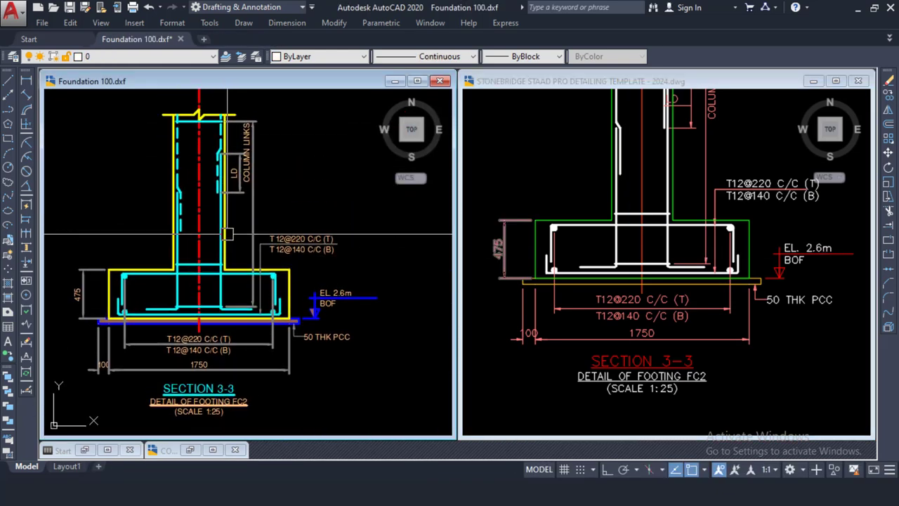
pyautogui.scroll(-2, 233, 190)
pyautogui.scroll(4, 148, 157)
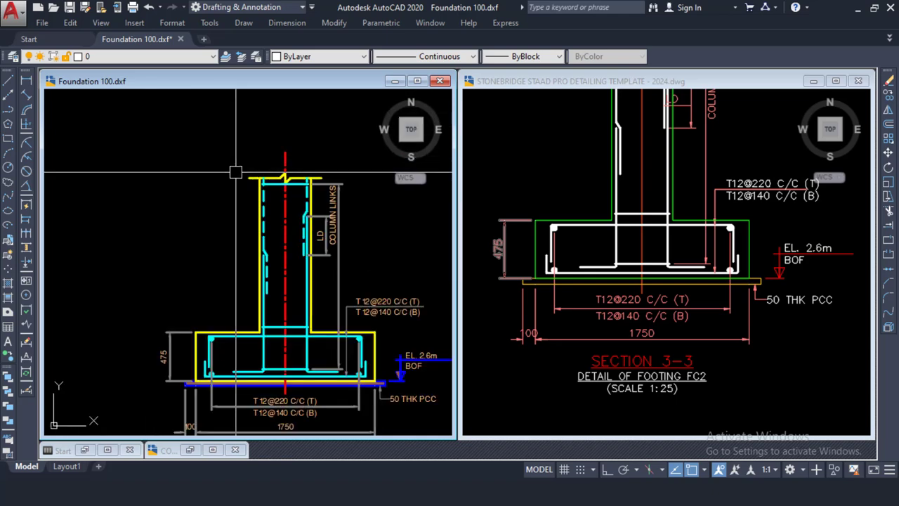
# Examine the column bars, reinforcement labels and dimensions of the pasted footing FC2 Section 3-3 in the template
pyautogui.click(590, 208)
pyautogui.scroll(-2, 626, 191)
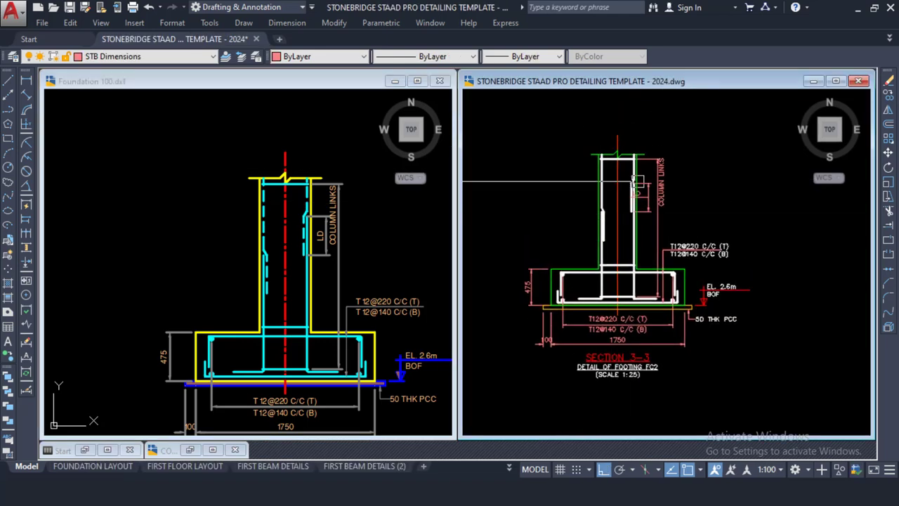
pyautogui.scroll(2, 669, 193)
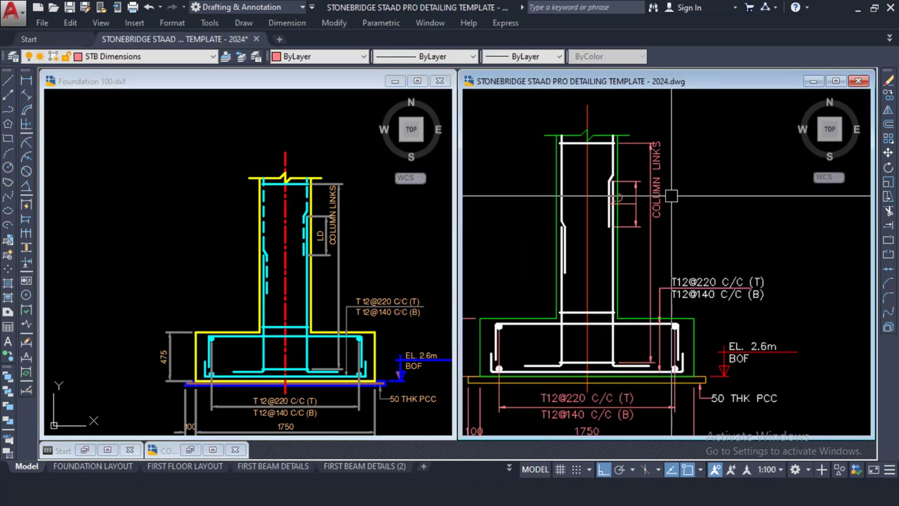
pyautogui.scroll(-3, 678, 197)
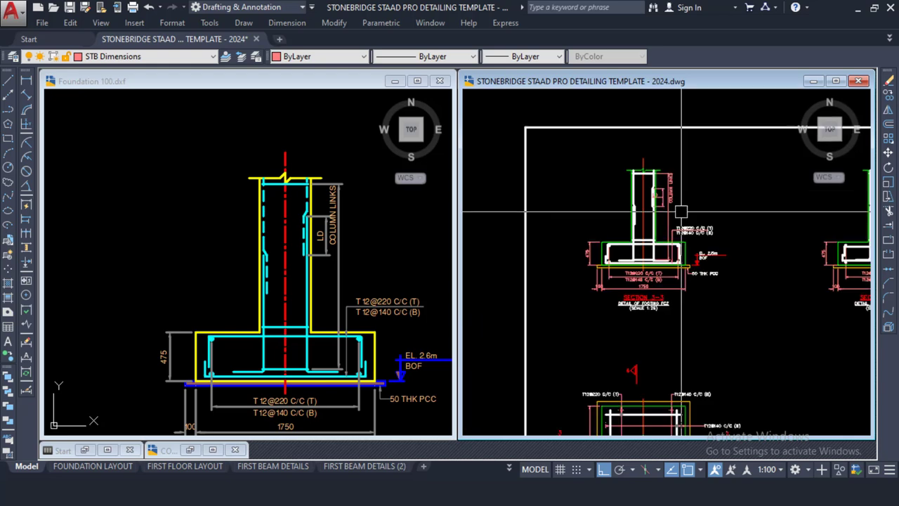
pyautogui.scroll(2, 696, 254)
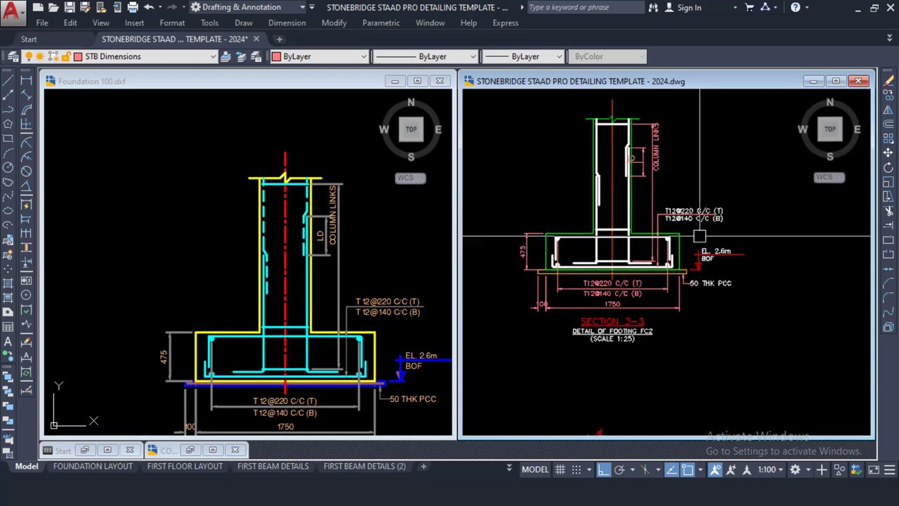
pyautogui.scroll(2, 583, 218)
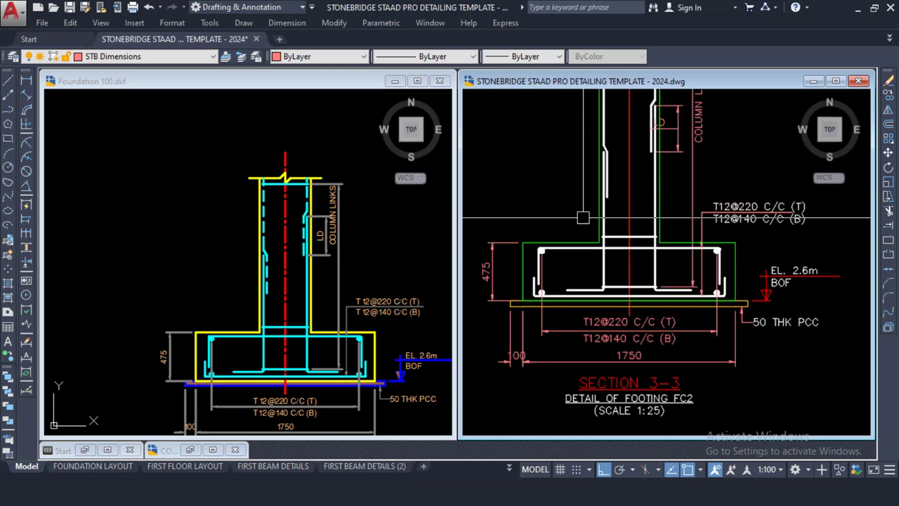
pyautogui.scroll(-2, 606, 274)
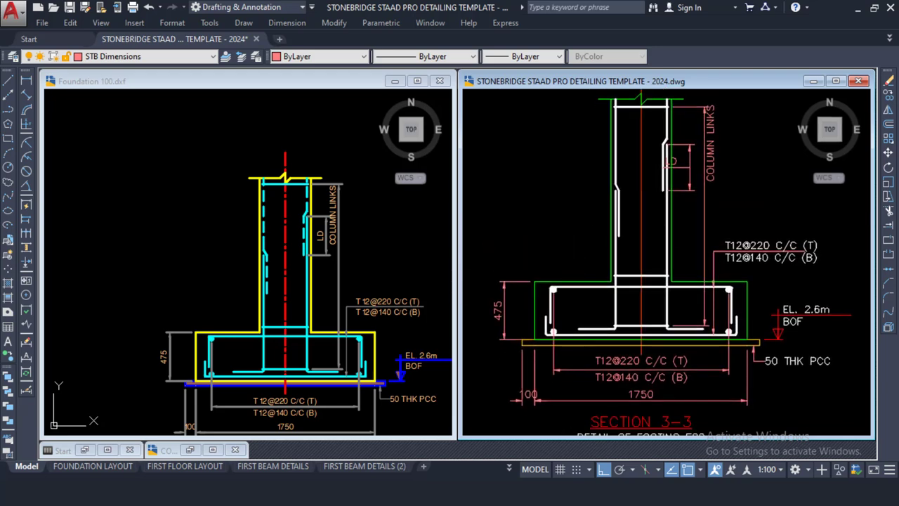
pyautogui.moveTo(605, 278); pyautogui.dragTo(605, 208, button='middle')
pyautogui.scroll(2, 605, 208)
# Compare the pasted footing FC2 plan in the template with the original plan in Foundation 100
pyautogui.scroll(-6, 613, 205)
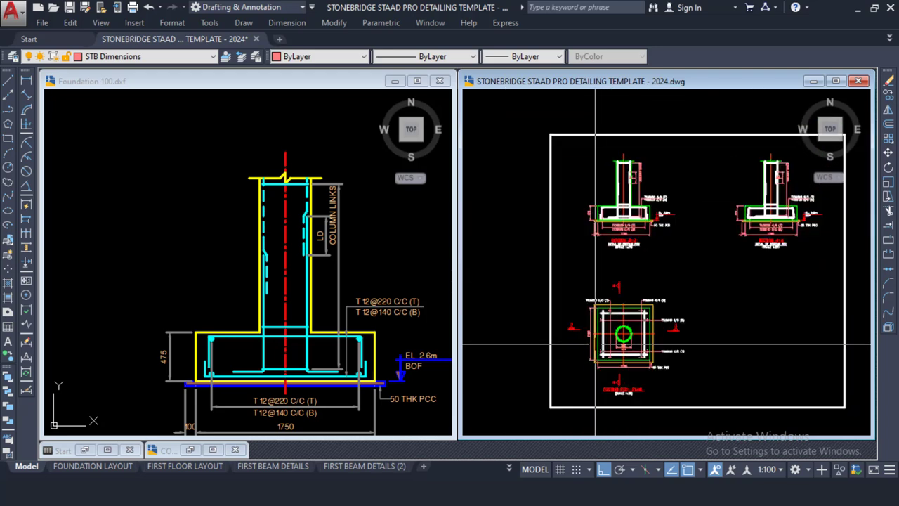
pyautogui.scroll(6, 604, 366)
pyautogui.click(297, 291)
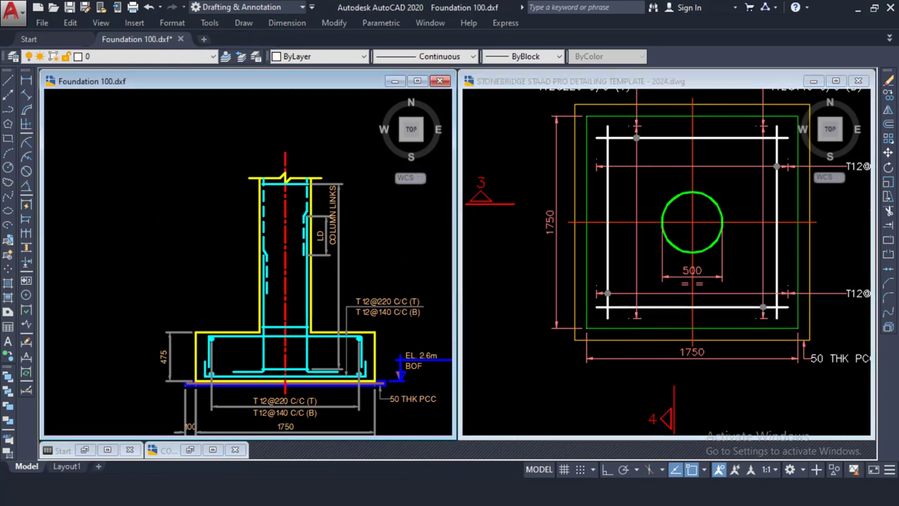
pyautogui.scroll(-5, 290, 336)
pyautogui.scroll(5, 291, 336)
pyautogui.moveTo(337, 281); pyautogui.dragTo(232, 271, button='middle')
pyautogui.scroll(2, 236, 240)
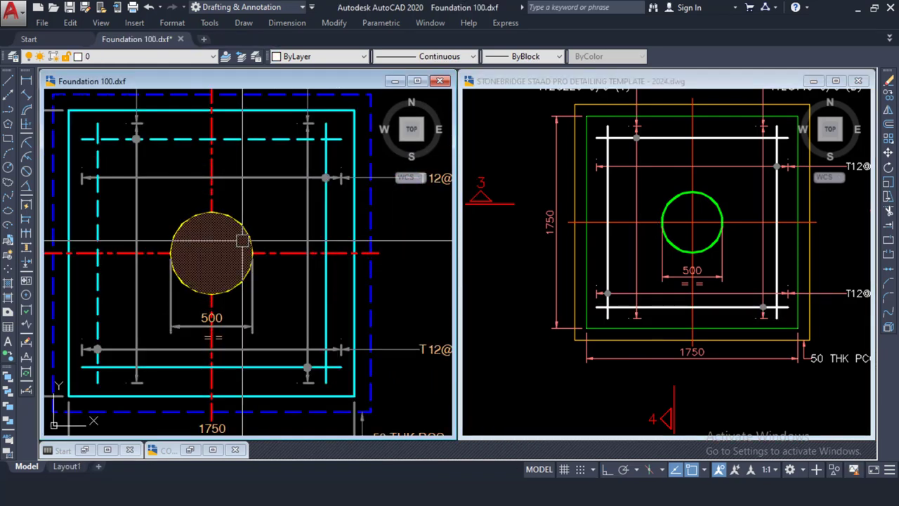
# Examine Section 23-23 and the plan of footing FC12 among the pasted sheets in the template
pyautogui.click(593, 280)
pyautogui.scroll(-6, 594, 280)
pyautogui.moveTo(608, 312); pyautogui.dragTo(617, 201, button='middle')
pyautogui.scroll(7, 634, 307)
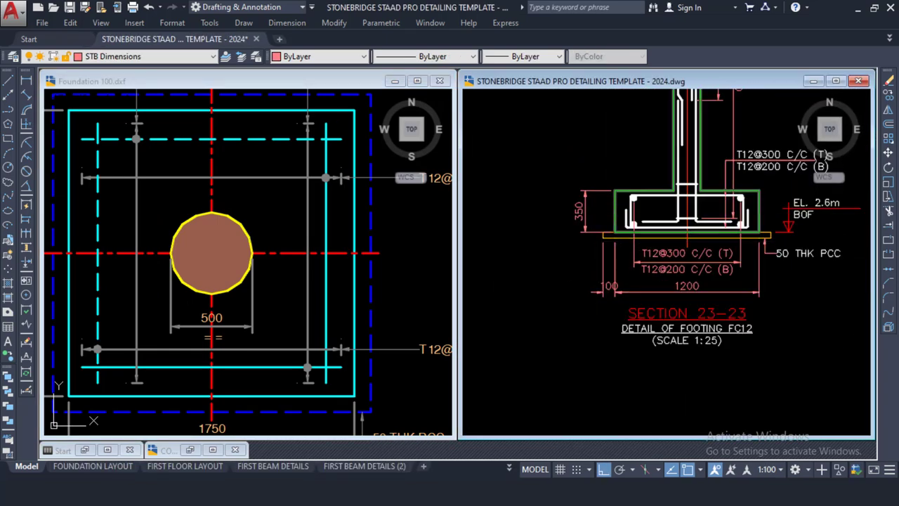
pyautogui.scroll(-5, 621, 212)
pyautogui.moveTo(621, 212); pyautogui.dragTo(610, 214, button='middle')
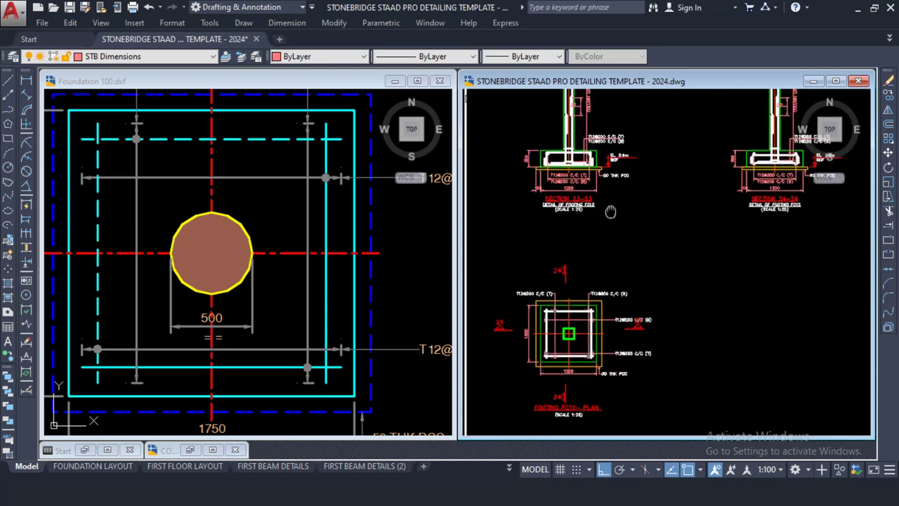
pyautogui.scroll(-3, 610, 214)
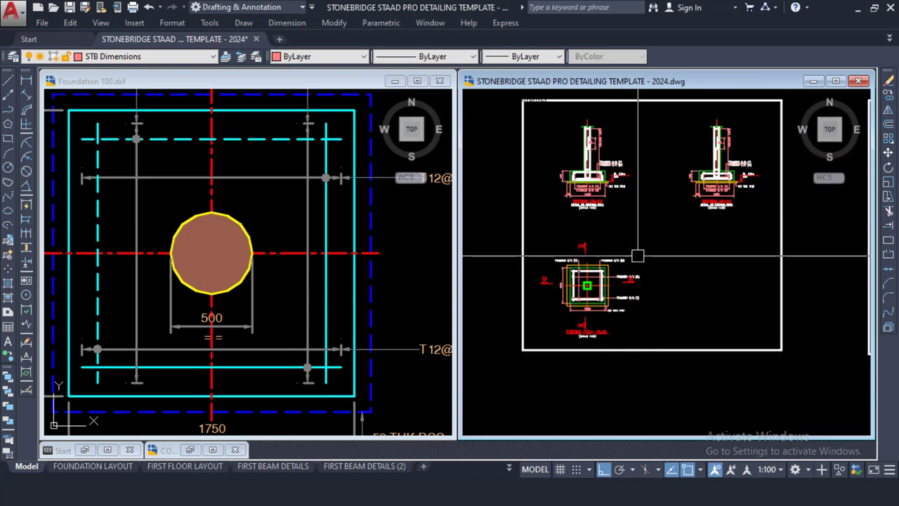
# Inspect the reinforcement labels, dimensions and title text of the pasted footing FC12 Section 24-24 up close
pyautogui.moveTo(637, 254); pyautogui.dragTo(588, 253, button='middle')
pyautogui.scroll(5, 671, 211)
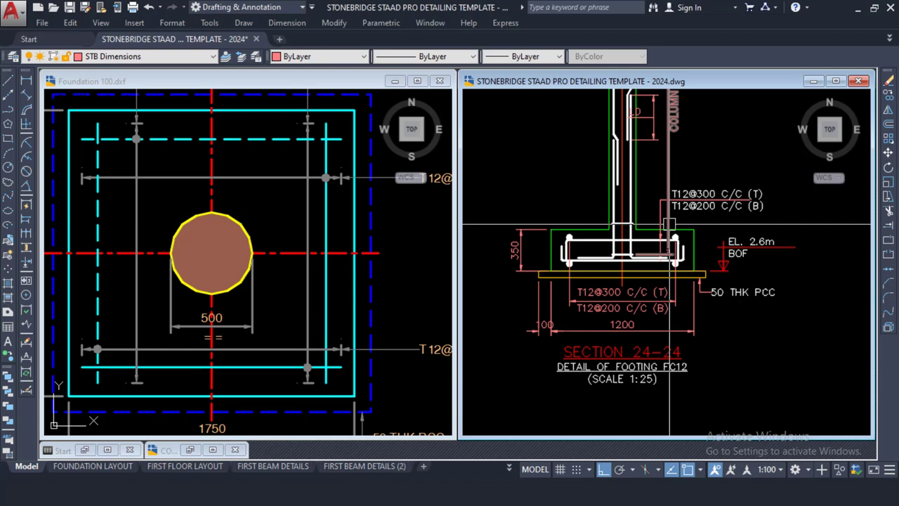
pyautogui.scroll(6, 670, 223)
pyautogui.scroll(-2, 653, 213)
pyautogui.scroll(-2, 719, 204)
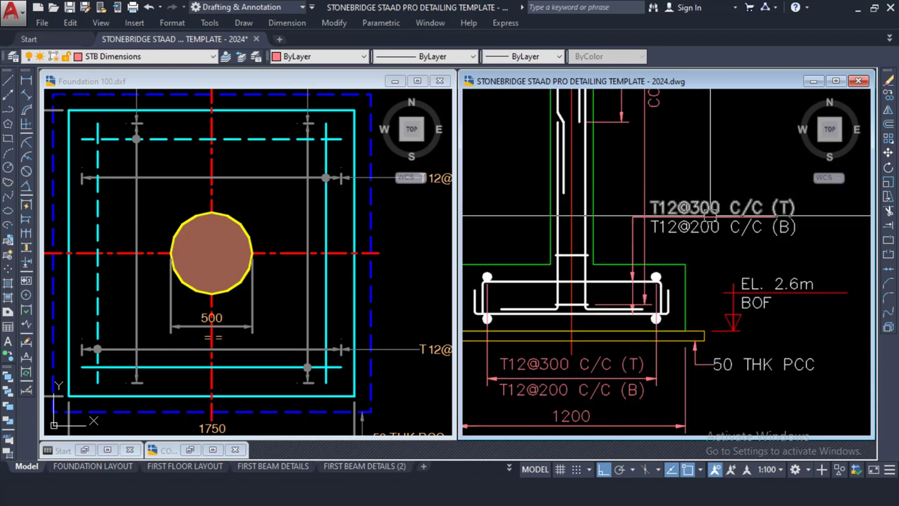
pyautogui.scroll(-2, 701, 197)
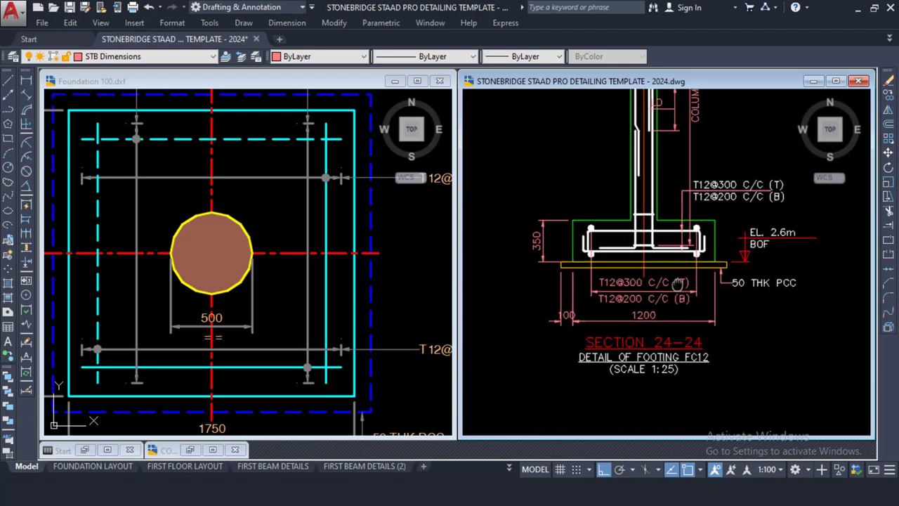
pyautogui.scroll(3, 633, 284)
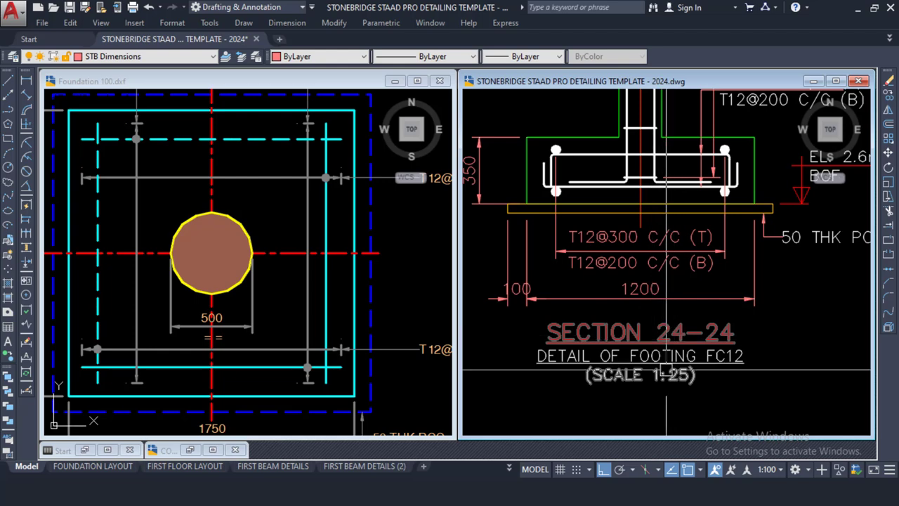
pyautogui.scroll(-2, 665, 369)
pyautogui.scroll(5, 682, 337)
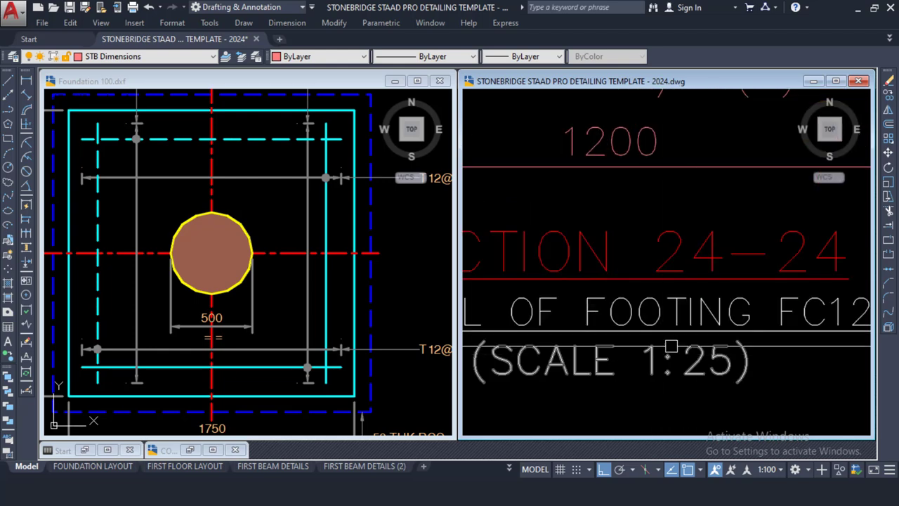
# Examine the full Section 24-24 of footing FC12 and the neighbouring pasted footing sheets in the template
pyautogui.scroll(-2, 666, 315)
pyautogui.scroll(-2, 666, 316)
pyautogui.moveTo(642, 225); pyautogui.dragTo(656, 351, button='middle')
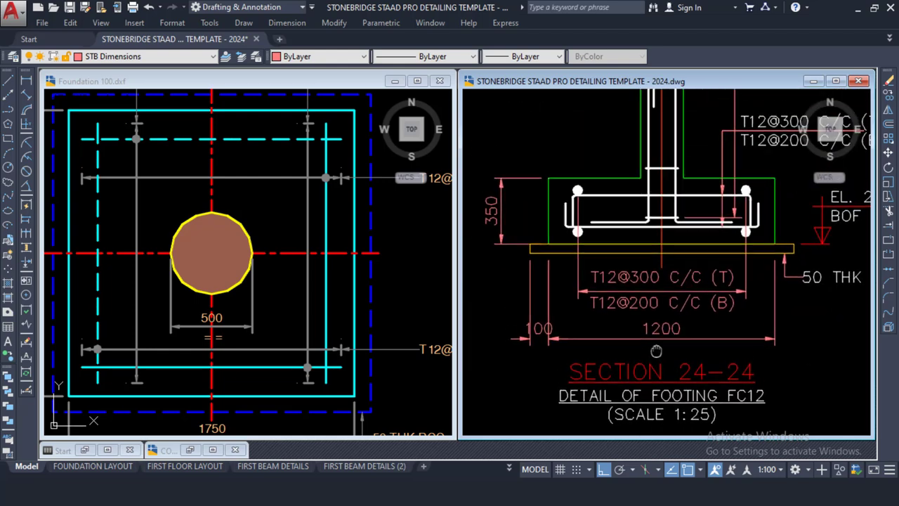
pyautogui.scroll(3, 624, 180)
pyautogui.scroll(-7, 637, 226)
pyautogui.scroll(4, 646, 225)
pyautogui.scroll(-7, 646, 225)
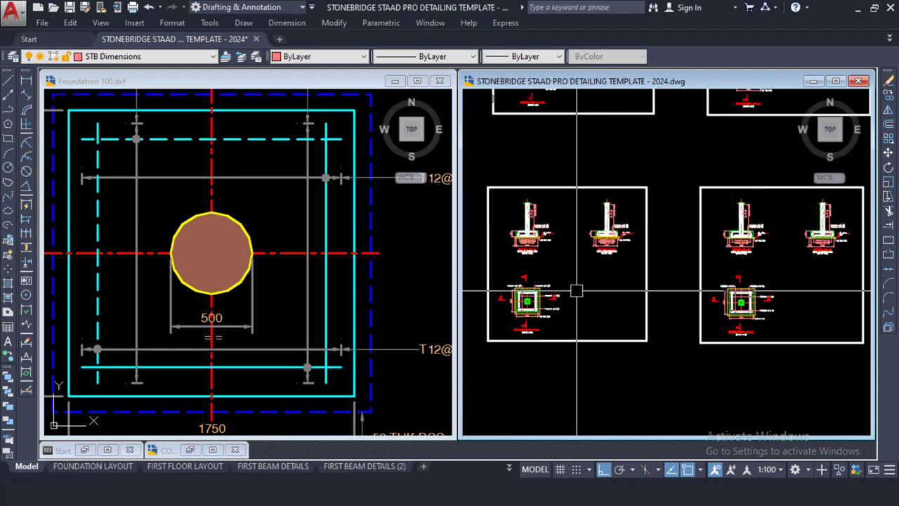
# Copy the complete footing FC2 plan, with its labels and section marks, from Foundation 100 to the clipboard
pyautogui.click(263, 267)
pyautogui.scroll(-6, 272, 210)
pyautogui.moveTo(324, 190); pyautogui.dragTo(300, 224, button='middle')
pyautogui.click(349, 169)
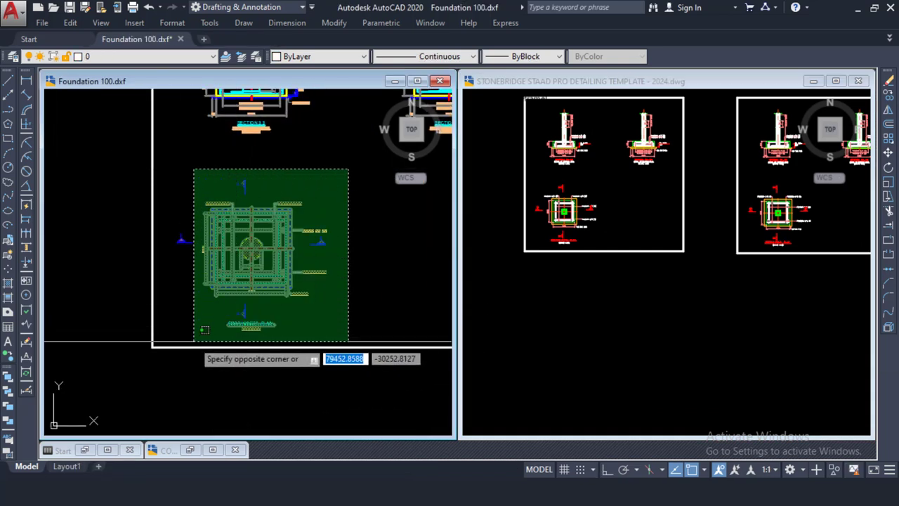
pyautogui.click(179, 338)
pyautogui.rightClick(222, 179)
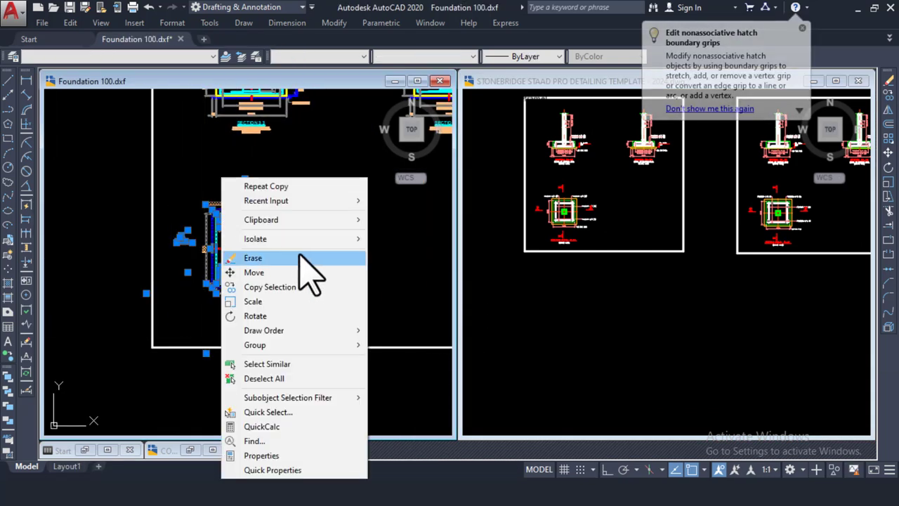
pyautogui.moveTo(354, 220)
pyautogui.click(389, 232)
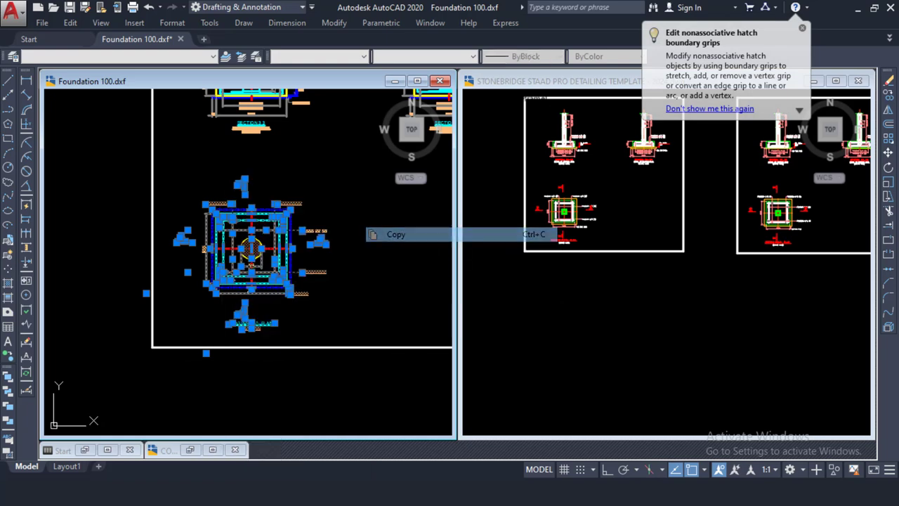
# Paste the copied footing FC2 plan into the template, in the empty space below the pasted footing sheets
pyautogui.click(586, 326)
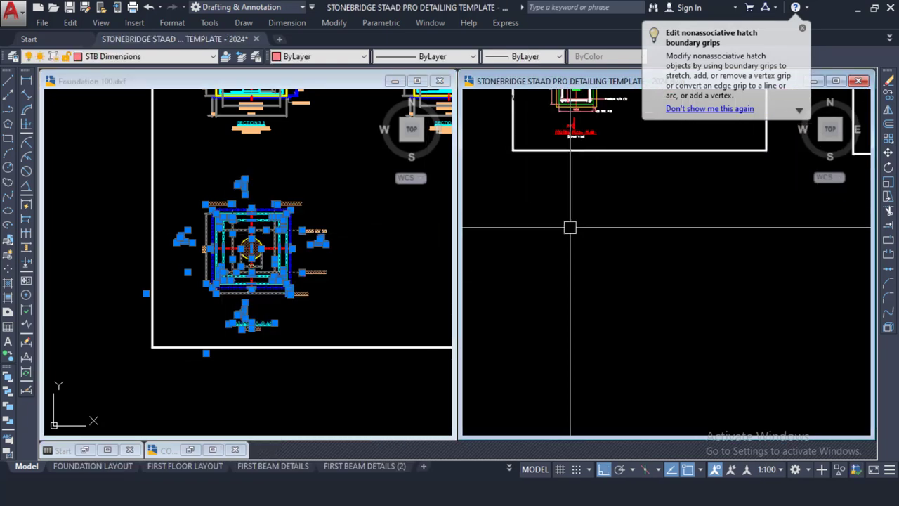
pyautogui.rightClick(582, 266)
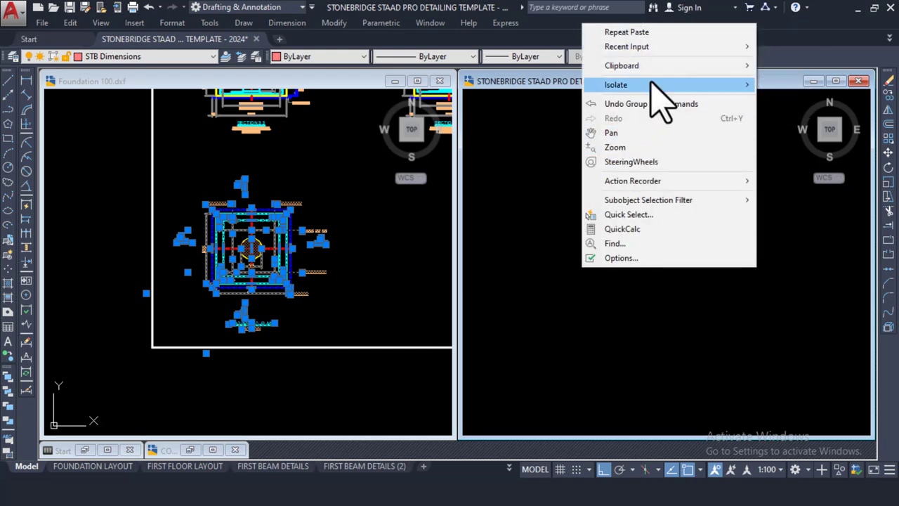
pyautogui.moveTo(668, 67)
pyautogui.click(458, 108)
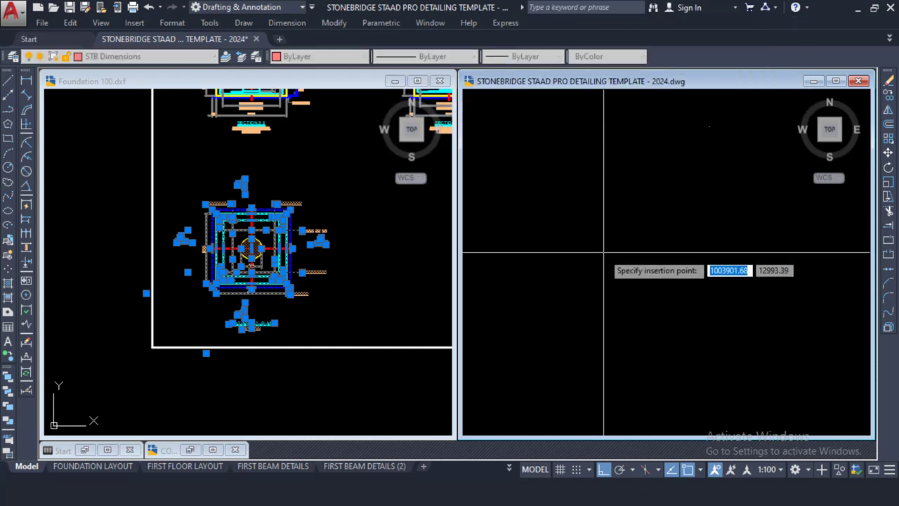
pyautogui.click(604, 351)
pyautogui.scroll(-4, 673, 256)
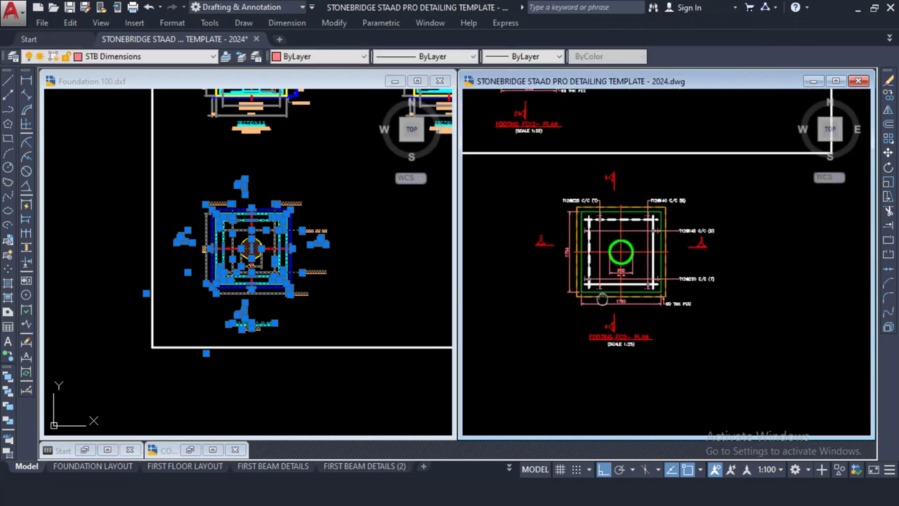
# Compare the newly pasted footing FC2 plan's linework, reinforcement labels and dimensions with the original plan in Foundation 100
pyautogui.scroll(4, 625, 239)
pyautogui.moveTo(646, 187); pyautogui.dragTo(645, 209, button='middle')
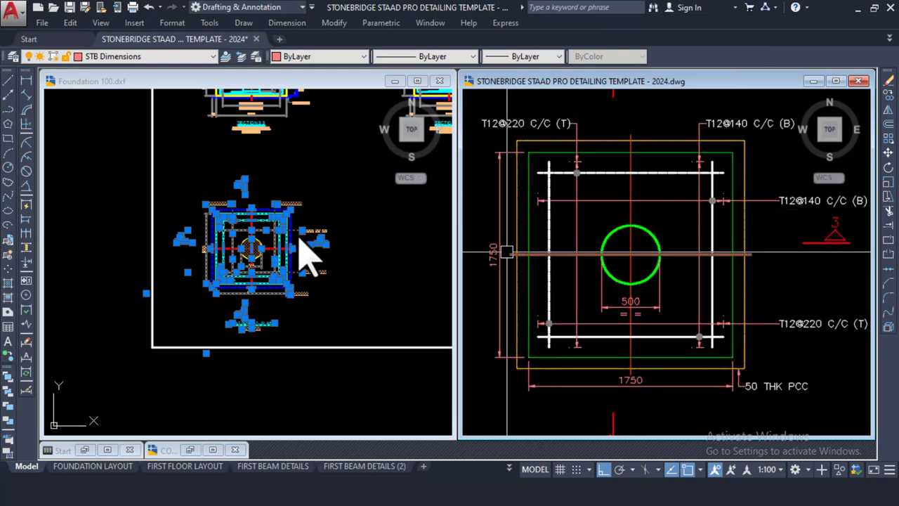
pyautogui.click(252, 257)
pyautogui.scroll(5, 281, 232)
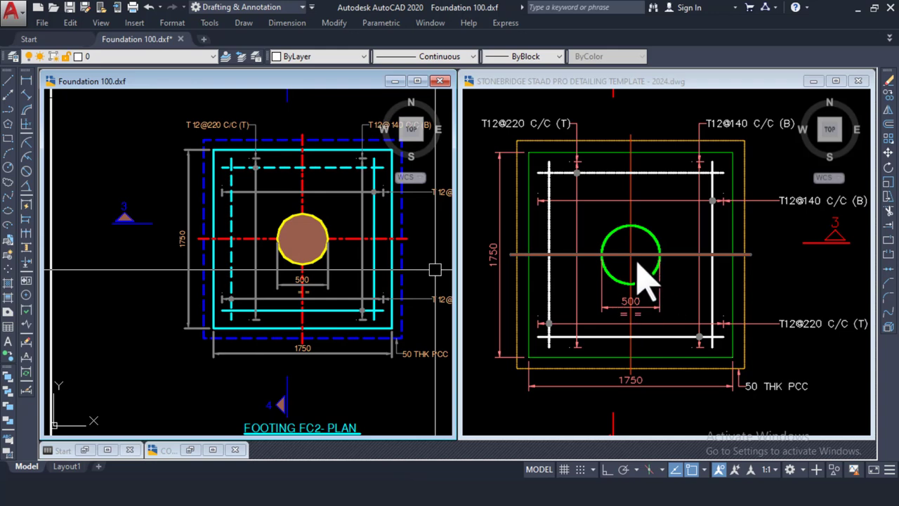
pyautogui.click(627, 291)
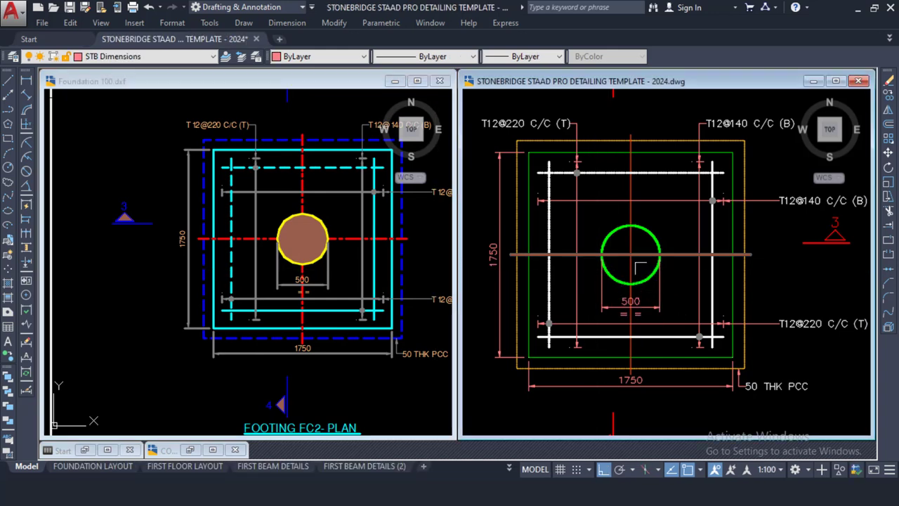
pyautogui.scroll(-6, 582, 271)
pyautogui.scroll(4, 644, 242)
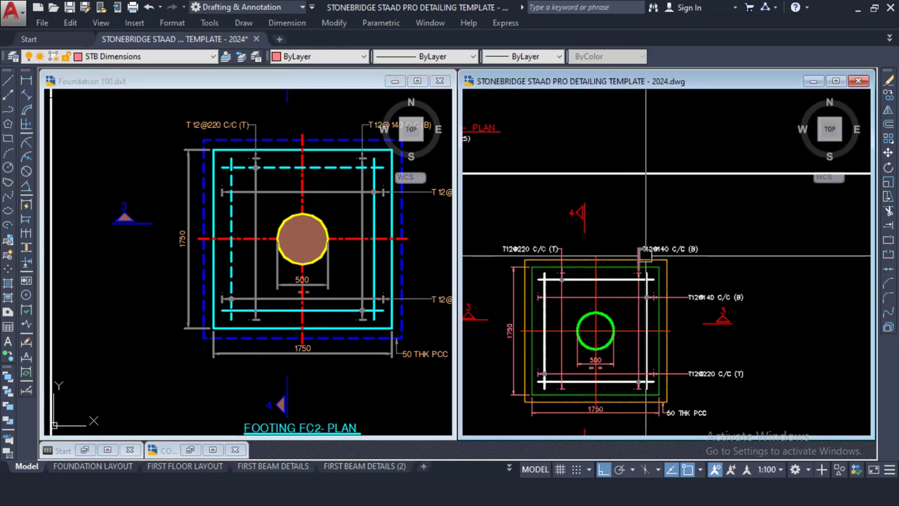
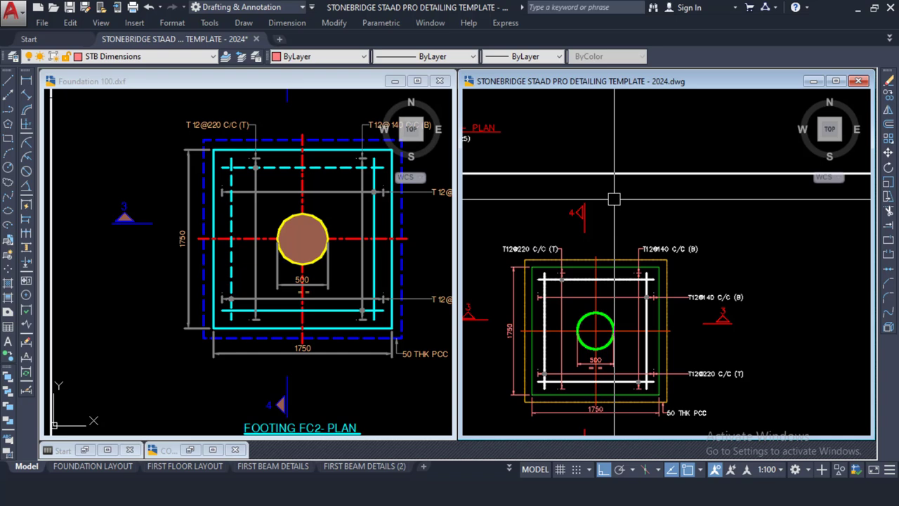
pyautogui.scroll(-5, 614, 199)
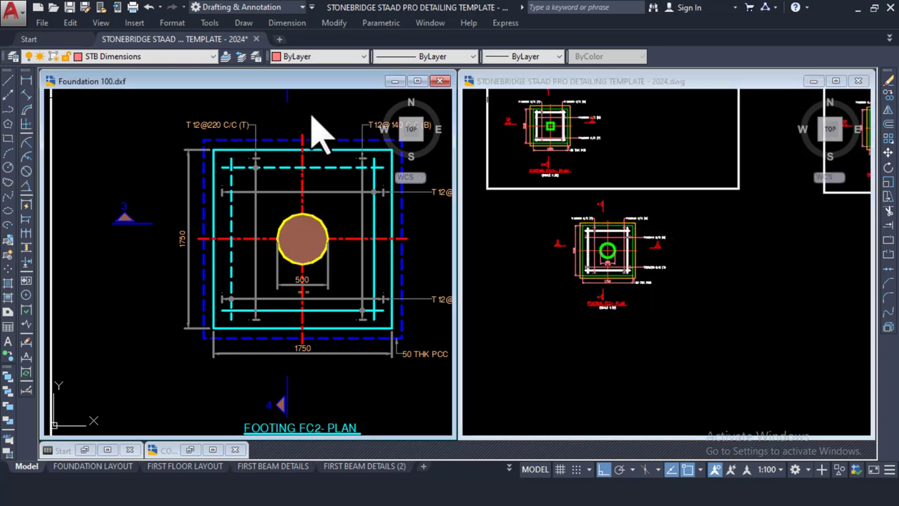
# Copy the overall foundation layout plan with its grid lines and footings from the first sheet of Foundation 100
pyautogui.click(260, 201)
pyautogui.scroll(-8, 257, 202)
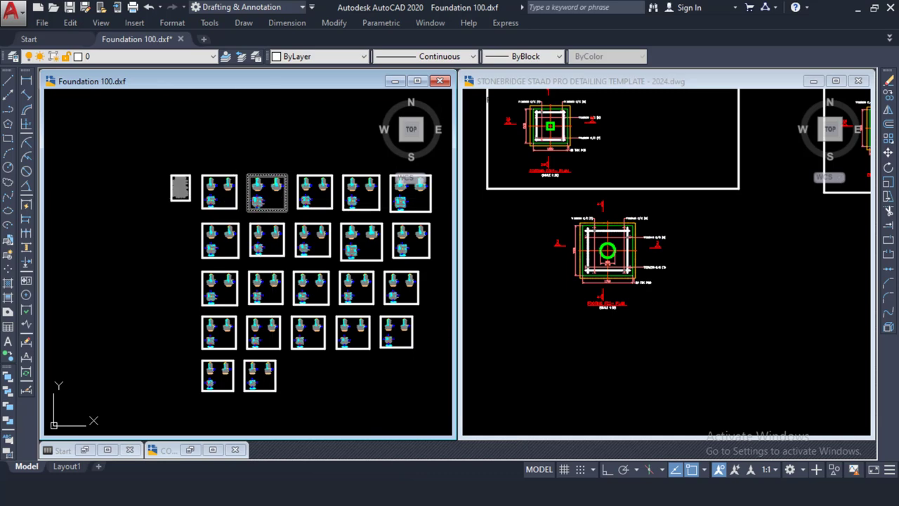
pyautogui.scroll(10, 181, 186)
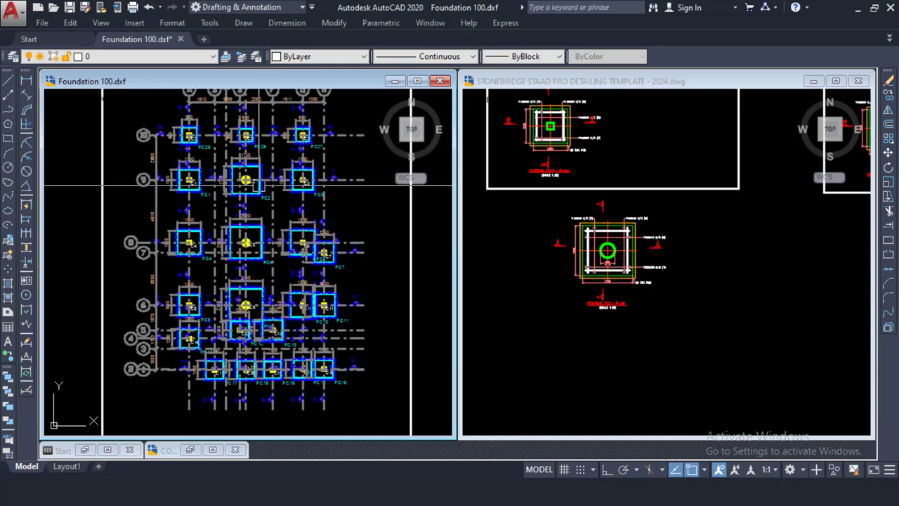
pyautogui.scroll(4, 256, 184)
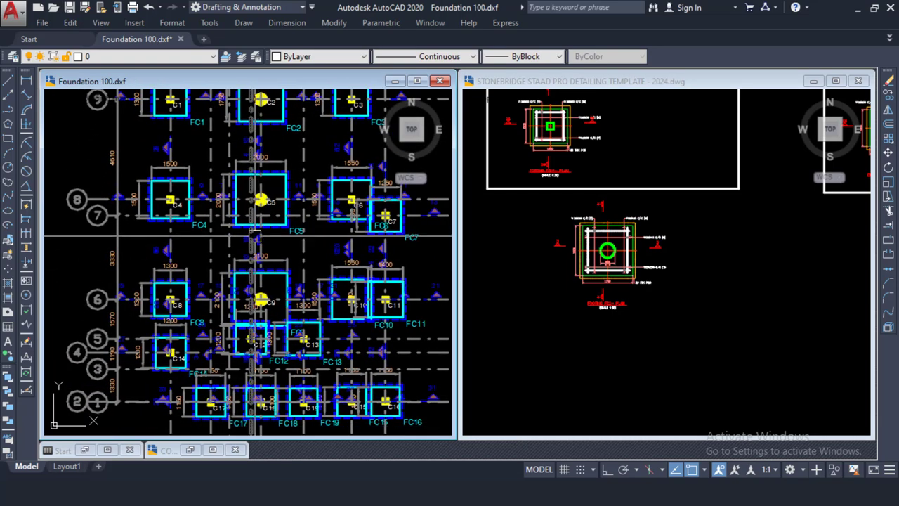
pyautogui.scroll(-6, 274, 237)
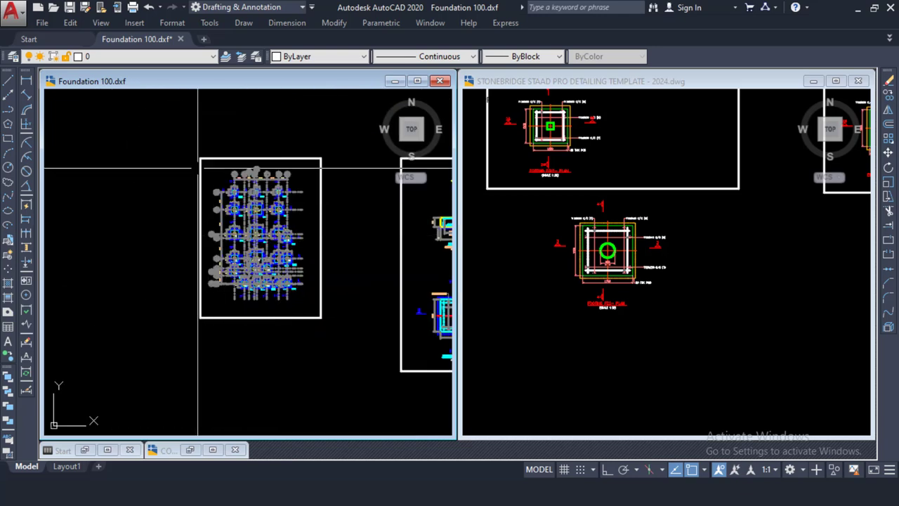
pyautogui.click(204, 138)
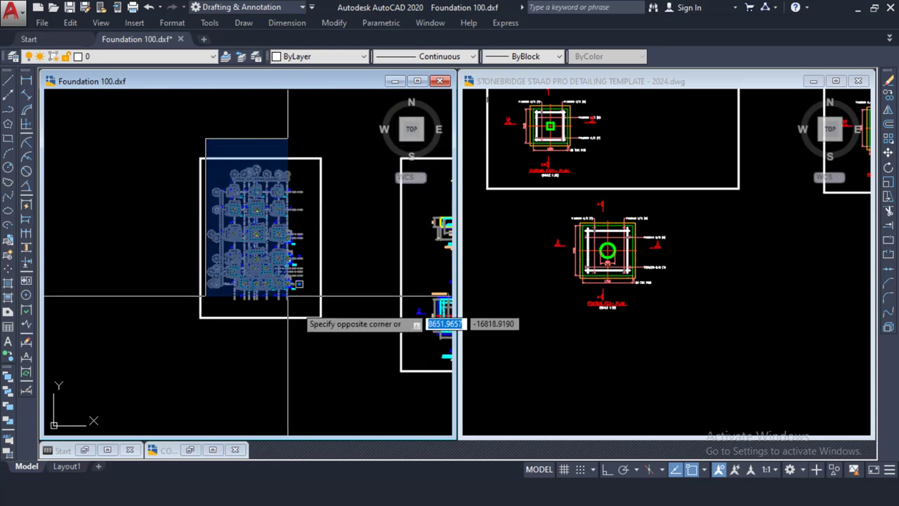
pyautogui.click(316, 338)
pyautogui.rightClick(276, 178)
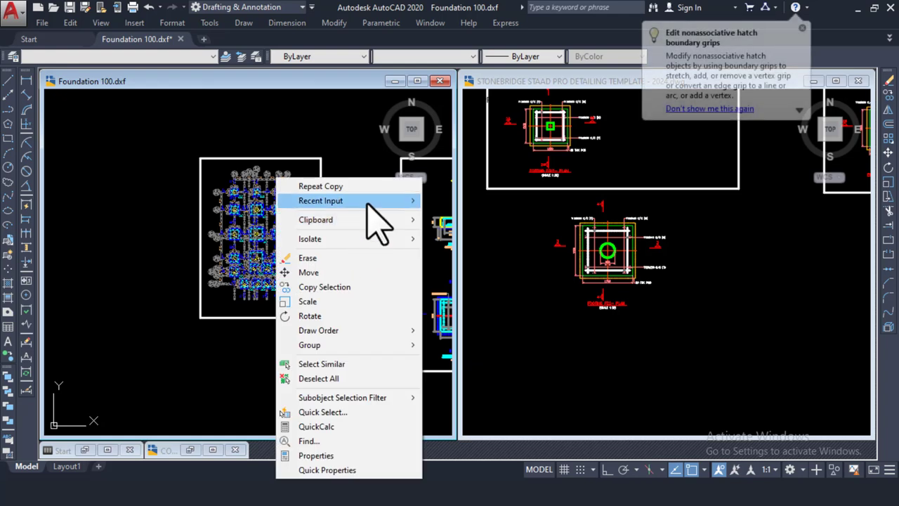
pyautogui.moveTo(385, 216)
pyautogui.click(442, 234)
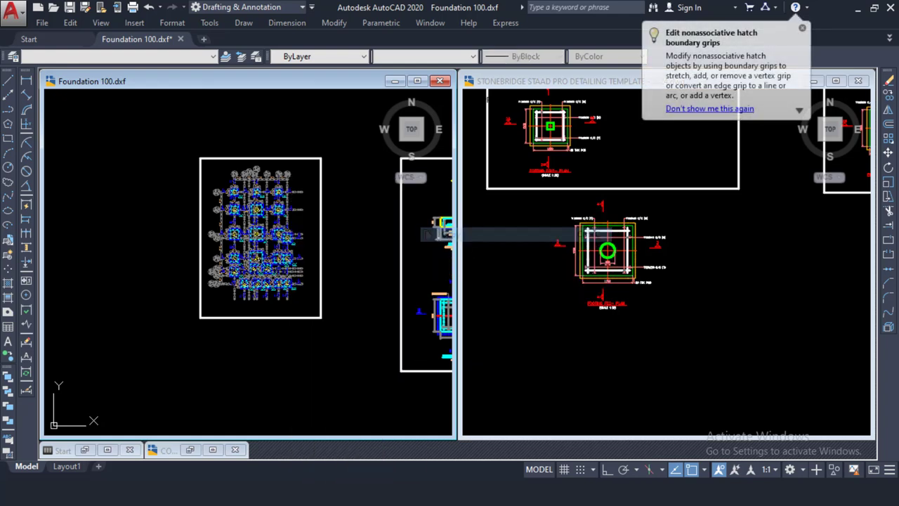
# Paste the copied foundation layout plan into the template, in the open area beyond the pasted footing sheets
pyautogui.click(670, 313)
pyautogui.scroll(-4, 646, 285)
pyautogui.scroll(-5, 644, 244)
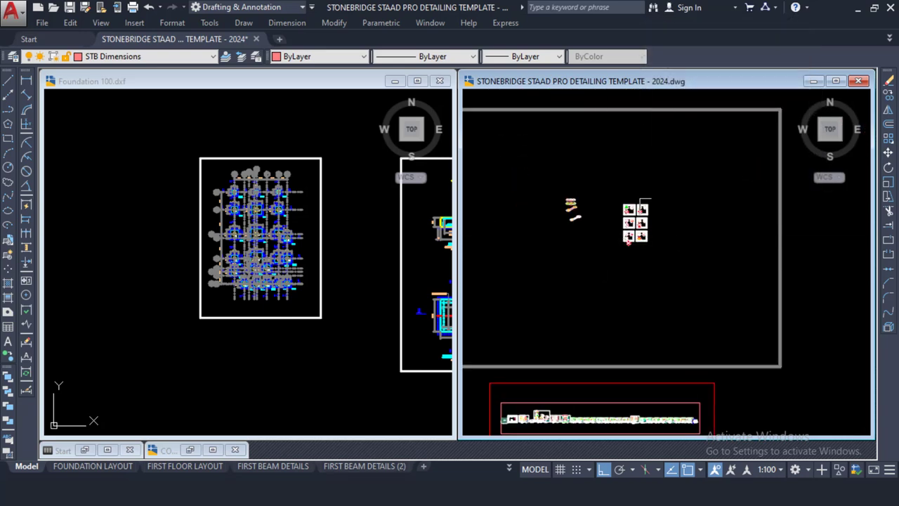
pyautogui.moveTo(656, 164); pyautogui.dragTo(619, 196, button='middle')
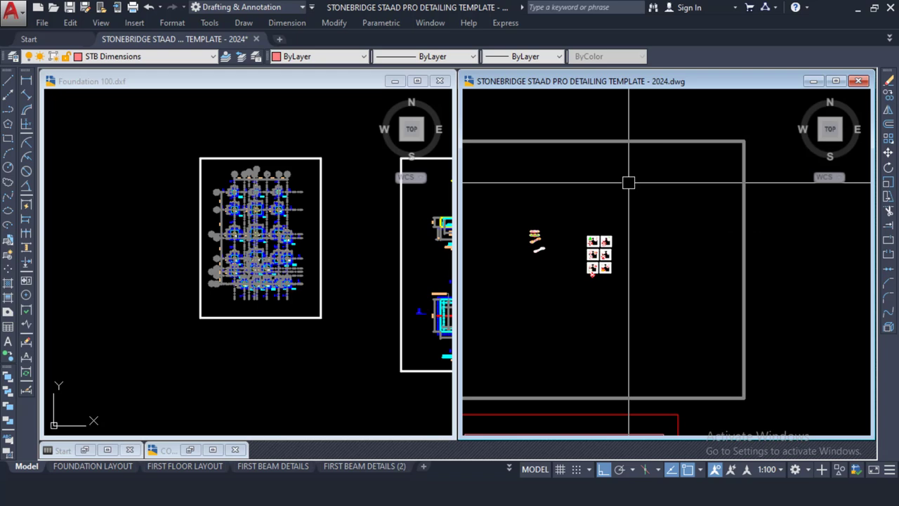
pyautogui.rightClick(628, 183)
pyautogui.press('Escape')
pyautogui.scroll(2, 637, 207)
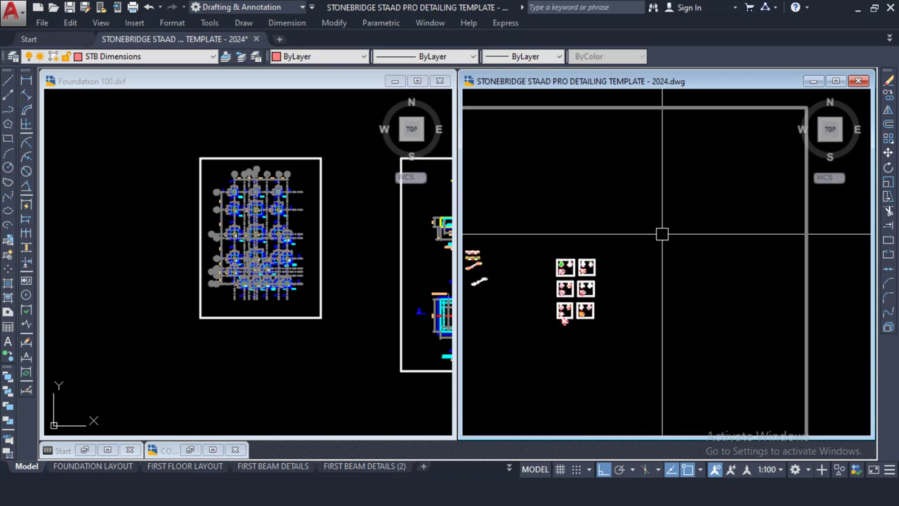
pyautogui.rightClick(653, 225)
pyautogui.moveTo(701, 266)
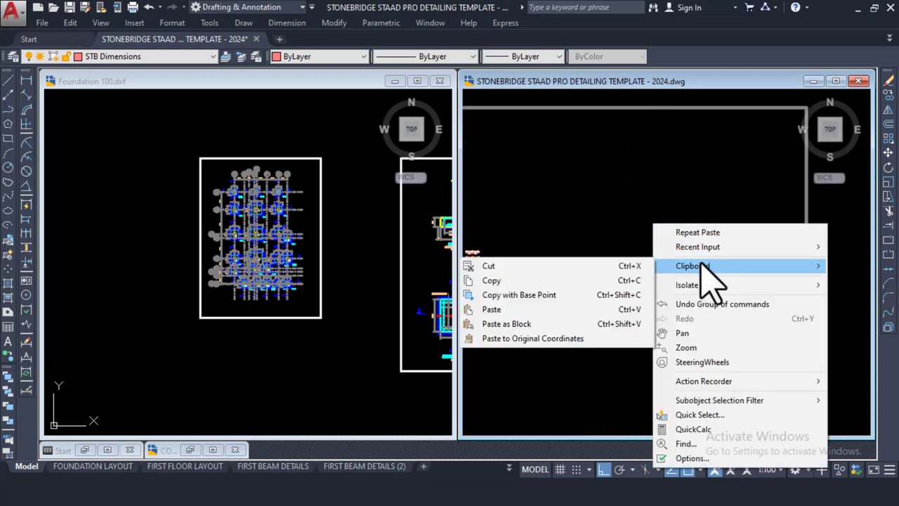
pyautogui.click(519, 309)
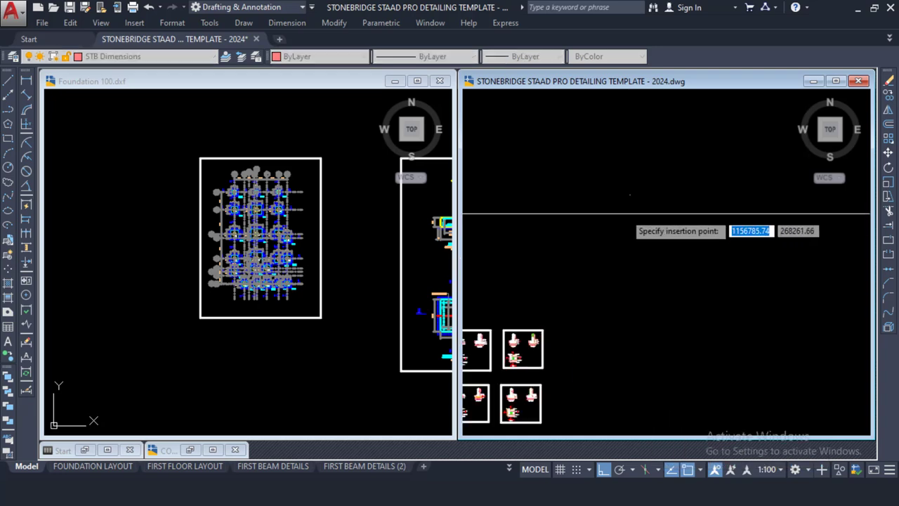
pyautogui.scroll(5, 613, 196)
pyautogui.click(615, 188)
pyautogui.scroll(3, 581, 225)
# Compare the grids, footings and labels of the pasted foundation layout with the original layout in Foundation 100
pyautogui.click(261, 232)
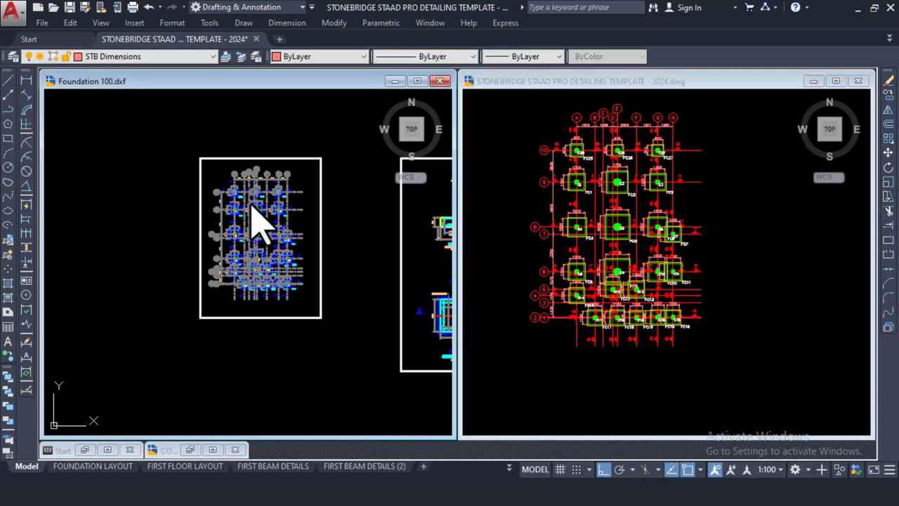
pyautogui.scroll(5, 260, 196)
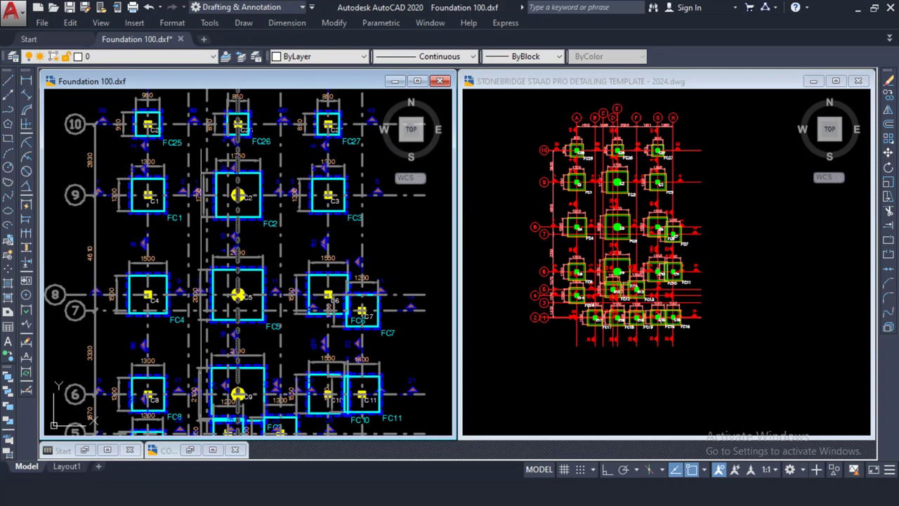
pyautogui.click(618, 232)
pyautogui.scroll(3, 618, 219)
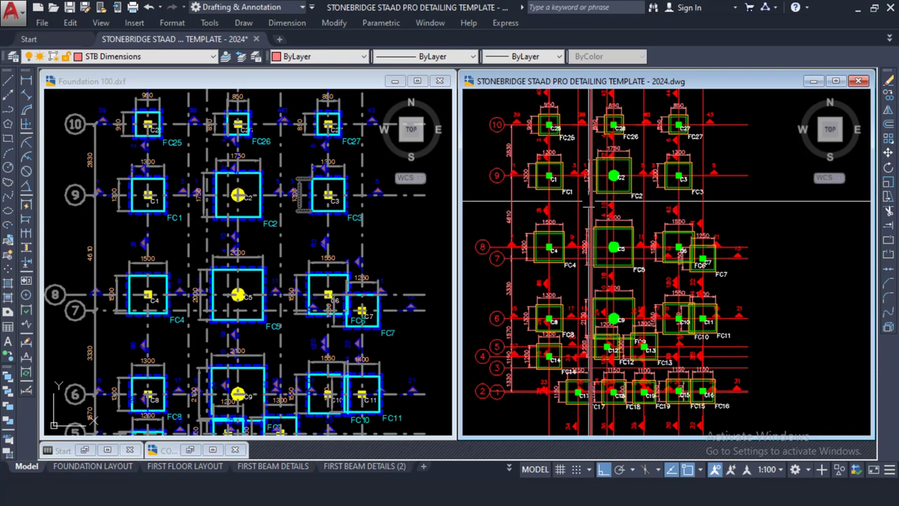
# Examine the template's sample Foundation/Ground Floor Layout sheet, including its footings, columns, grid lines and level marks
pyautogui.scroll(-10, 604, 189)
pyautogui.moveTo(637, 263); pyautogui.dragTo(685, 118, button='middle')
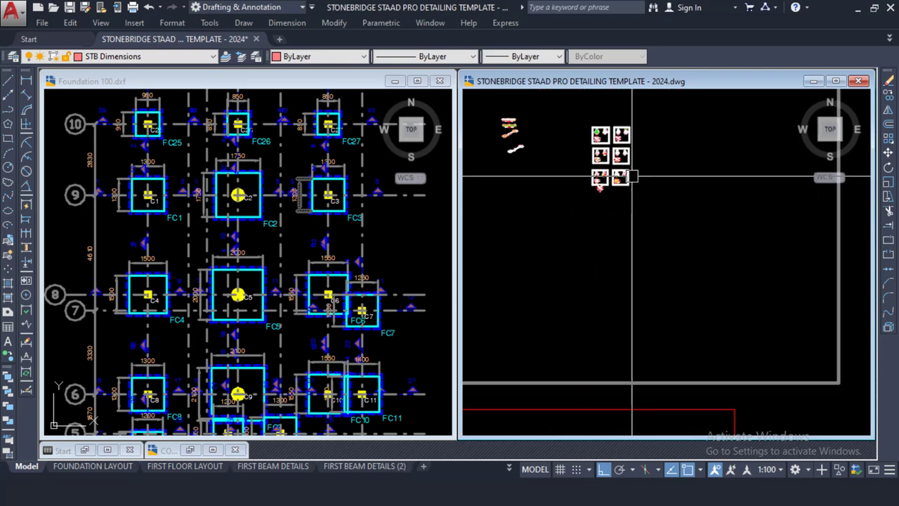
pyautogui.scroll(-2, 652, 266)
pyautogui.moveTo(523, 309); pyautogui.dragTo(608, 247, button='middle')
pyautogui.scroll(6, 637, 253)
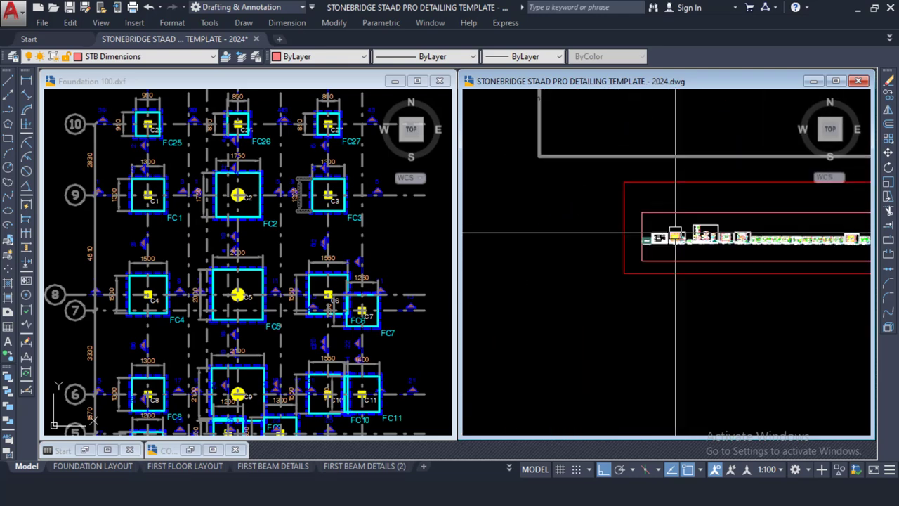
pyautogui.scroll(5, 640, 261)
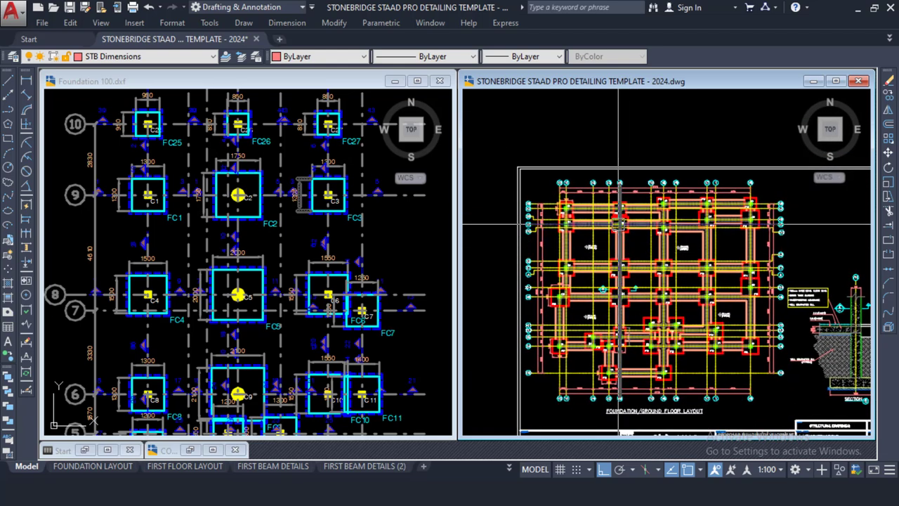
pyautogui.scroll(5, 621, 225)
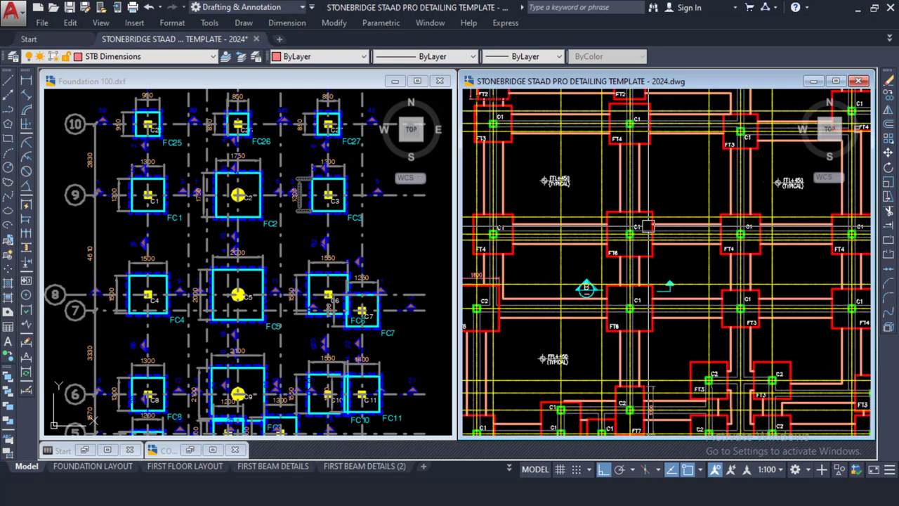
pyautogui.scroll(-5, 651, 222)
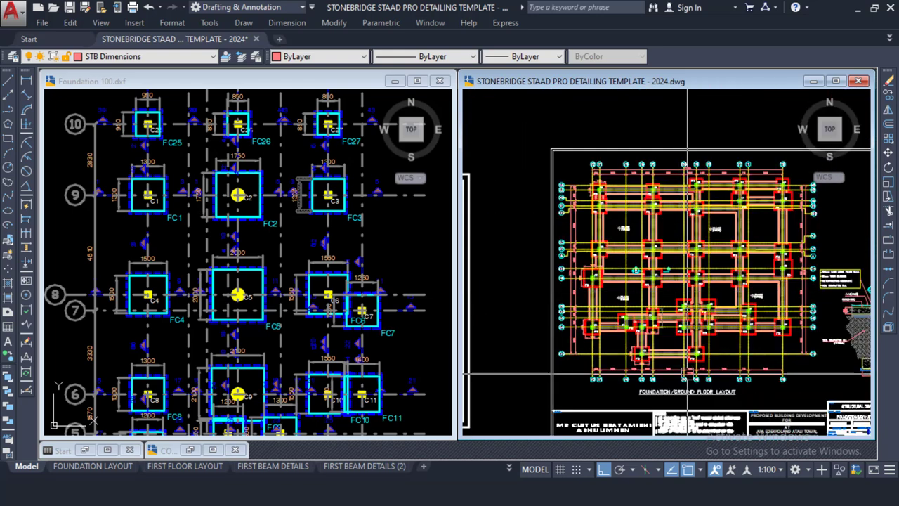
# Paste the copied foundation layout plan a second time into the template, in the open area beyond the first pasted plan
pyautogui.scroll(4, 671, 420)
pyautogui.scroll(-8, 607, 363)
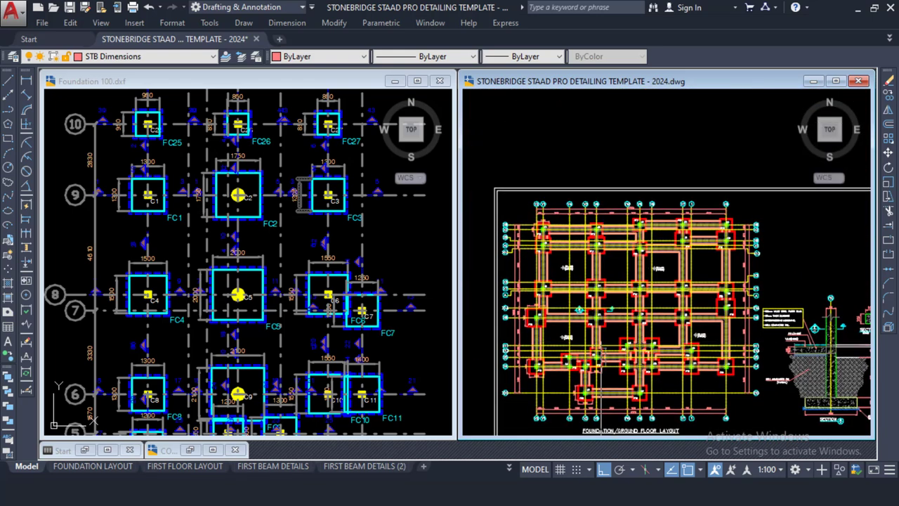
pyautogui.moveTo(634, 240); pyautogui.dragTo(619, 361, button='middle')
pyautogui.scroll(-3, 621, 357)
pyautogui.scroll(-2, 675, 261)
pyautogui.moveTo(676, 259); pyautogui.dragTo(601, 385, button='middle')
pyautogui.scroll(-3, 633, 325)
pyautogui.scroll(-2, 632, 326)
pyautogui.moveTo(723, 203); pyautogui.dragTo(652, 326, button='middle')
pyautogui.scroll(4, 674, 252)
pyautogui.scroll(2, 691, 223)
pyautogui.moveTo(734, 226); pyautogui.dragTo(591, 240, button='middle')
pyautogui.rightClick(620, 205)
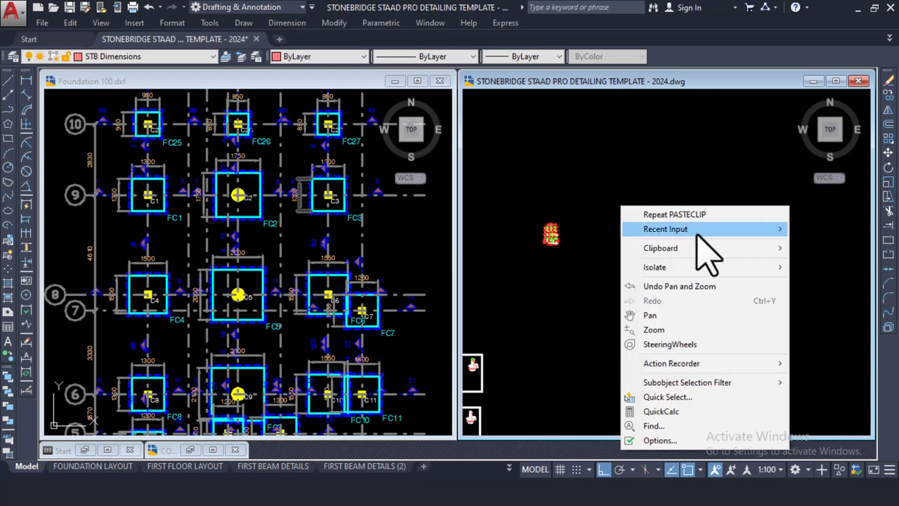
pyautogui.moveTo(657, 249)
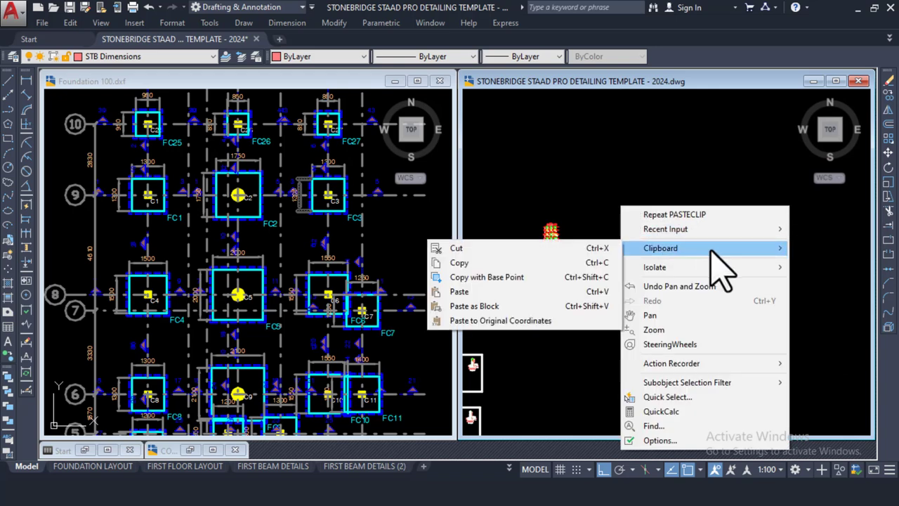
pyautogui.click(572, 292)
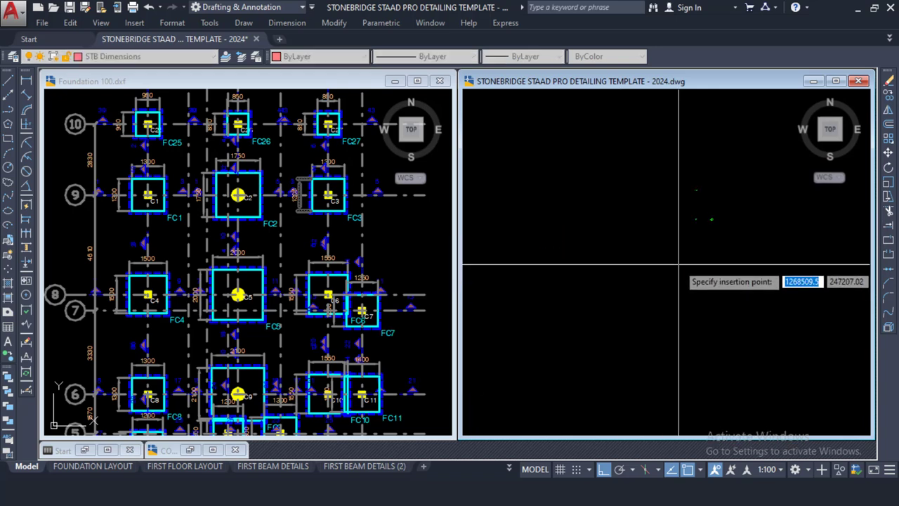
pyautogui.click(646, 261)
pyautogui.scroll(3, 690, 201)
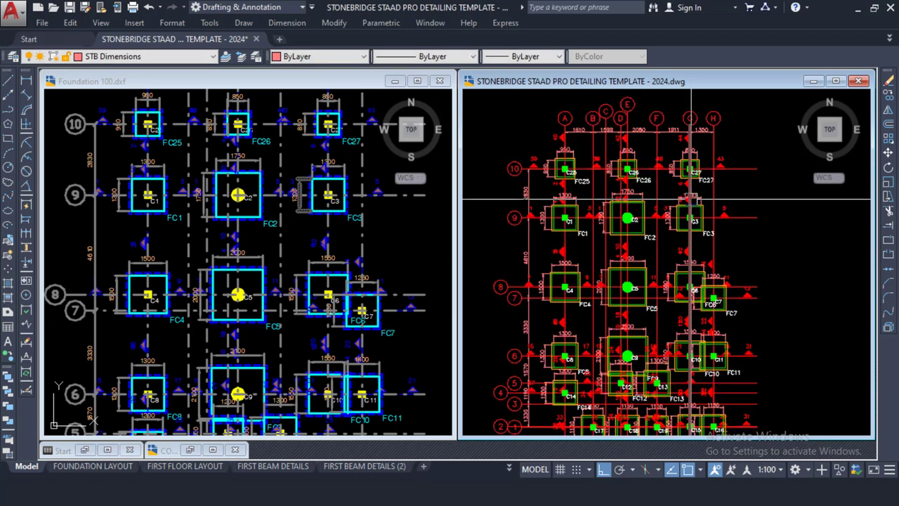
pyautogui.scroll(-3, 691, 202)
# Copy the complete foundation layout sheet, including its border frame, from Foundation 100
pyautogui.click(301, 245)
pyautogui.scroll(-5, 301, 245)
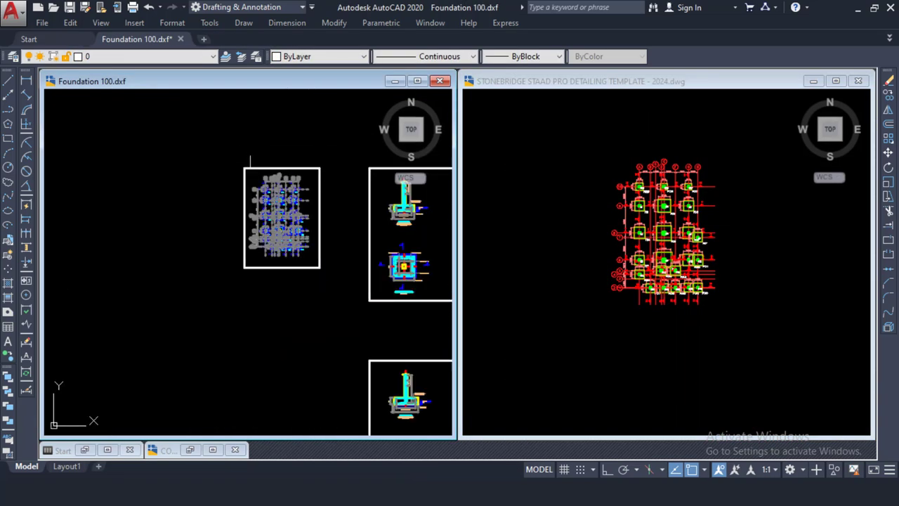
pyautogui.click(331, 270)
pyautogui.rightClick(290, 177)
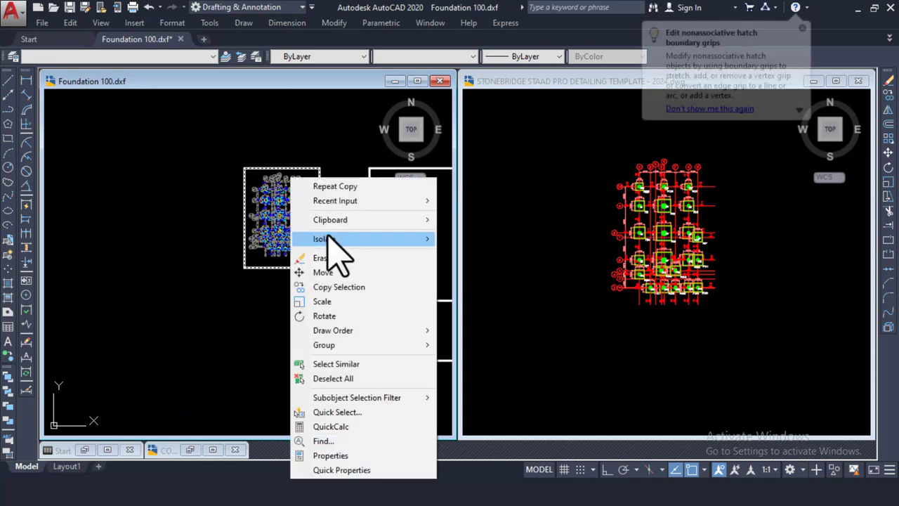
pyautogui.moveTo(366, 223)
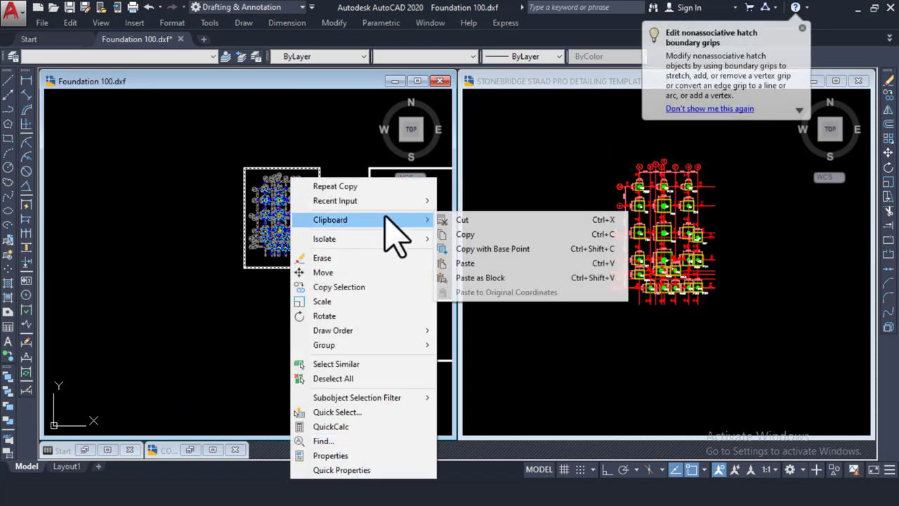
pyautogui.click(461, 236)
# Paste the framed foundation layout sheet into the template, in the empty space beyond the unframed plans
pyautogui.click(652, 335)
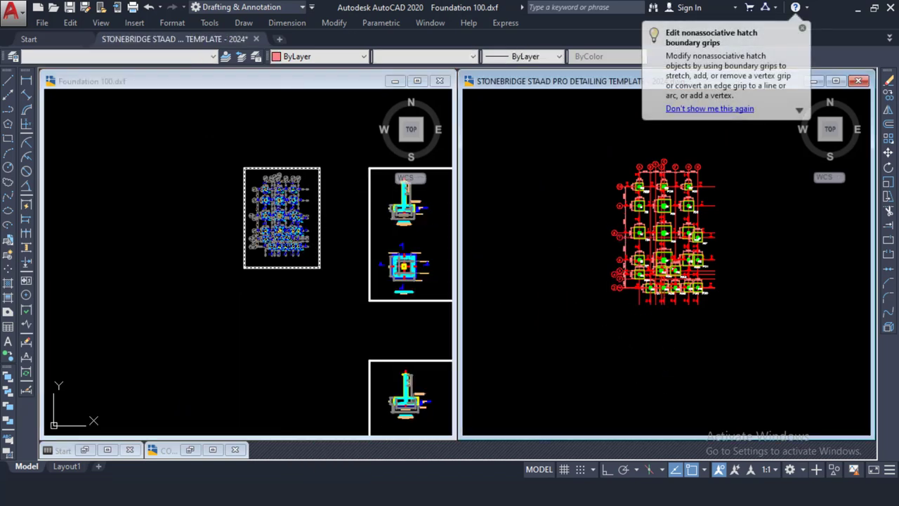
pyautogui.scroll(-3, 656, 307)
pyautogui.rightClick(645, 278)
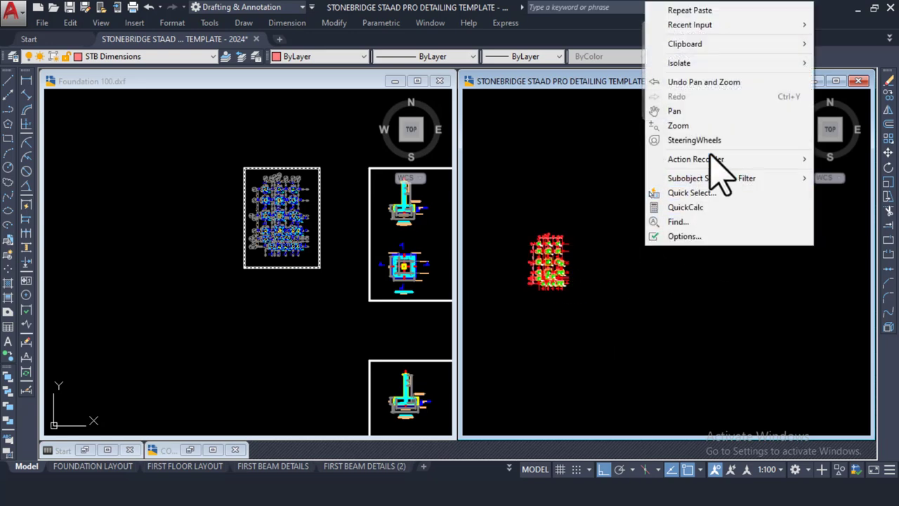
pyautogui.moveTo(723, 63)
pyautogui.moveTo(727, 44)
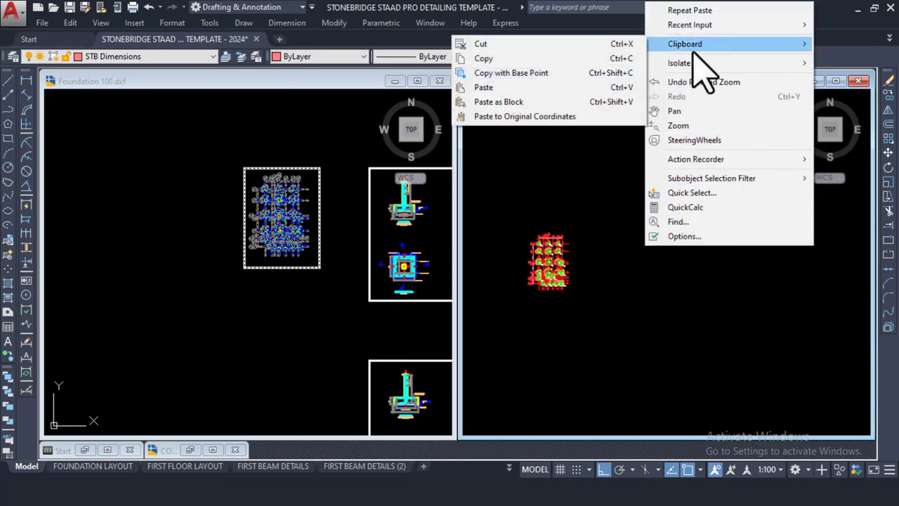
pyautogui.click(510, 87)
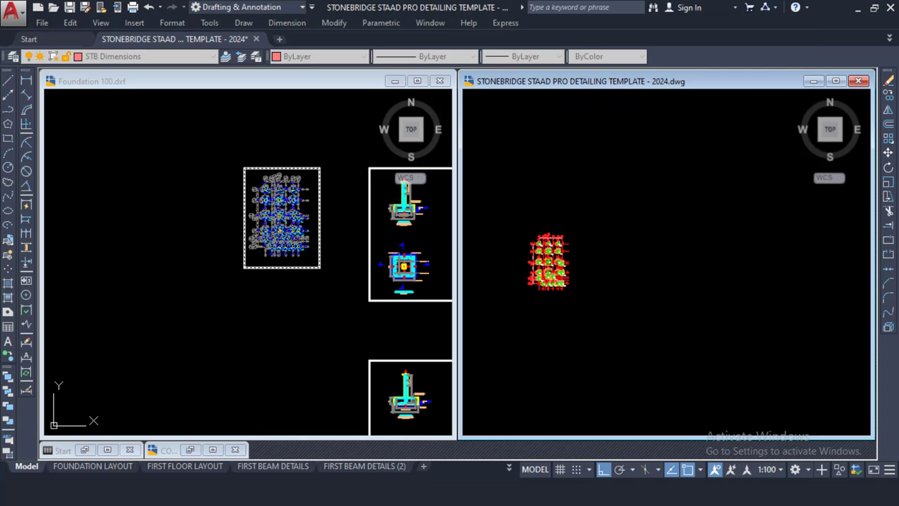
pyautogui.click(696, 165)
pyautogui.scroll(3, 696, 176)
pyautogui.scroll(2, 696, 220)
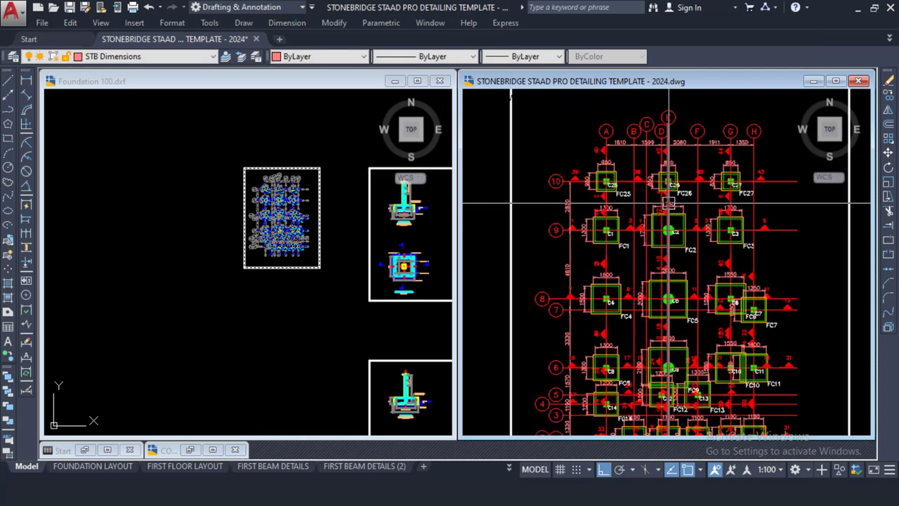
pyautogui.scroll(-3, 668, 200)
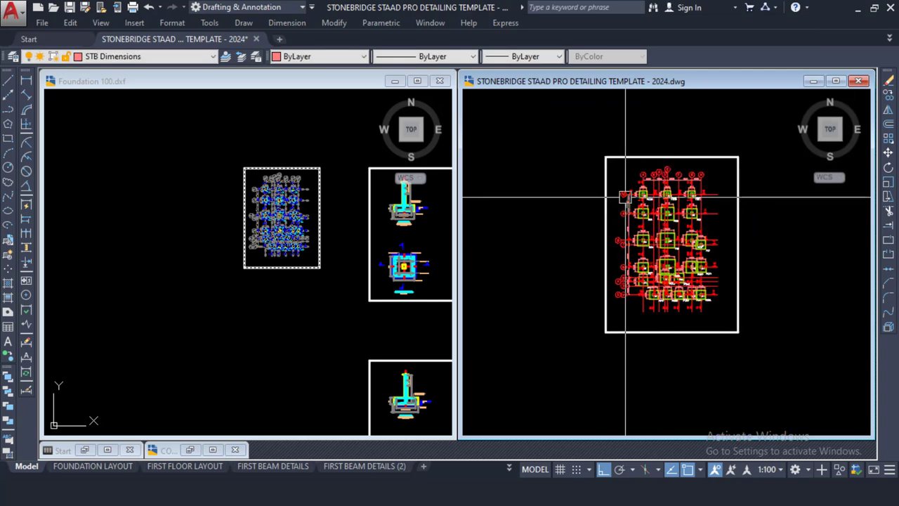
# Close Foundation 100 without saving and open the Slab beam and column layout drawing from the STAAD PRO folder
pyautogui.click(443, 82)
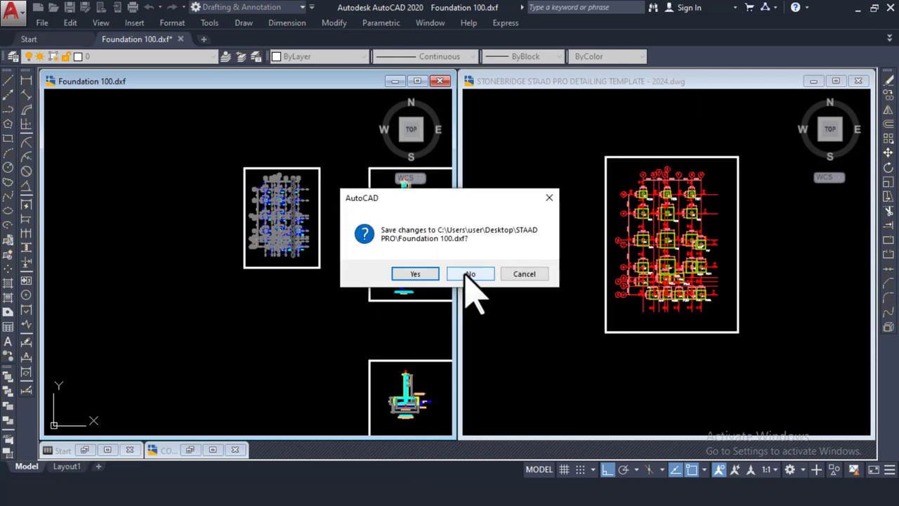
pyautogui.click(467, 274)
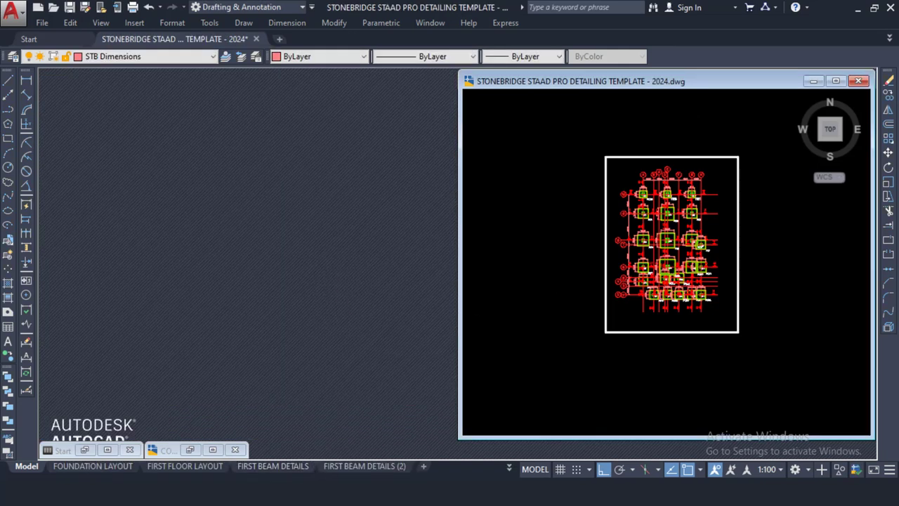
pyautogui.click(344, 491)
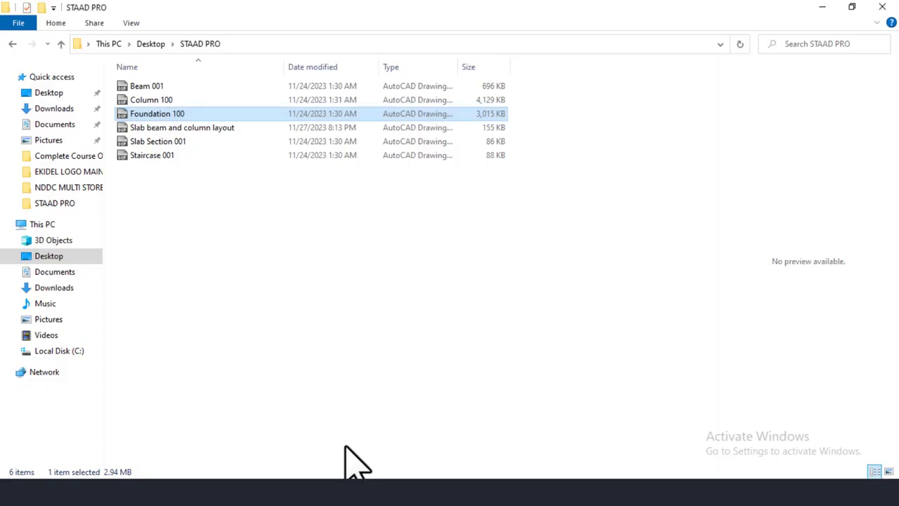
pyautogui.click(161, 156)
pyautogui.click(165, 143)
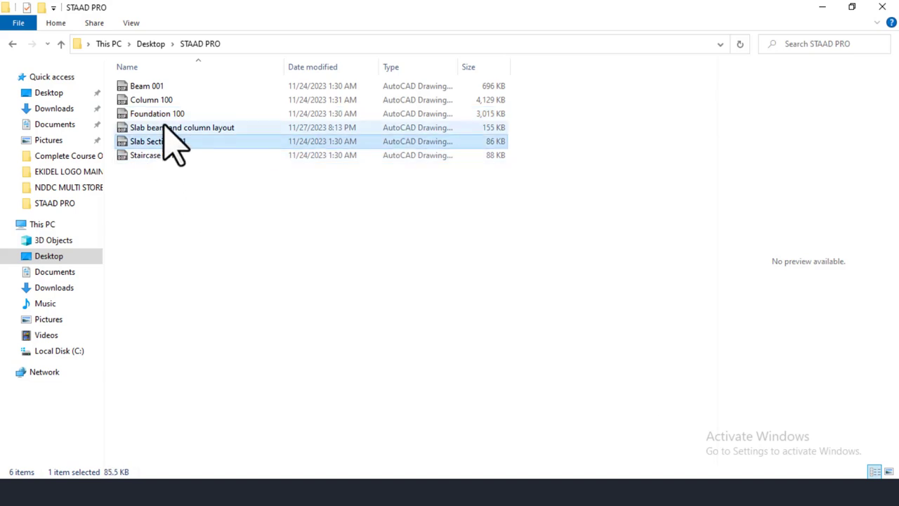
pyautogui.click(163, 114)
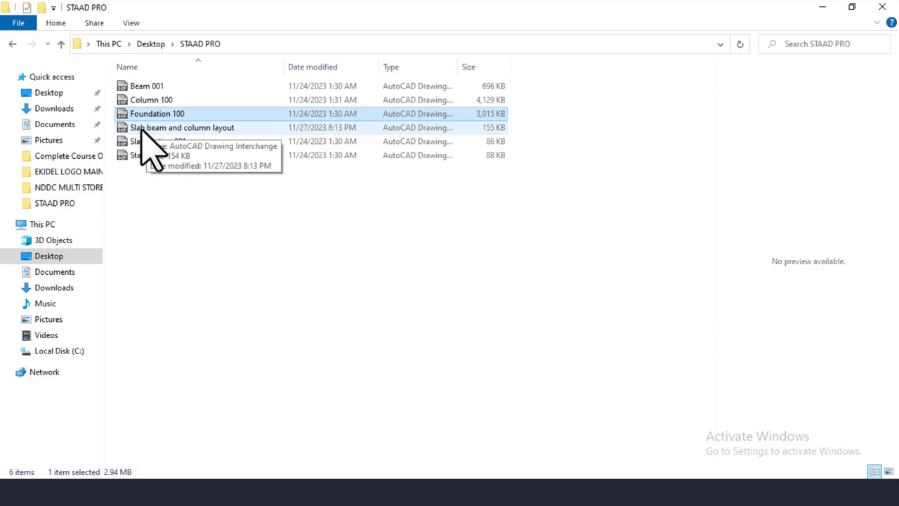
pyautogui.click(141, 130)
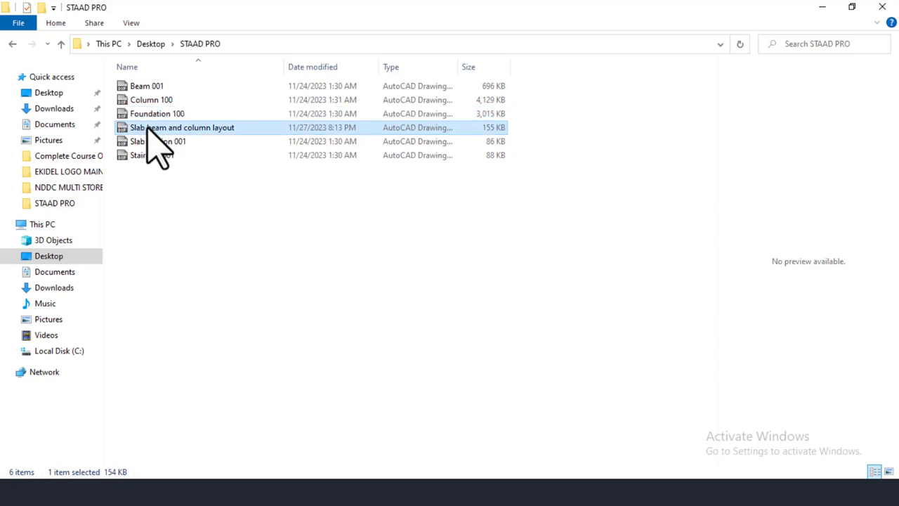
pyautogui.doubleClick(147, 128)
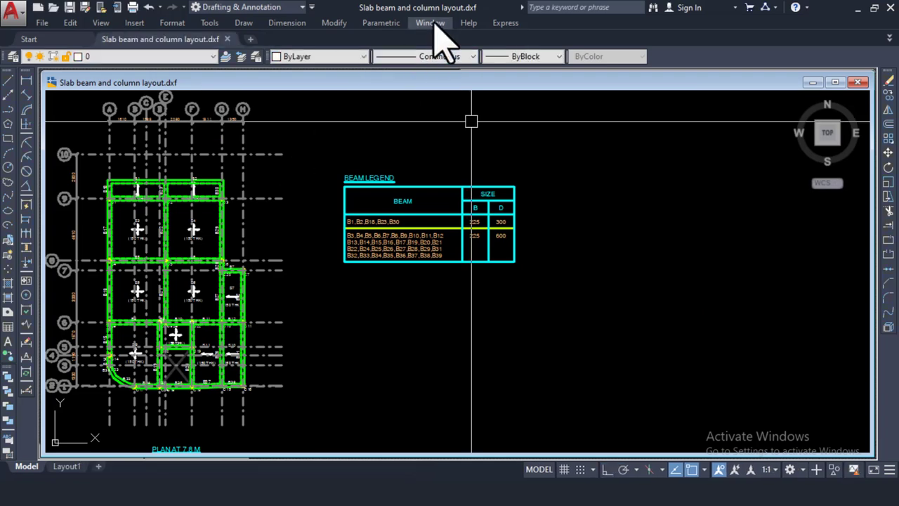
# Tile the slab layout and template drawings vertically, with the whole slab plan and the template's pasted foundation plans in view
pyautogui.click(431, 25)
pyautogui.click(463, 120)
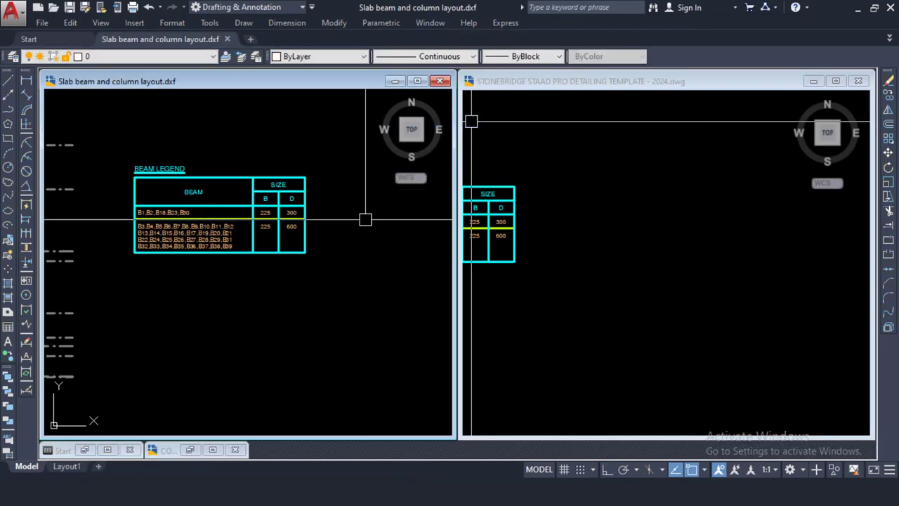
pyautogui.scroll(-4, 384, 220)
pyautogui.click(580, 214)
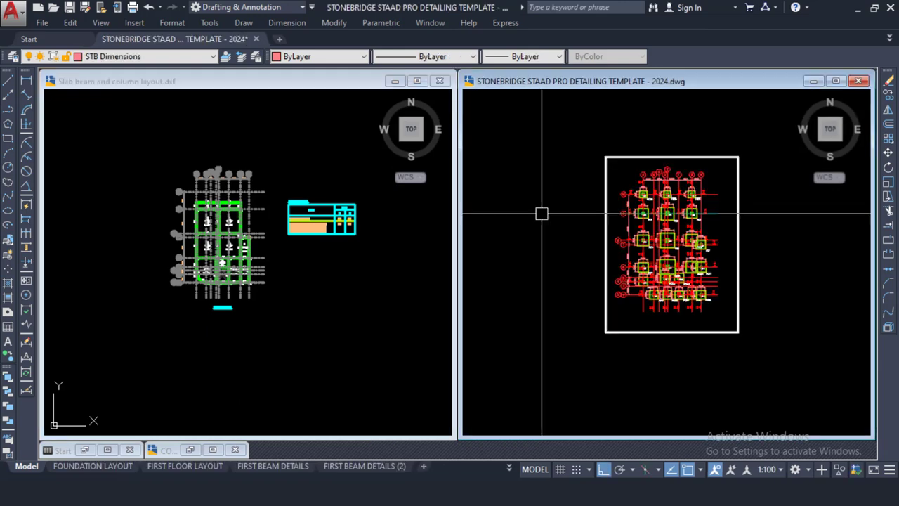
pyautogui.scroll(-3, 627, 221)
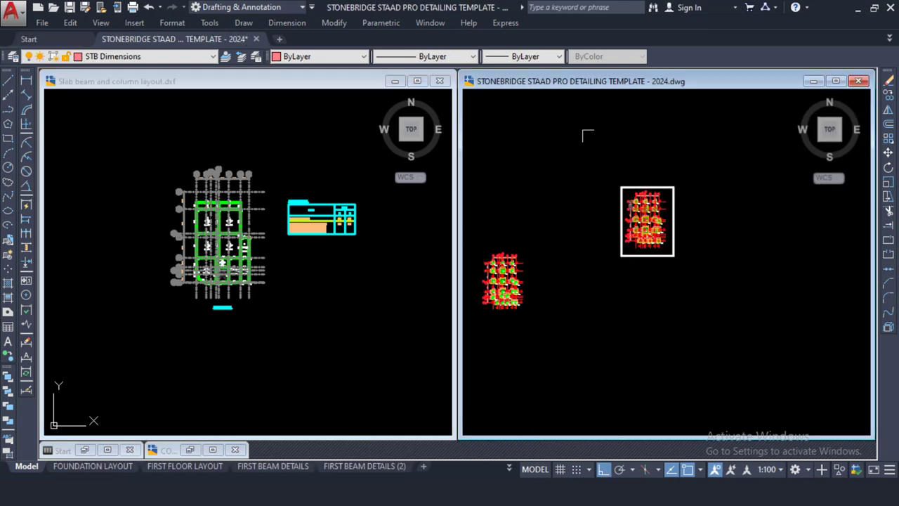
# Copy the whole 7.8 m slab, beam and column plan together with its beam legend table
pyautogui.click(263, 207)
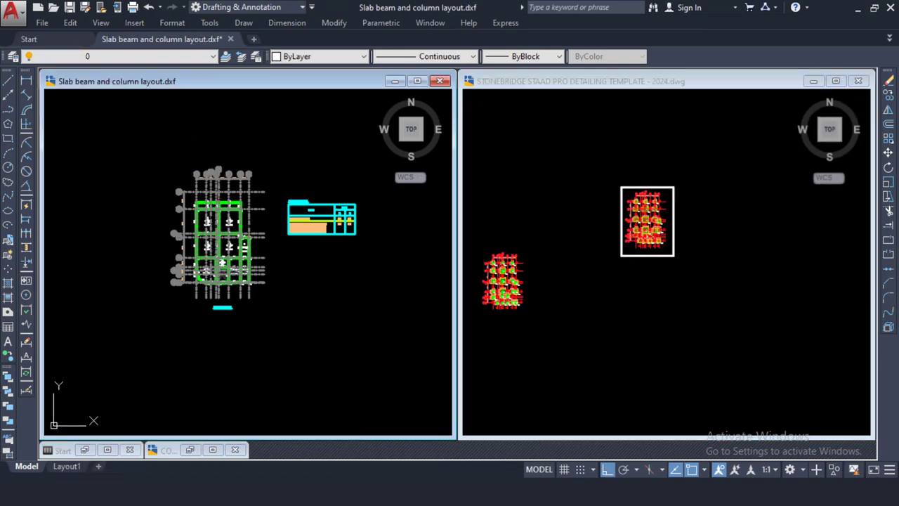
pyautogui.click(118, 130)
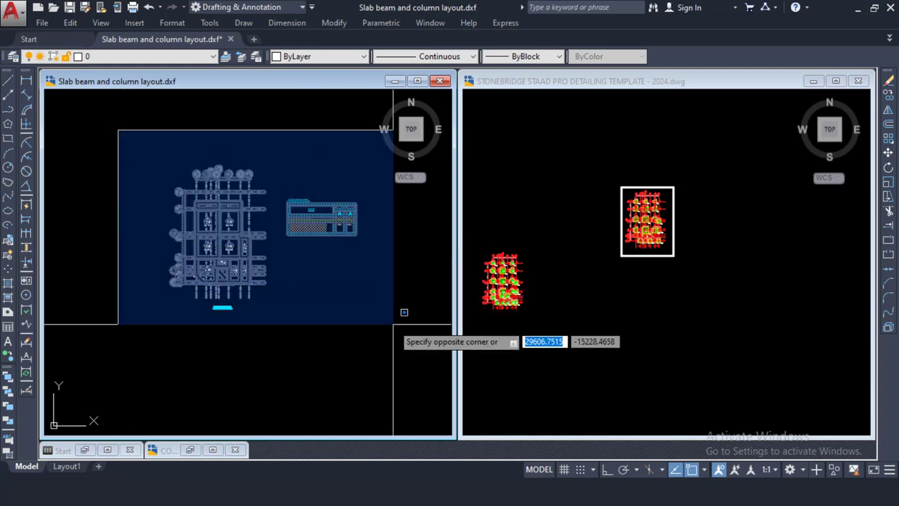
pyautogui.click(383, 320)
pyautogui.rightClick(255, 135)
pyautogui.moveTo(351, 165)
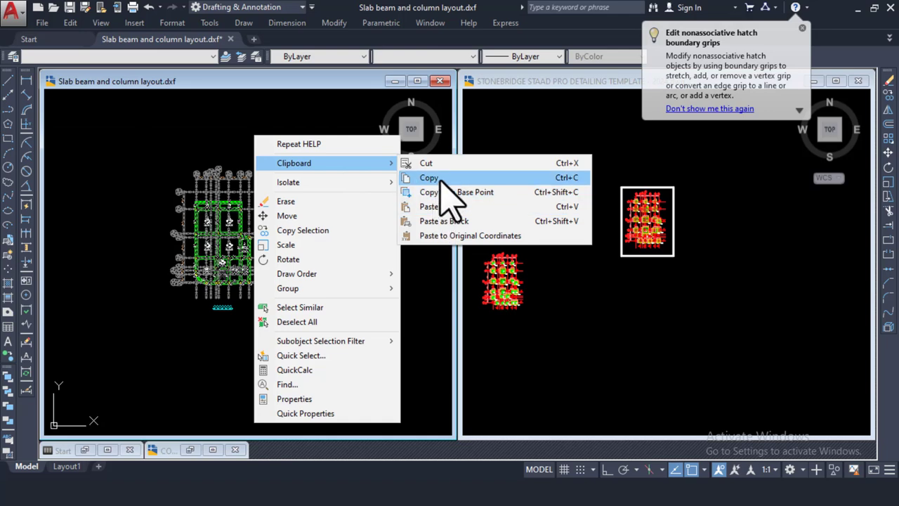
pyautogui.click(440, 181)
# Paste the copied slab plan and beam legend into the template, in the open area below the pasted details
pyautogui.click(602, 309)
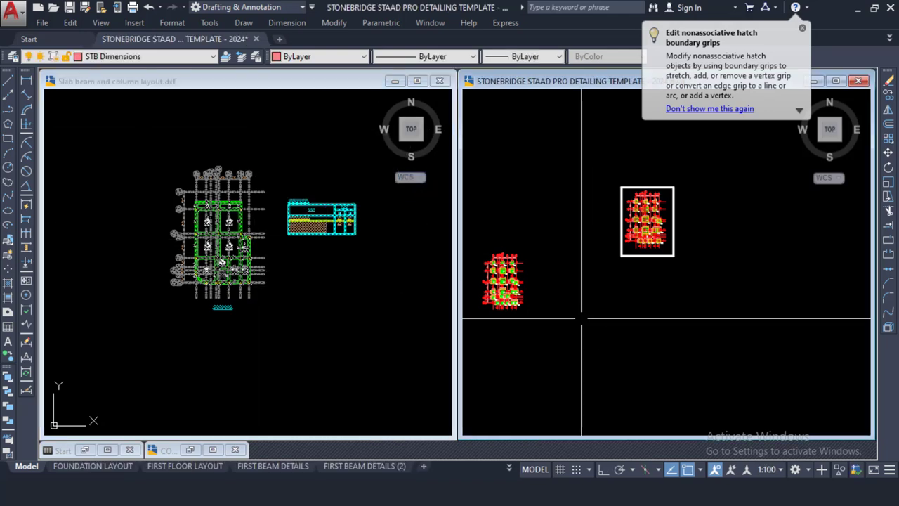
pyautogui.scroll(-5, 653, 280)
pyautogui.scroll(5, 610, 272)
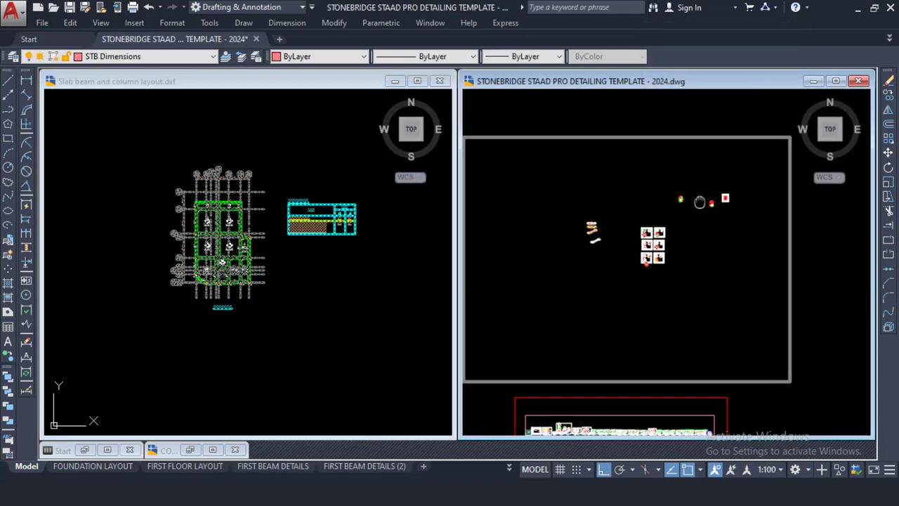
pyautogui.scroll(2, 607, 267)
pyautogui.rightClick(582, 234)
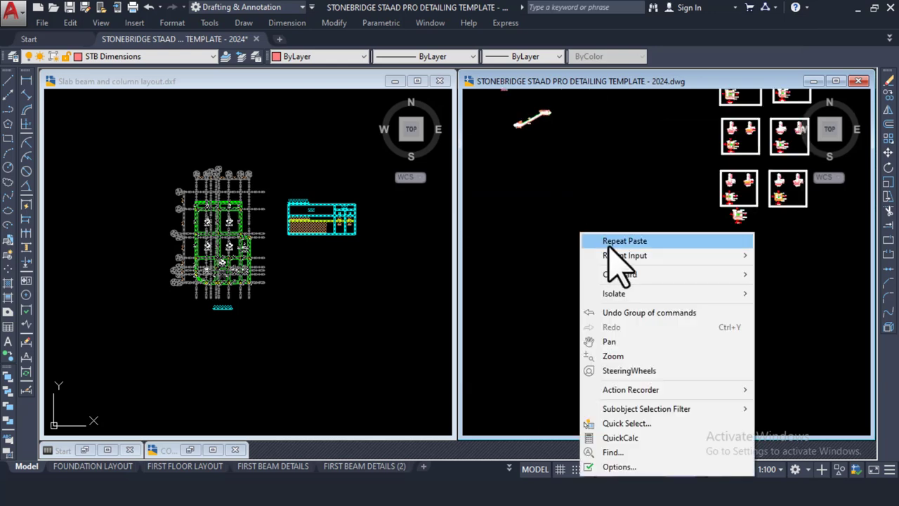
pyautogui.moveTo(672, 279)
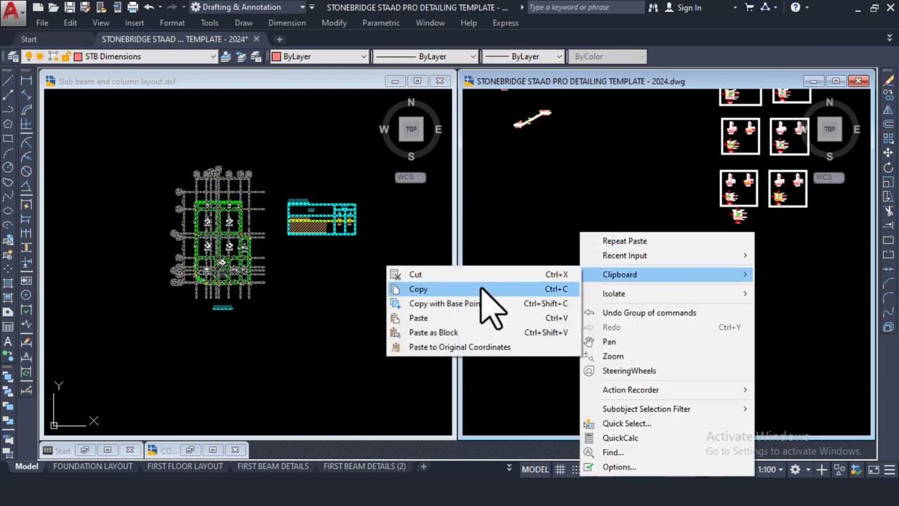
pyautogui.click(447, 315)
pyautogui.scroll(3, 583, 317)
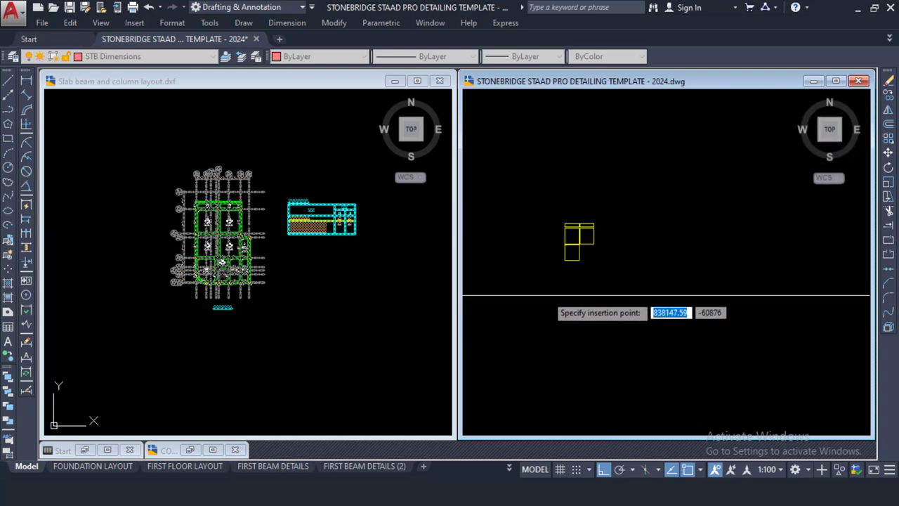
pyautogui.click(545, 307)
# Compare the pasted 7.8 m plan's slab, beam and column styling in the template with the original slab layout drawing
pyautogui.scroll(6, 594, 246)
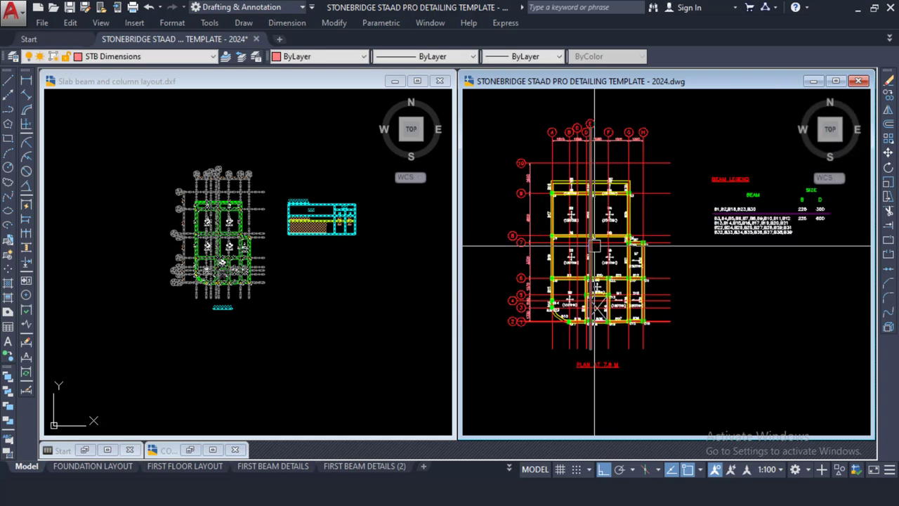
pyautogui.scroll(3, 593, 247)
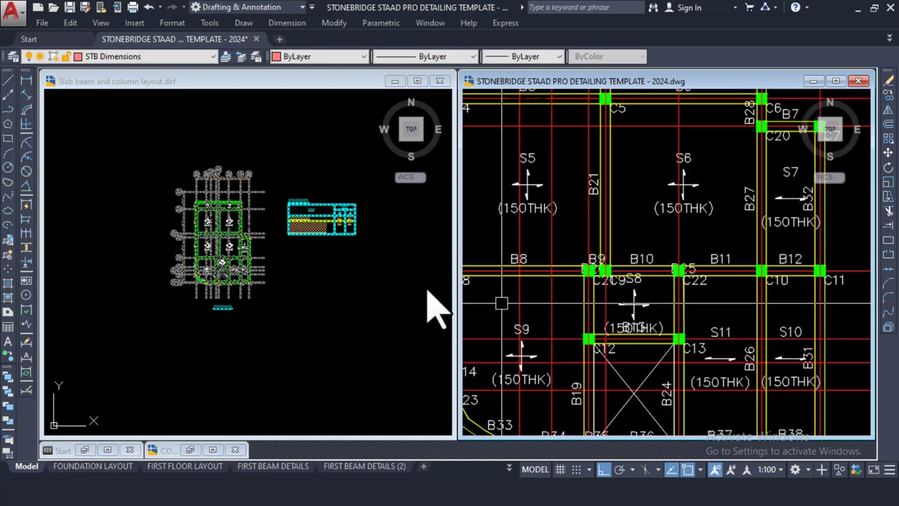
pyautogui.click(291, 206)
pyautogui.scroll(5, 235, 233)
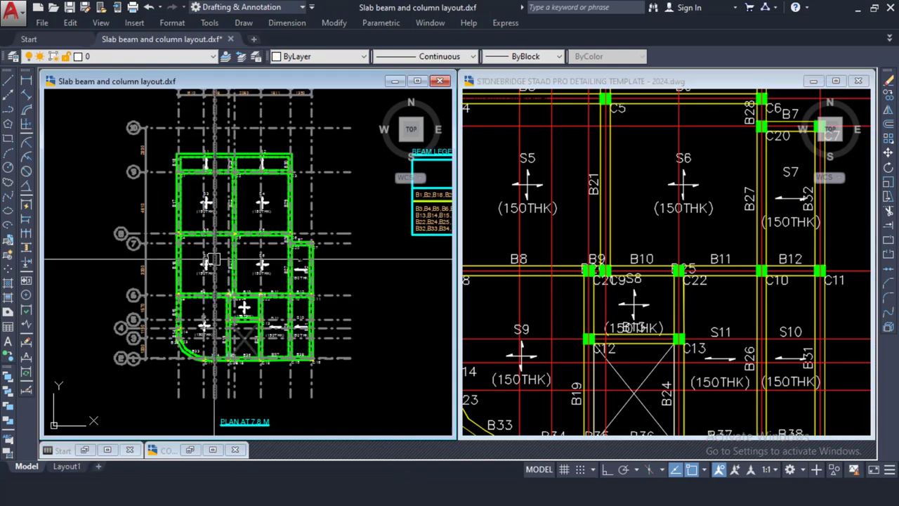
pyautogui.scroll(3, 213, 259)
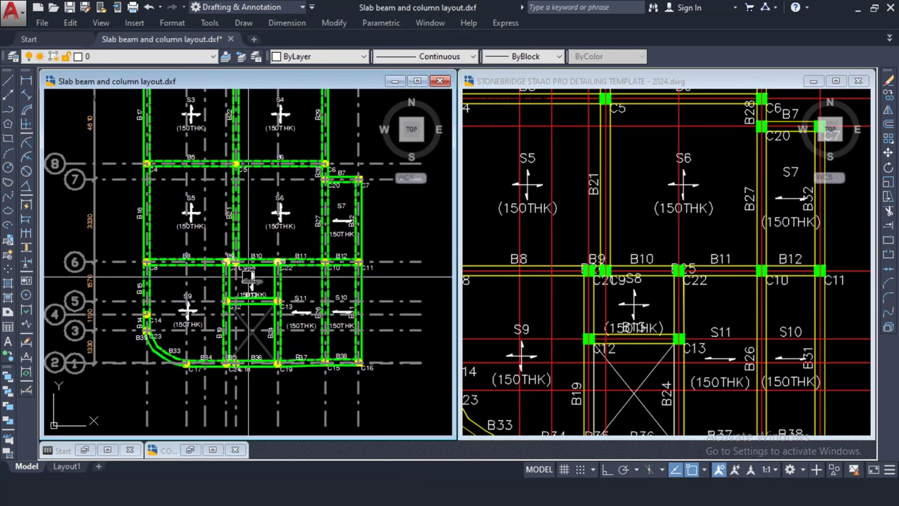
pyautogui.click(636, 239)
pyautogui.scroll(-6, 649, 211)
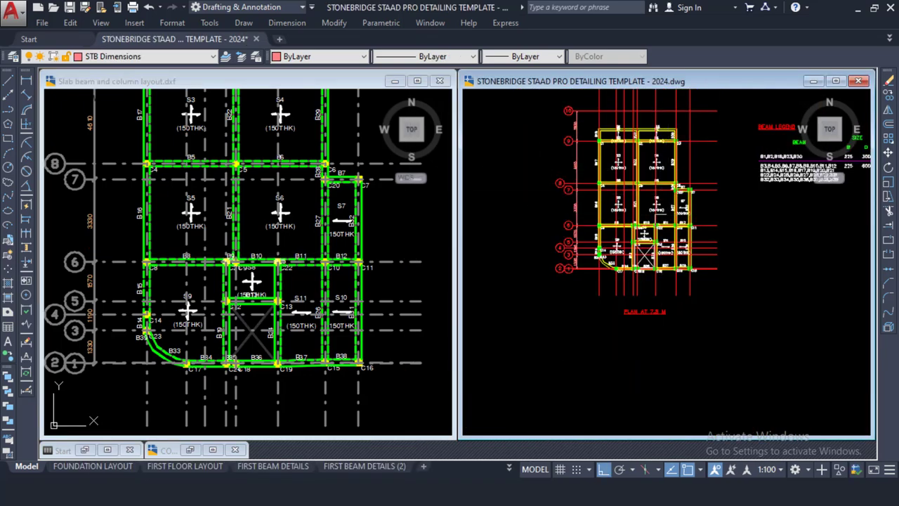
pyautogui.scroll(4, 560, 171)
pyautogui.scroll(-4, 597, 210)
# Examine the template's own sample floor layout sheet, including its beam labels, columns and slab thickness notes
pyautogui.moveTo(597, 300); pyautogui.dragTo(597, 176, button='middle')
pyautogui.scroll(-8, 615, 191)
pyautogui.moveTo(615, 344); pyautogui.dragTo(622, 190, button='middle')
pyautogui.scroll(-4, 622, 190)
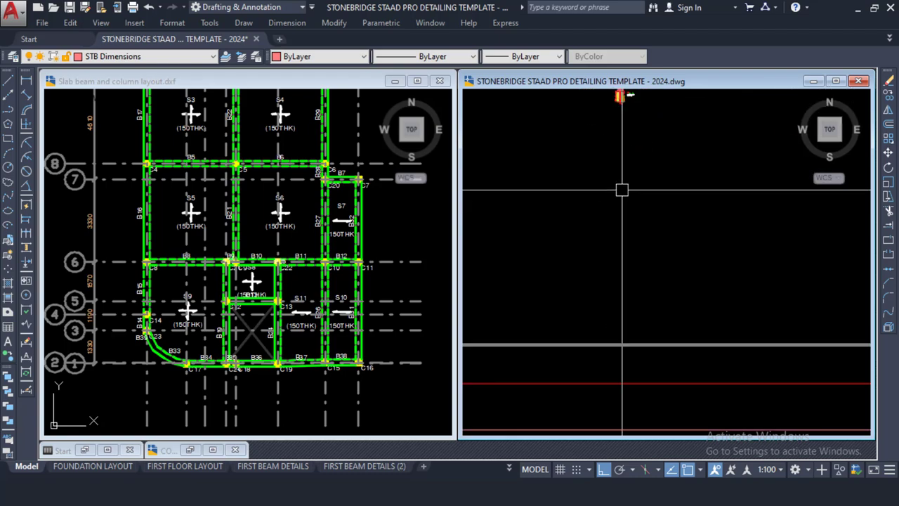
pyautogui.moveTo(648, 293); pyautogui.dragTo(638, 187, button='middle')
pyautogui.scroll(10, 590, 269)
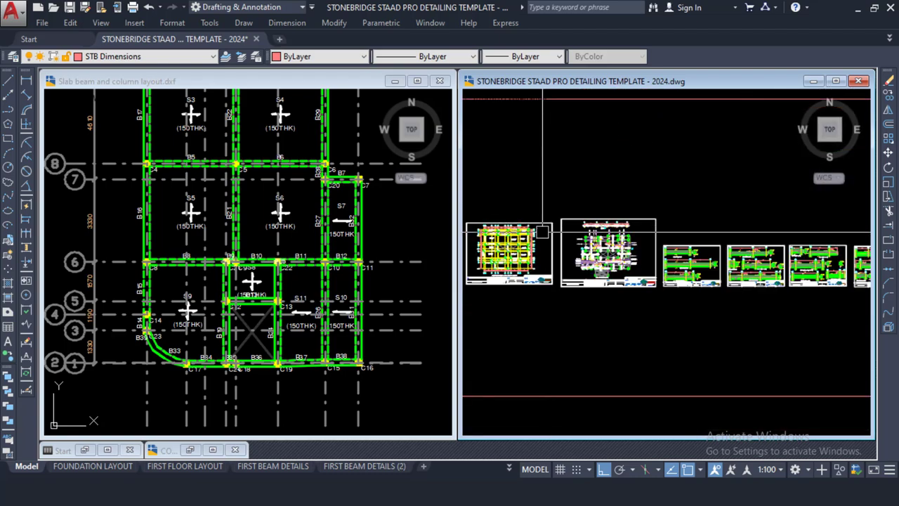
pyautogui.scroll(8, 712, 237)
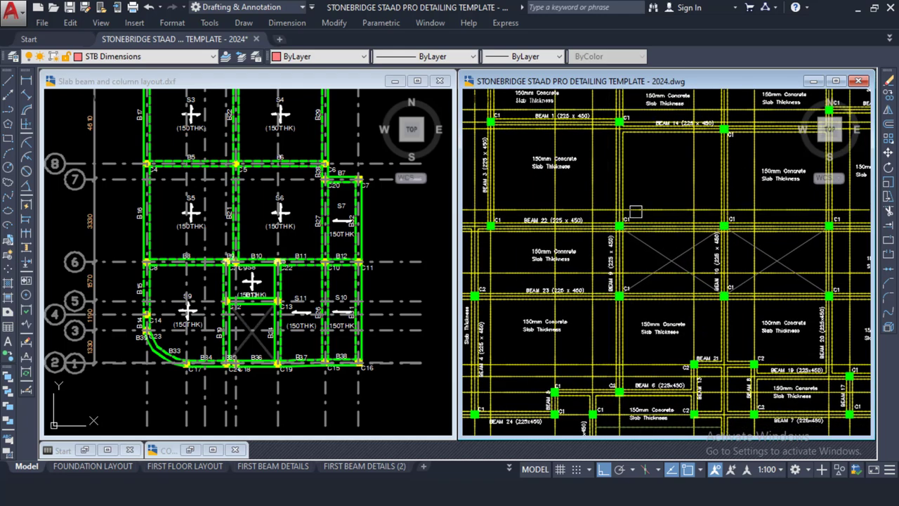
pyautogui.scroll(-10, 586, 249)
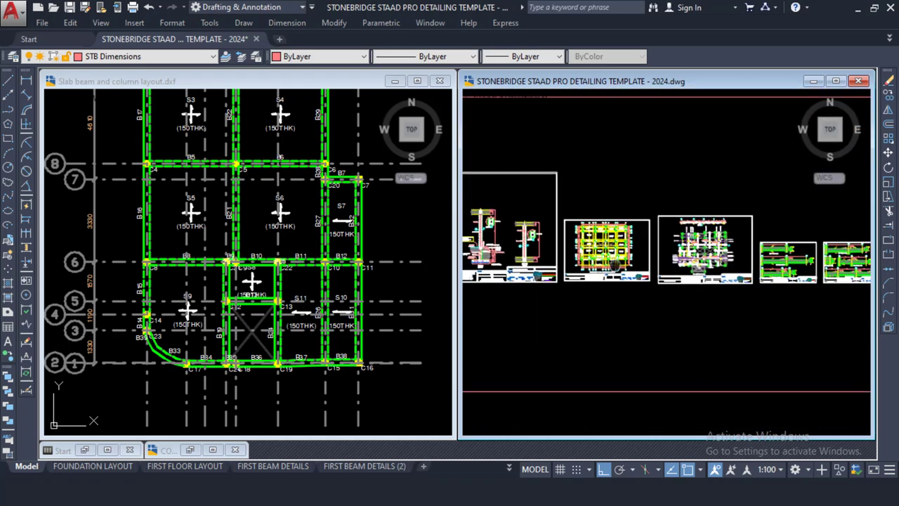
# Close the Slab beam and column layout drawing without saving and open Beam 001 from the STAAD PRO folder
pyautogui.click(232, 237)
pyautogui.scroll(-8, 235, 249)
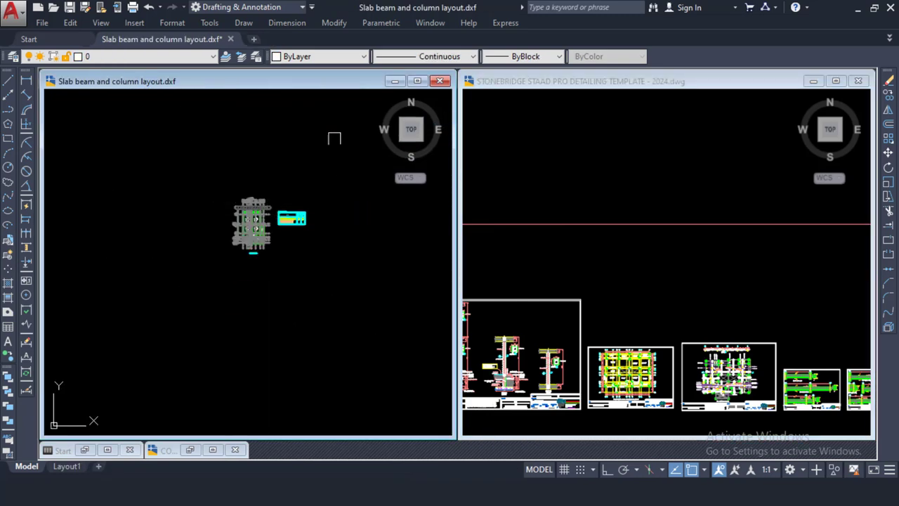
pyautogui.click(440, 81)
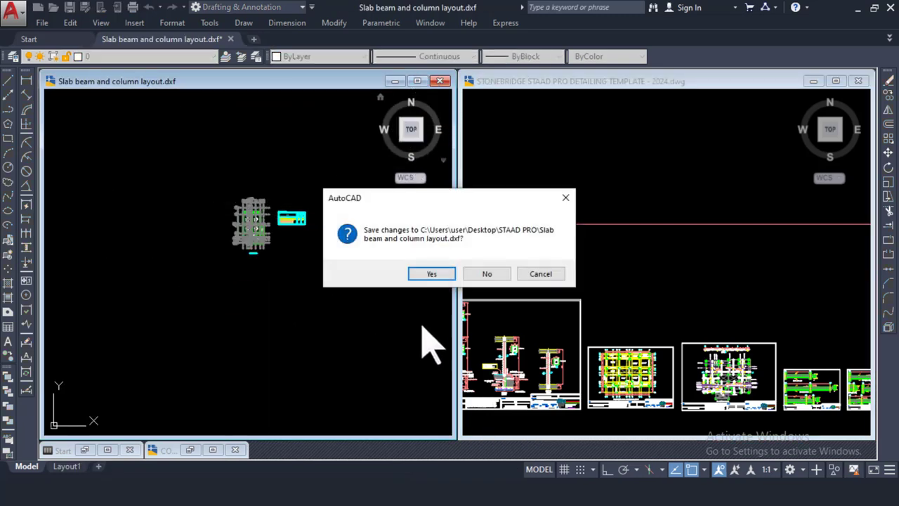
pyautogui.click(487, 274)
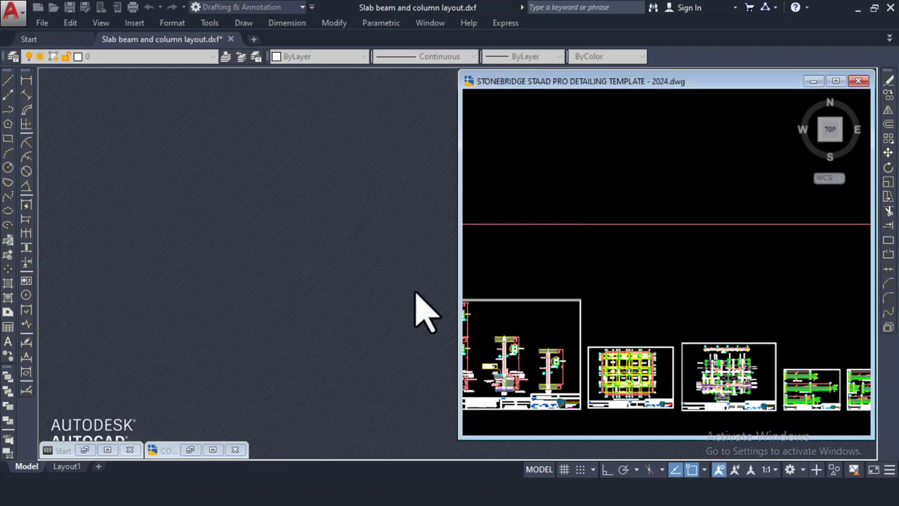
pyautogui.click(355, 492)
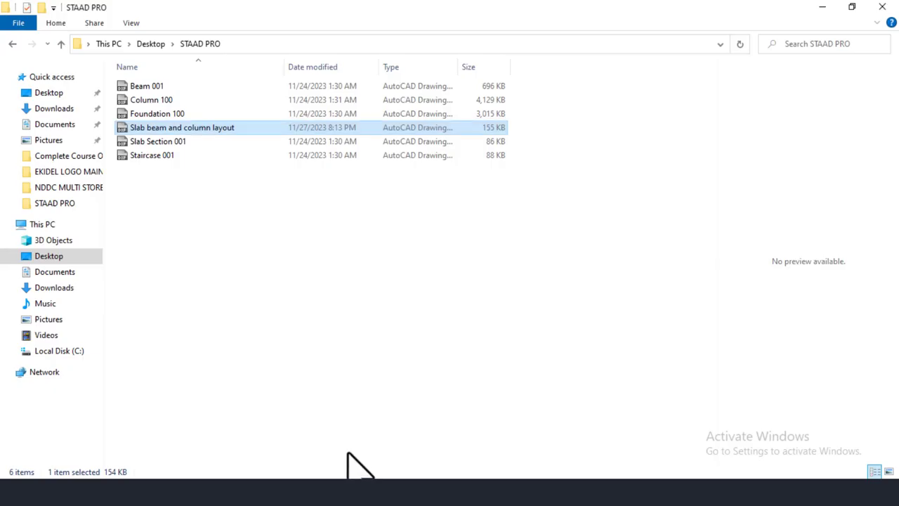
pyautogui.click(182, 87)
pyautogui.doubleClick(182, 87)
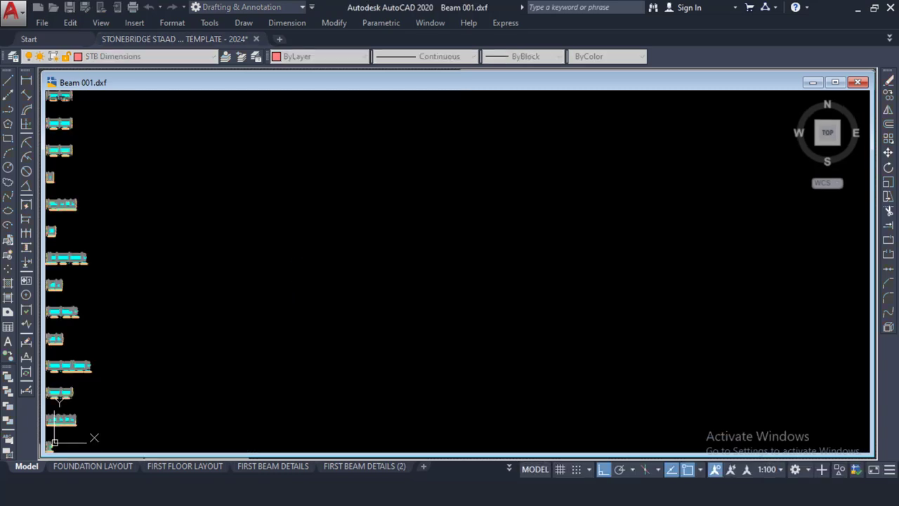
# Tile the Beam 001 and template drawings vertically, with the template's open area beside the pasted slab and staircase details in view
pyautogui.scroll(3, 290, 199)
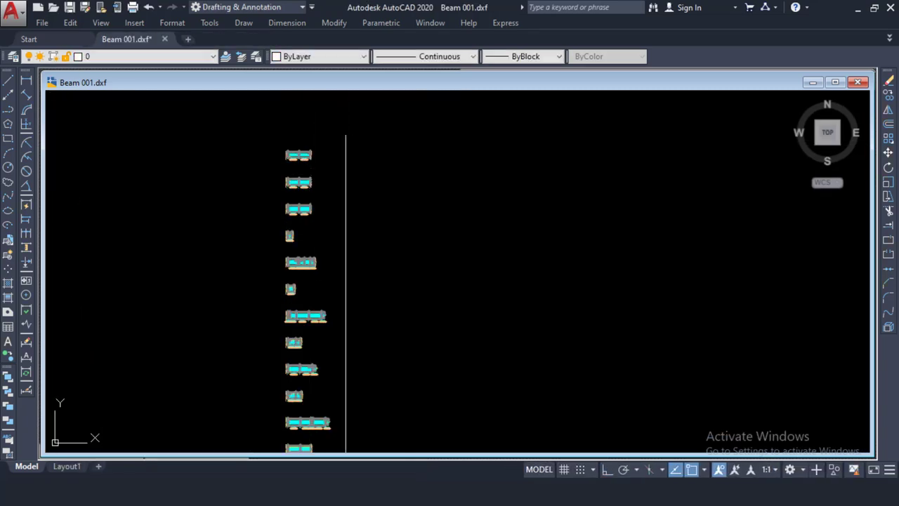
pyautogui.click(439, 28)
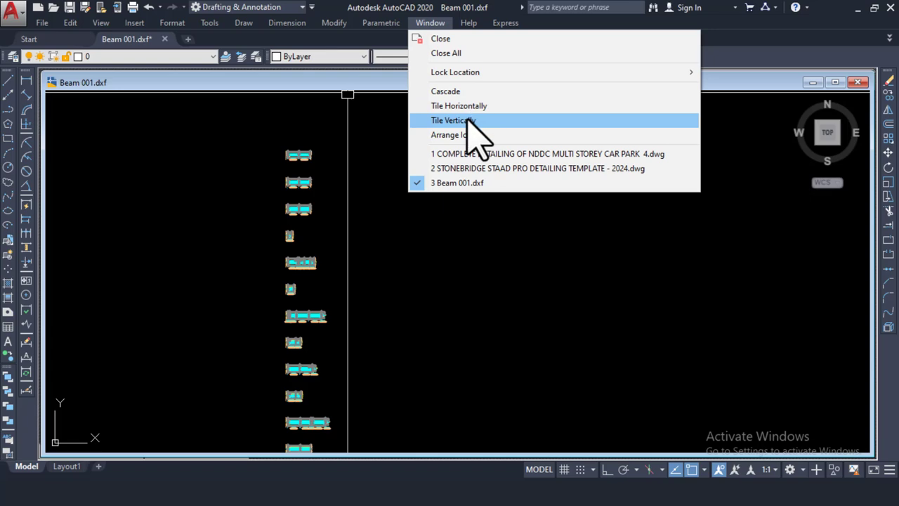
pyautogui.click(468, 120)
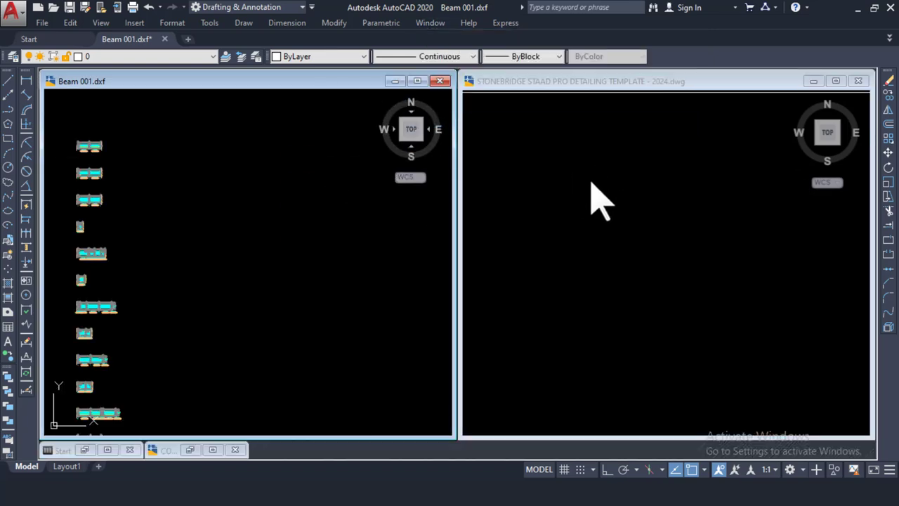
pyautogui.click(593, 184)
pyautogui.scroll(-4, 609, 192)
pyautogui.moveTo(616, 211); pyautogui.dragTo(660, 349, button='middle')
pyautogui.scroll(-6, 646, 249)
pyautogui.moveTo(636, 215); pyautogui.dragTo(668, 357, button='middle')
pyautogui.scroll(6, 679, 241)
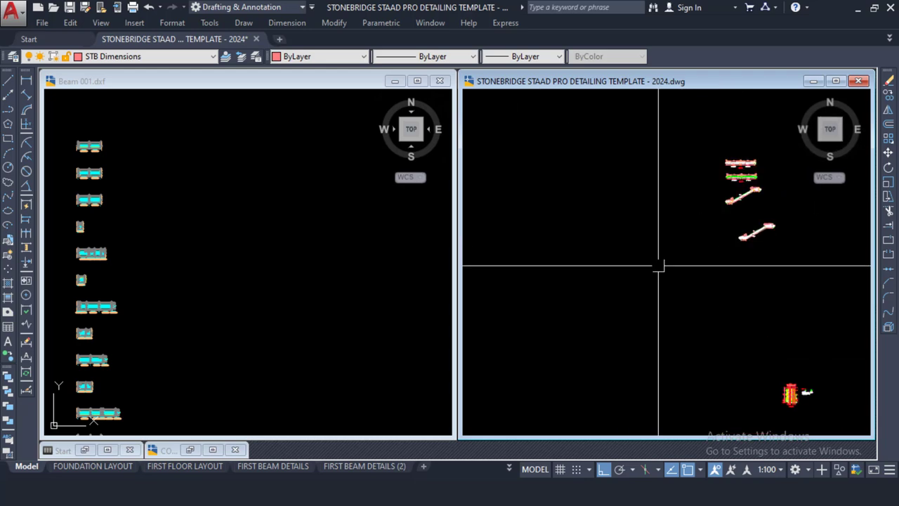
pyautogui.moveTo(658, 265); pyautogui.dragTo(607, 246, button='middle')
# Copy the entire column of beam details from Beam 001
pyautogui.click(232, 228)
pyautogui.scroll(-4, 251, 181)
pyautogui.click(295, 128)
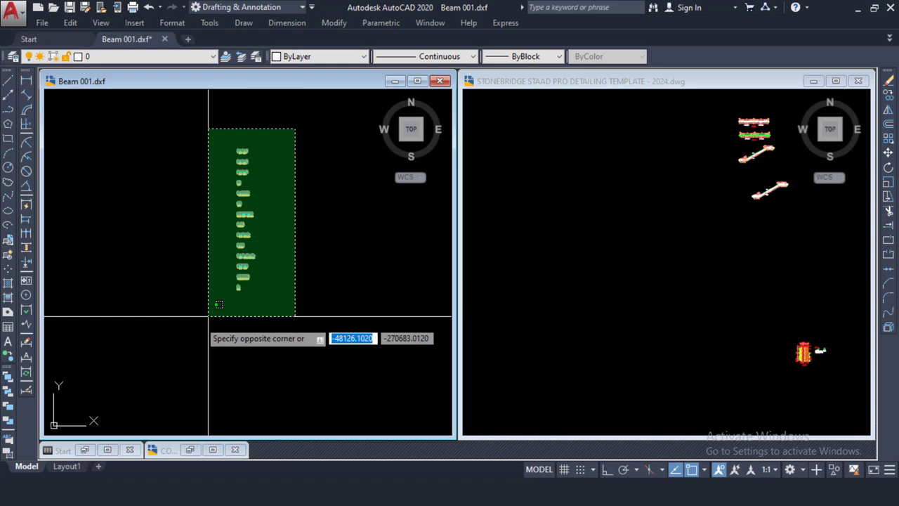
pyautogui.click(209, 314)
pyautogui.rightClick(187, 178)
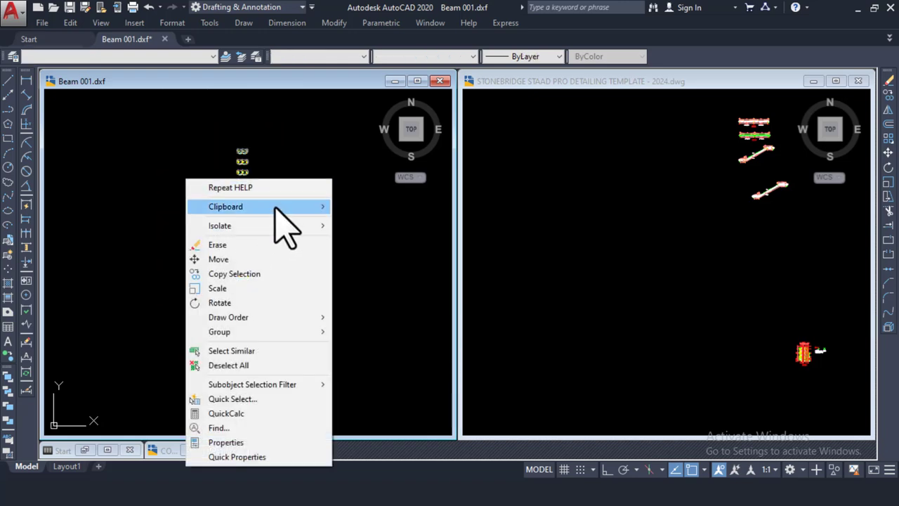
pyautogui.moveTo(275, 206)
pyautogui.click(360, 221)
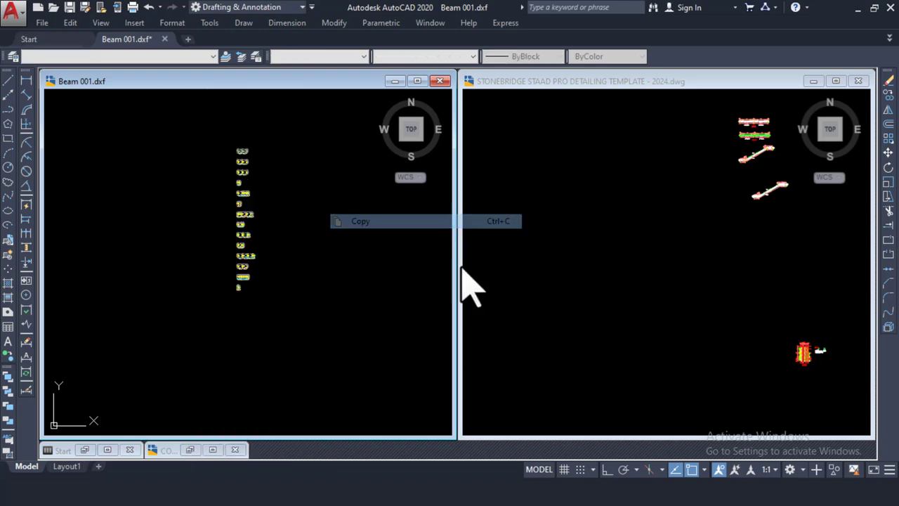
# Paste the copied beam details into the template, in the open area beside the pasted slab and staircase details
pyautogui.click(511, 261)
pyautogui.rightClick(564, 206)
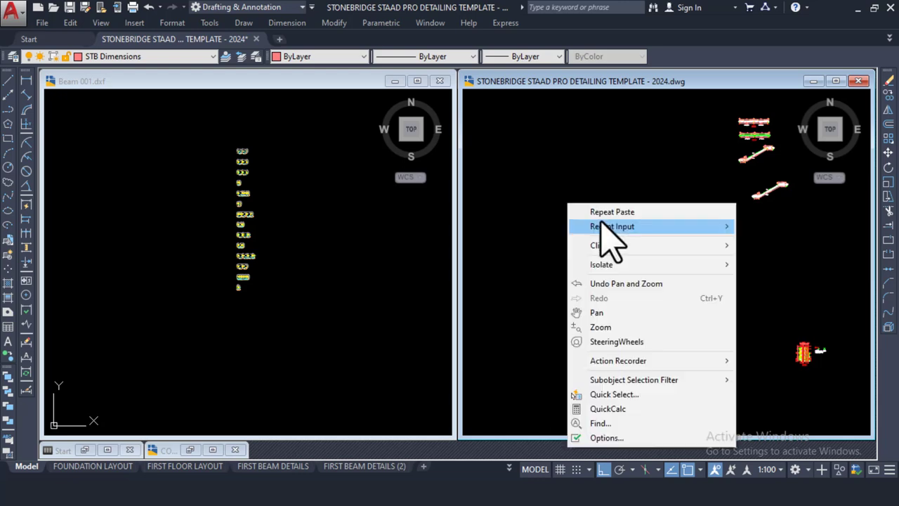
pyautogui.moveTo(653, 246)
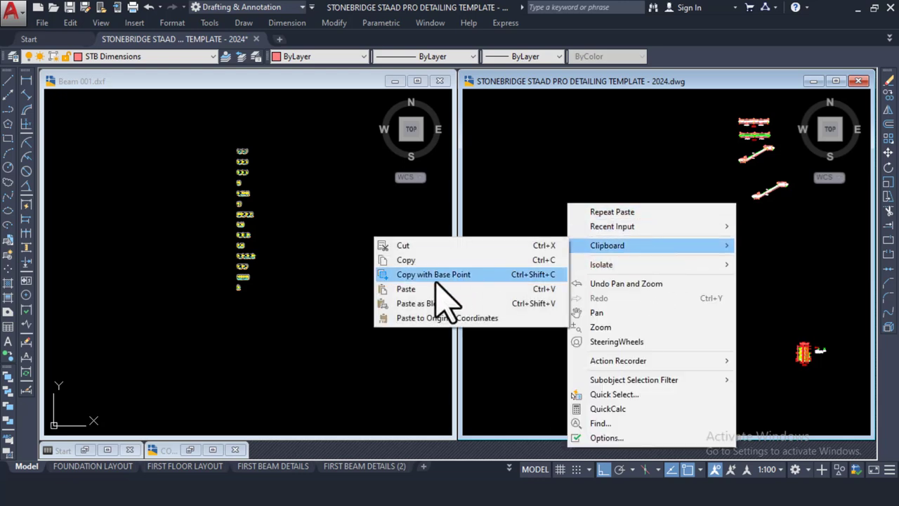
pyautogui.click(485, 289)
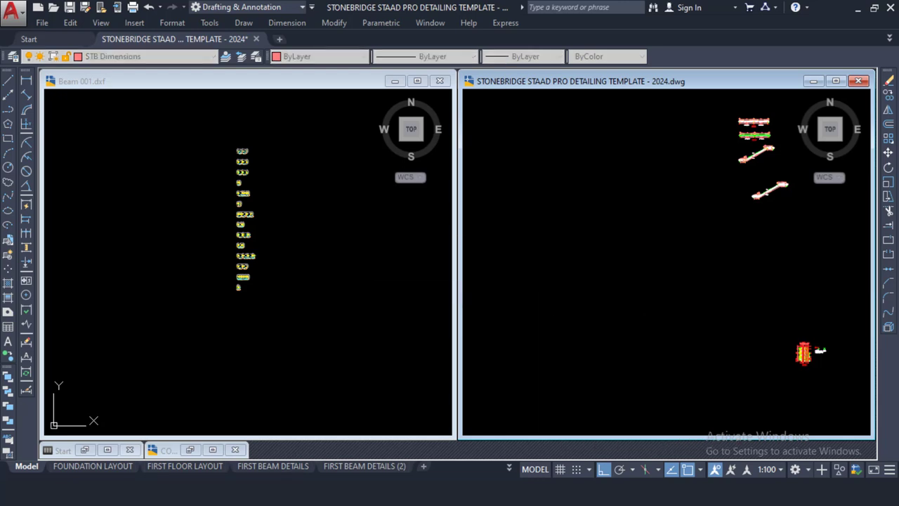
# Compare the B1 225x300 beam detail's reinforcement, leaders and text in the template with the original in Beam 001
pyautogui.scroll(5, 562, 210)
pyautogui.scroll(8, 574, 120)
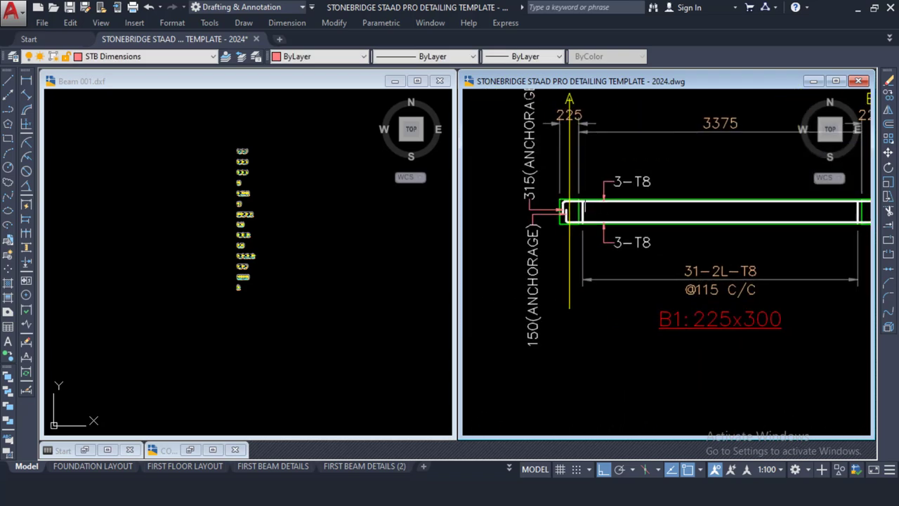
pyautogui.scroll(3, 592, 194)
pyautogui.click(295, 191)
pyautogui.scroll(6, 241, 153)
pyautogui.scroll(8, 241, 154)
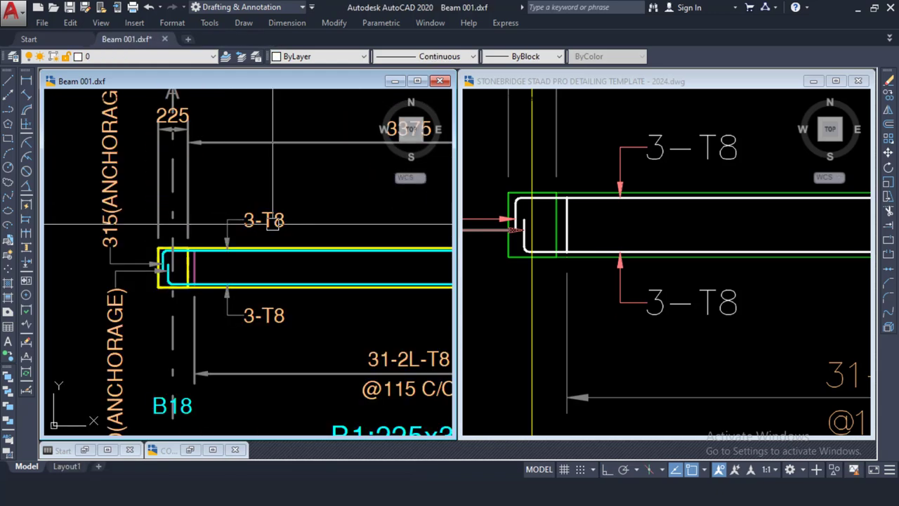
pyautogui.moveTo(222, 217); pyautogui.dragTo(178, 215, button='middle')
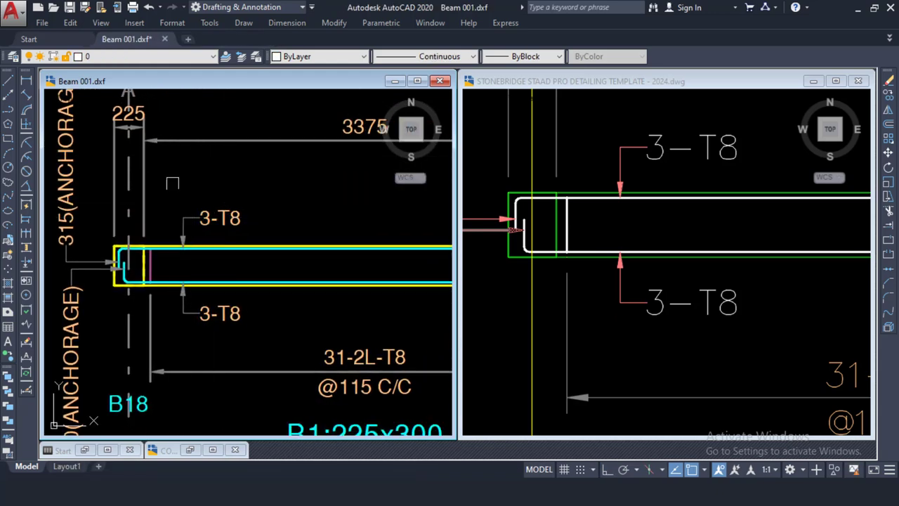
pyautogui.click(602, 157)
pyautogui.scroll(-5, 604, 204)
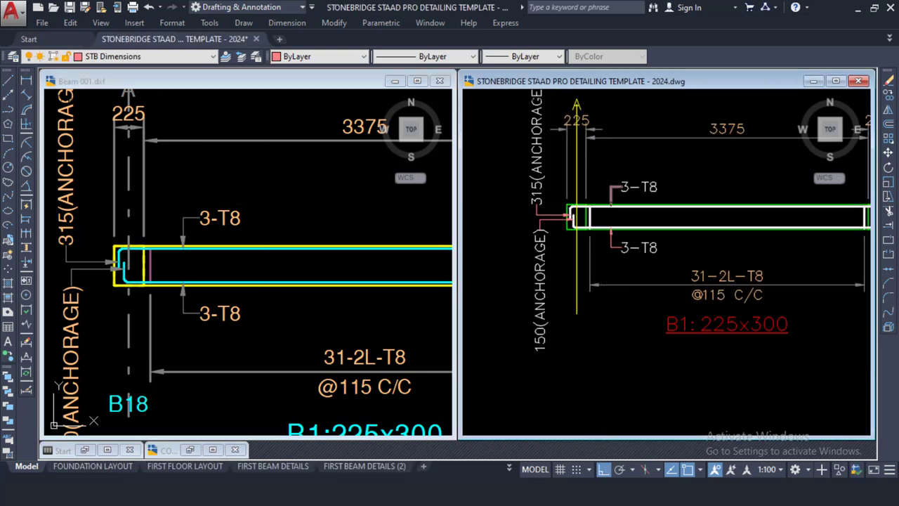
pyautogui.scroll(4, 585, 195)
pyautogui.scroll(-6, 591, 209)
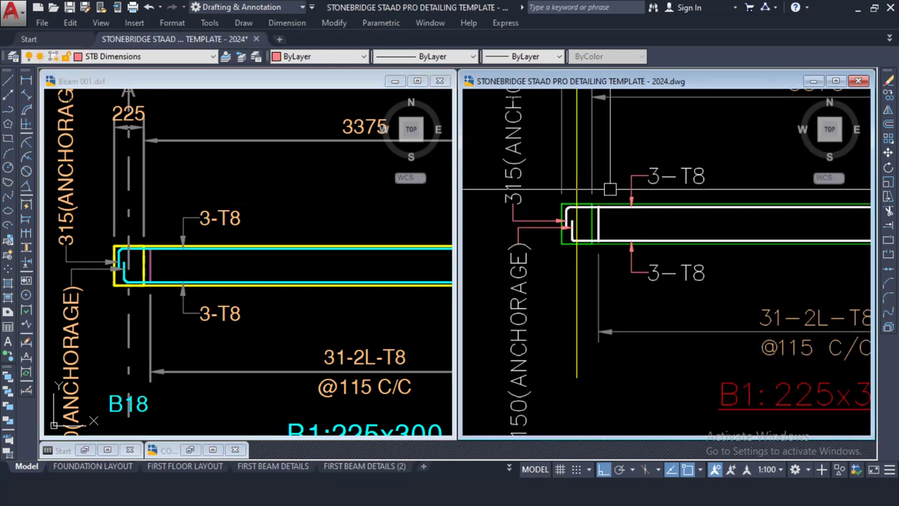
# Examine the pasted B3 and B4 225x600 beam details in the template, checking their bar labels, stirrup notes, titles and anchorage ends
pyautogui.moveTo(637, 197); pyautogui.dragTo(642, 168, button='middle')
pyautogui.scroll(6, 635, 213)
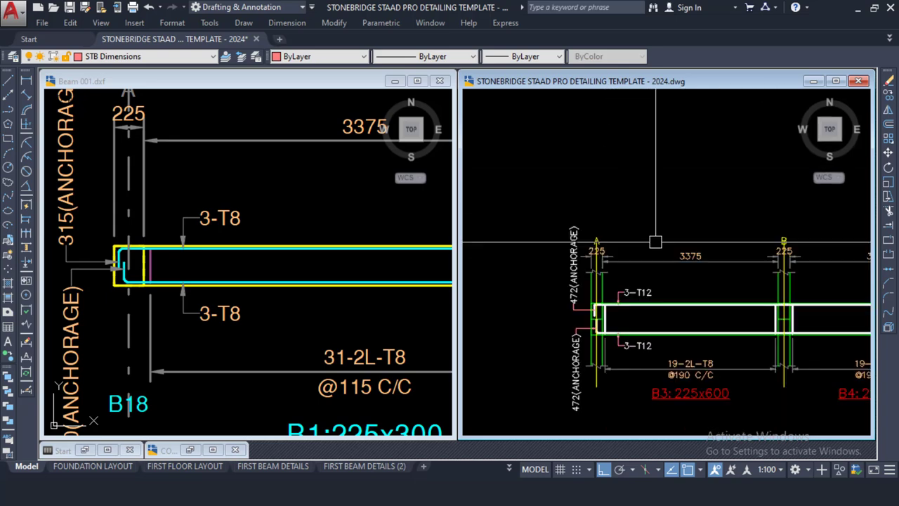
pyautogui.scroll(-2, 635, 213)
pyautogui.moveTo(638, 238); pyautogui.dragTo(636, 202, button='middle')
pyautogui.scroll(3, 660, 185)
pyautogui.scroll(-1, 664, 187)
pyautogui.moveTo(720, 240); pyautogui.dragTo(696, 210, button='middle')
pyautogui.scroll(-3, 700, 218)
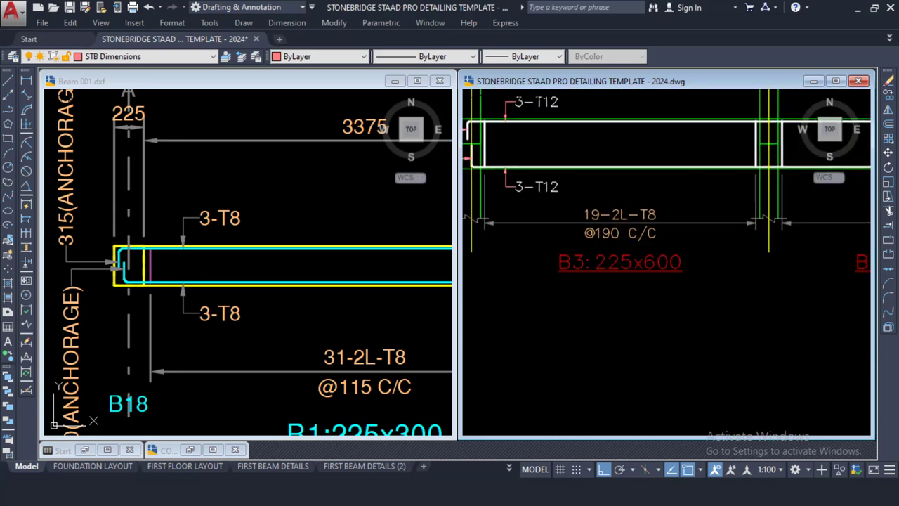
pyautogui.scroll(6, 674, 218)
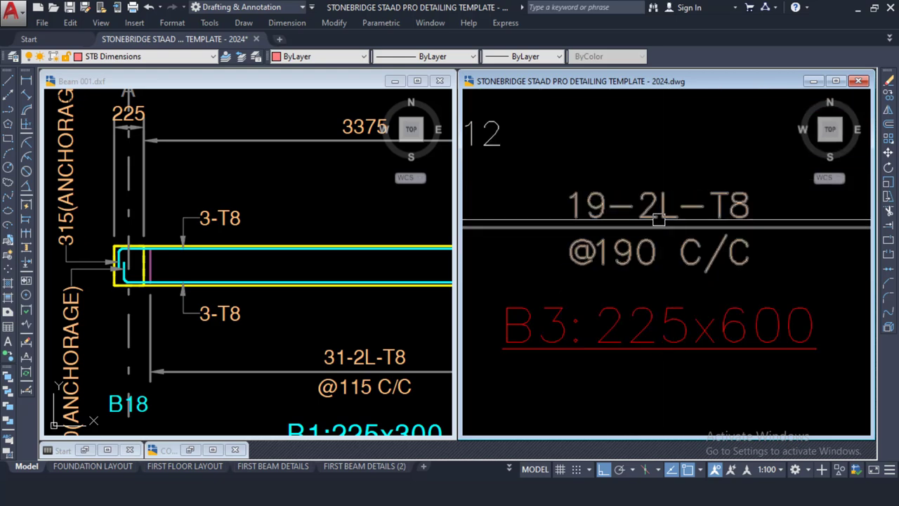
pyautogui.scroll(-3, 658, 217)
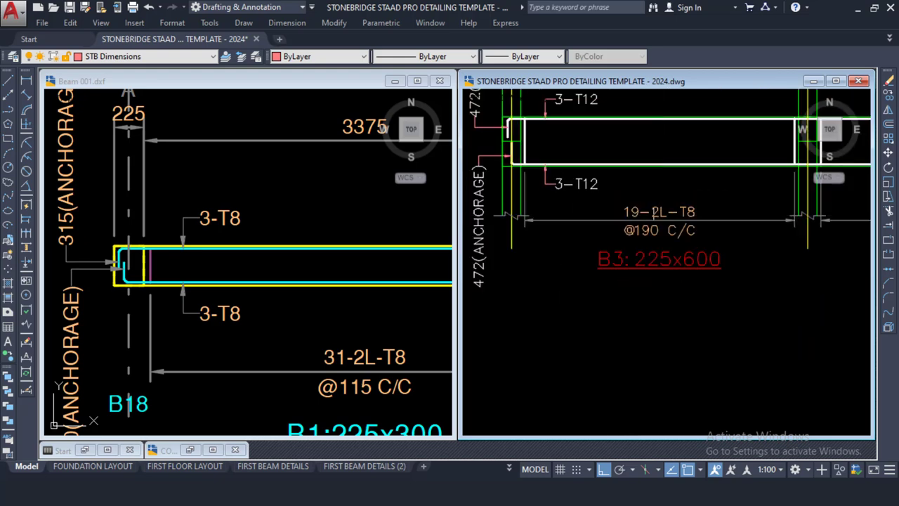
pyautogui.scroll(2, 608, 127)
pyautogui.scroll(-3, 625, 164)
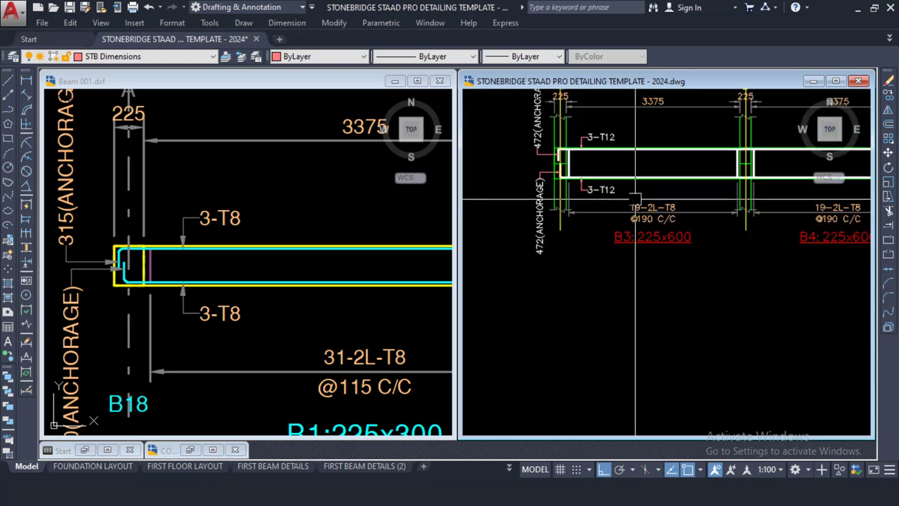
pyautogui.scroll(1, 547, 216)
pyautogui.scroll(-3, 547, 215)
pyautogui.scroll(1, 547, 216)
pyautogui.scroll(3, 724, 144)
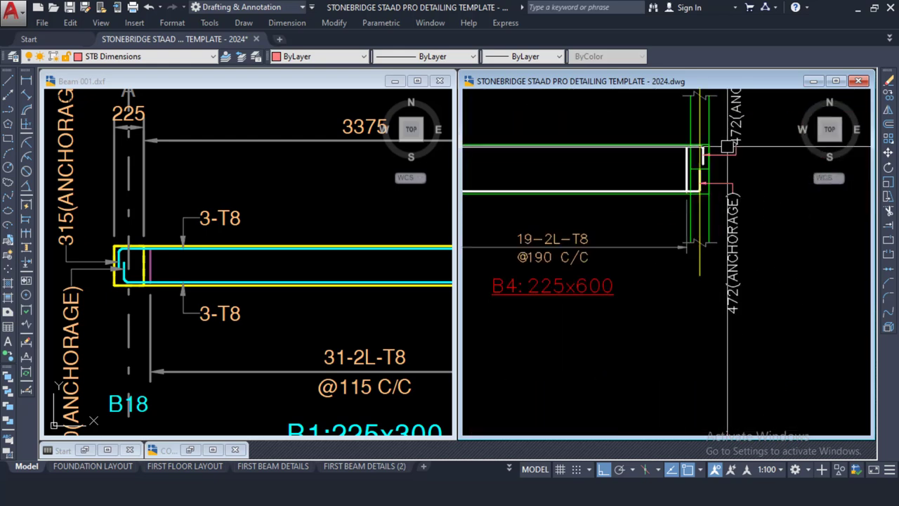
# Compare the B3 225x600 beam detail in Beam 001.dxf with its counterpart in the template drawing
pyautogui.scroll(-3, 724, 161)
pyautogui.scroll(3, 724, 161)
pyautogui.scroll(-3, 724, 161)
pyautogui.click(301, 232)
pyautogui.scroll(-4, 240, 245)
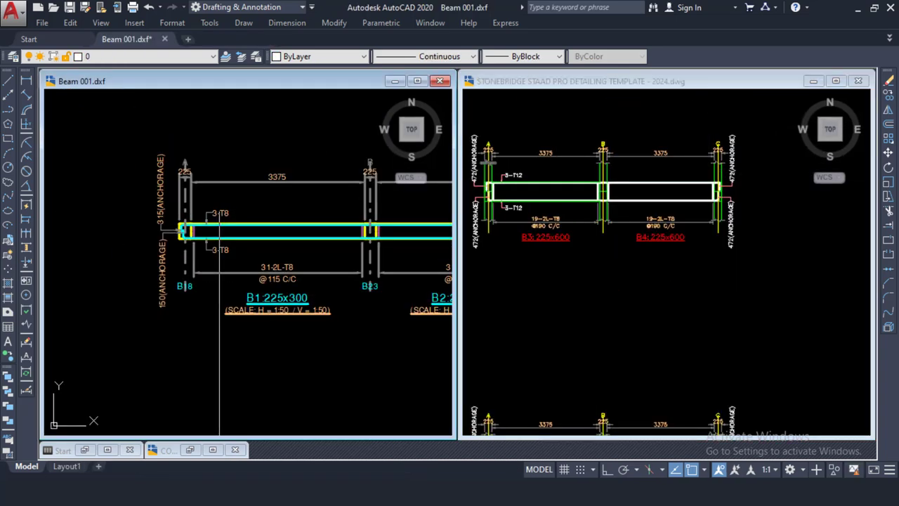
pyautogui.scroll(4, 241, 337)
pyautogui.moveTo(241, 337); pyautogui.dragTo(234, 272, button='middle')
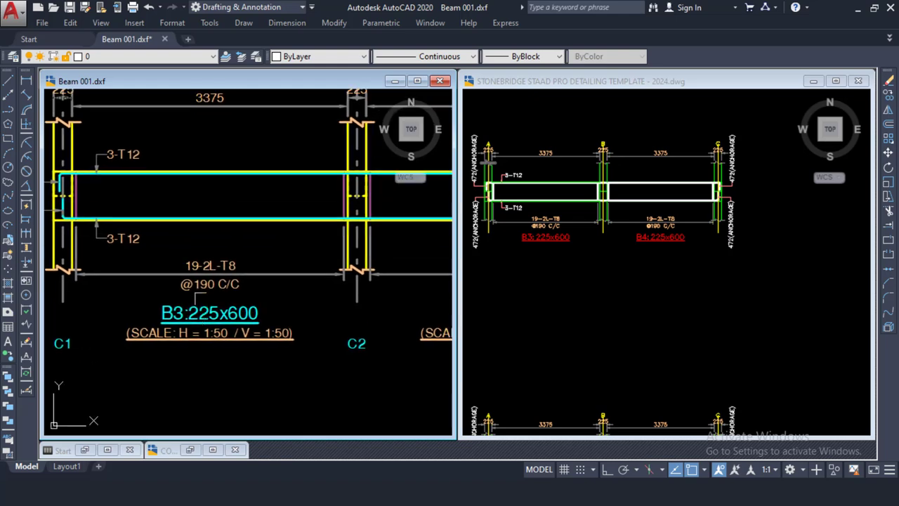
pyautogui.click(538, 281)
pyautogui.moveTo(538, 281); pyautogui.dragTo(605, 204, button='middle')
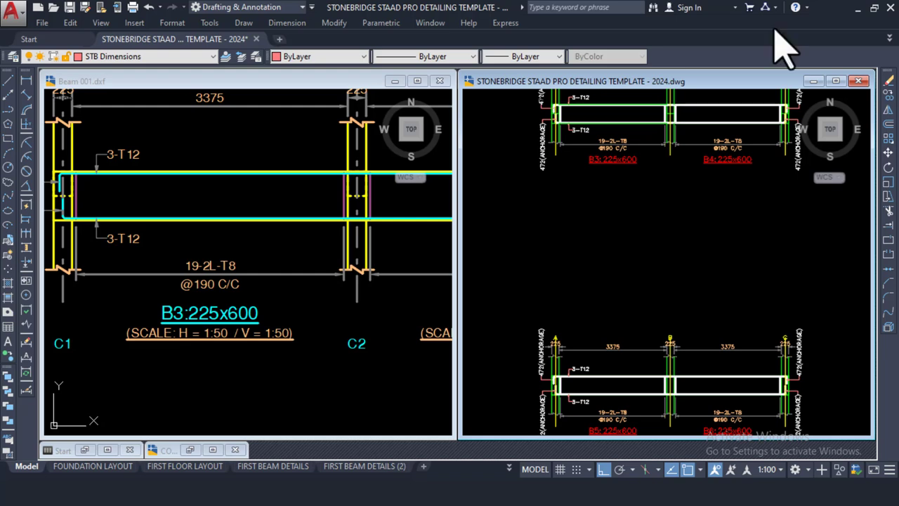
# Examine the B5 225x600 beam detail in the template drawing against the original beam details in Beam 001.dxf
pyautogui.scroll(-2, 623, 201)
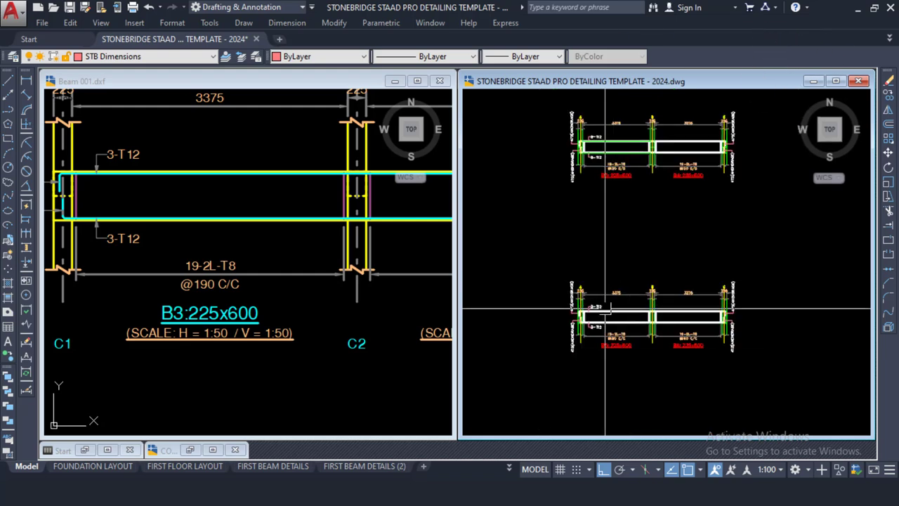
pyautogui.scroll(3, 604, 307)
pyautogui.moveTo(664, 367)
pyautogui.mouseDown(button='middle')
pyautogui.moveTo(644, 281)
pyautogui.moveTo(643, 223)
pyautogui.mouseUp(button='middle')
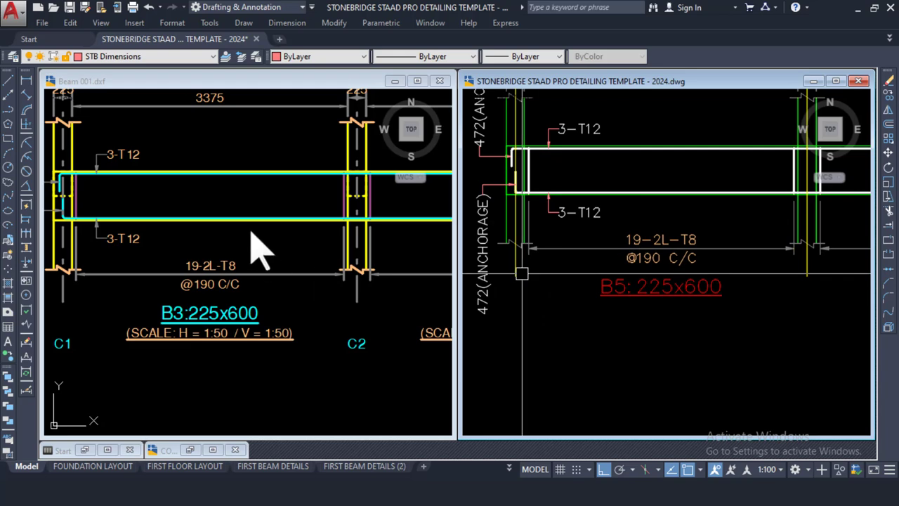
pyautogui.click(264, 253)
pyautogui.scroll(-5, 263, 253)
pyautogui.scroll(4, 264, 253)
pyautogui.scroll(-1, 263, 253)
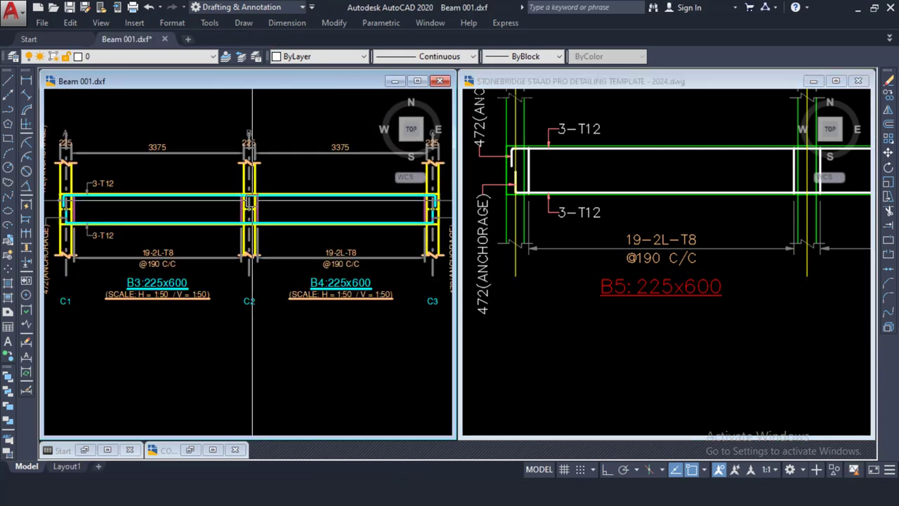
pyautogui.scroll(-1, 351, 201)
pyautogui.click(653, 210)
pyautogui.scroll(-4, 658, 169)
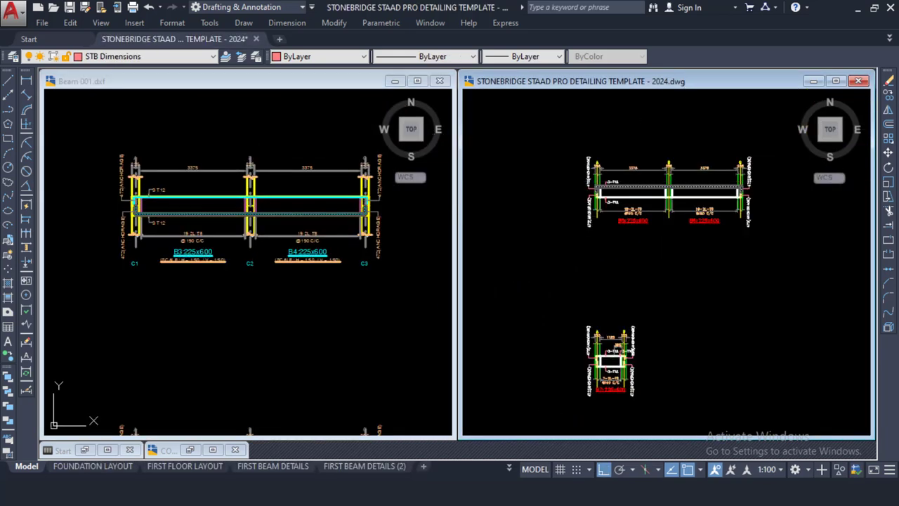
# Review the framed beam detail sheets in the template drawing alongside its column of transferred beam details
pyautogui.scroll(-6, 628, 197)
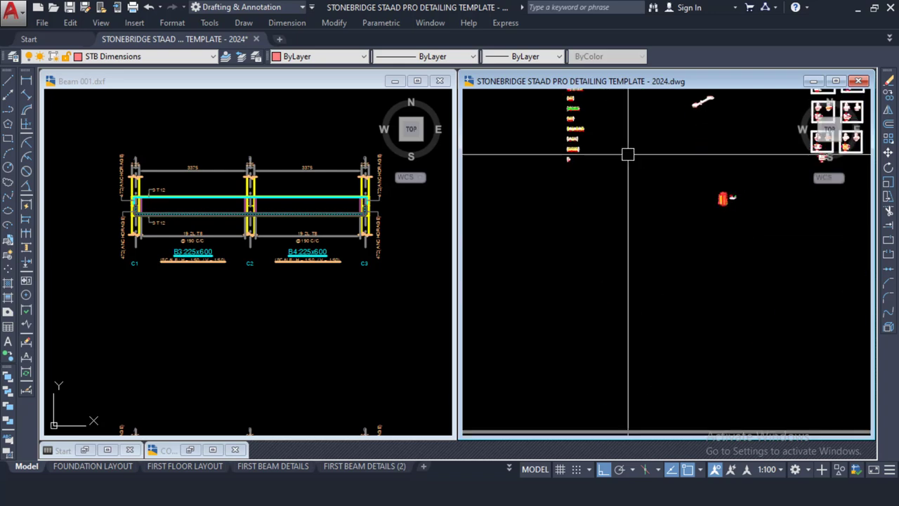
pyautogui.scroll(6, 634, 241)
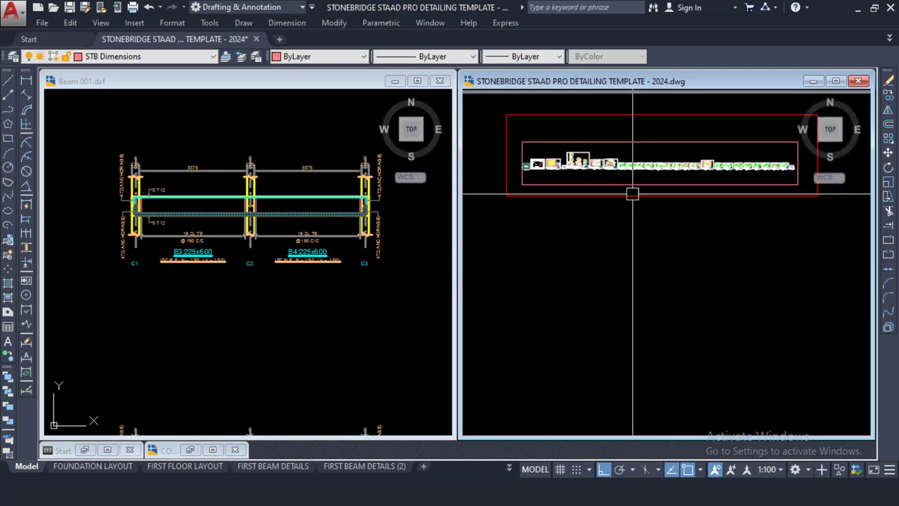
pyautogui.scroll(8, 635, 133)
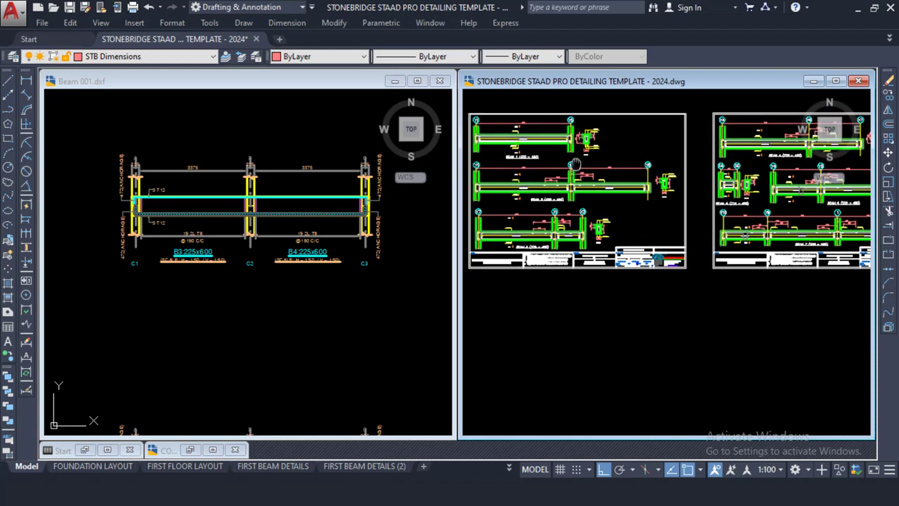
pyautogui.scroll(5, 619, 184)
pyautogui.scroll(-10, 606, 180)
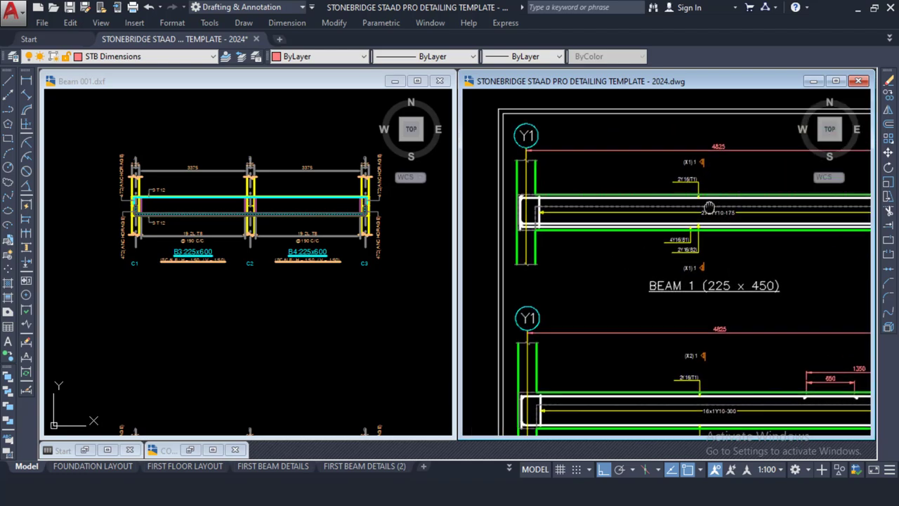
pyautogui.scroll(10, 649, 257)
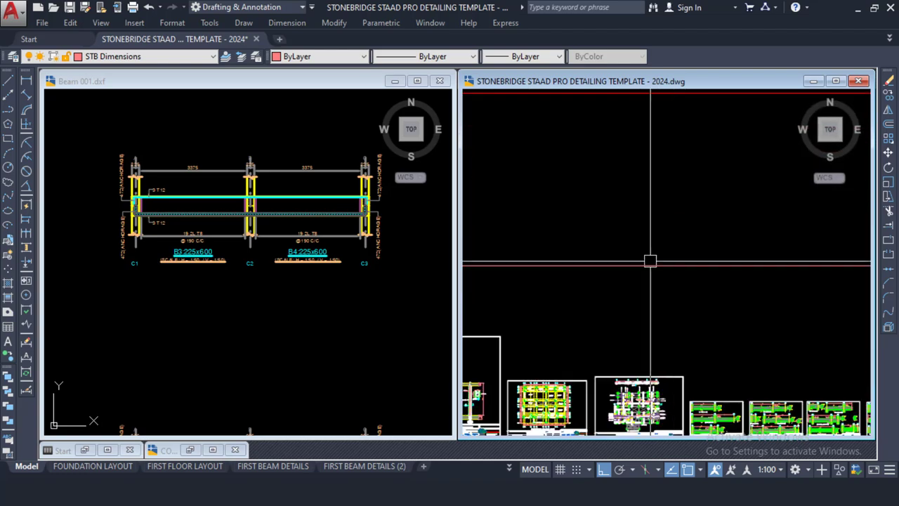
pyautogui.scroll(-5, 662, 218)
pyautogui.scroll(10, 709, 194)
pyautogui.scroll(4, 634, 203)
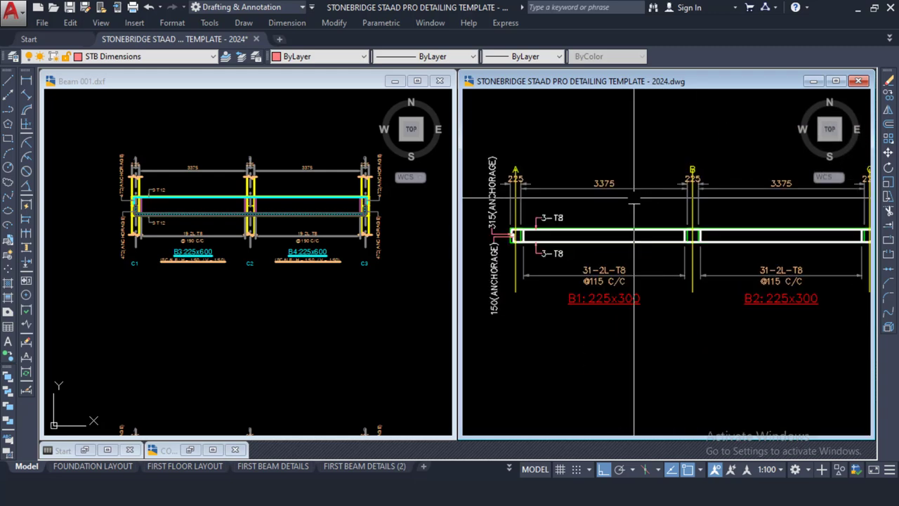
pyautogui.scroll(-10, 634, 189)
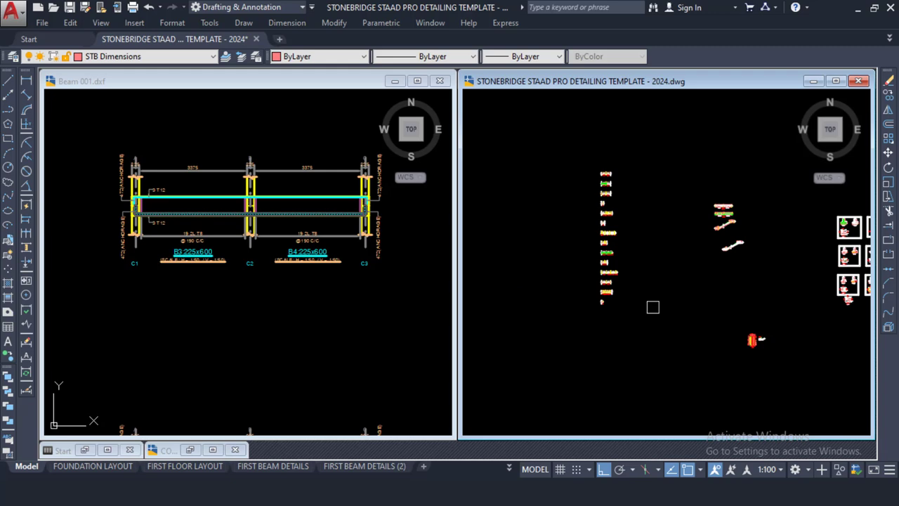
pyautogui.scroll(-5, 688, 251)
pyautogui.scroll(6, 678, 281)
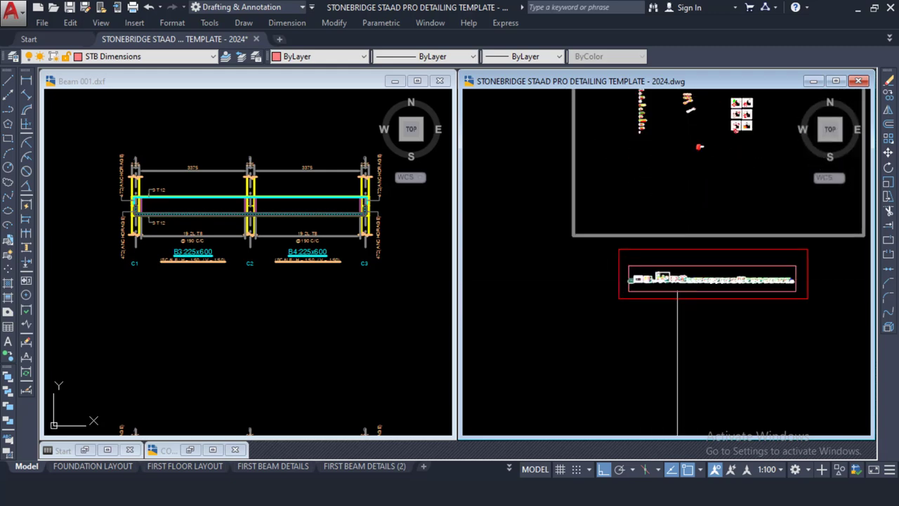
pyautogui.scroll(8, 685, 279)
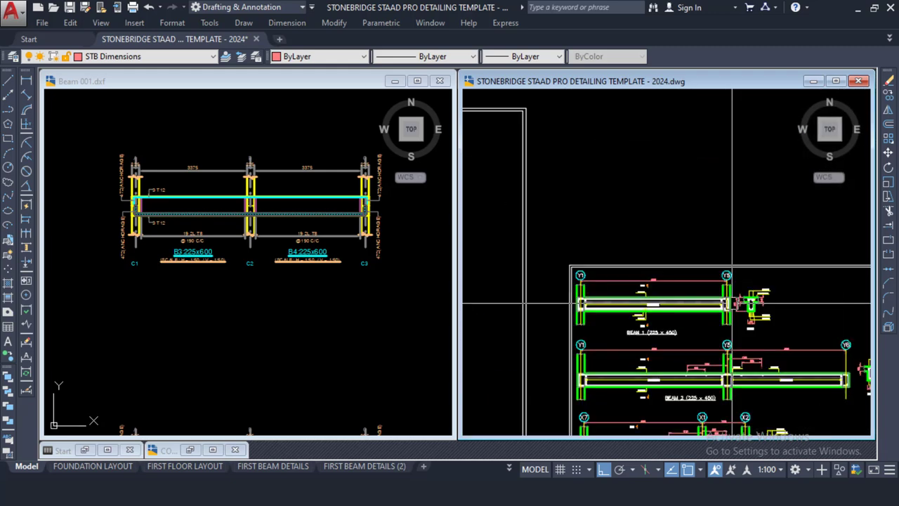
pyautogui.scroll(-8, 727, 209)
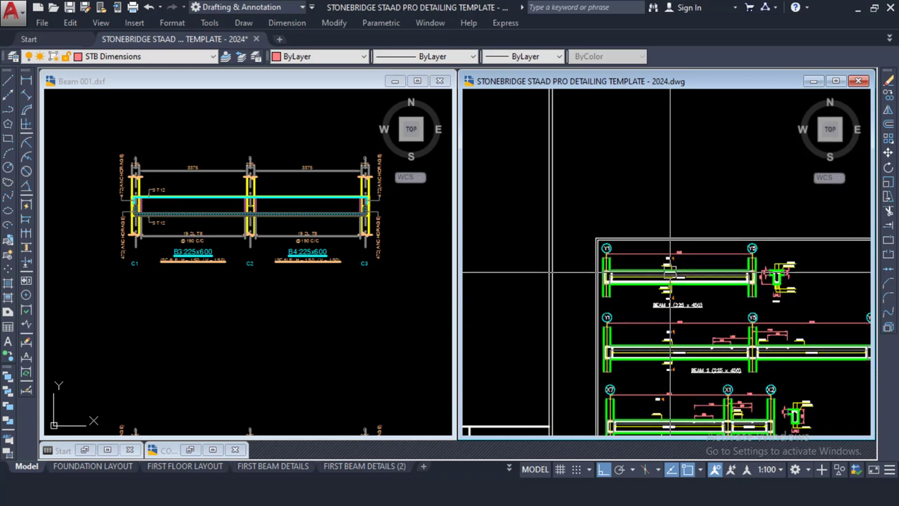
# Close Beam 001.dxf and open Column 100.dxf from the STAAD PRO folder
pyautogui.click(440, 81)
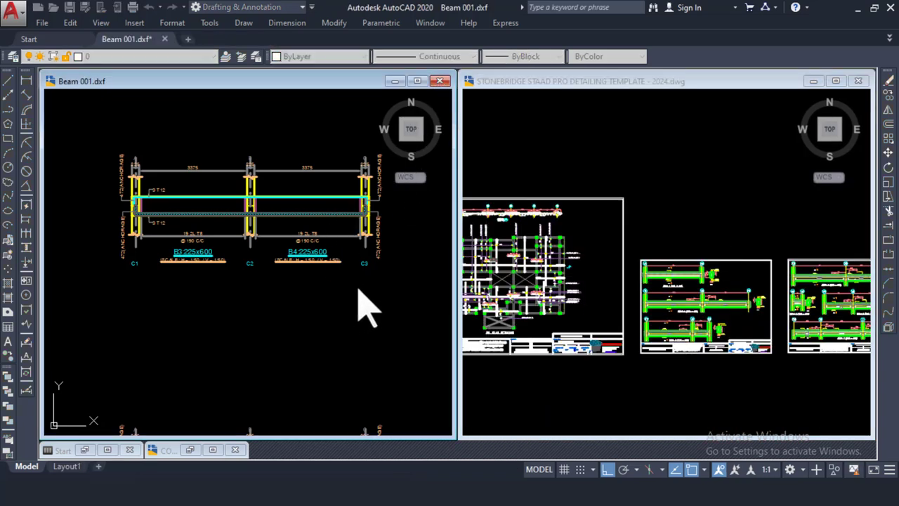
pyautogui.click(488, 274)
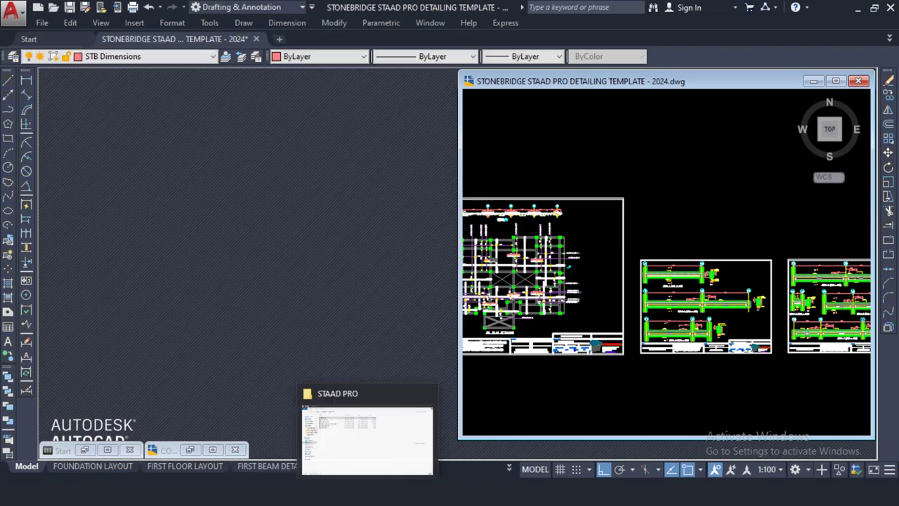
pyautogui.click(338, 416)
pyautogui.doubleClick(163, 106)
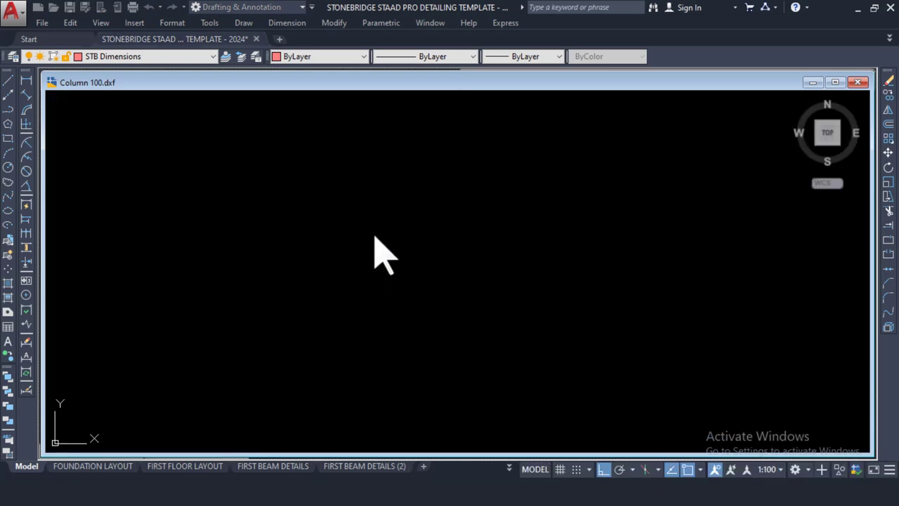
# Tile Column 100.dxf and the template drawing vertically, side by side
pyautogui.click(431, 24)
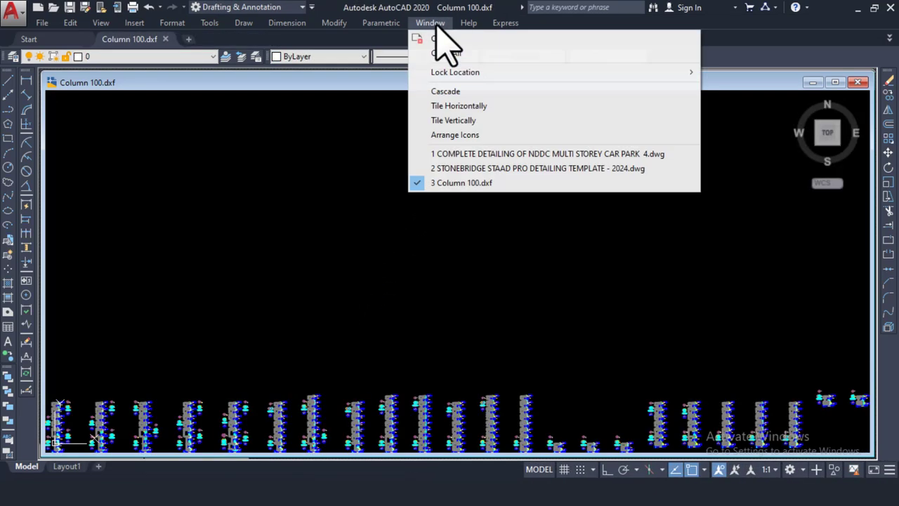
pyautogui.click(453, 121)
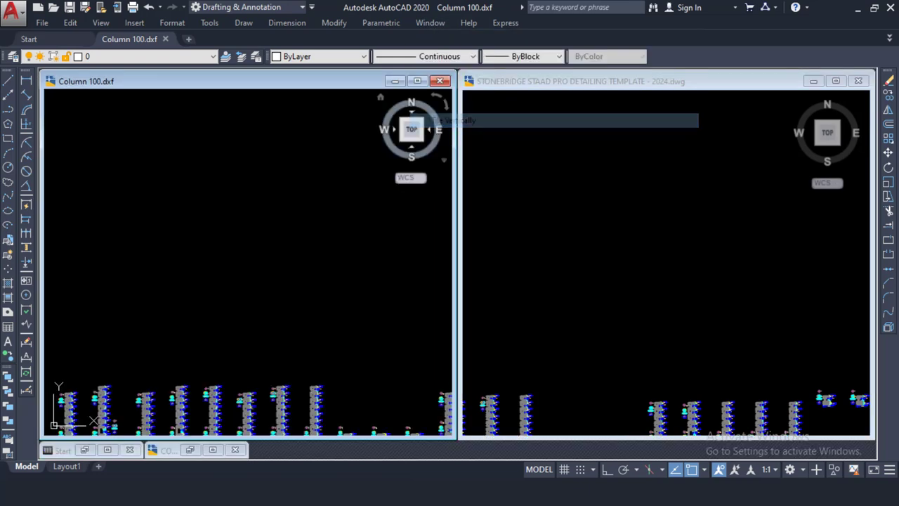
pyautogui.click(621, 218)
pyautogui.scroll(-6, 616, 207)
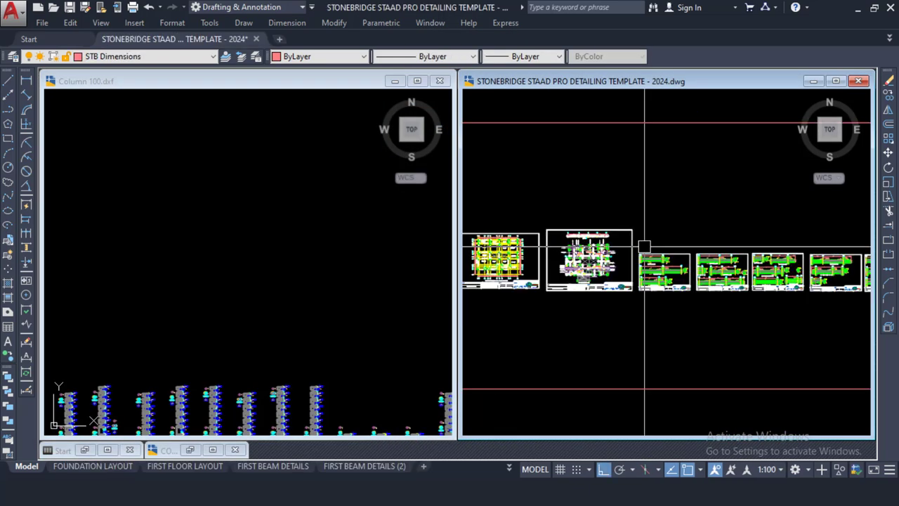
pyautogui.scroll(8, 613, 198)
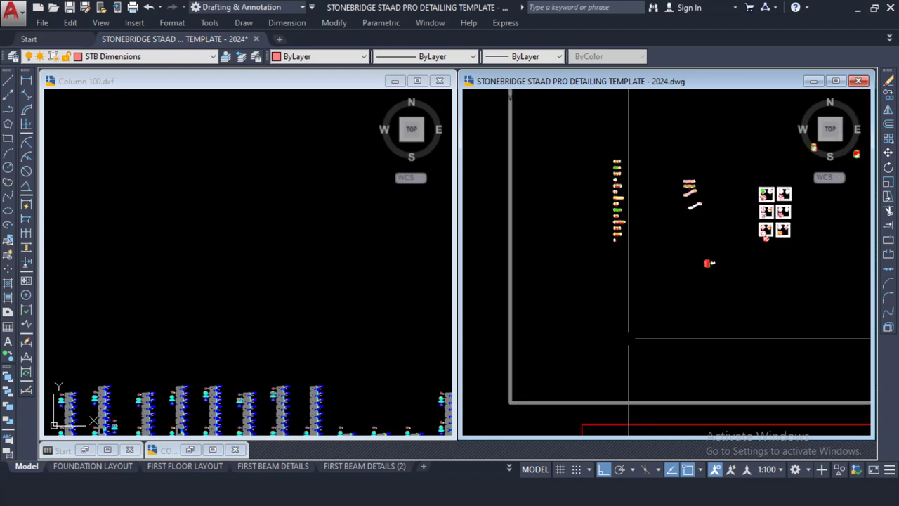
pyautogui.moveTo(629, 170); pyautogui.dragTo(726, 232, button='middle')
# Select all the column details in Column 100.dxf and copy them to the clipboard
pyautogui.click(133, 330)
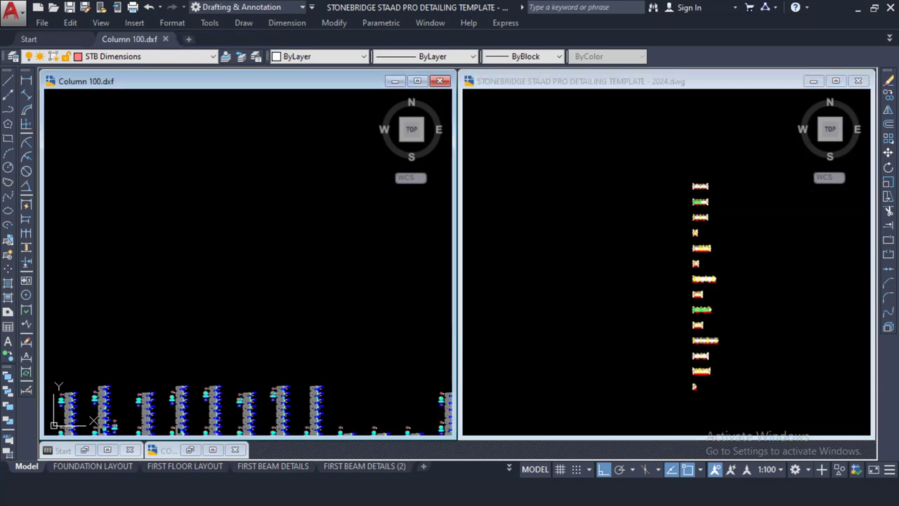
pyautogui.scroll(-3, 243, 278)
pyautogui.moveTo(243, 279); pyautogui.dragTo(269, 304, button='middle')
pyautogui.scroll(8, 161, 305)
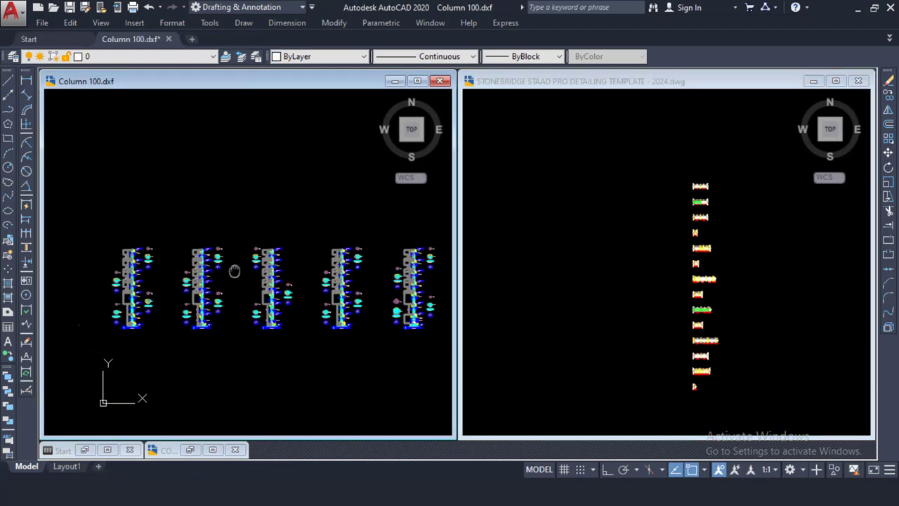
pyautogui.scroll(-8, 200, 240)
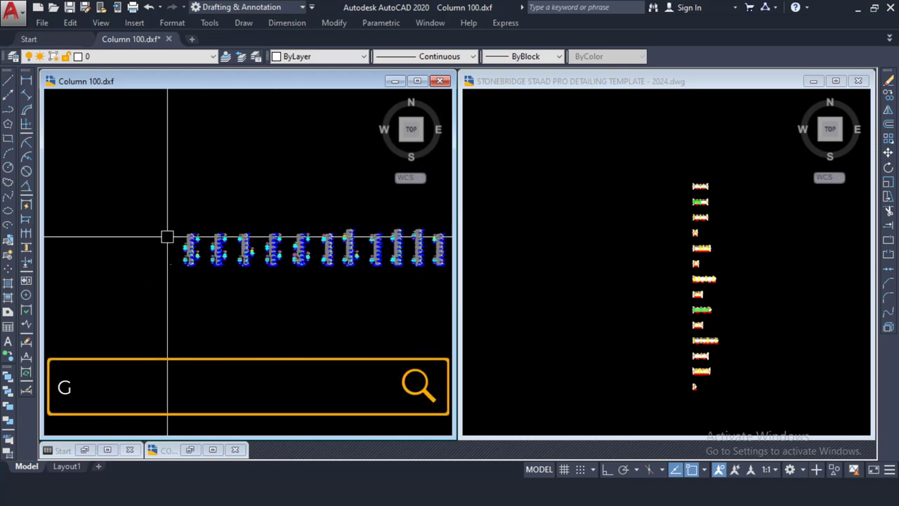
pyautogui.click(143, 207)
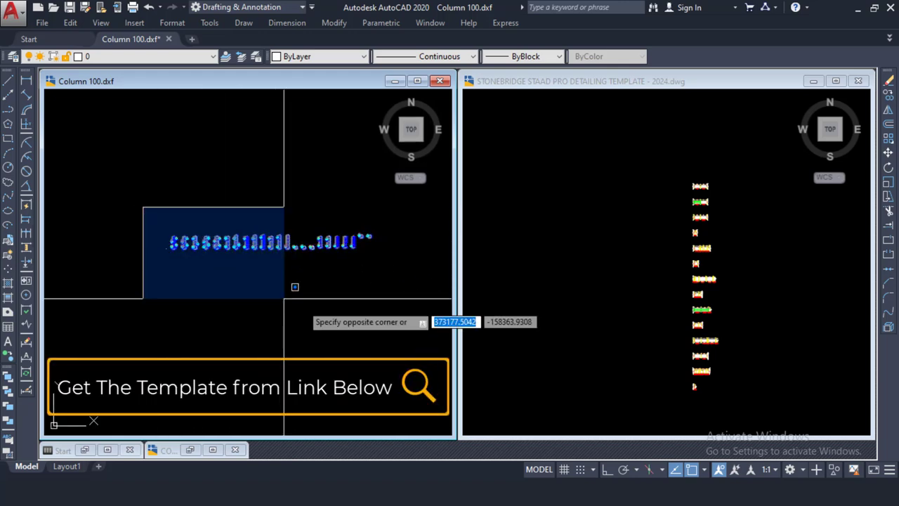
pyautogui.click(283, 299)
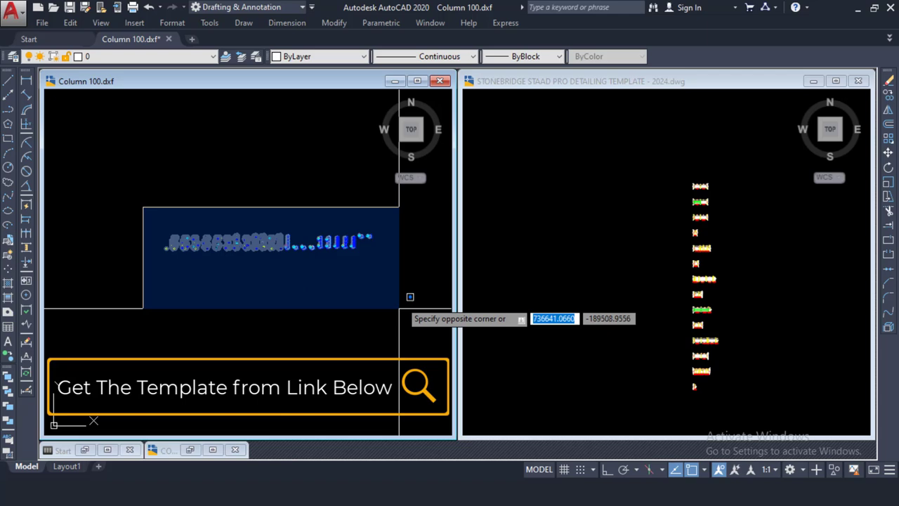
pyautogui.click(401, 302)
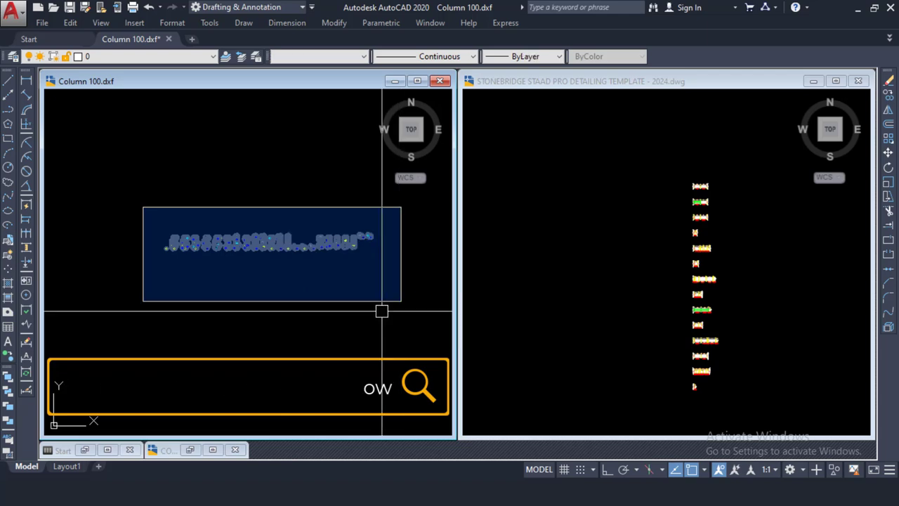
pyautogui.rightClick(165, 149)
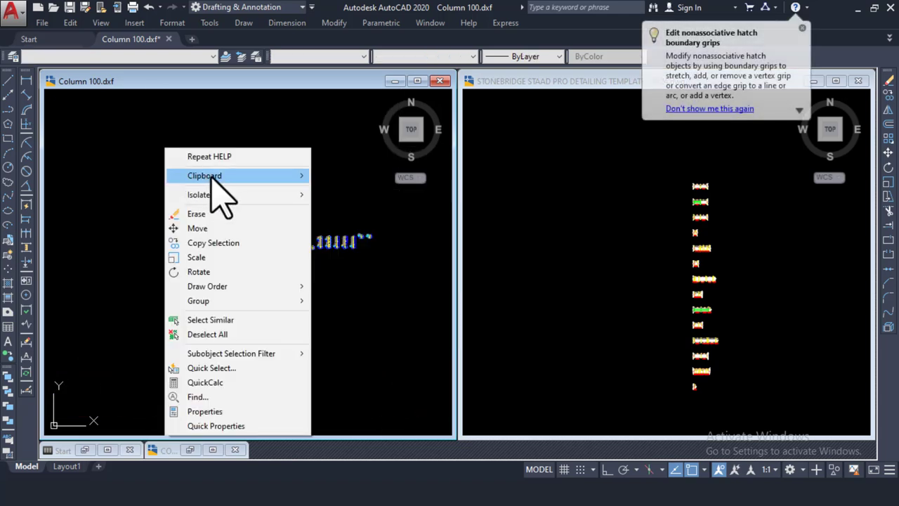
pyautogui.moveTo(239, 175)
pyautogui.click(327, 191)
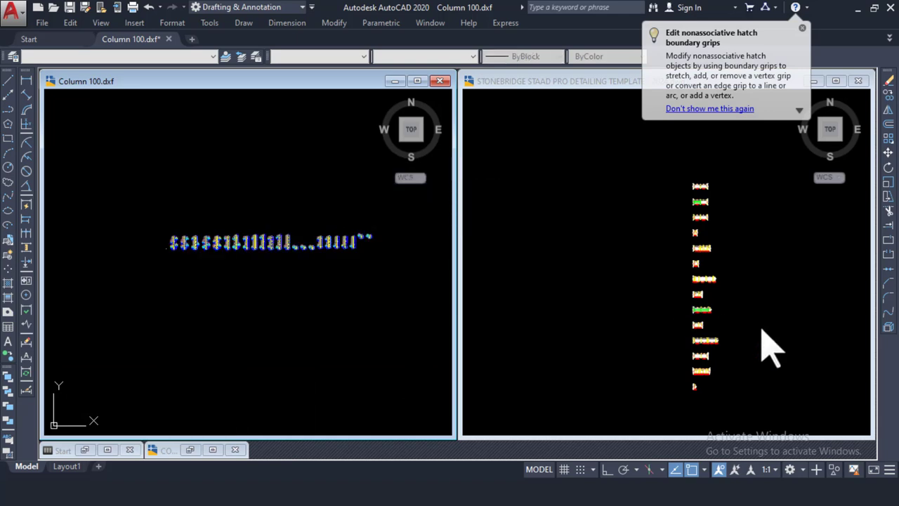
# Paste the copied column details into an empty area of the template drawing
pyautogui.click(499, 288)
pyautogui.scroll(-5, 598, 275)
pyautogui.moveTo(597, 275); pyautogui.dragTo(597, 264, button='middle')
pyautogui.scroll(5, 598, 264)
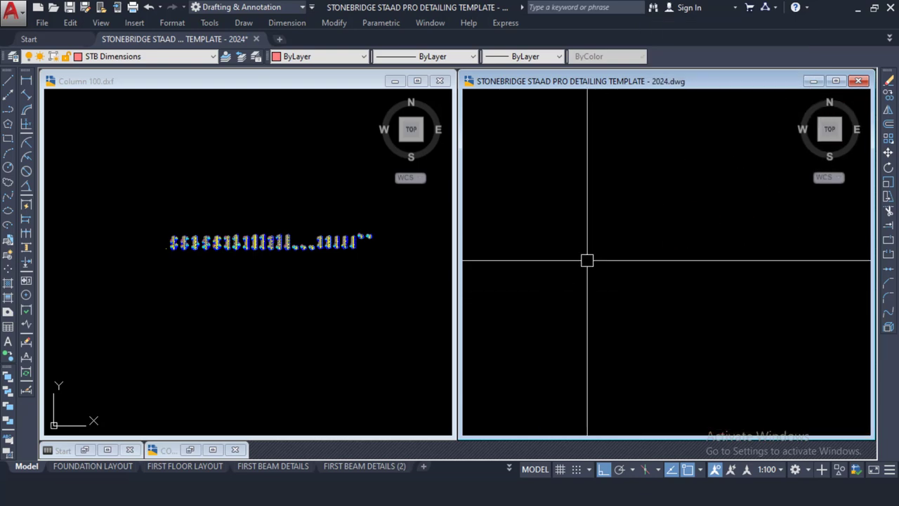
pyautogui.rightClick(587, 260)
pyautogui.moveTo(669, 70)
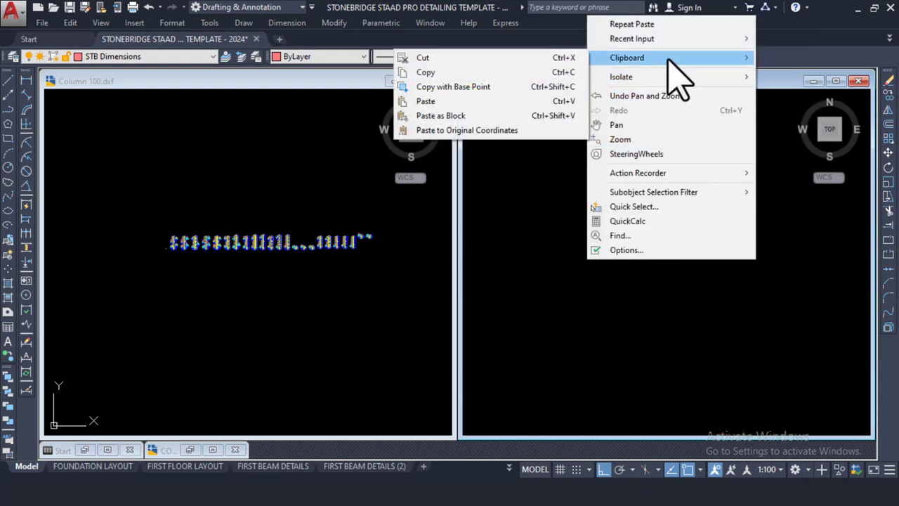
pyautogui.click(460, 104)
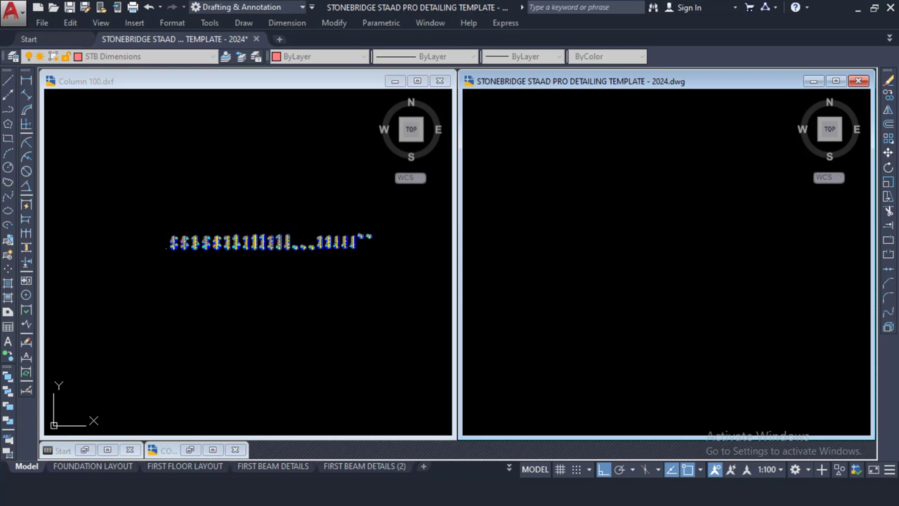
# Compare the detail of column C1 in Column 100.dxf with its pasted copy in the template, checking layers, text and bar labels
pyautogui.scroll(4, 560, 297)
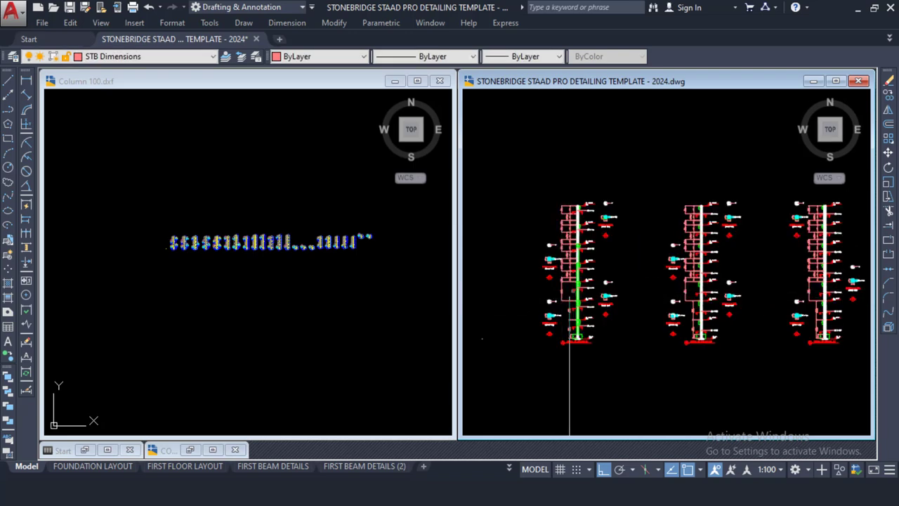
pyautogui.scroll(2, 583, 344)
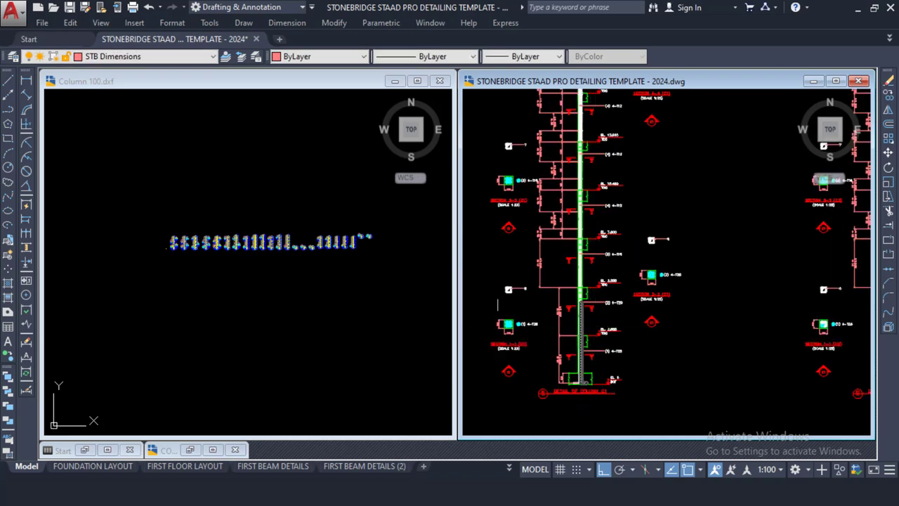
pyautogui.click(200, 267)
pyautogui.scroll(3, 154, 245)
pyautogui.scroll(8, 238, 274)
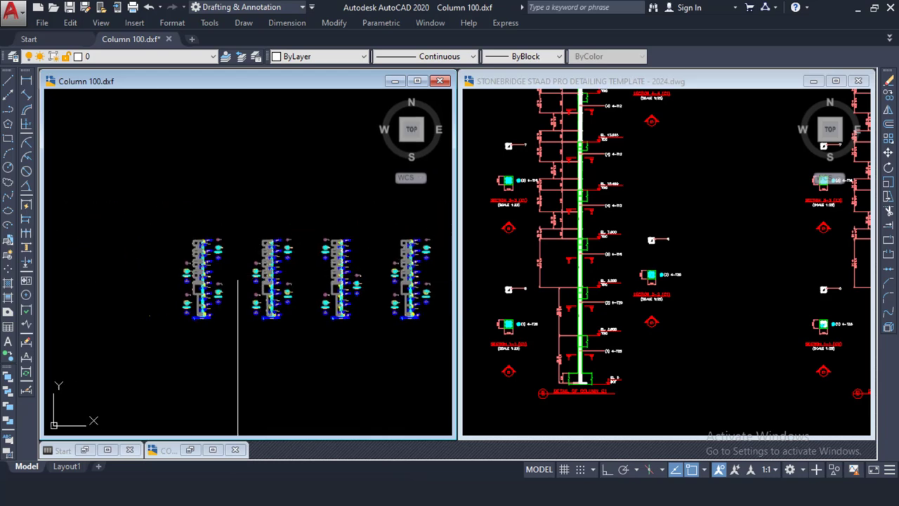
pyautogui.moveTo(202, 284); pyautogui.dragTo(230, 200, button='middle')
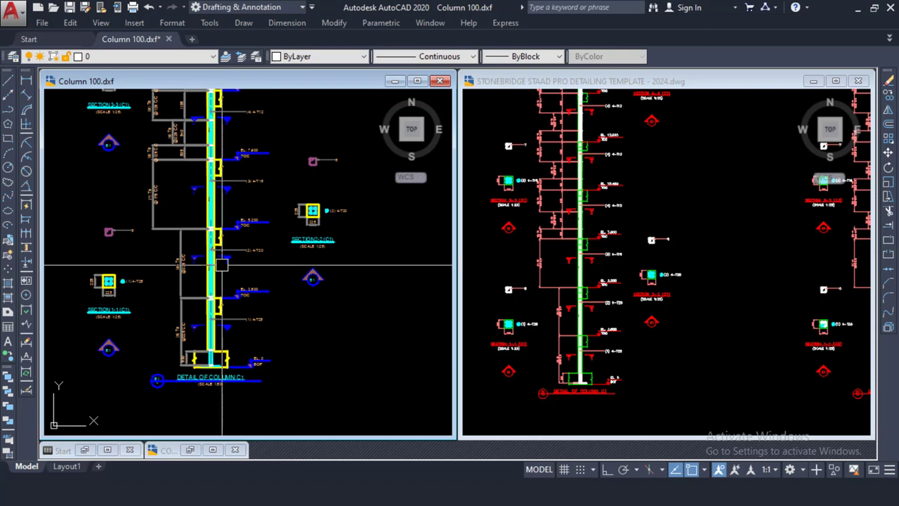
pyautogui.scroll(3, 222, 267)
pyautogui.scroll(-2, 214, 278)
pyautogui.scroll(4, 209, 286)
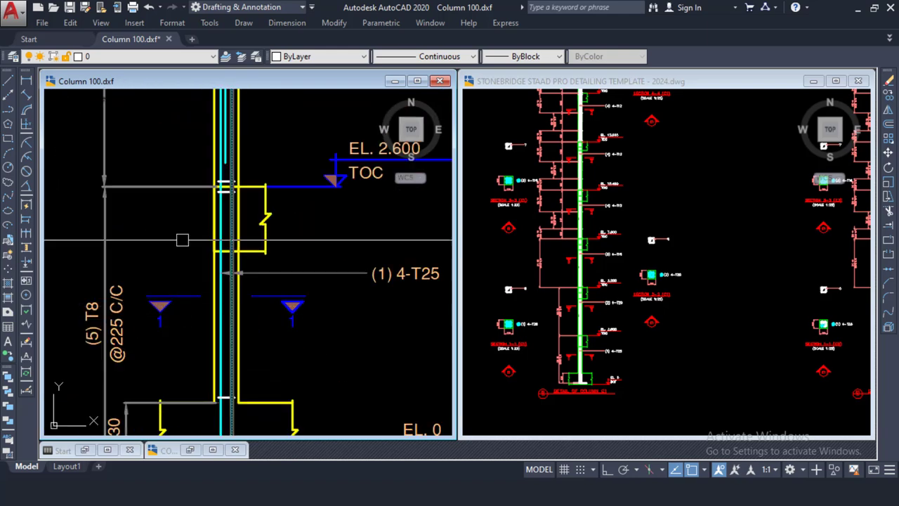
pyautogui.scroll(-2, 232, 203)
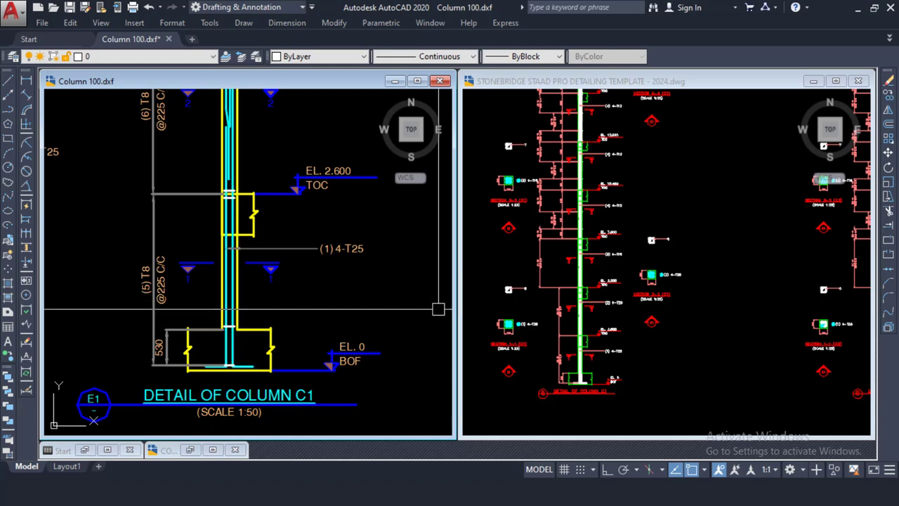
pyautogui.click(652, 281)
pyautogui.scroll(2, 581, 342)
pyautogui.scroll(2, 626, 308)
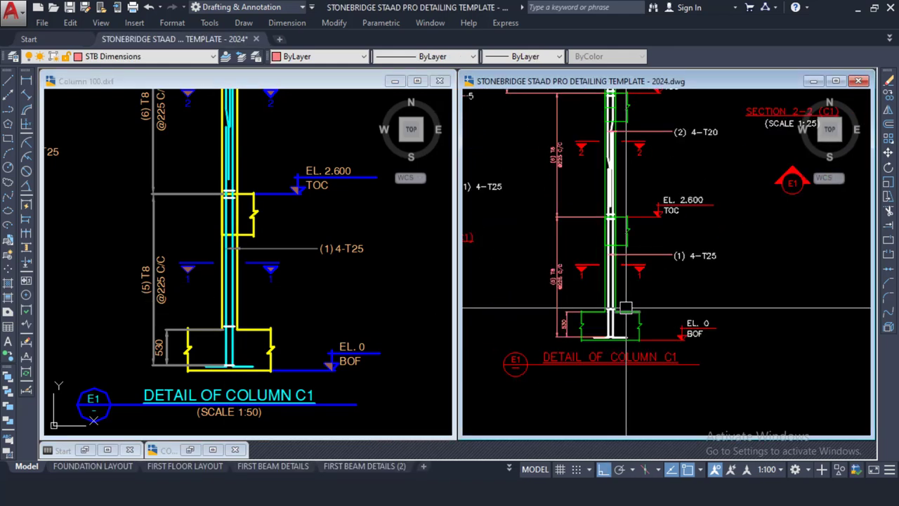
pyautogui.scroll(2, 674, 259)
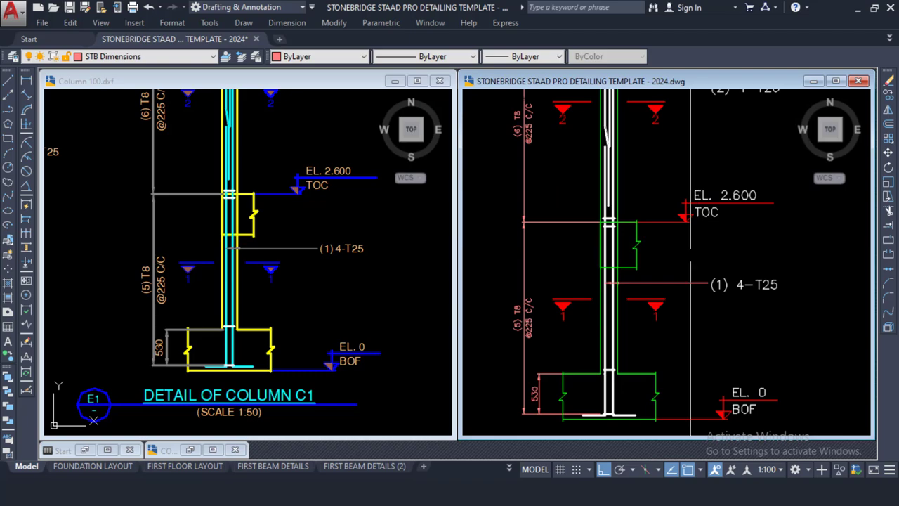
pyautogui.scroll(-6, 649, 252)
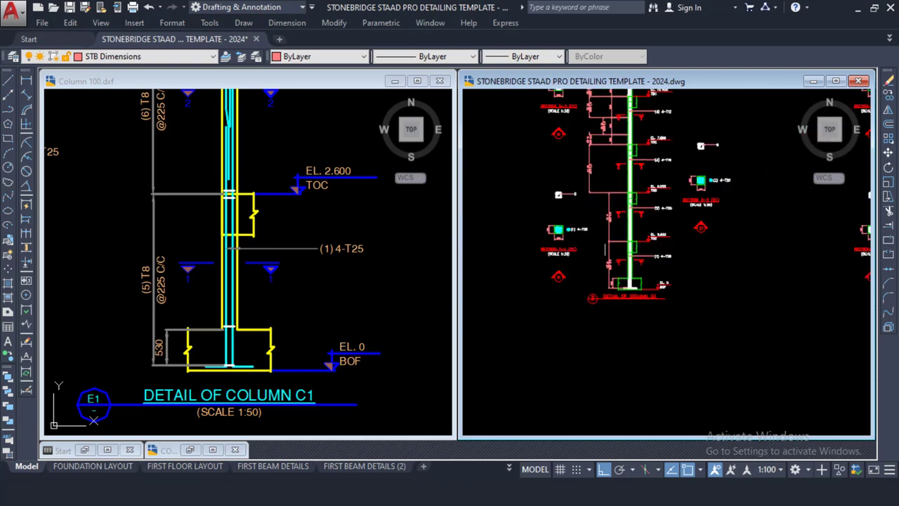
# Examine the finished Column 1 detail on the template's framed column sheet, from the footing and starter bars to the upper section
pyautogui.scroll(-2, 765, 256)
pyautogui.moveTo(801, 251); pyautogui.dragTo(554, 245, button='middle')
pyautogui.scroll(3, 670, 198)
pyautogui.scroll(2, 618, 207)
pyautogui.scroll(-8, 632, 186)
pyautogui.scroll(-4, 632, 188)
pyautogui.moveTo(656, 321); pyautogui.dragTo(648, 198, button='middle')
pyautogui.scroll(8, 701, 295)
pyautogui.scroll(8, 634, 263)
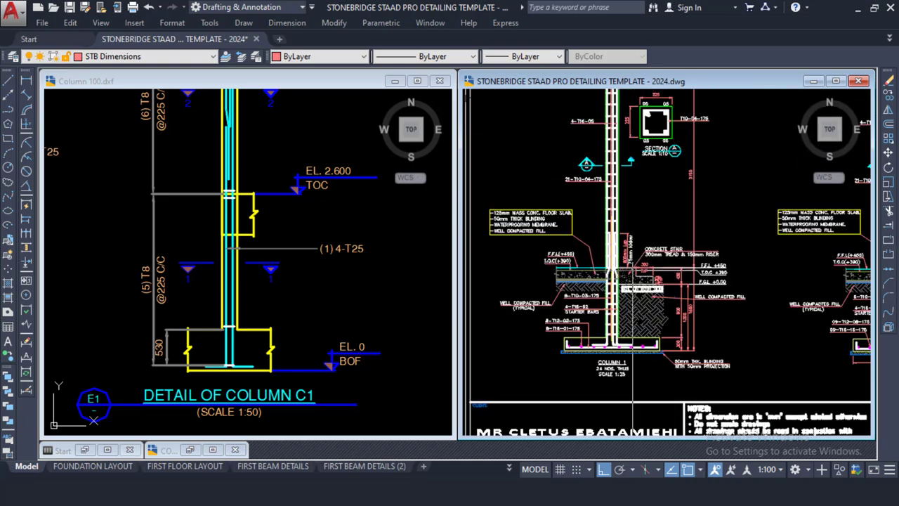
pyautogui.moveTo(634, 262); pyautogui.dragTo(663, 230, button='middle')
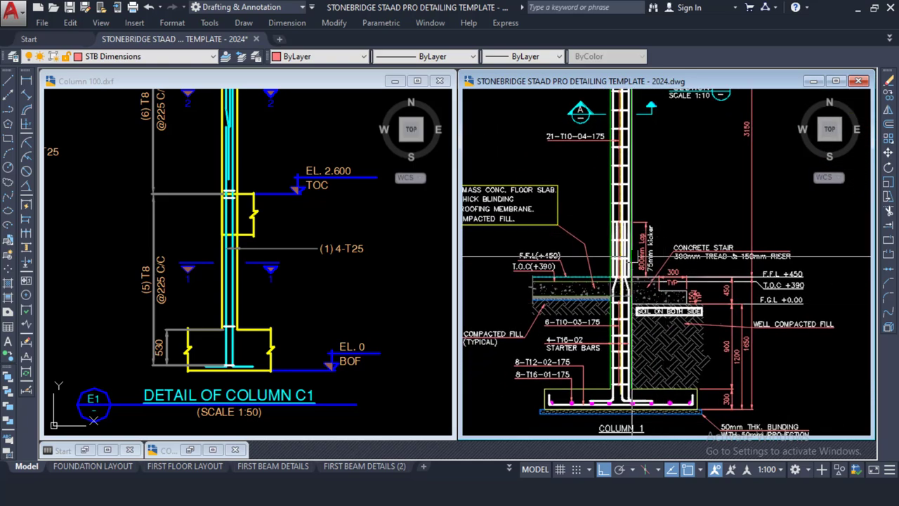
pyautogui.scroll(-2, 625, 273)
pyautogui.scroll(3, 641, 296)
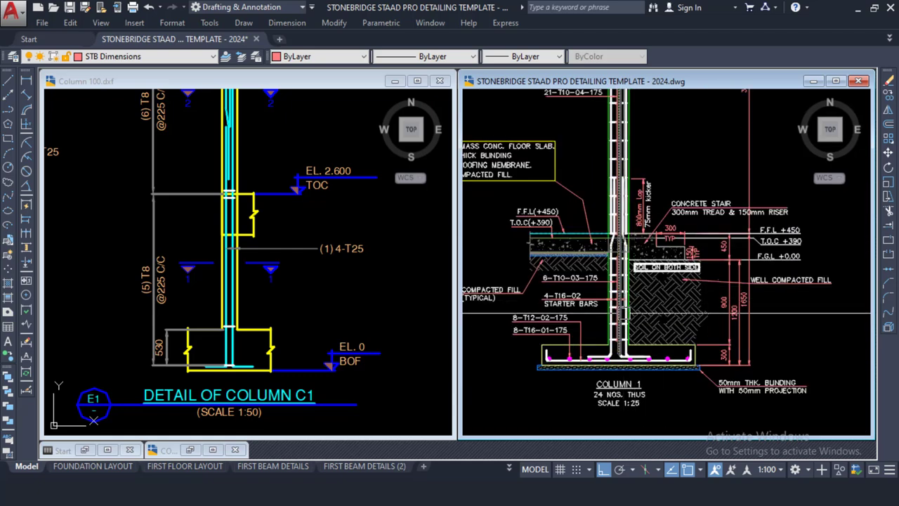
pyautogui.scroll(-2, 575, 234)
pyautogui.moveTo(641, 274); pyautogui.dragTo(672, 365, button='middle')
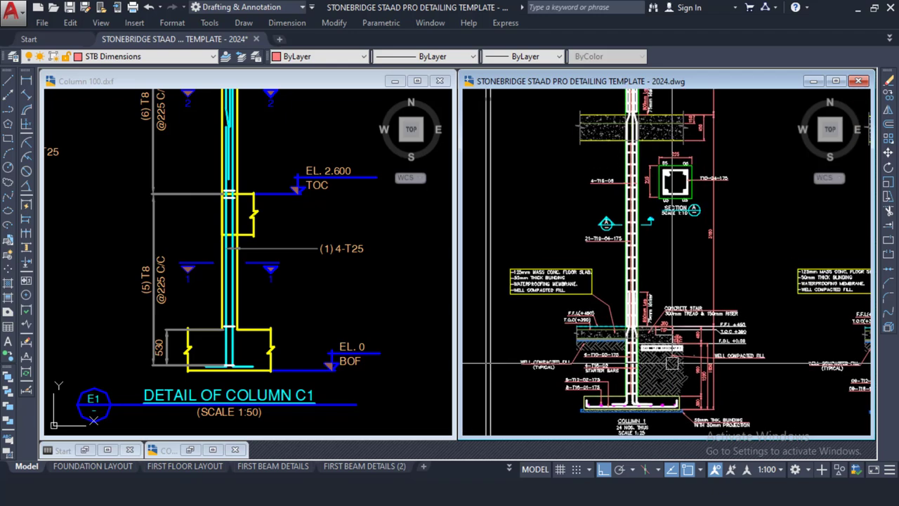
pyautogui.scroll(-5, 598, 249)
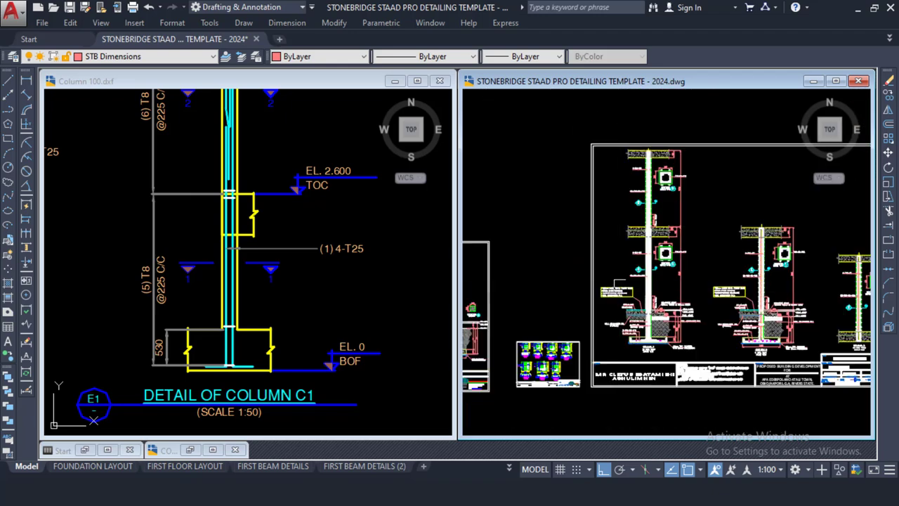
# Check where the pasted row of column details sits relative to the beam, slab and footing details in the template
pyautogui.moveTo(612, 335); pyautogui.dragTo(650, 414, button='middle')
pyautogui.scroll(-4, 642, 305)
pyautogui.moveTo(644, 247); pyautogui.dragTo(617, 413, button='middle')
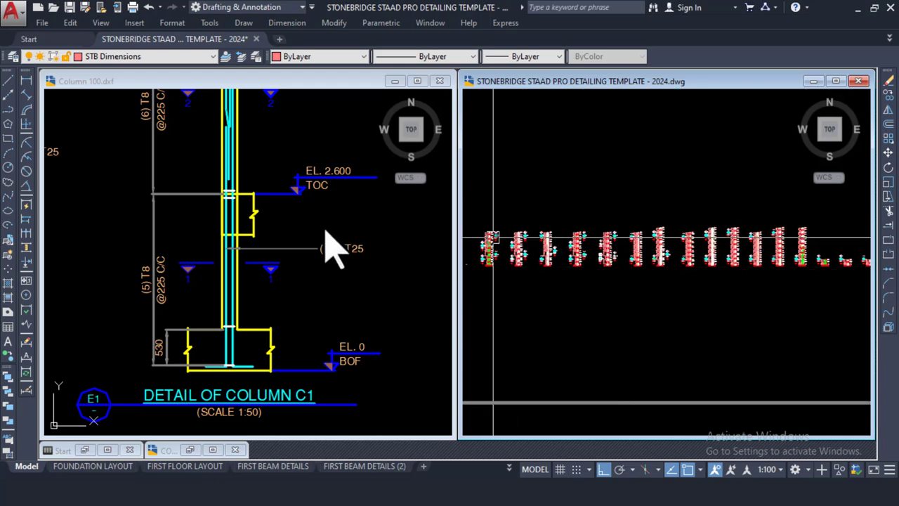
pyautogui.scroll(-3, 566, 211)
pyautogui.moveTo(578, 198); pyautogui.dragTo(609, 266, button='middle')
pyautogui.moveTo(644, 190); pyautogui.dragTo(609, 286, button='middle')
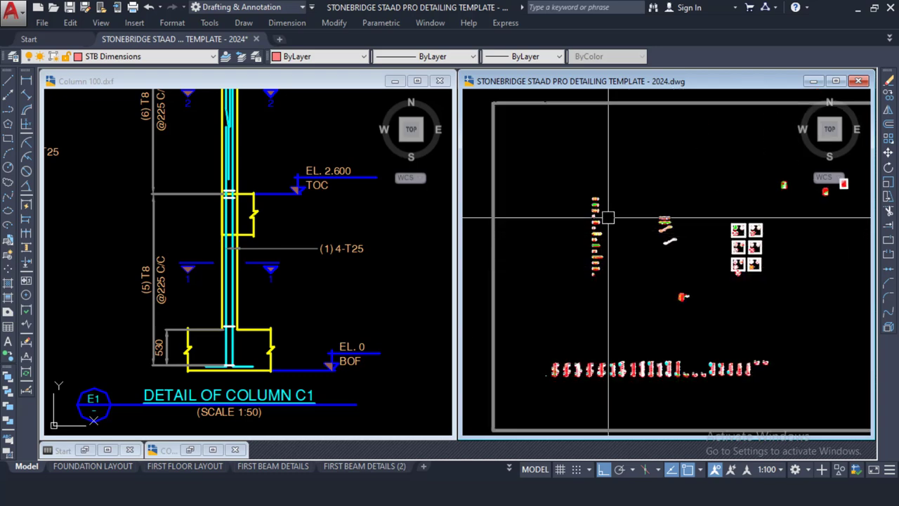
pyautogui.scroll(2, 608, 217)
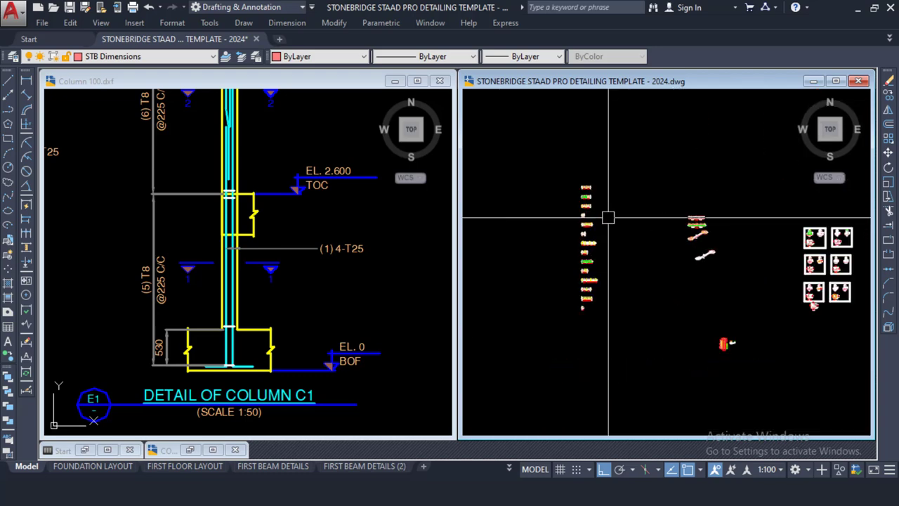
# Close Column 100.dxf without saving changes and maximize the template drawing
pyautogui.click(440, 80)
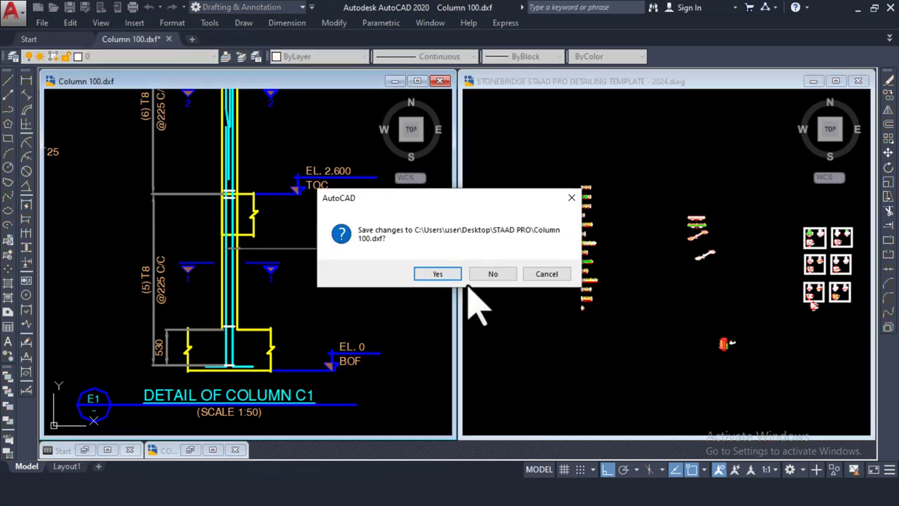
pyautogui.click(493, 273)
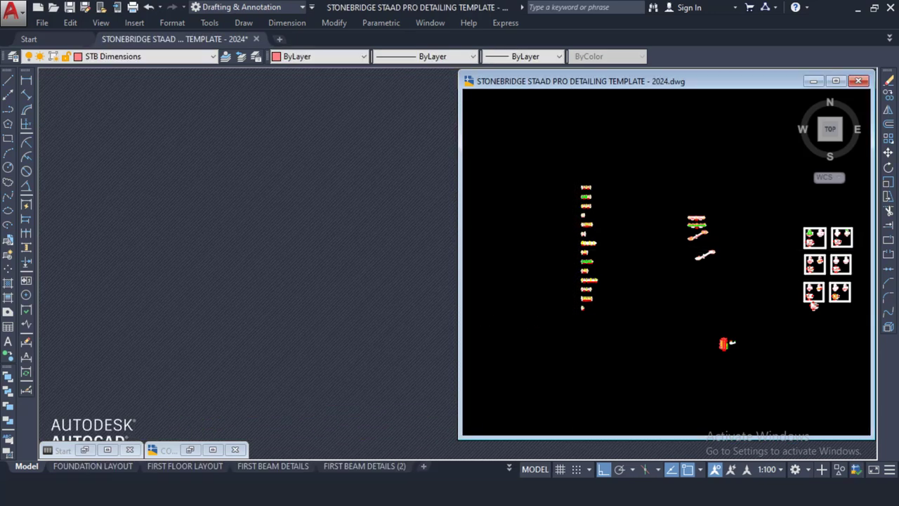
pyautogui.scroll(-3, 646, 184)
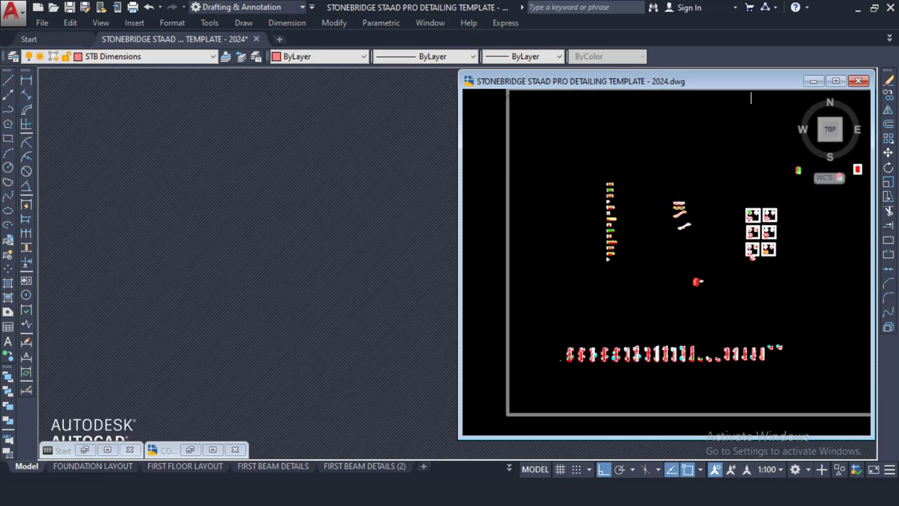
pyautogui.click(836, 82)
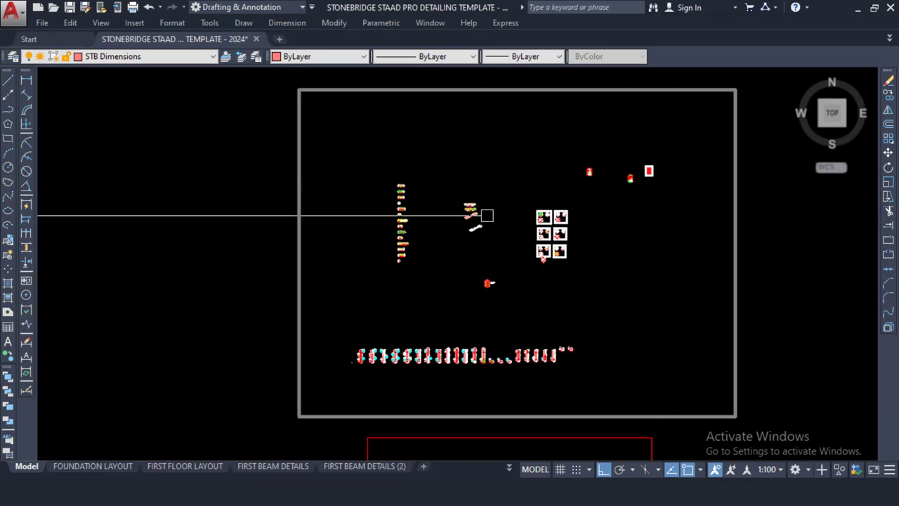
# Examine slab Section A-A with slabs S3 and S4 among the transferred details
pyautogui.scroll(10, 412, 168)
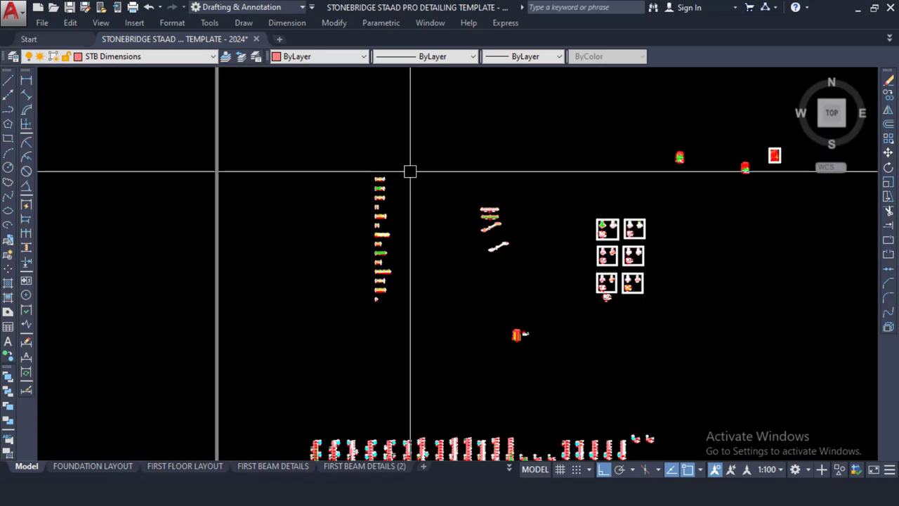
pyautogui.scroll(4, 425, 239)
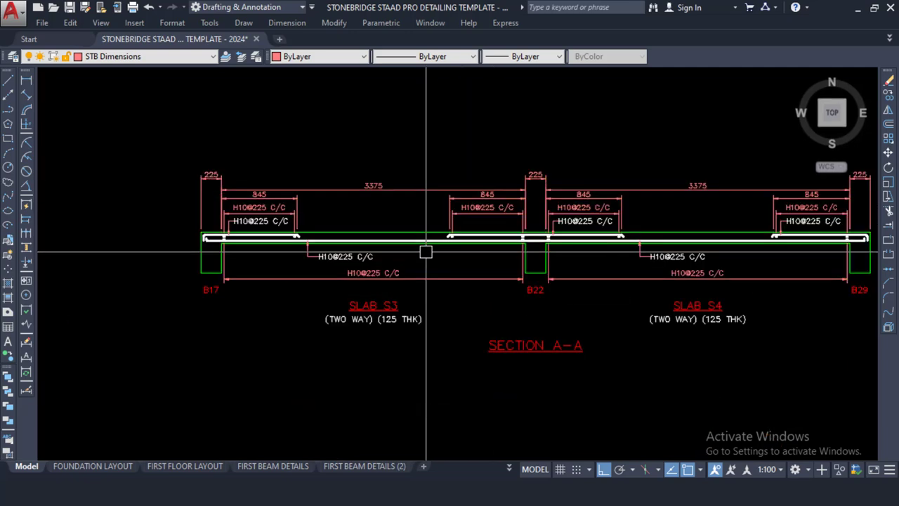
pyautogui.moveTo(407, 199); pyautogui.dragTo(467, 200, button='middle')
pyautogui.scroll(2, 318, 210)
pyautogui.scroll(-6, 347, 211)
pyautogui.scroll(3, 517, 220)
pyautogui.scroll(-2, 499, 218)
# Inspect the staircase section's reinforcement, waist thickness and landing bar labels
pyautogui.moveTo(449, 323); pyautogui.dragTo(442, 280, button='middle')
pyautogui.scroll(-3, 498, 302)
pyautogui.scroll(3, 485, 330)
pyautogui.scroll(3, 475, 330)
pyautogui.scroll(-1, 541, 217)
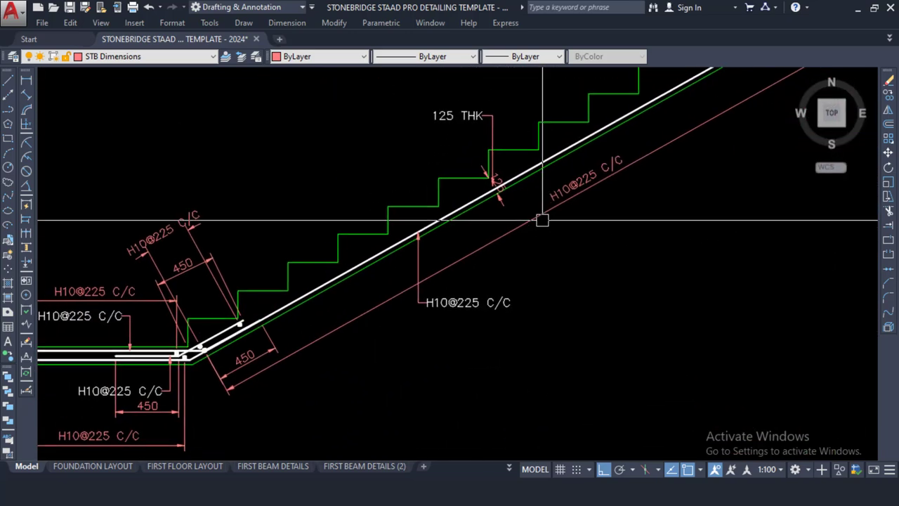
pyautogui.scroll(-2, 490, 230)
pyautogui.scroll(5, 372, 261)
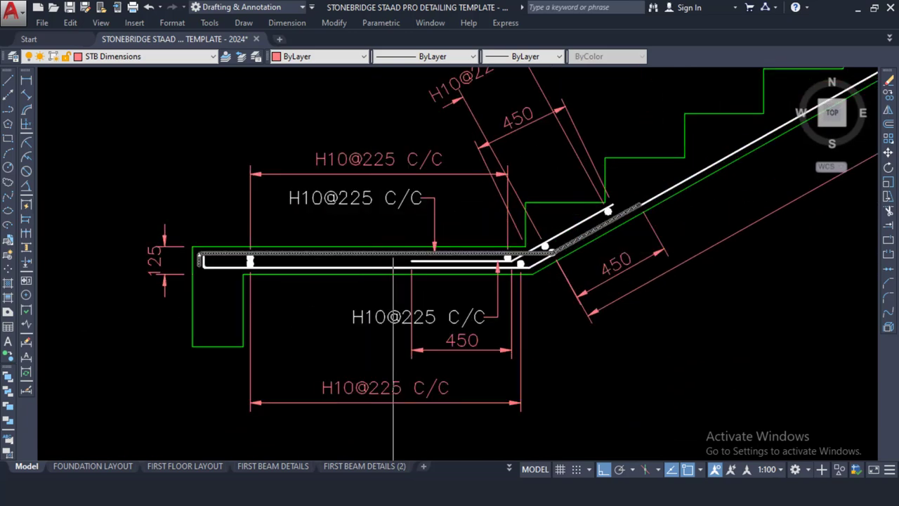
# Review the transferred beam details, including beam B13 and the continuous beam with spans B14 to B16
pyautogui.scroll(-5, 412, 253)
pyautogui.scroll(1, 482, 287)
pyautogui.moveTo(160, 232); pyautogui.dragTo(364, 230, button='middle')
pyautogui.scroll(10, 282, 204)
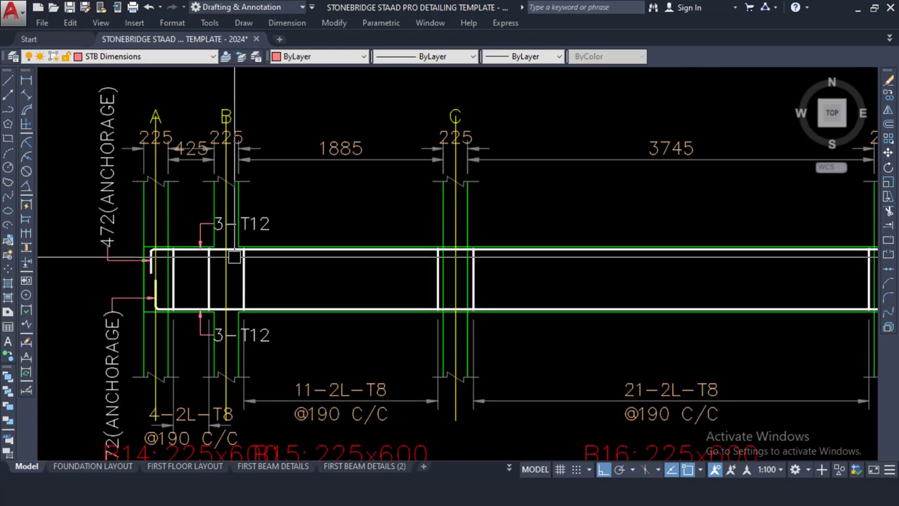
pyautogui.scroll(-4, 338, 201)
pyautogui.moveTo(353, 184); pyautogui.dragTo(368, 441, button='middle')
pyautogui.scroll(-2, 370, 428)
pyautogui.scroll(6, 347, 214)
pyautogui.scroll(2, 321, 311)
pyautogui.scroll(-2, 340, 253)
pyautogui.scroll(-1, 339, 255)
pyautogui.scroll(1, 338, 267)
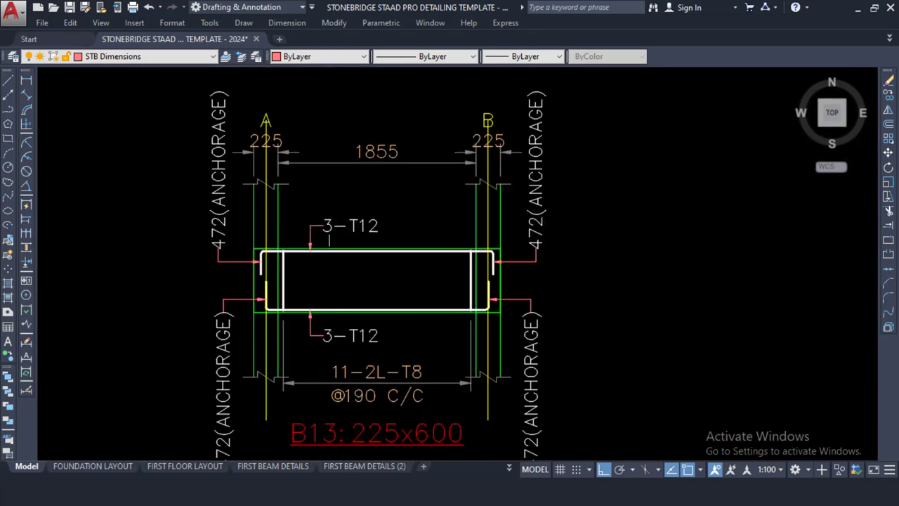
# Examine the framed footing details, including the plan of footing FC2
pyautogui.scroll(-15, 338, 236)
pyautogui.moveTo(534, 243)
pyautogui.mouseDown(button='middle')
pyautogui.moveTo(417, 269)
pyautogui.moveTo(343, 258)
pyautogui.mouseUp(button='middle')
pyautogui.scroll(10, 557, 247)
pyautogui.moveTo(560, 279); pyautogui.dragTo(450, 279, button='middle')
pyautogui.scroll(2, 479, 245)
pyautogui.scroll(-6, 443, 254)
pyautogui.moveTo(435, 310); pyautogui.dragTo(448, 202, button='middle')
pyautogui.scroll(4, 415, 365)
pyautogui.moveTo(494, 392); pyautogui.dragTo(496, 235, button='middle')
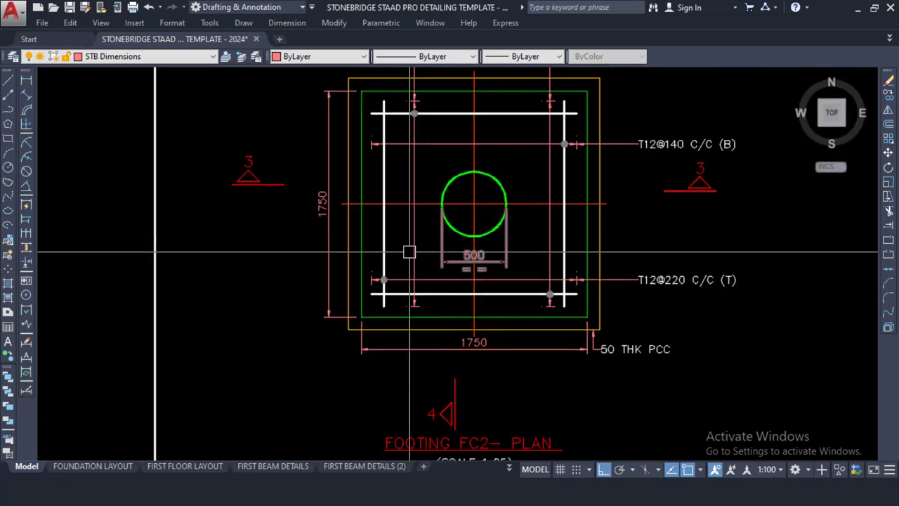
# Inspect the transferred foundation layout with its column positions and footing labels
pyautogui.scroll(-12, 427, 252)
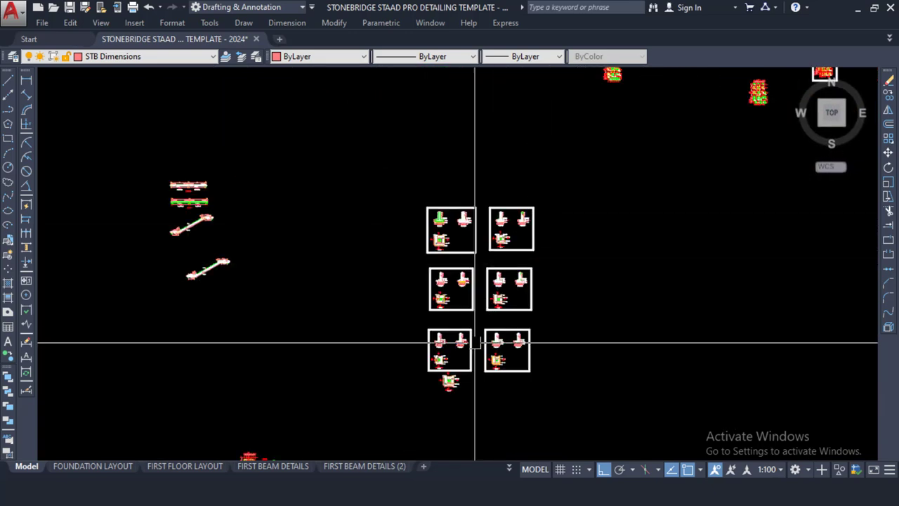
pyautogui.moveTo(490, 323)
pyautogui.mouseDown(button='middle')
pyautogui.moveTo(384, 305)
pyautogui.moveTo(320, 423)
pyautogui.mouseUp(button='middle')
pyautogui.scroll(12, 458, 160)
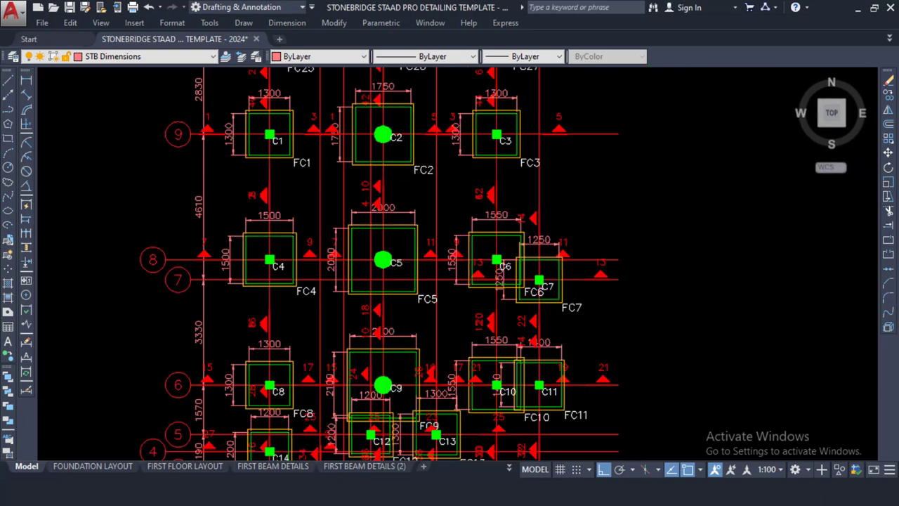
pyautogui.scroll(2, 373, 173)
# View the foundation plan on the template's framed sheets below the transferred details
pyautogui.scroll(-12, 420, 161)
pyautogui.scroll(-6, 420, 161)
pyautogui.scroll(8, 367, 276)
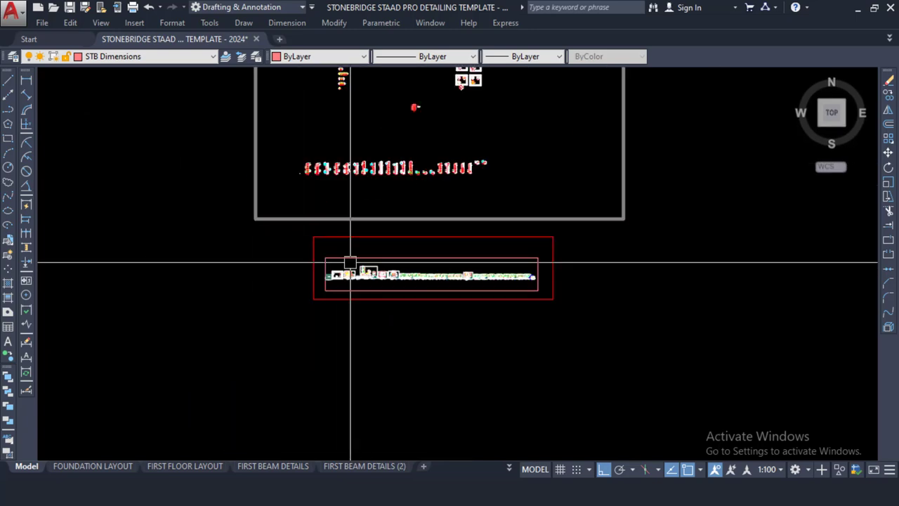
pyautogui.scroll(8, 365, 225)
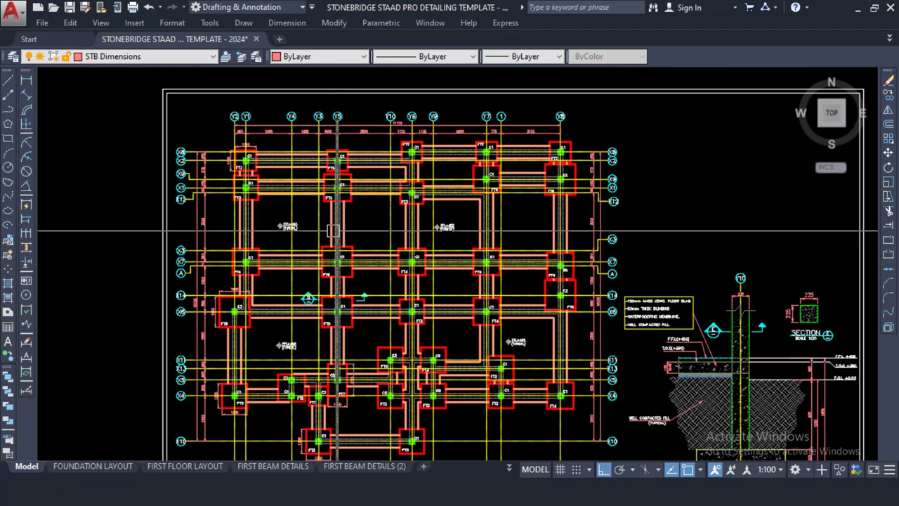
# Inspect the footings and column positions on the foundation layout and check the template's available layers
pyautogui.scroll(5, 342, 177)
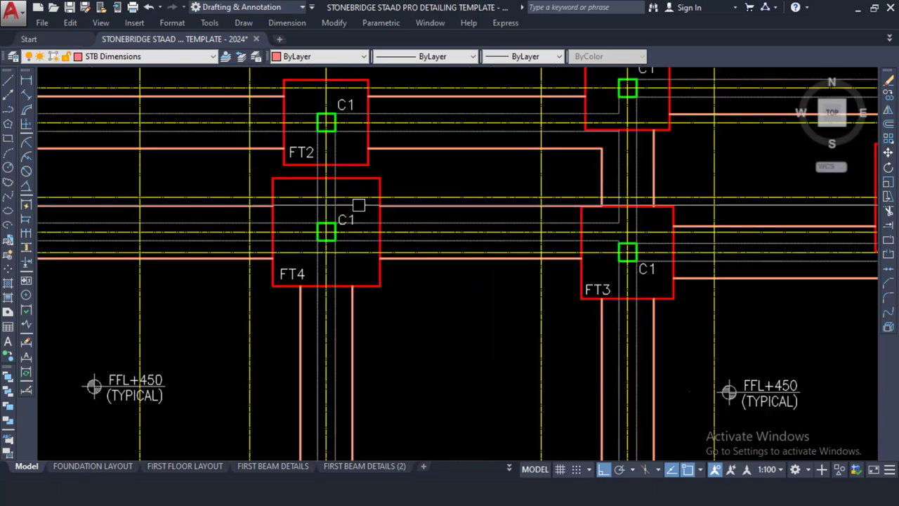
pyautogui.scroll(-4, 385, 168)
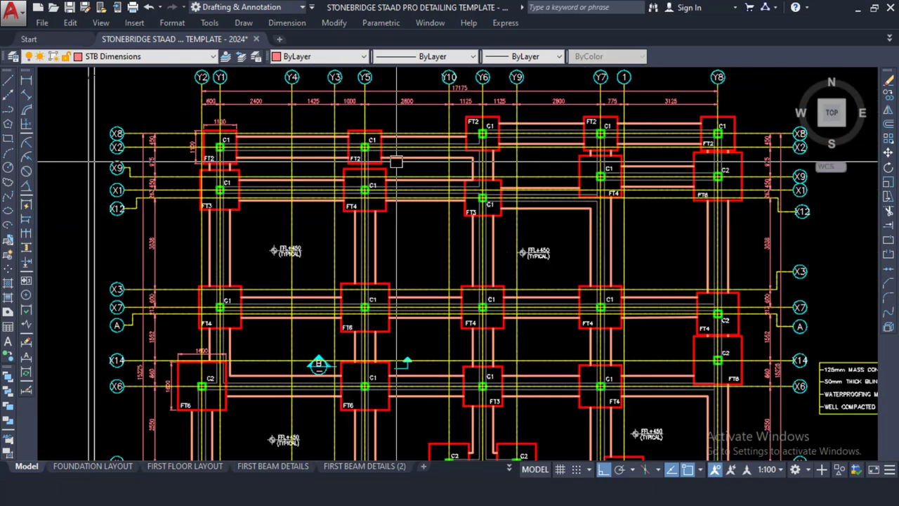
pyautogui.click(144, 59)
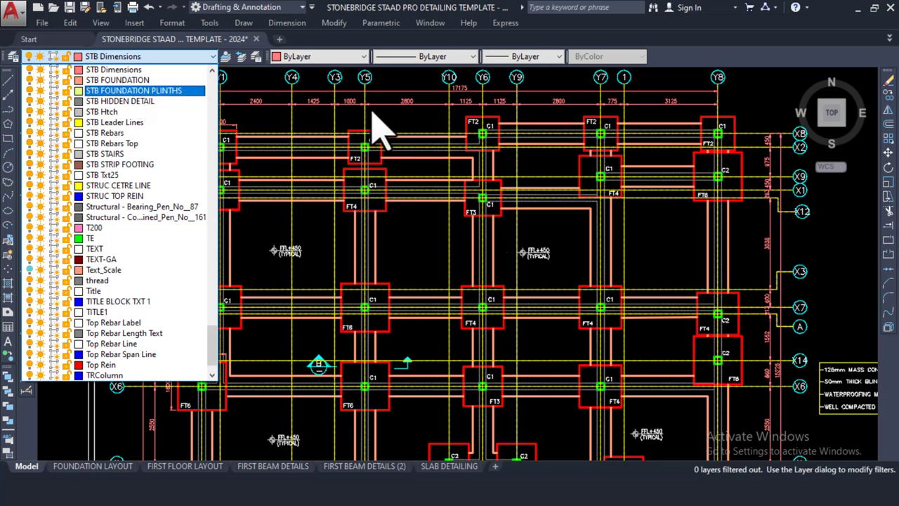
pyautogui.click(414, 137)
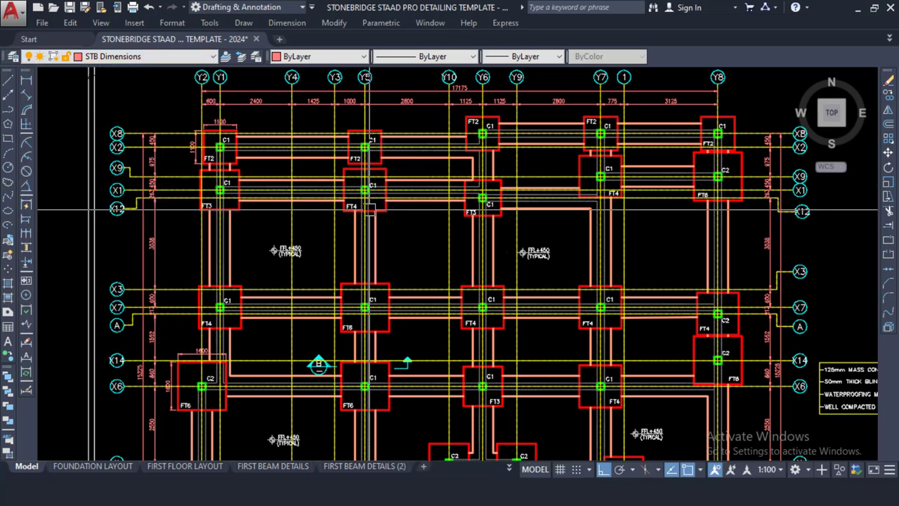
# Survey the template's row of framed sheets, from the general notes to the column, floor and beam details
pyautogui.scroll(-2, 412, 191)
pyautogui.scroll(-6, 412, 191)
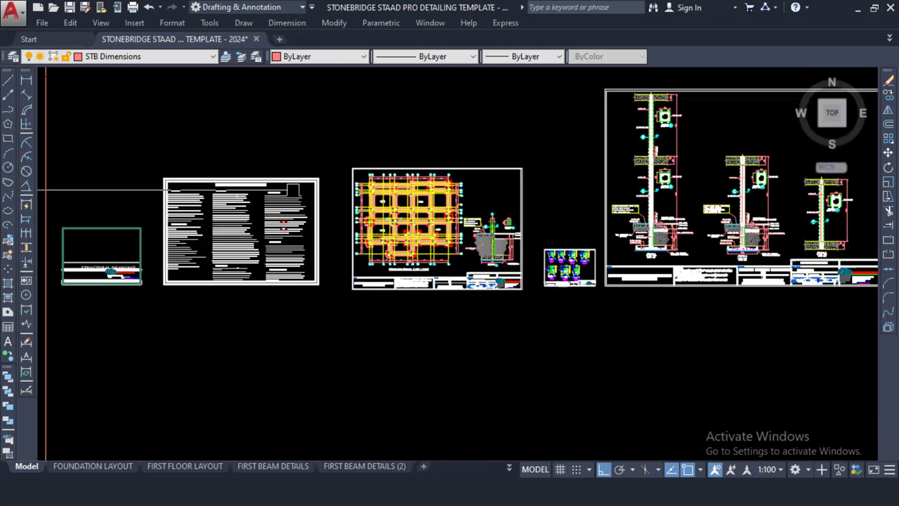
pyautogui.scroll(2, 367, 190)
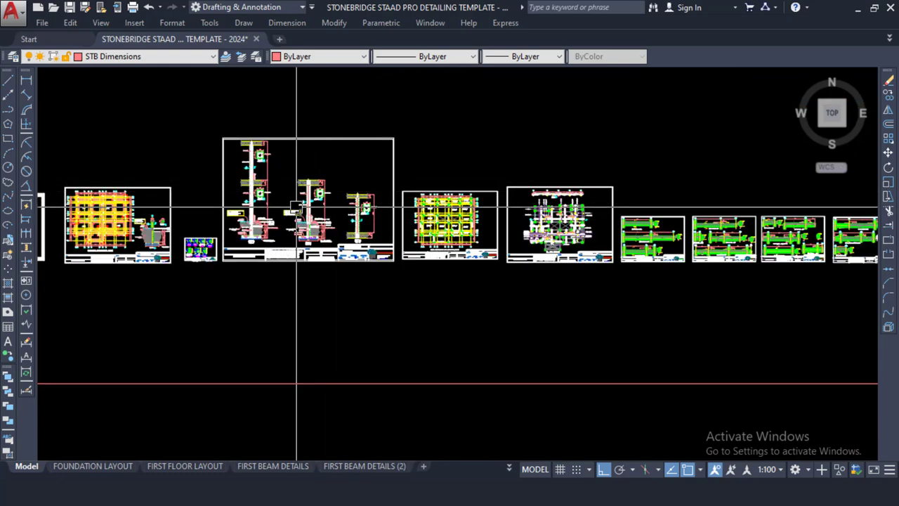
pyautogui.scroll(2, 294, 191)
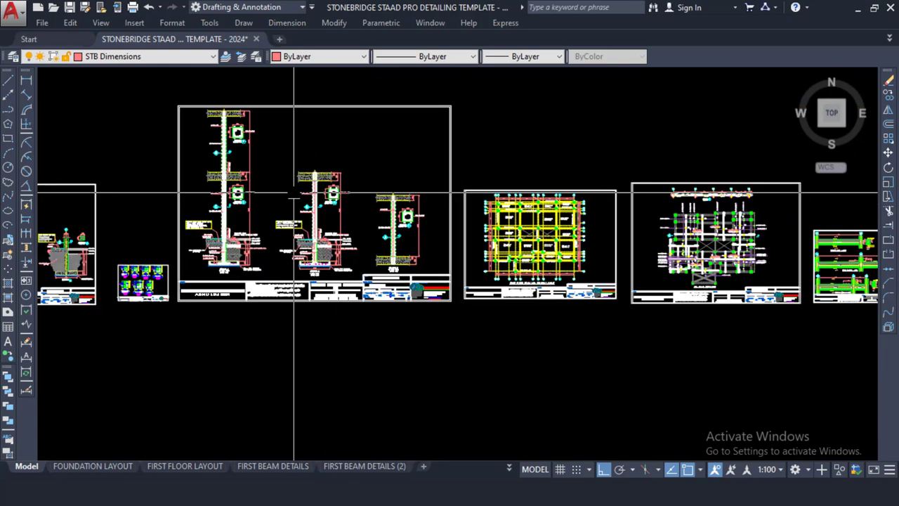
pyautogui.moveTo(296, 189); pyautogui.dragTo(346, 201, button='middle')
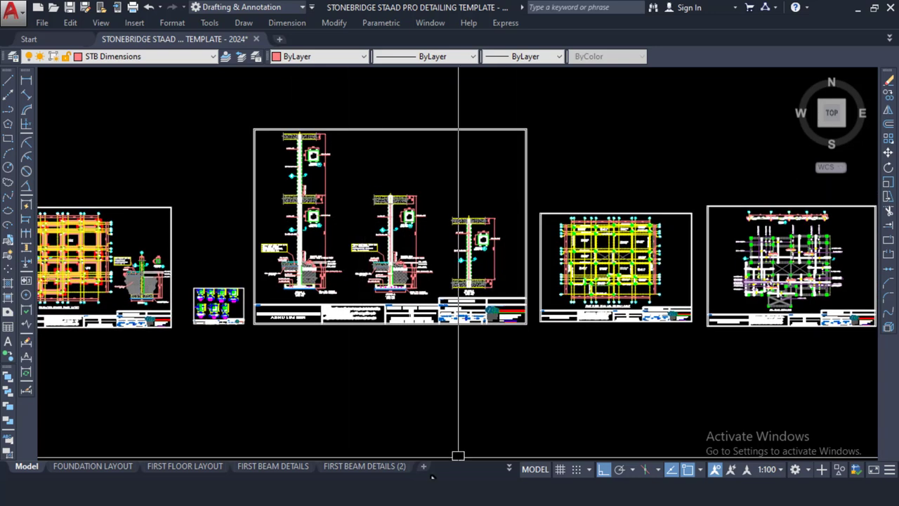
# View the Stonebridge template catalogue in Excel and examine the slab section details back in AutoCAD
pyautogui.hotkey('alt', 'Tab')
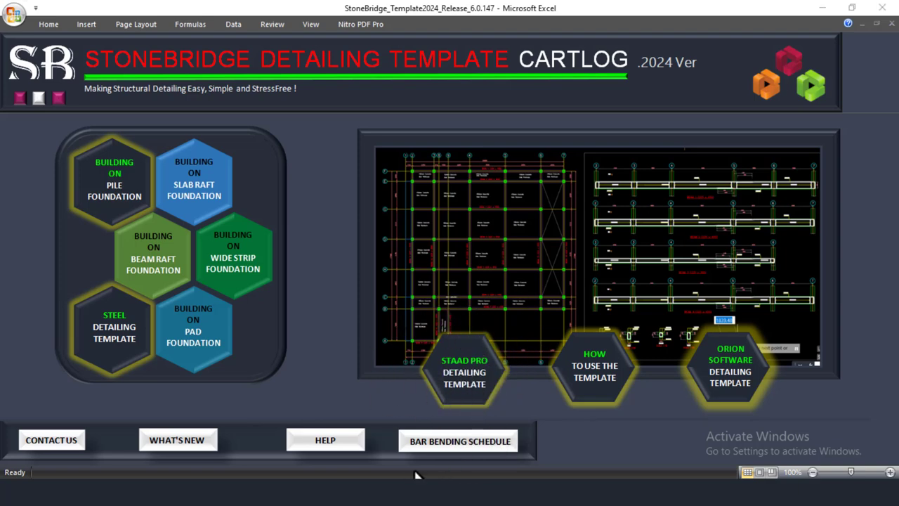
pyautogui.moveTo(406, 476)
pyautogui.click(565, 460)
pyautogui.scroll(-5, 437, 236)
pyautogui.moveTo(400, 81); pyautogui.dragTo(400, 306, button='middle')
pyautogui.scroll(2, 347, 109)
pyautogui.scroll(4, 360, 127)
pyautogui.scroll(-7, 379, 285)
pyautogui.moveTo(402, 241); pyautogui.dragTo(383, 411, button='middle')
pyautogui.scroll(5, 460, 125)
pyautogui.scroll(4, 590, 279)
# Close the STAAD Pro detailing template drawing without saving its changes
pyautogui.click(257, 39)
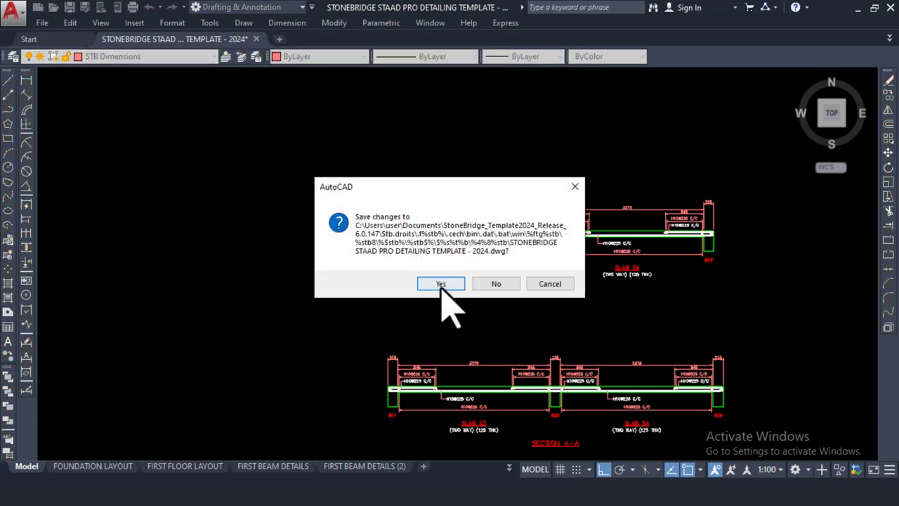
pyautogui.click(495, 284)
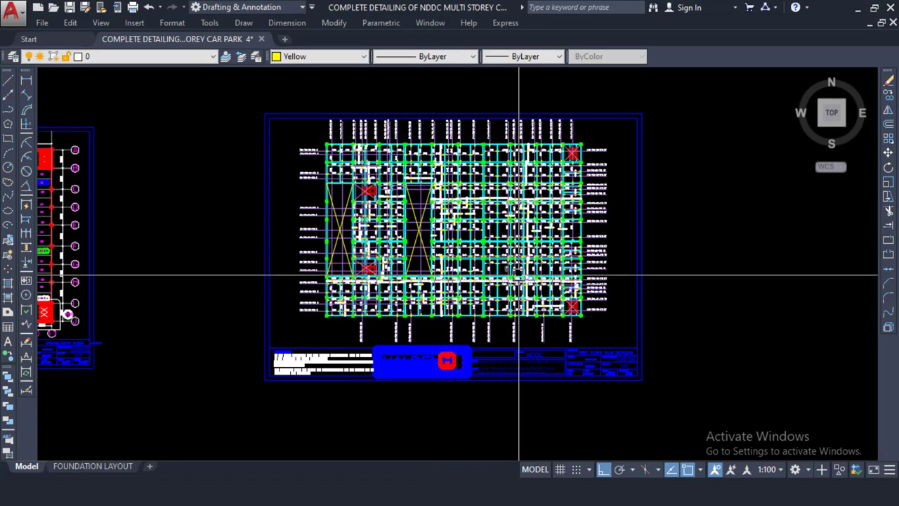
# Examine the framed slab reinforcement plan in the NDDC multi-storey car park drawing
pyautogui.scroll(4, 404, 177)
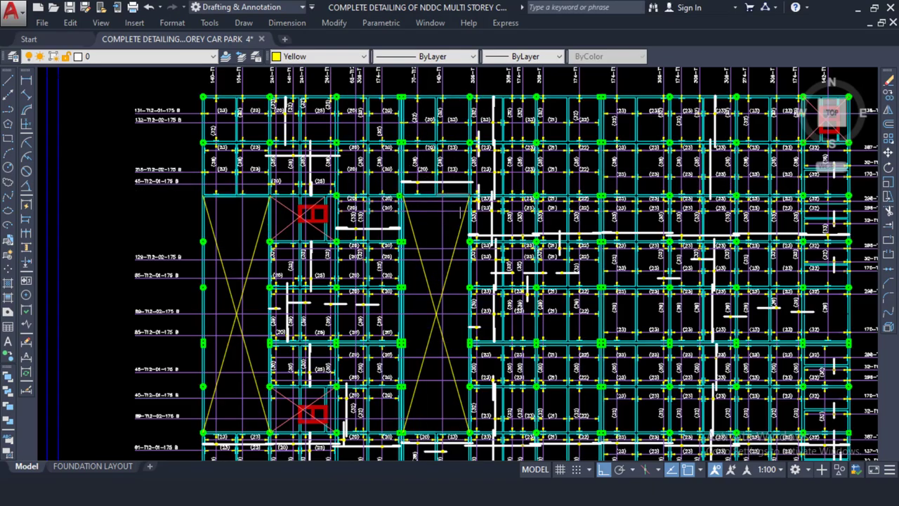
pyautogui.moveTo(470, 244); pyautogui.dragTo(403, 163, button='middle')
pyautogui.scroll(3, 516, 169)
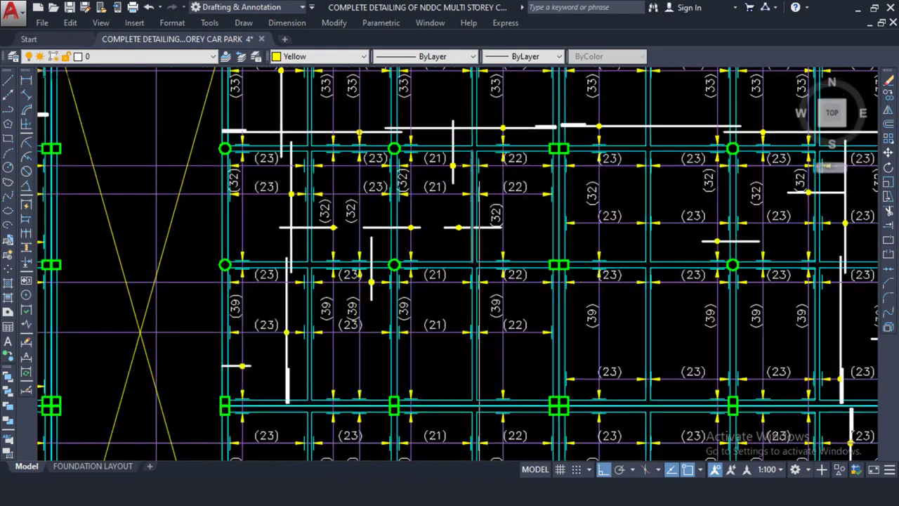
pyautogui.scroll(-3, 516, 169)
pyautogui.scroll(-6, 516, 169)
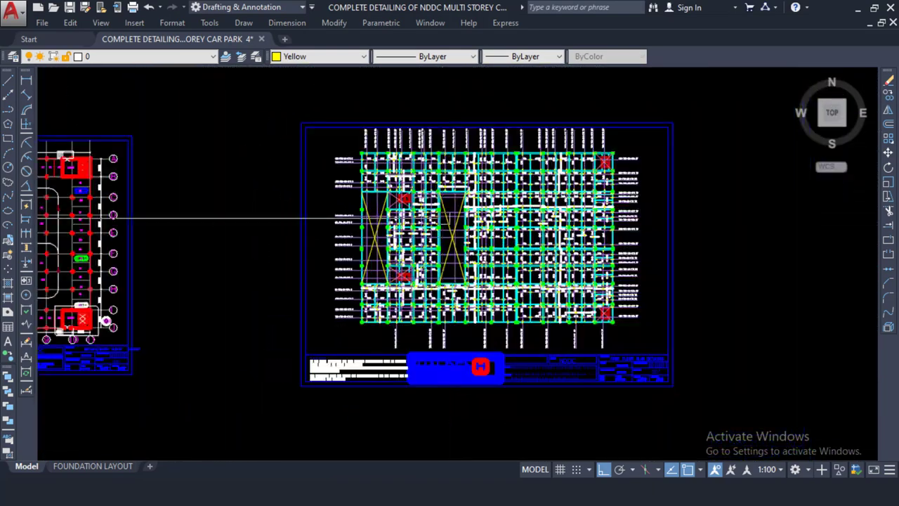
# Inspect the car park's parking layout with its car ramps and survey the grouped floor and beam detail sheets
pyautogui.scroll(6, 123, 211)
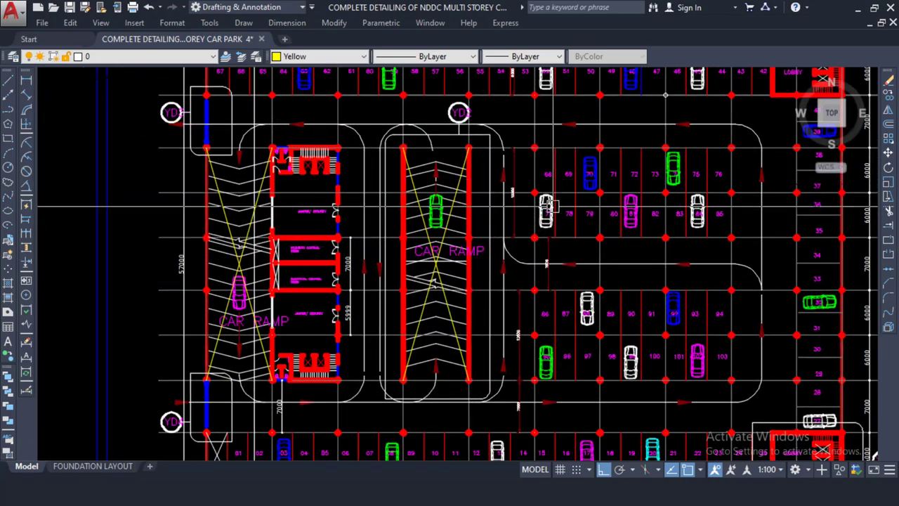
pyautogui.scroll(-3, 380, 185)
pyautogui.scroll(-3, 429, 185)
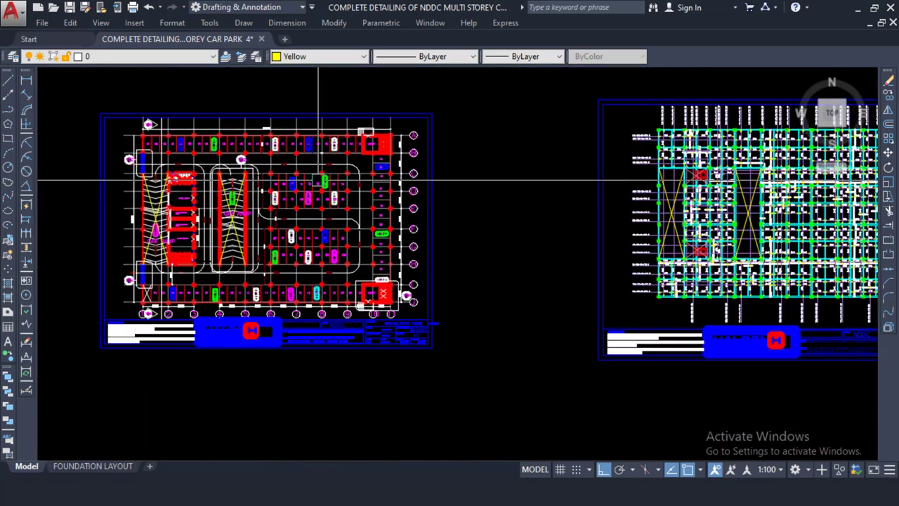
pyautogui.moveTo(619, 209); pyautogui.dragTo(403, 180, button='middle')
pyautogui.scroll(-5, 491, 155)
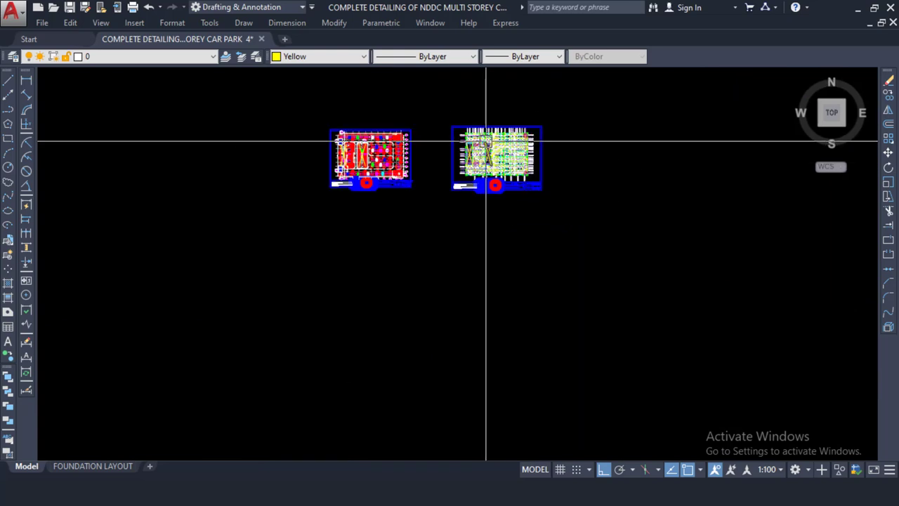
pyautogui.scroll(-2, 485, 141)
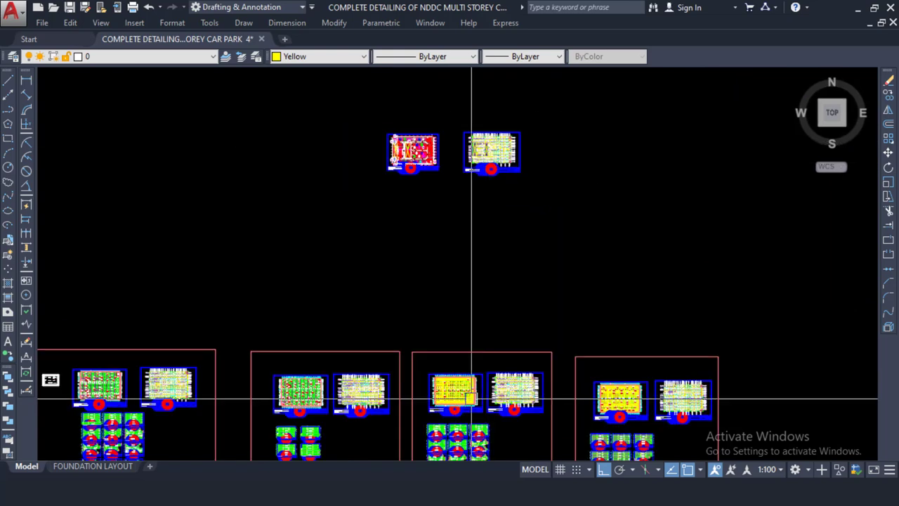
pyautogui.scroll(-1, 471, 211)
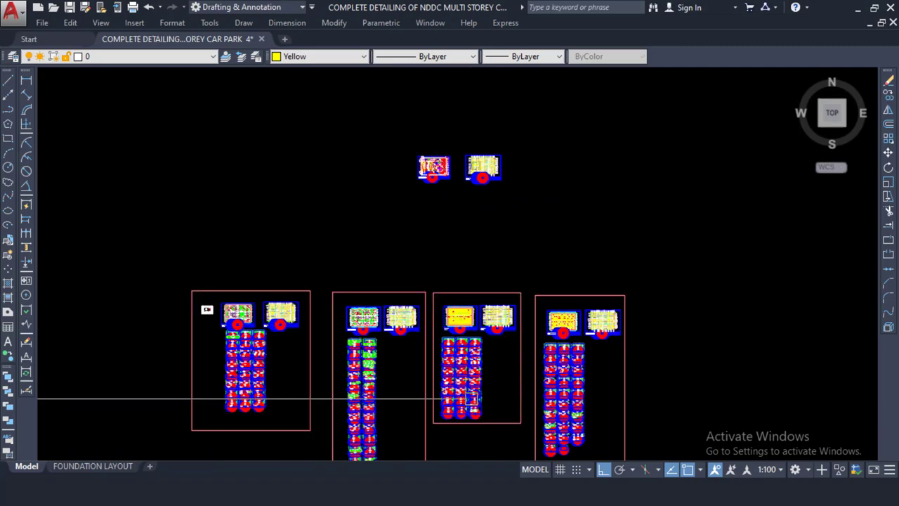
# Look through the car park's beam detail sheets, from beams 6 to 10 back to beams 1 to 3
pyautogui.scroll(1, 243, 363)
pyautogui.scroll(6, 243, 362)
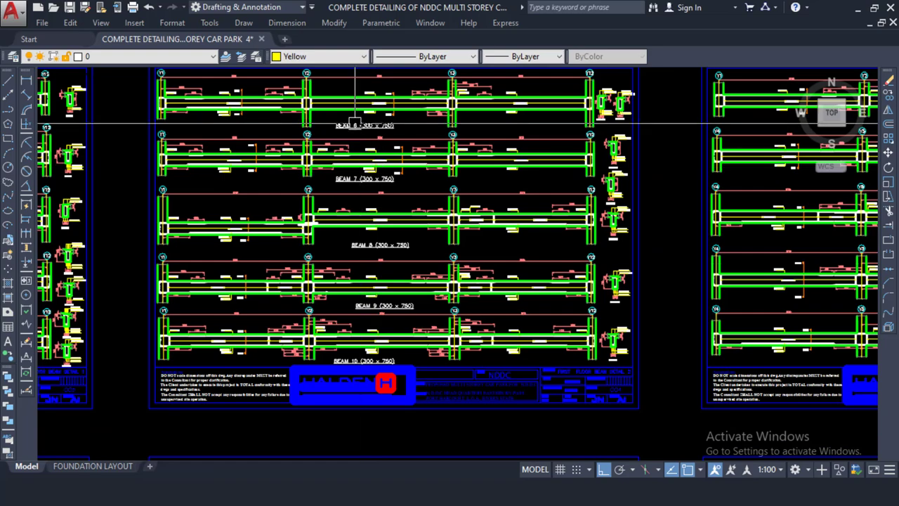
pyautogui.scroll(4, 354, 123)
pyautogui.moveTo(343, 146); pyautogui.dragTo(417, 173, button='middle')
pyautogui.moveTo(335, 212); pyautogui.dragTo(519, 234, button='middle')
pyautogui.scroll(-2, 476, 218)
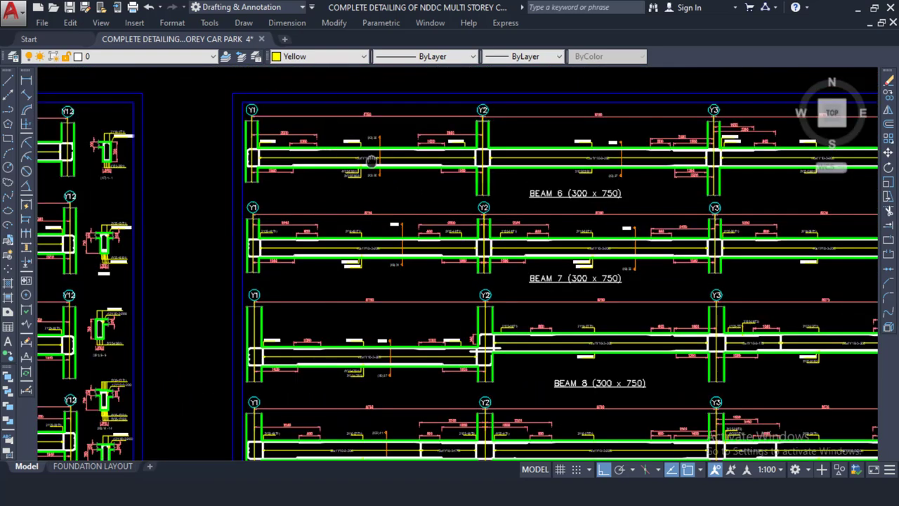
pyautogui.moveTo(336, 189); pyautogui.dragTo(537, 213, button='middle')
pyautogui.moveTo(108, 207); pyautogui.dragTo(493, 206, button='middle')
pyautogui.moveTo(174, 174); pyautogui.dragTo(379, 175, button='middle')
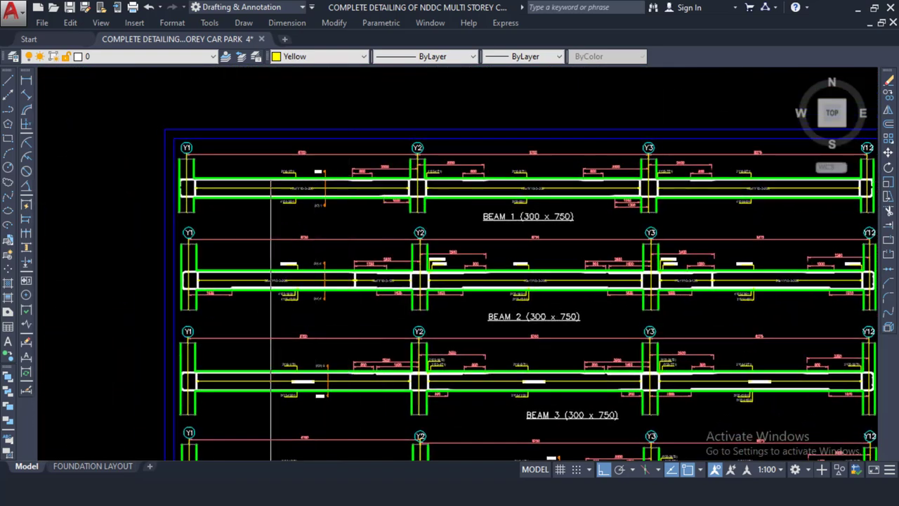
# Examine the reinforcement labels and dimensions of the 300 x 750 beams 1 to 3 between gridlines Y1 and Y3
pyautogui.scroll(3, 210, 179)
pyautogui.scroll(2, 188, 143)
pyautogui.scroll(4, 401, 172)
pyautogui.scroll(-4, 408, 175)
pyautogui.scroll(-2, 408, 173)
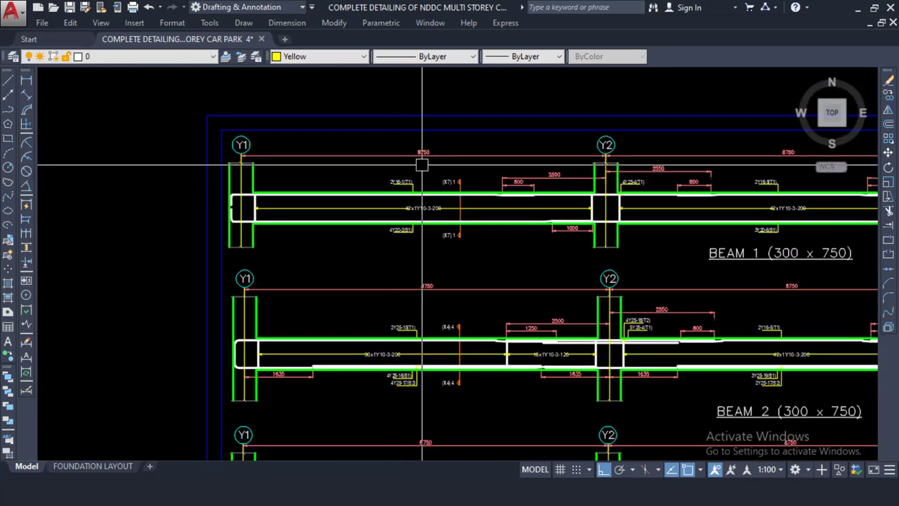
pyautogui.scroll(-4, 415, 176)
pyautogui.scroll(3, 426, 188)
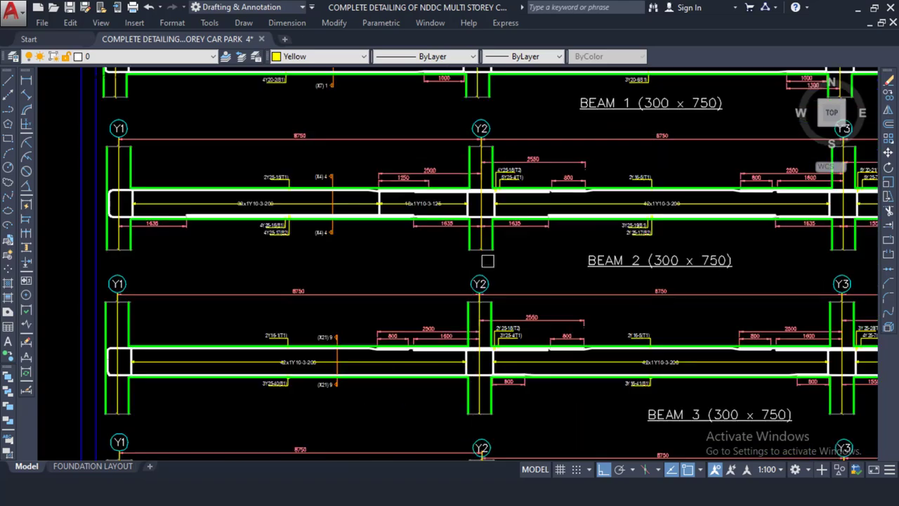
# Inspect the car park's floor layout with its beam labels, column positions and 200mm concrete slab notes
pyautogui.scroll(-5, 436, 190)
pyautogui.scroll(-6, 441, 188)
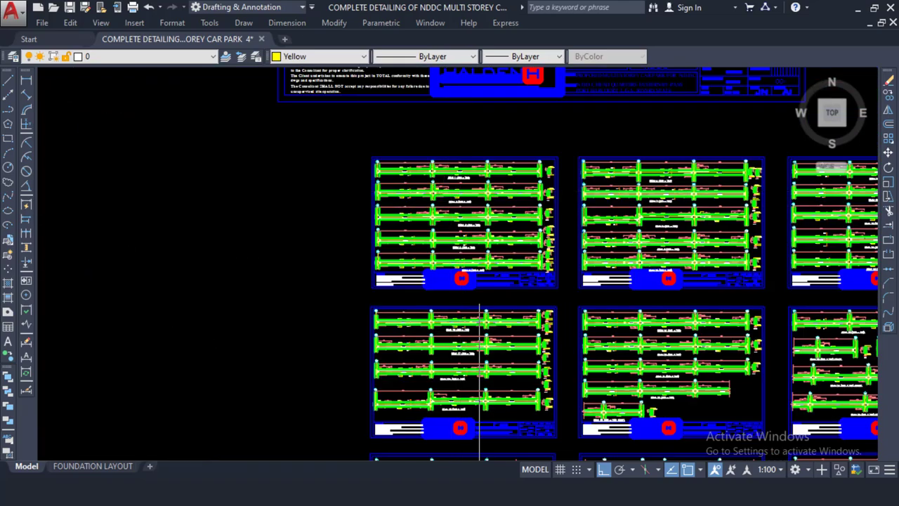
pyautogui.scroll(-1, 369, 247)
pyautogui.scroll(8, 323, 172)
pyautogui.scroll(-8, 337, 170)
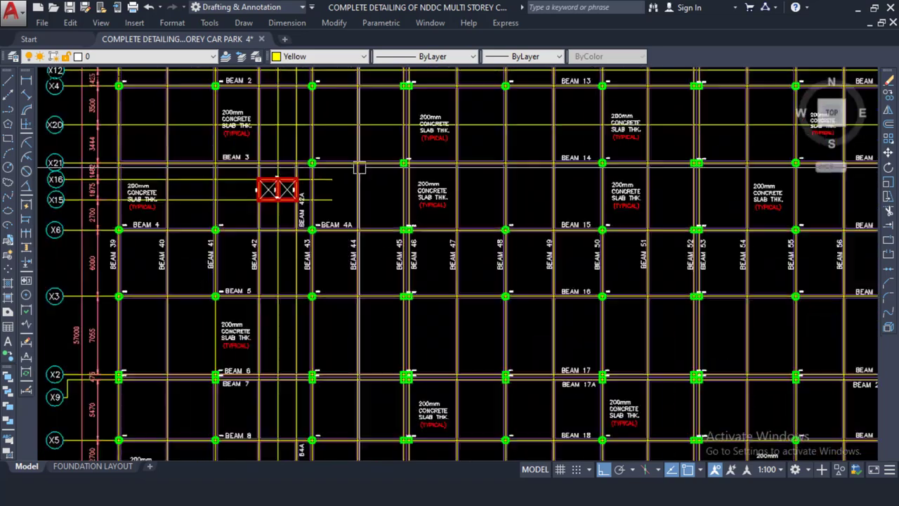
pyautogui.scroll(6, 382, 160)
pyautogui.scroll(6, 390, 184)
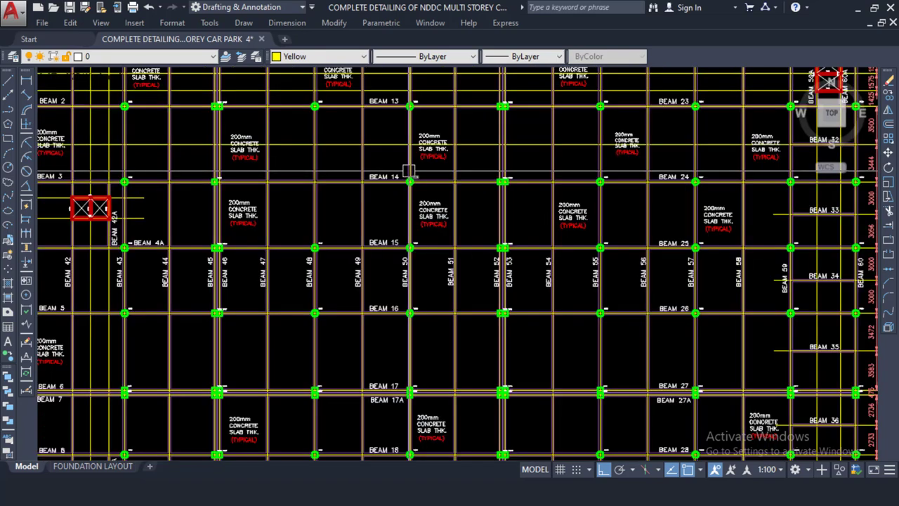
# Compare the grouped layout, slab and beam detail sheets of the car park's different floors
pyautogui.scroll(-8, 420, 145)
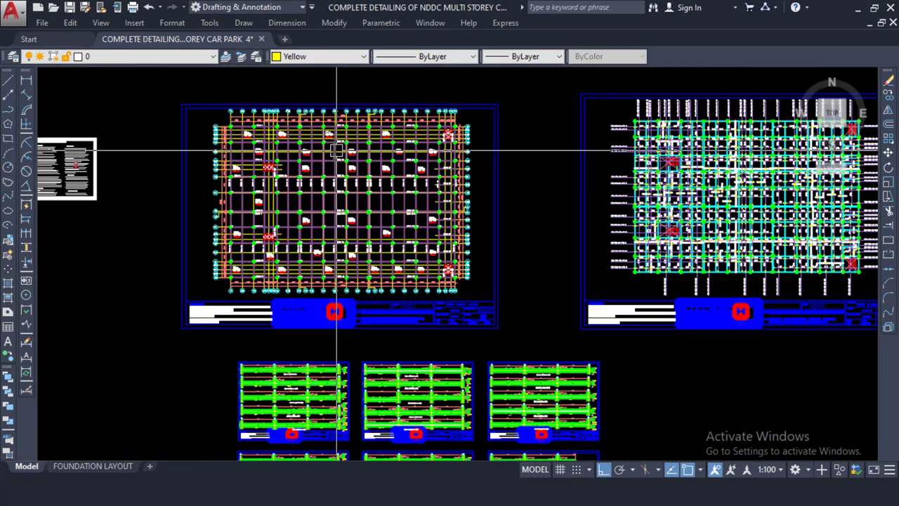
pyautogui.scroll(-7, 297, 214)
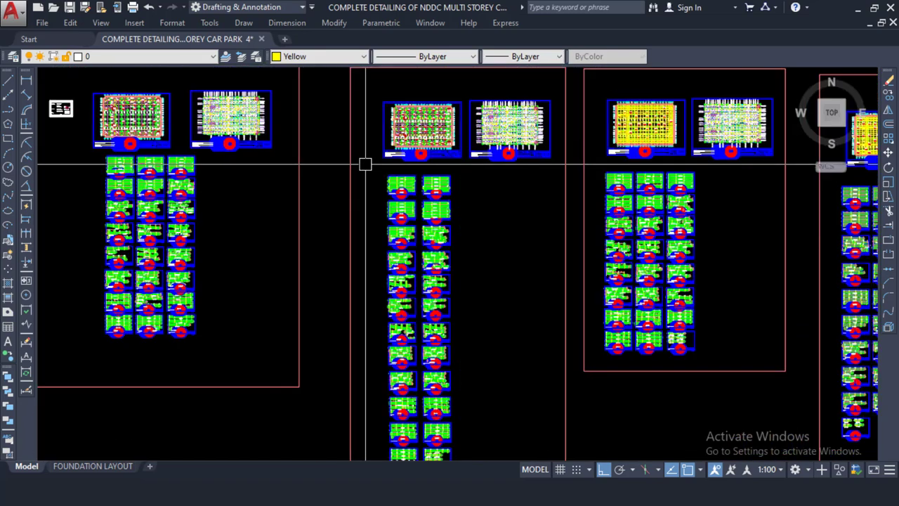
pyautogui.scroll(10, 562, 137)
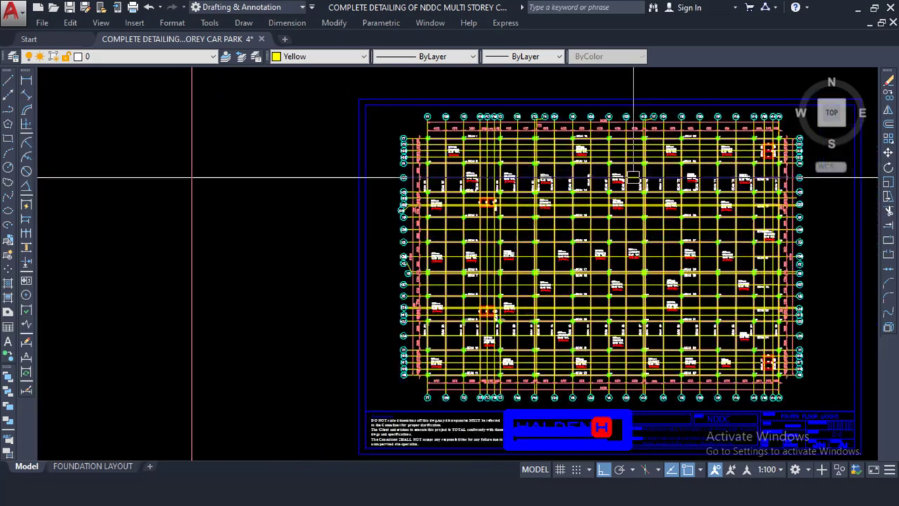
pyautogui.scroll(-8, 503, 156)
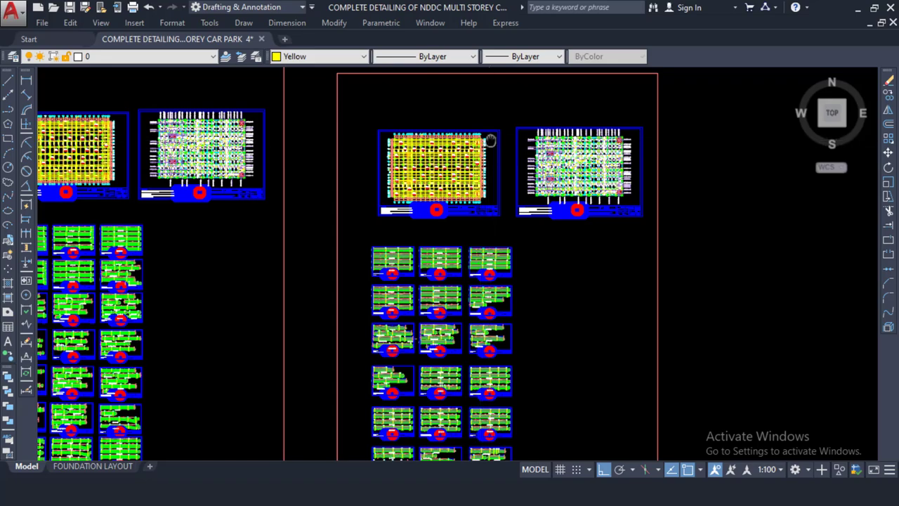
# Examine a beam's reinforcement between gridlines Y1 and Y2 in another sheet group and minimise AutoCAD to return to the Stonebridge catalogue in Excel
pyautogui.scroll(-2, 552, 134)
pyautogui.scroll(12, 522, 194)
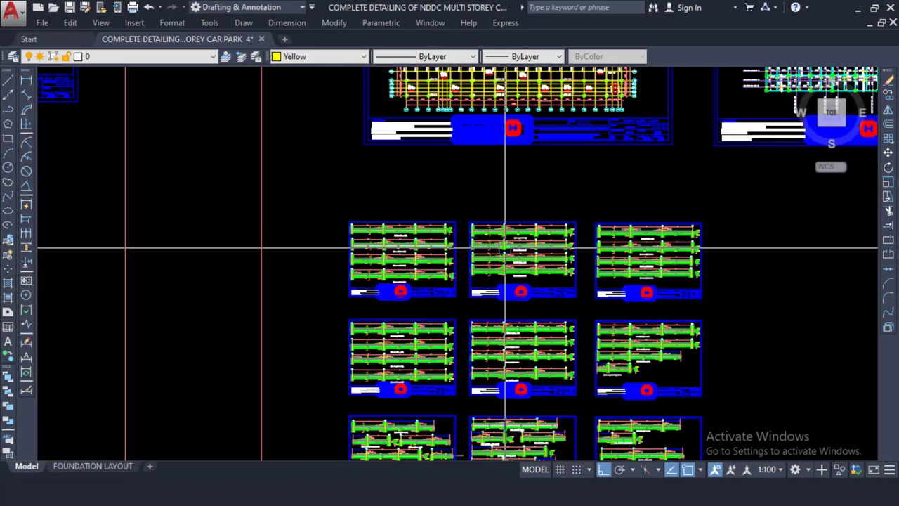
pyautogui.scroll(5, 490, 215)
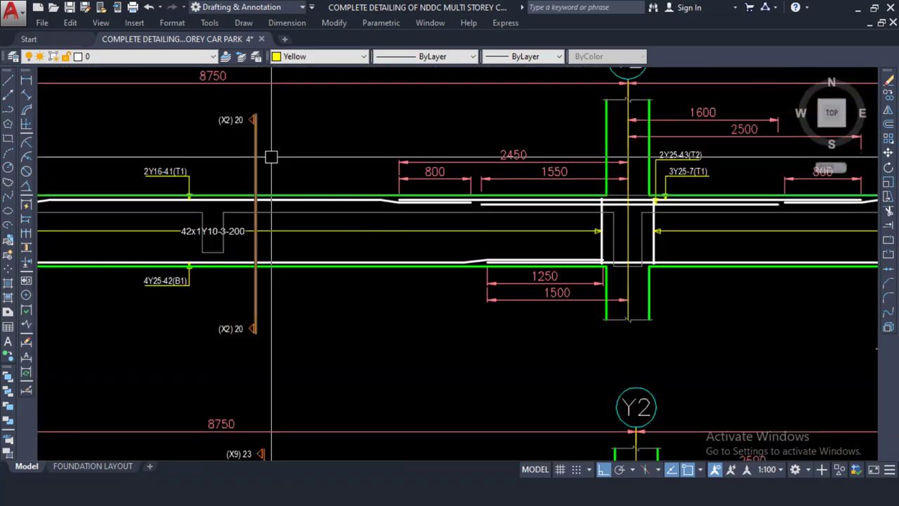
pyautogui.moveTo(396, 195)
pyautogui.mouseDown(button='middle')
pyautogui.moveTo(552, 194)
pyautogui.moveTo(503, 190)
pyautogui.moveTo(523, 221)
pyautogui.mouseUp(button='middle')
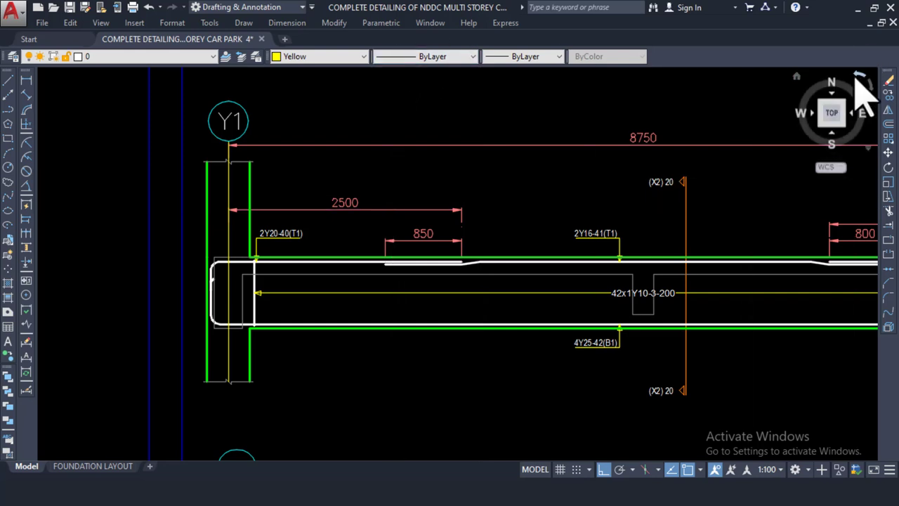
pyautogui.click(861, 12)
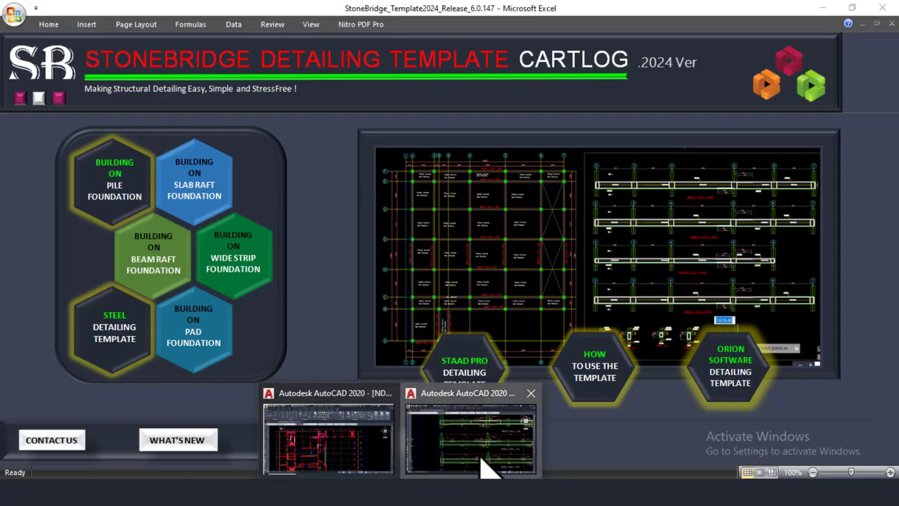
# Switch back to the NDDC multi-storey car park drawing in AutoCAD and compare its floors' layout and beam sheets
pyautogui.click(472, 435)
pyautogui.scroll(-8, 364, 239)
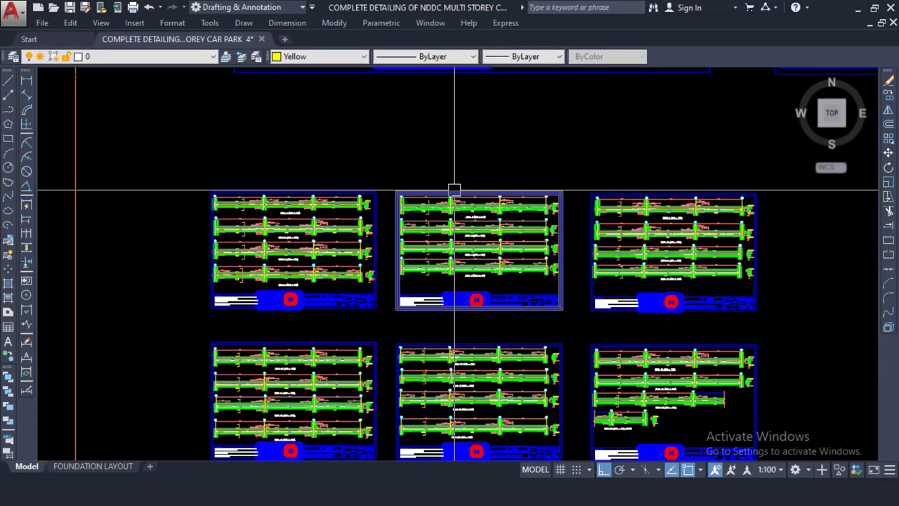
pyautogui.scroll(-3, 446, 259)
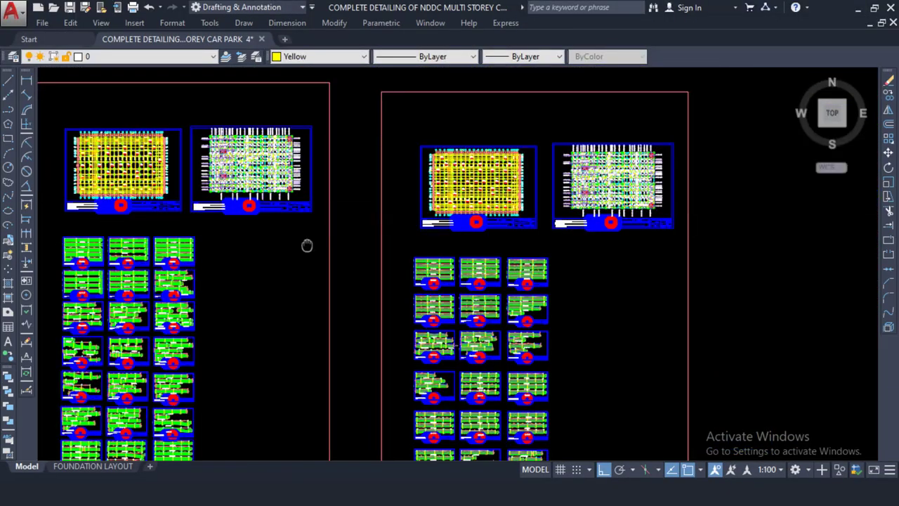
pyautogui.moveTo(307, 245); pyautogui.dragTo(448, 252, button='middle')
pyautogui.moveTo(221, 160); pyautogui.dragTo(321, 153, button='middle')
pyautogui.scroll(2, 321, 153)
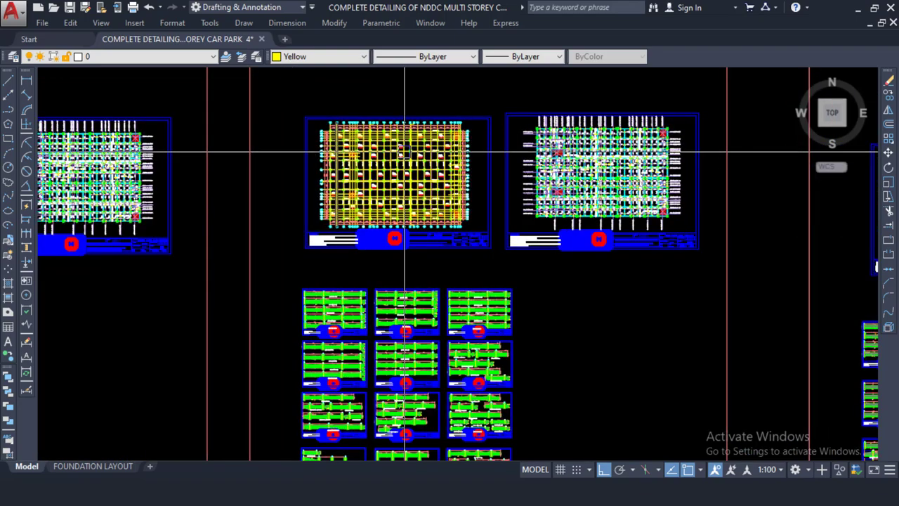
pyautogui.scroll(-2, 398, 153)
# Examine the reinforcement labels and dimensions of the 300 x 750 beams 15 to 17A on their detail sheet
pyautogui.scroll(4, 389, 274)
pyautogui.scroll(5, 389, 288)
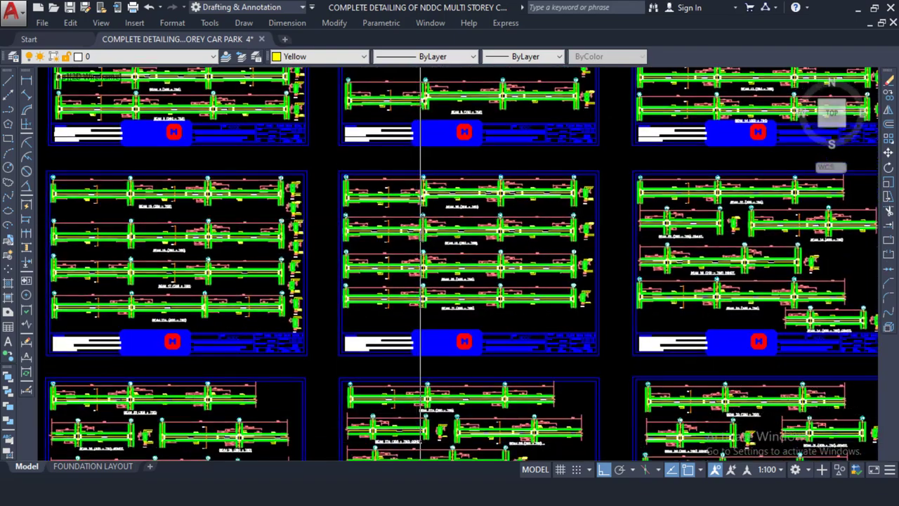
pyautogui.scroll(2, 335, 226)
pyautogui.scroll(-4, 351, 236)
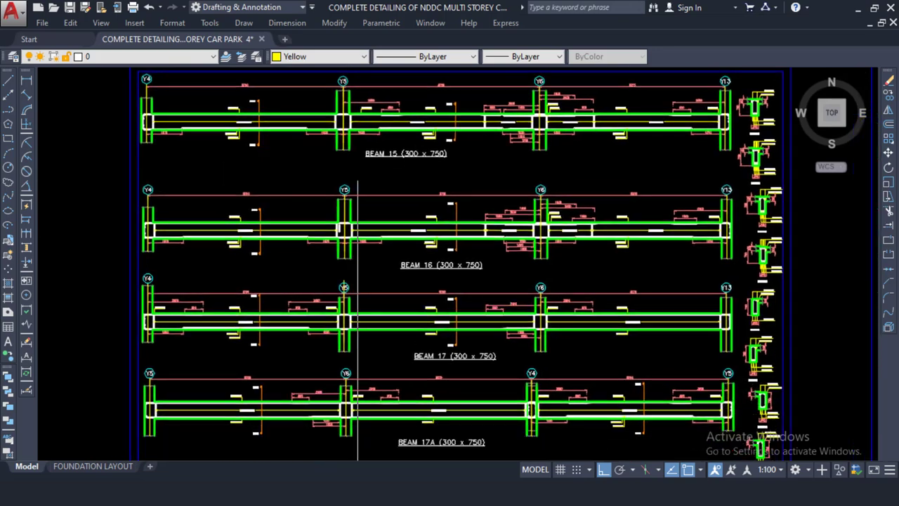
pyautogui.scroll(4, 393, 252)
pyautogui.scroll(3, 393, 252)
pyautogui.scroll(-5, 345, 237)
pyautogui.scroll(3, 353, 223)
pyautogui.scroll(-2, 472, 188)
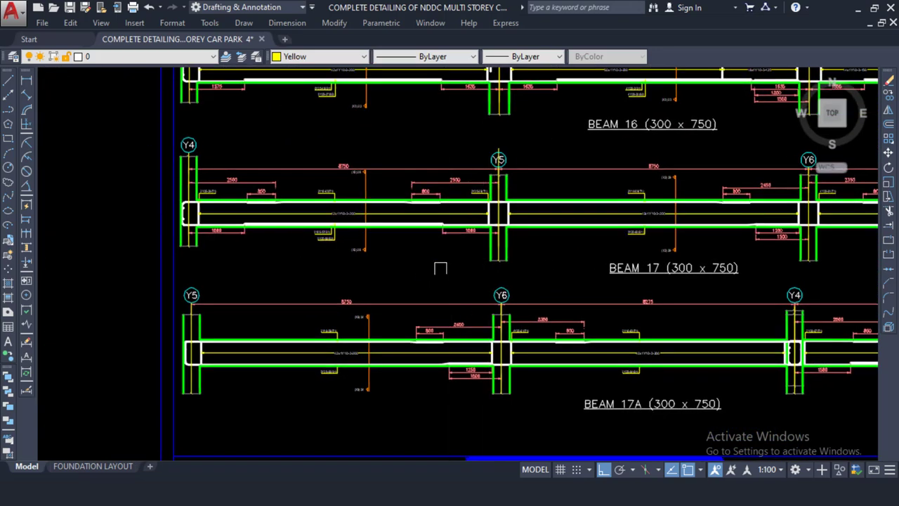
pyautogui.moveTo(491, 311); pyautogui.dragTo(492, 204, button='middle')
pyautogui.scroll(6, 451, 240)
pyautogui.scroll(-2, 451, 240)
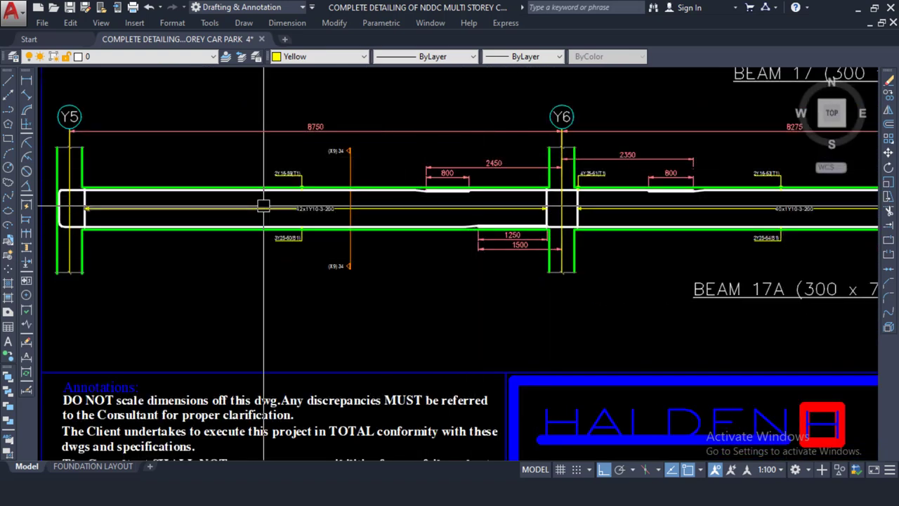
pyautogui.moveTo(181, 183); pyautogui.dragTo(303, 180, button='middle')
pyautogui.scroll(-8, 546, 147)
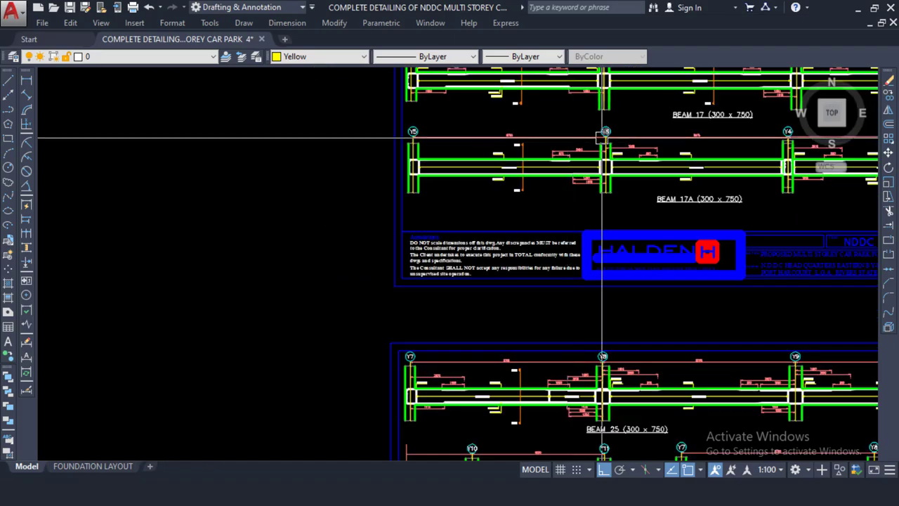
# Compare the framed floor groups of the car park and inspect one floor's slab reinforcement layout
pyautogui.scroll(-4, 465, 168)
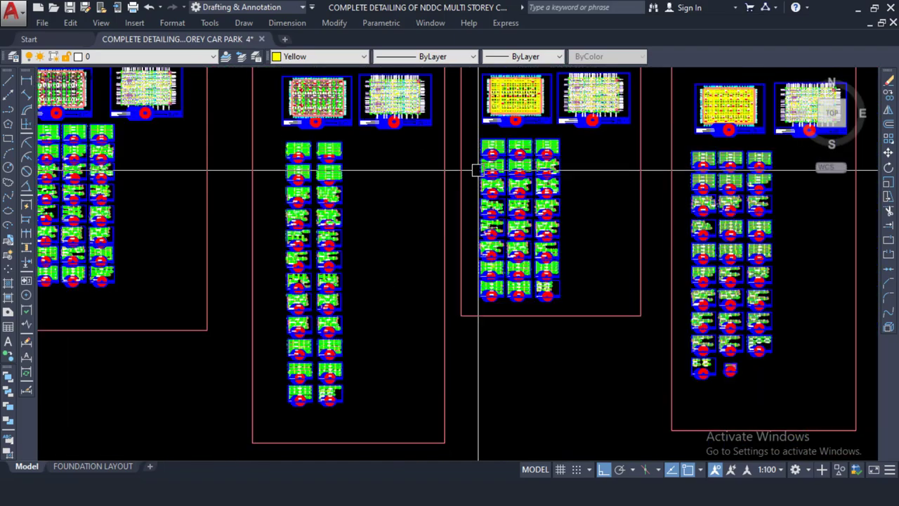
pyautogui.moveTo(409, 257); pyautogui.dragTo(453, 227, button='middle')
pyautogui.scroll(-2, 453, 227)
pyautogui.scroll(8, 455, 168)
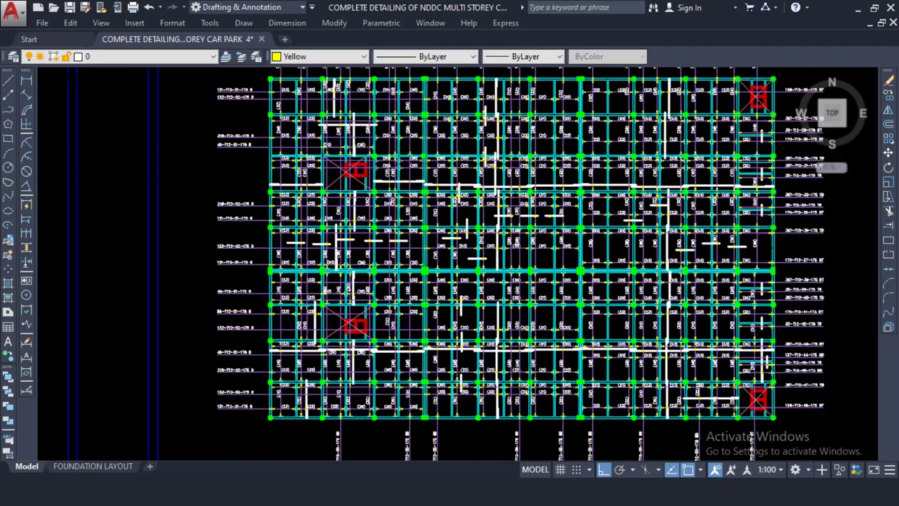
pyautogui.scroll(-7, 407, 206)
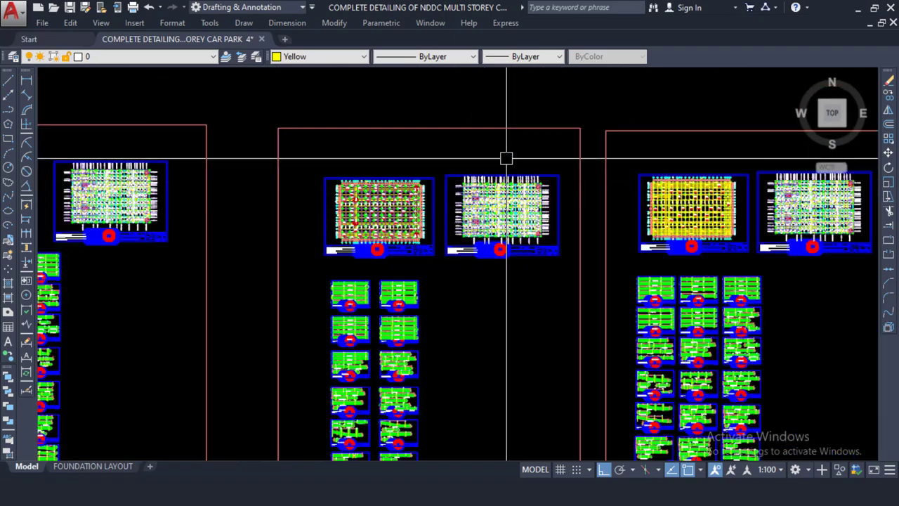
pyautogui.moveTo(506, 157); pyautogui.dragTo(482, 330, button='middle')
pyautogui.scroll(-5, 521, 231)
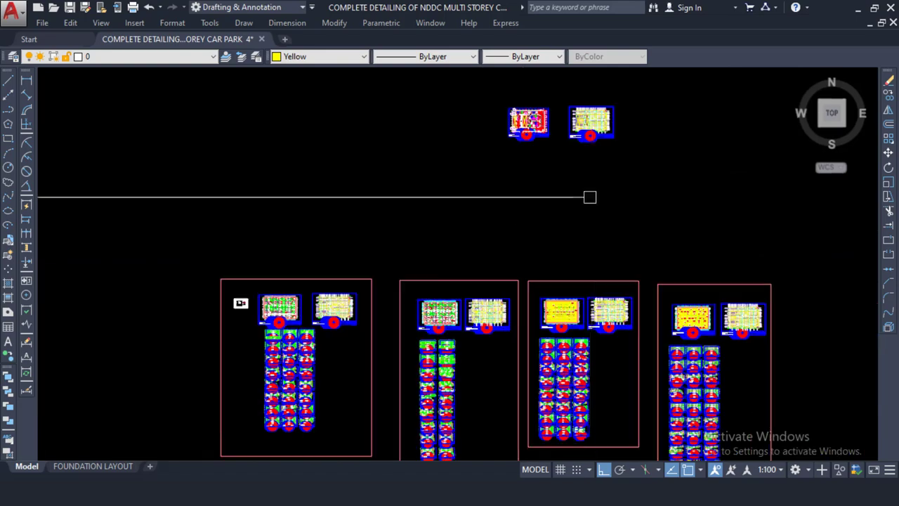
# Inspect the architectural parking plan with its car ramps, numbered bays and stair cores above the floor groups
pyautogui.scroll(6, 489, 215)
pyautogui.scroll(6, 421, 200)
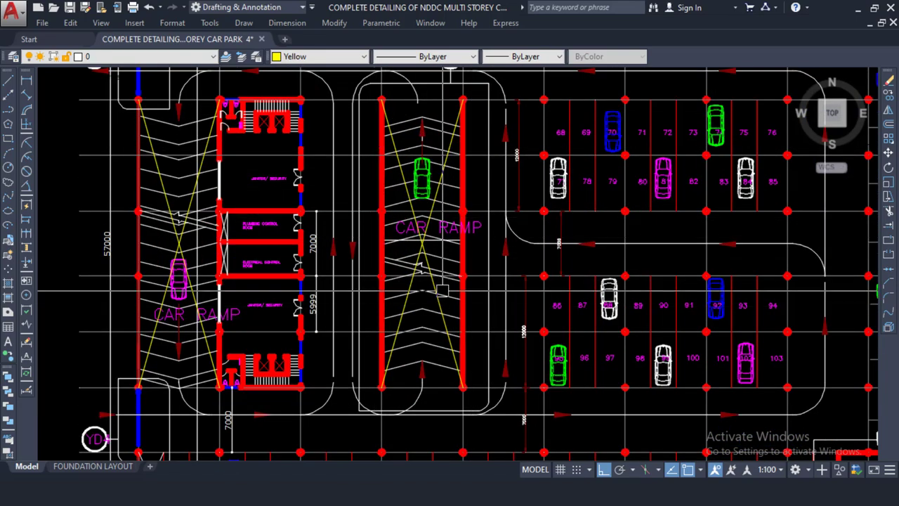
pyautogui.scroll(-3, 422, 352)
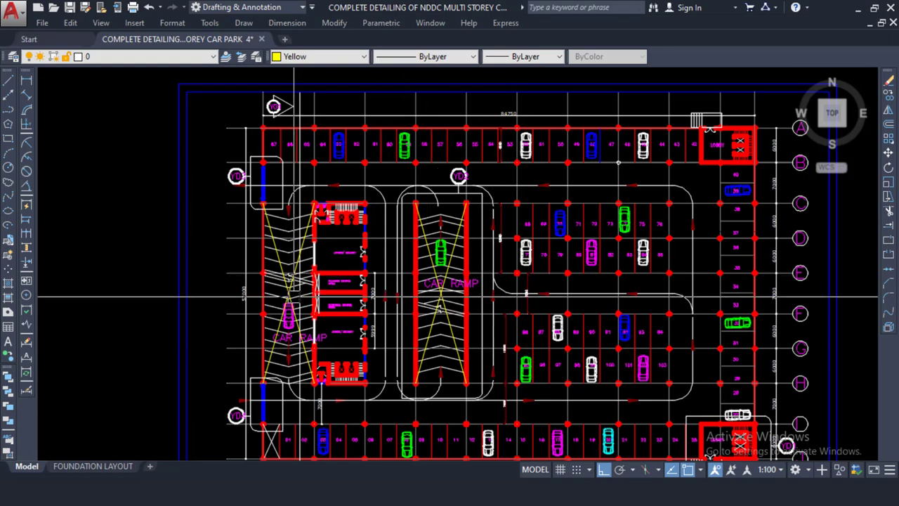
pyautogui.moveTo(274, 265); pyautogui.dragTo(274, 196, button='middle')
pyautogui.scroll(-3, 311, 206)
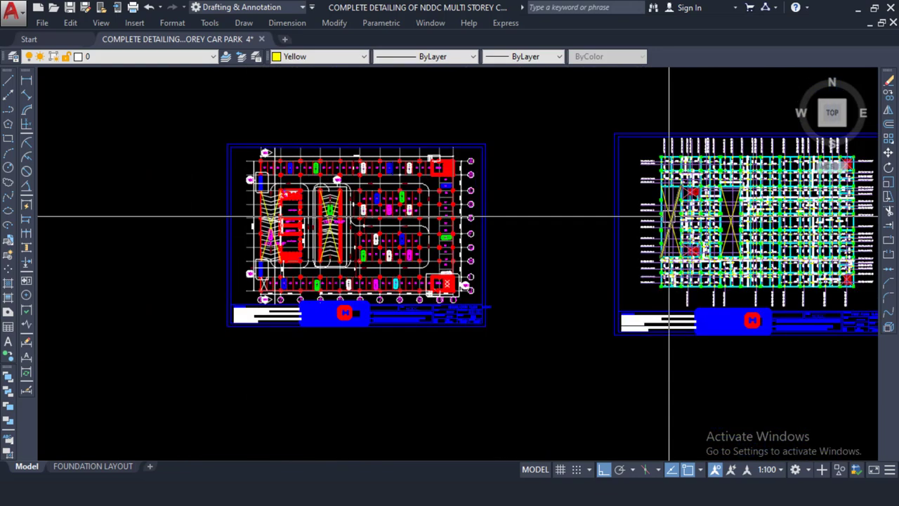
# Examine the slab reinforcement layout beside the parking plan, including the bar labels around the ramp openings
pyautogui.scroll(4, 627, 211)
pyautogui.moveTo(627, 210); pyautogui.dragTo(607, 220, button='middle')
pyautogui.moveTo(700, 239); pyautogui.dragTo(503, 270, button='middle')
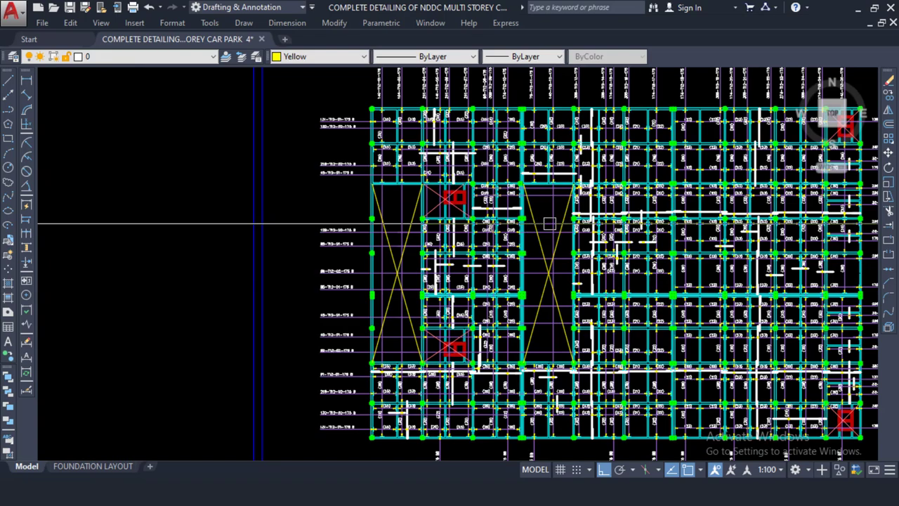
pyautogui.scroll(2, 525, 175)
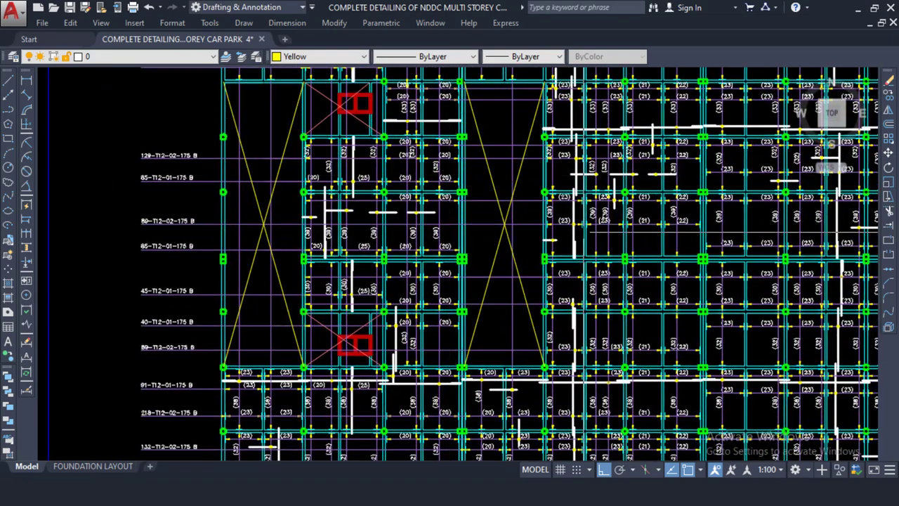
pyautogui.scroll(-4, 583, 202)
pyautogui.scroll(-8, 395, 271)
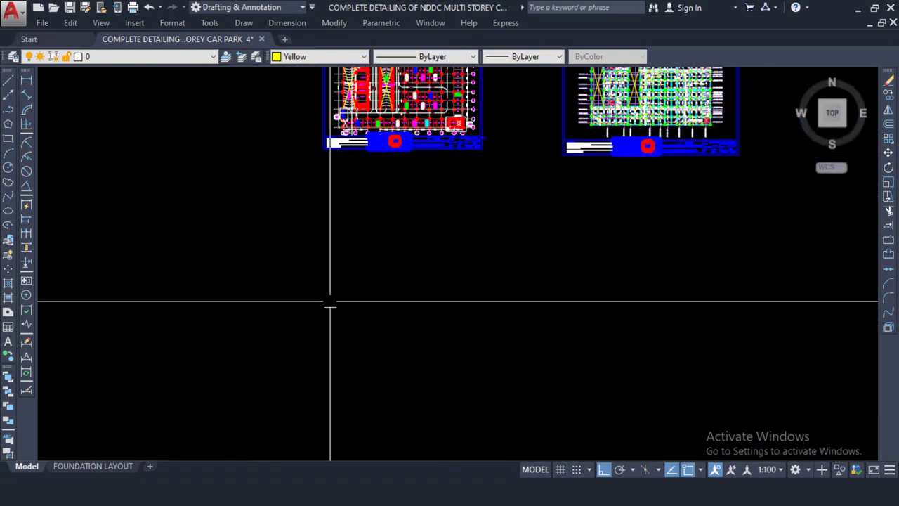
# Inspect the slab reinforcement layout in a framed floor group and survey the beam detail sheets beneath the layouts
pyautogui.moveTo(299, 299); pyautogui.dragTo(375, 180, button='middle')
pyautogui.scroll(9, 243, 229)
pyautogui.scroll(2, 253, 219)
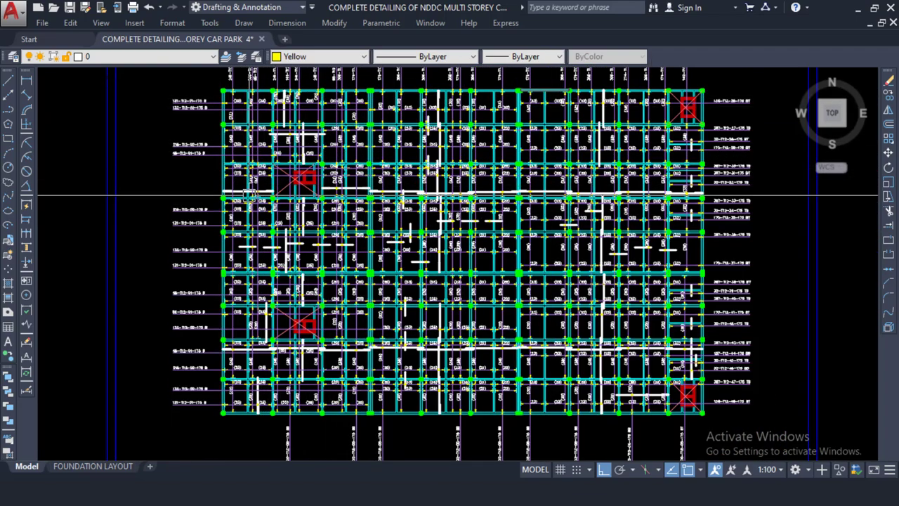
pyautogui.scroll(-6, 341, 181)
pyautogui.scroll(-3, 281, 190)
pyautogui.moveTo(255, 261); pyautogui.dragTo(255, 160, button='middle')
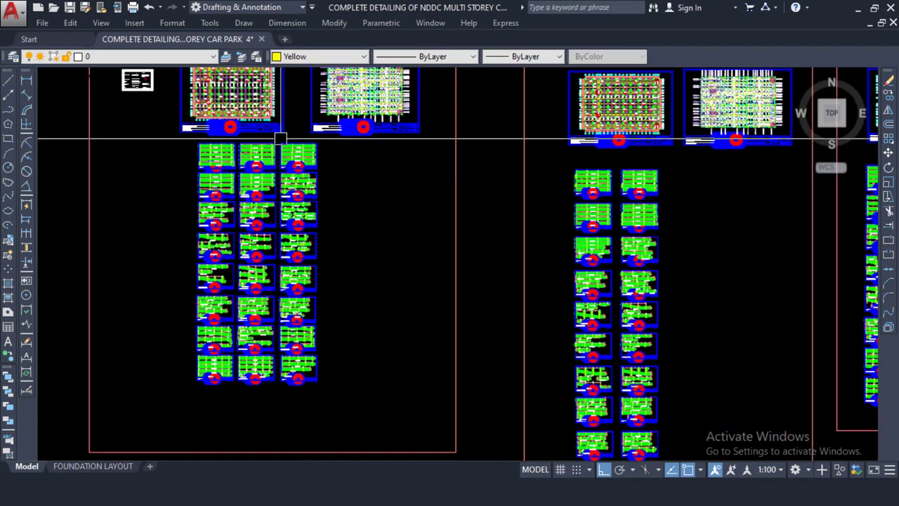
# Examine the sloping ramp beams 46 to 48 on their detail sheets and minimise AutoCAD to return to the Stonebridge catalogue in Excel
pyautogui.scroll(4, 226, 366)
pyautogui.scroll(4, 195, 134)
pyautogui.moveTo(195, 134); pyautogui.dragTo(235, 153, button='middle')
pyautogui.scroll(4, 275, 269)
pyautogui.scroll(2, 351, 246)
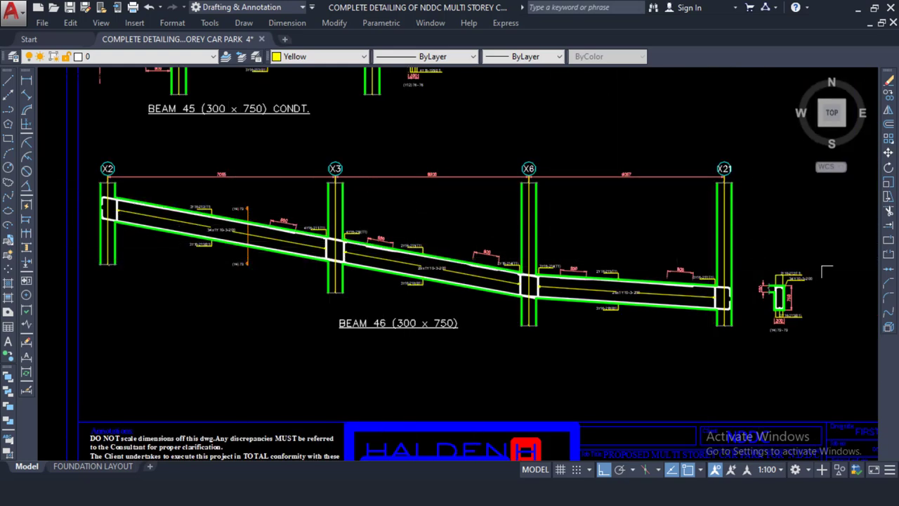
pyautogui.scroll(-4, 249, 269)
pyautogui.moveTo(505, 201); pyautogui.dragTo(273, 202, button='middle')
pyautogui.scroll(5, 616, 91)
pyautogui.scroll(-5, 371, 245)
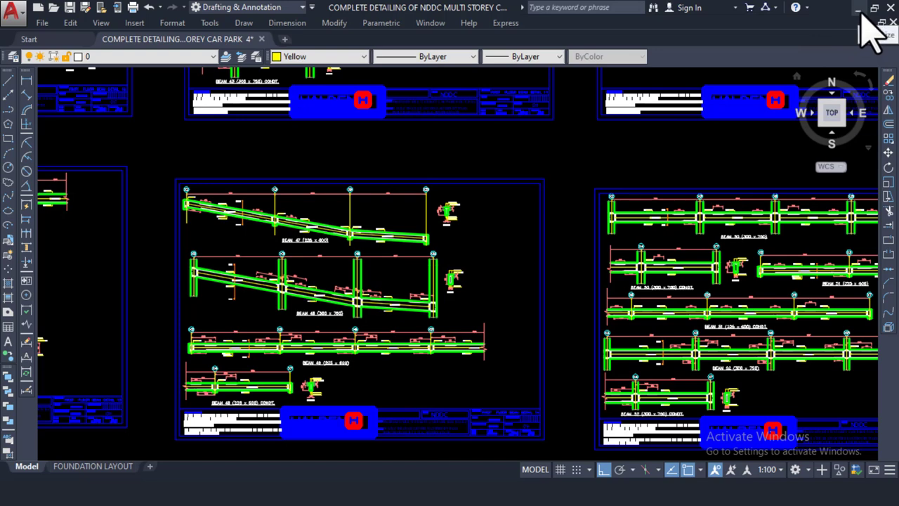
pyautogui.click(858, 9)
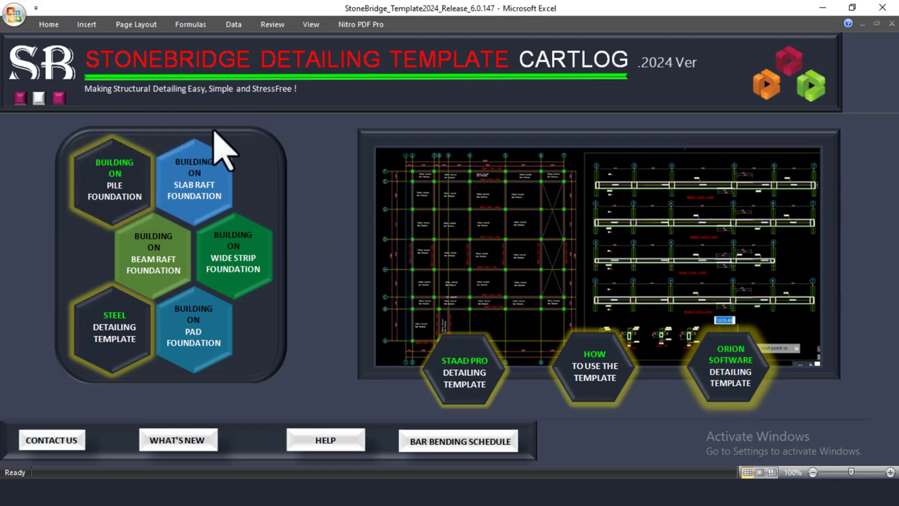
# Open the Building on Pile Foundation template from the catalogue, accept the hyperlink security notice and maximise the AutoCAD window
pyautogui.click(111, 172)
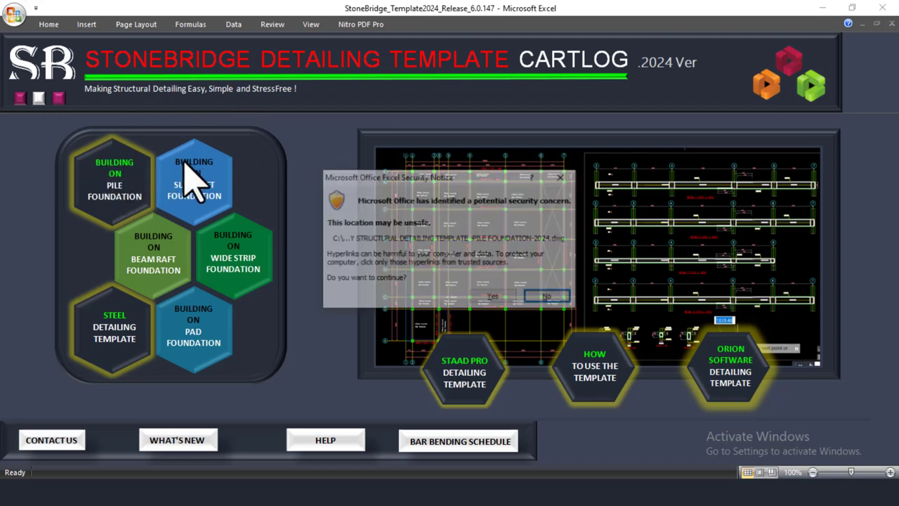
pyautogui.click(493, 298)
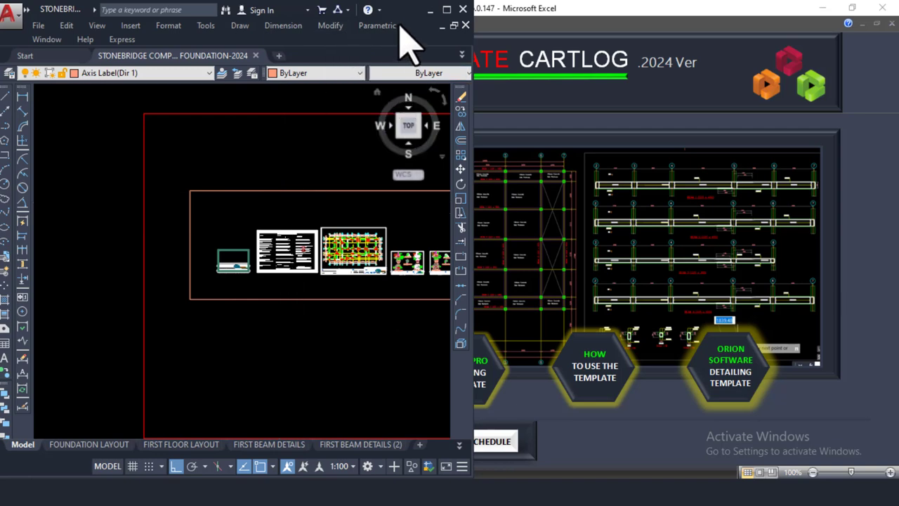
pyautogui.click(447, 10)
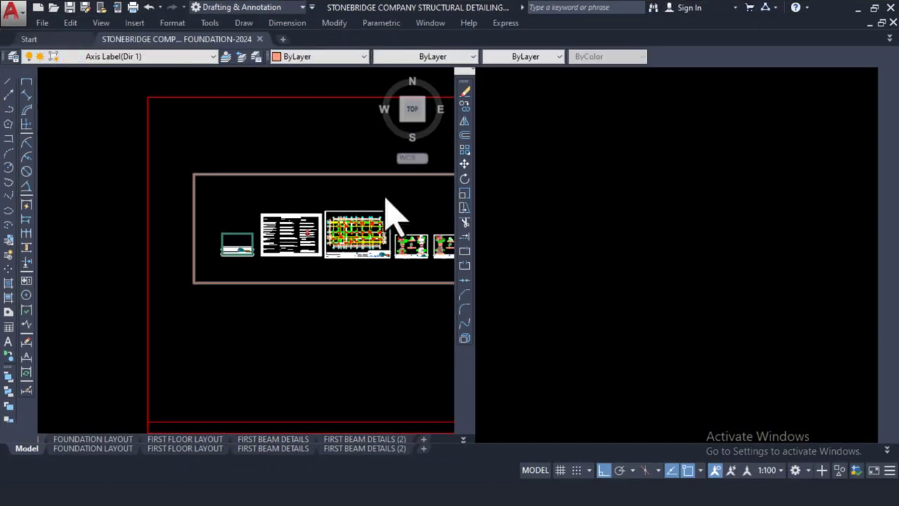
# Inspect the title block of the Pile Foundation Layout sheet, including its drawing title, scale and consulting engineers
pyautogui.scroll(5, 576, 239)
pyautogui.scroll(5, 543, 236)
pyautogui.scroll(-4, 311, 297)
pyautogui.scroll(2, 581, 292)
pyautogui.scroll(3, 581, 291)
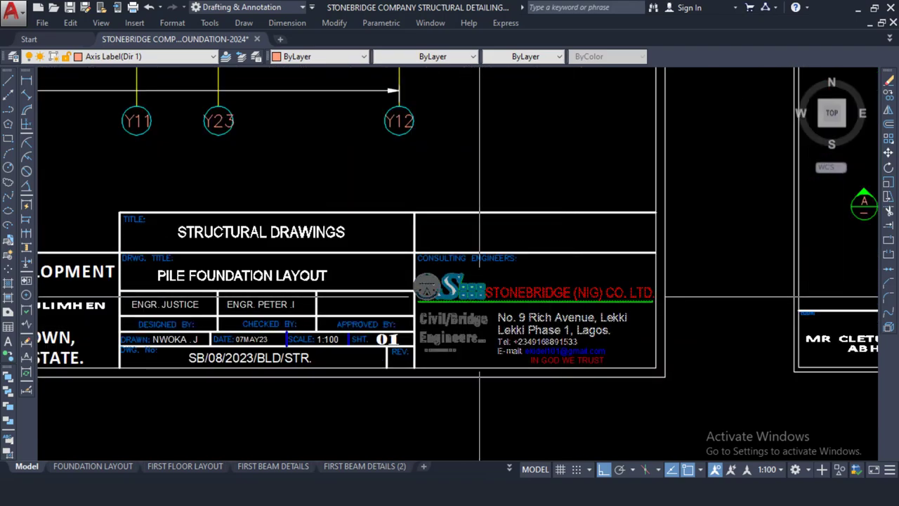
pyautogui.scroll(-2, 562, 267)
# Inspect the pile foundation layout's pile caps, ground beams, gridlines and overall dimensions
pyautogui.moveTo(323, 191); pyautogui.dragTo(537, 407, button='middle')
pyautogui.moveTo(367, 253); pyautogui.dragTo(572, 360, button='middle')
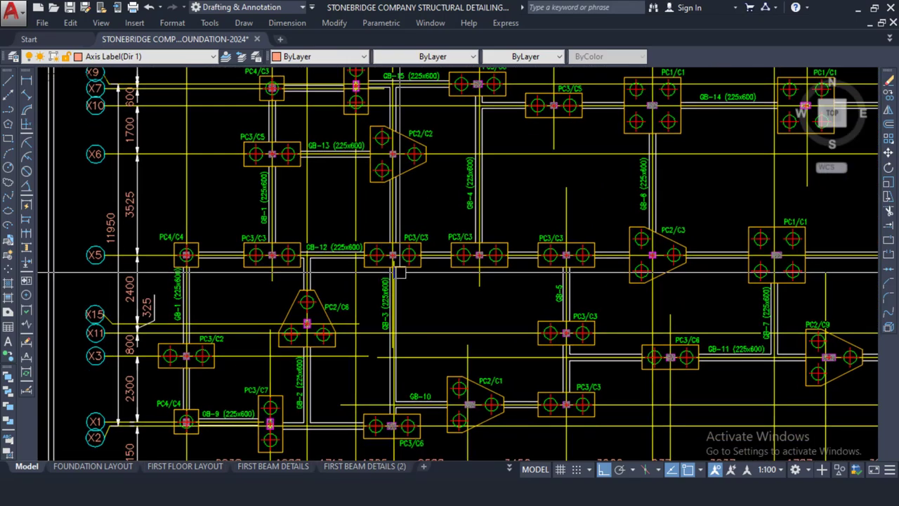
pyautogui.scroll(-2, 354, 240)
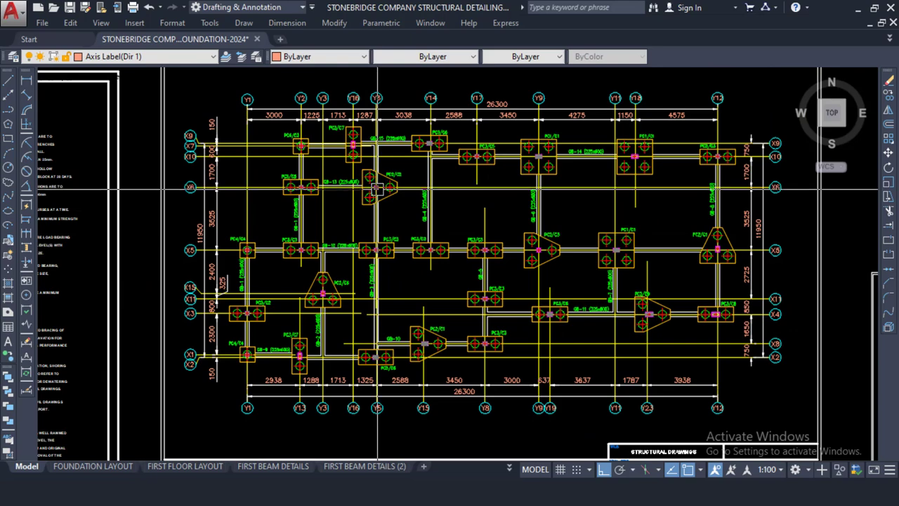
pyautogui.scroll(2, 361, 122)
pyautogui.scroll(-3, 361, 122)
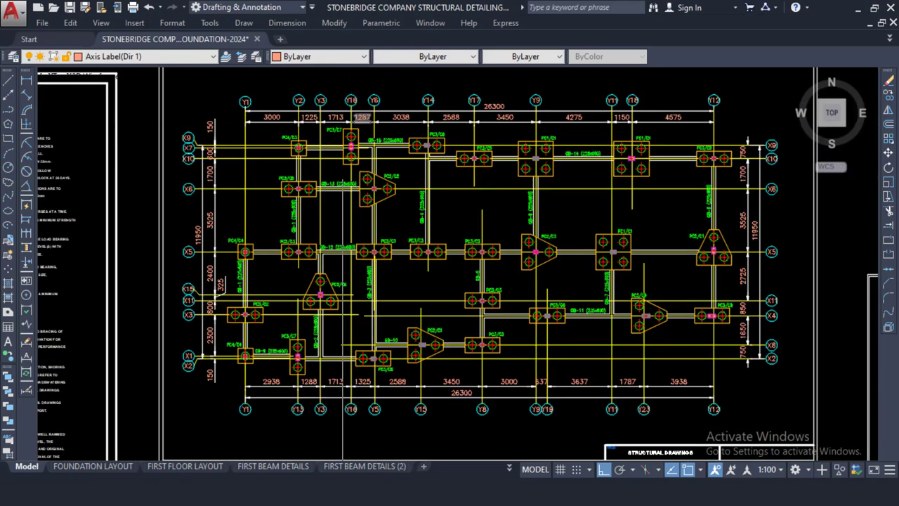
pyautogui.moveTo(272, 137); pyautogui.dragTo(264, 132, button='middle')
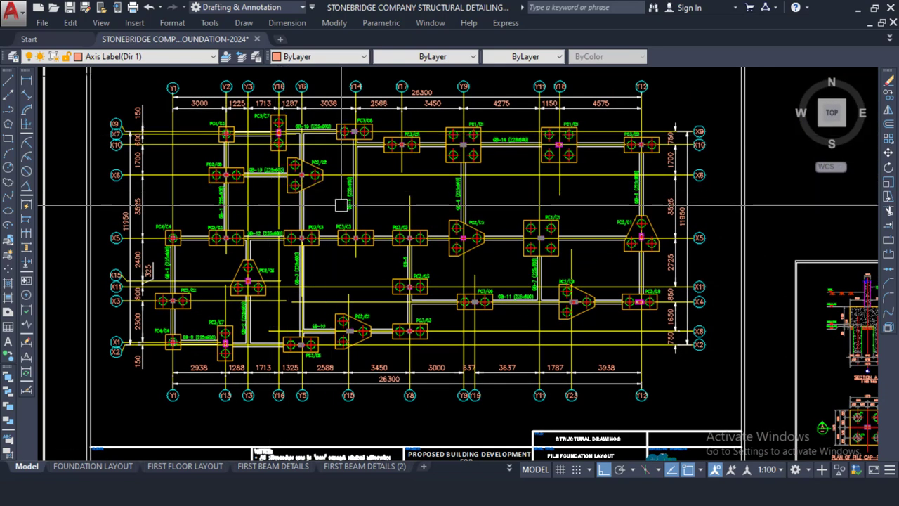
pyautogui.scroll(-2, 342, 203)
pyautogui.scroll(4, 337, 212)
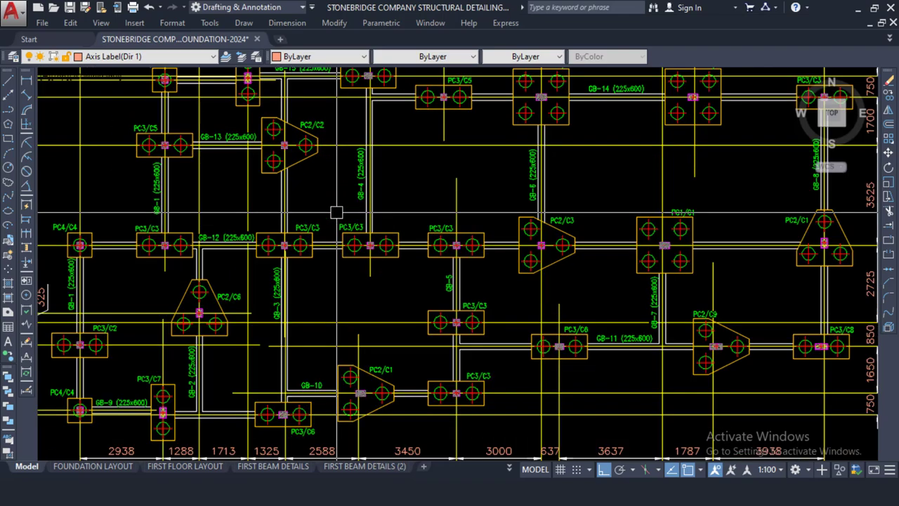
# Examine ground beams GB-13 and GB-15 and the adjoining pile caps PC2/C2, PC3/C6 and PC3/C7 up close
pyautogui.scroll(-3, 361, 190)
pyautogui.scroll(4, 406, 201)
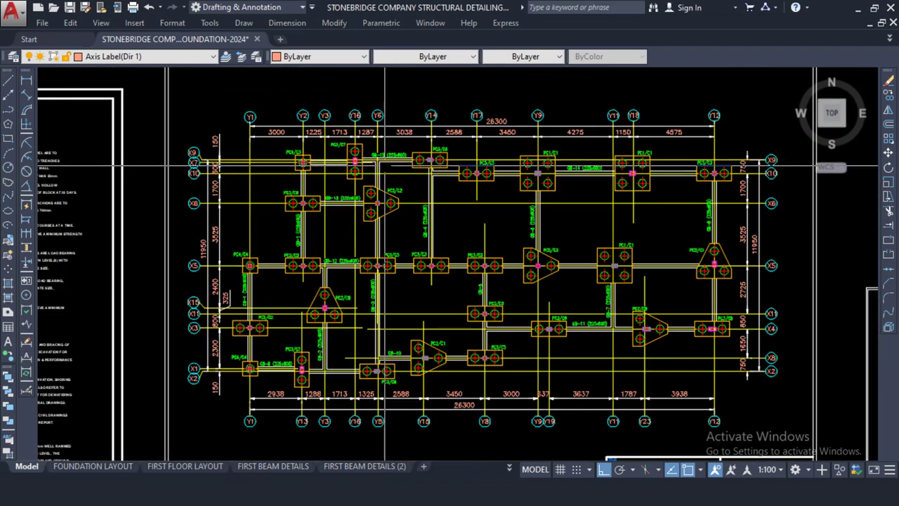
pyautogui.scroll(-1, 406, 202)
pyautogui.scroll(4, 262, 149)
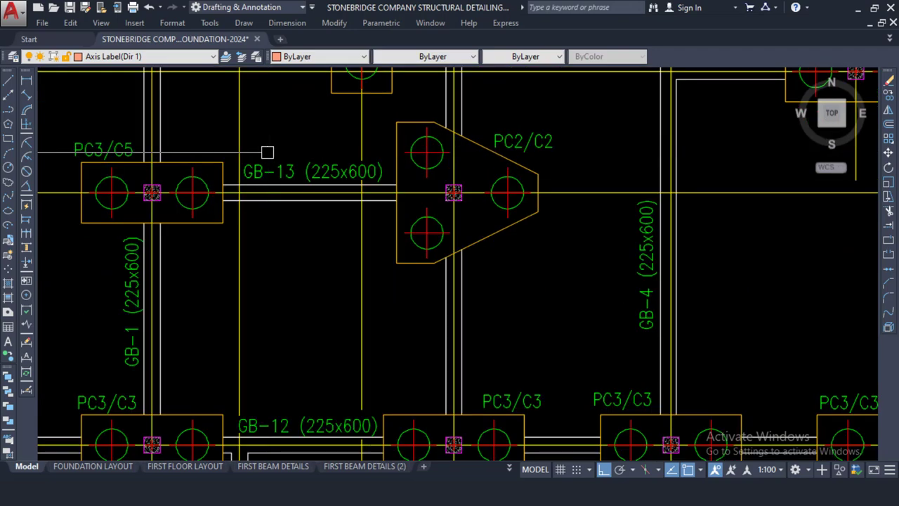
pyautogui.moveTo(255, 161)
pyautogui.mouseDown(button='middle')
pyautogui.moveTo(315, 272)
pyautogui.moveTo(315, 263)
pyautogui.mouseUp(button='middle')
pyautogui.moveTo(548, 120); pyautogui.dragTo(381, 217, button='middle')
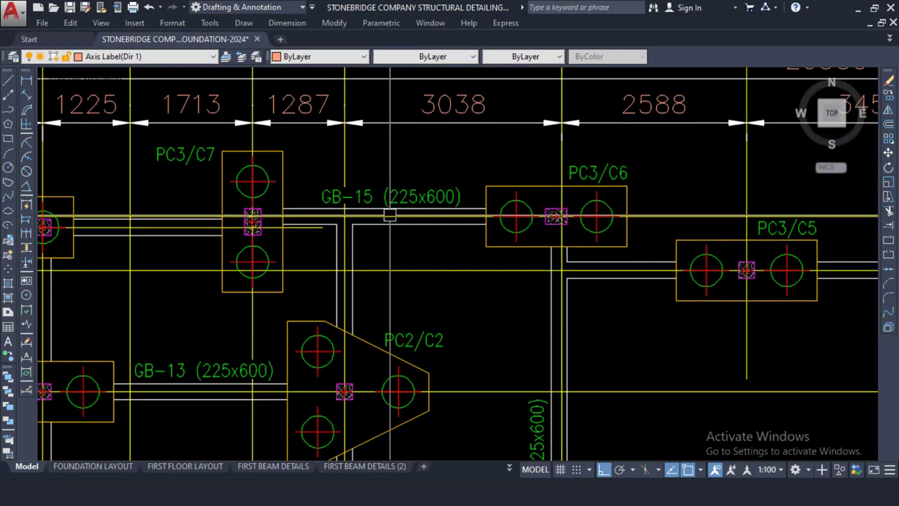
# Examine ground beam GB-15 and the pile caps PC3/C6 and PC3/C5 up close
pyautogui.scroll(2, 306, 204)
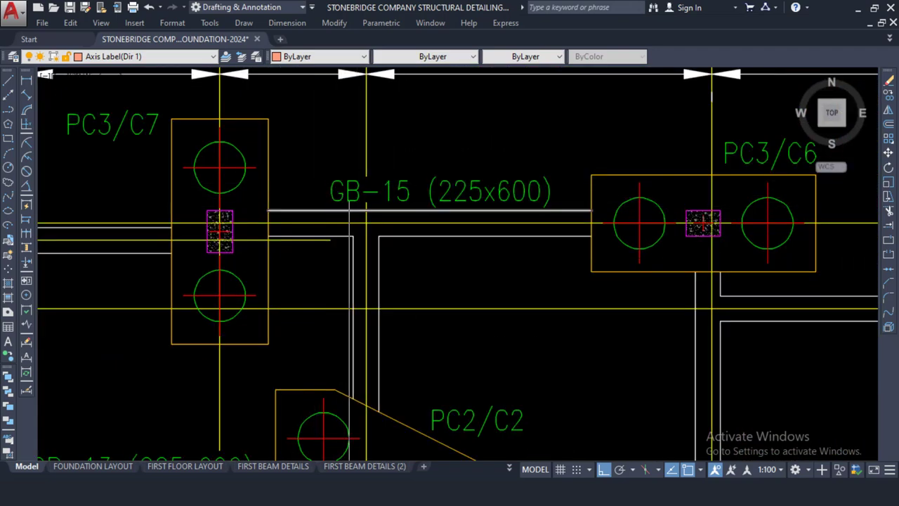
pyautogui.scroll(-2, 414, 180)
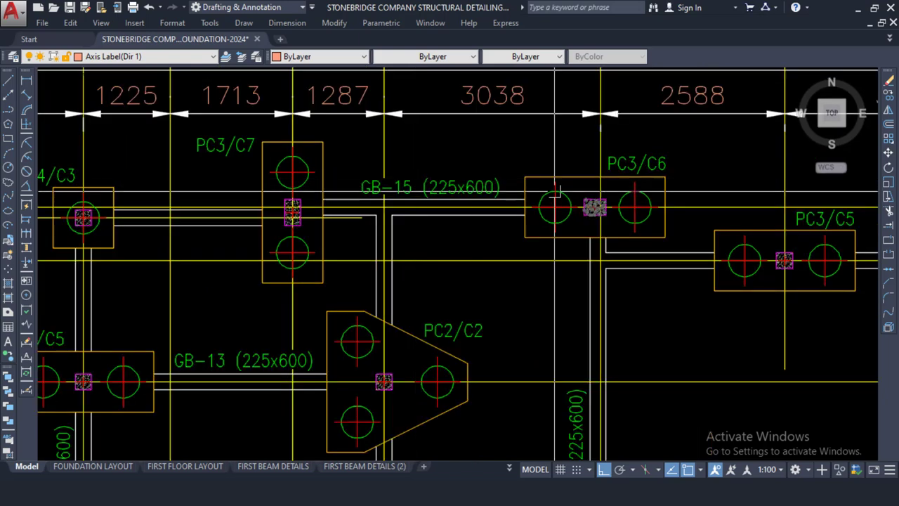
pyautogui.moveTo(683, 172); pyautogui.dragTo(534, 172, button='middle')
pyautogui.scroll(1, 555, 172)
pyautogui.scroll(-1, 555, 172)
pyautogui.moveTo(734, 234); pyautogui.dragTo(632, 235, button='middle')
pyautogui.scroll(4, 632, 235)
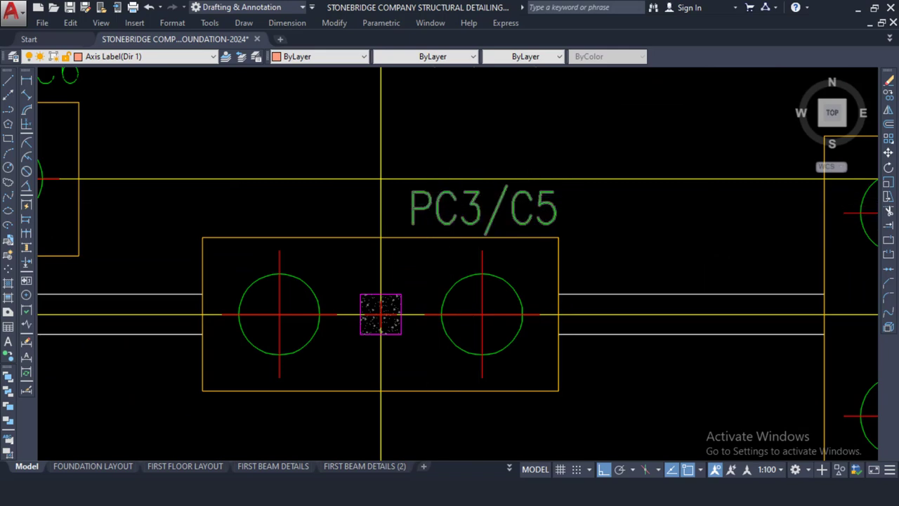
pyautogui.scroll(-9, 429, 239)
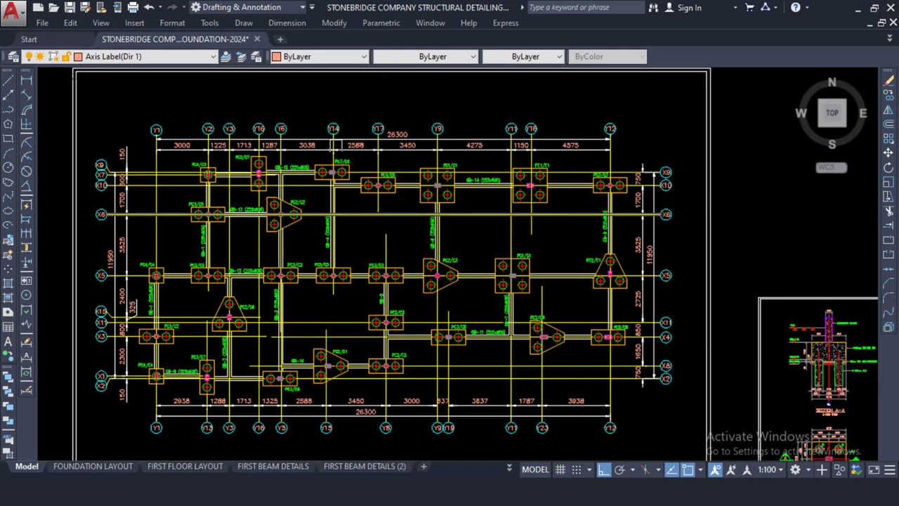
# Inspect Section A-A and the surrounding details on the pile cap PC1 sheet
pyautogui.scroll(-2, 453, 290)
pyautogui.moveTo(744, 369); pyautogui.dragTo(494, 286, button='middle')
pyautogui.scroll(4, 494, 286)
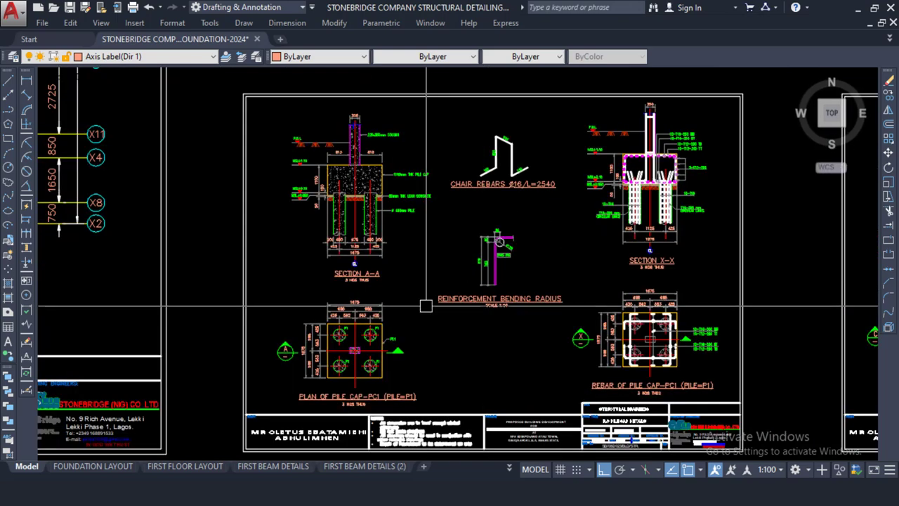
pyautogui.scroll(2, 328, 232)
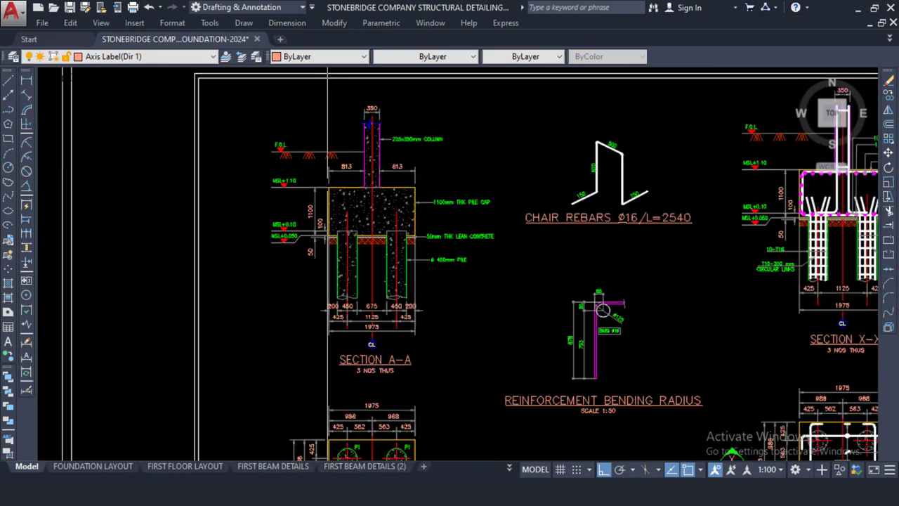
pyautogui.scroll(3, 367, 197)
pyautogui.scroll(-3, 281, 208)
pyautogui.scroll(1, 281, 207)
pyautogui.scroll(-2, 288, 211)
pyautogui.scroll(-1, 353, 125)
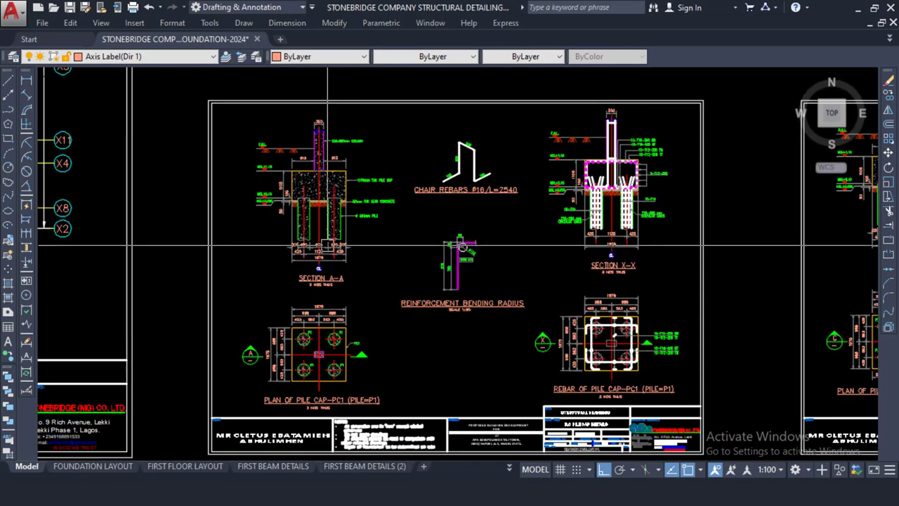
pyautogui.scroll(5, 321, 361)
pyautogui.scroll(-2, 239, 246)
pyautogui.moveTo(220, 257); pyautogui.dragTo(345, 245, button='middle')
pyautogui.scroll(2, 365, 197)
pyautogui.scroll(-2, 305, 237)
pyautogui.scroll(-2, 376, 300)
# Examine the rebar plan of pile cap PC1, including its bar callouts and pile spacing dimensions
pyautogui.moveTo(734, 324); pyautogui.dragTo(553, 323, button='middle')
pyautogui.scroll(3, 554, 323)
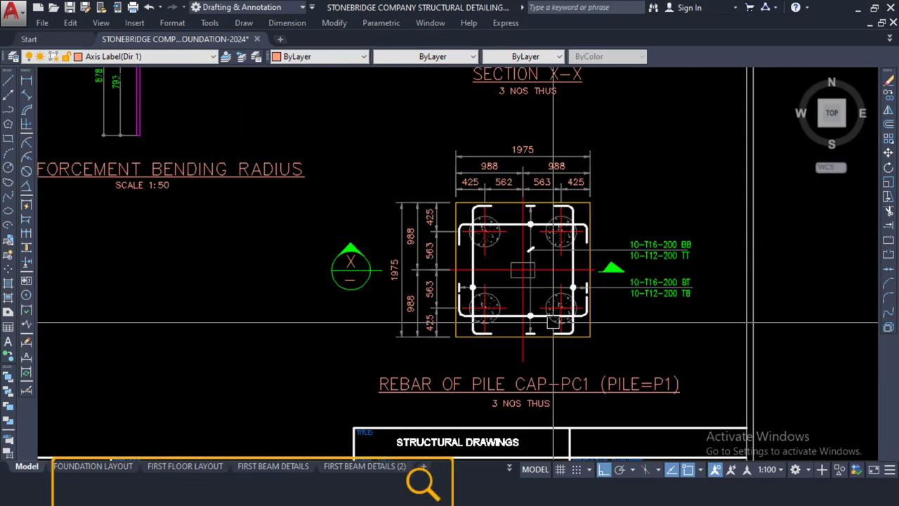
pyautogui.scroll(2, 594, 316)
pyautogui.scroll(-3, 562, 264)
pyautogui.moveTo(154, 270); pyautogui.dragTo(442, 303, button='middle')
pyautogui.scroll(2, 371, 279)
pyautogui.scroll(-2, 305, 265)
pyautogui.moveTo(581, 277); pyautogui.dragTo(337, 293, button='middle')
pyautogui.scroll(4, 604, 265)
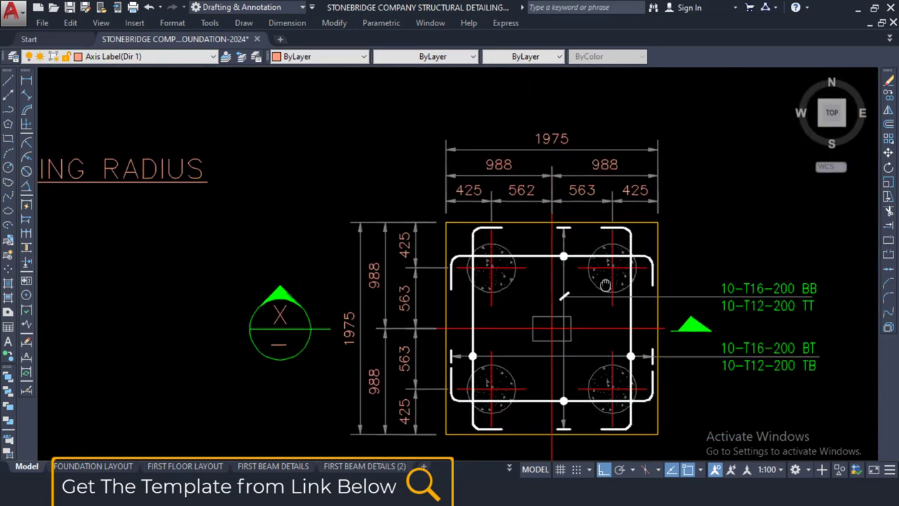
pyautogui.moveTo(627, 290); pyautogui.dragTo(486, 248, button='middle')
pyautogui.scroll(-2, 485, 246)
# Examine Section X-X of pile cap PC1, covering the cap reinforcement, pile bars, circular links and level marks
pyautogui.moveTo(464, 203); pyautogui.dragTo(482, 409, button='middle')
pyautogui.moveTo(500, 259); pyautogui.dragTo(489, 134, button='middle')
pyautogui.scroll(-2, 443, 228)
pyautogui.scroll(2, 436, 361)
pyautogui.moveTo(435, 361); pyautogui.dragTo(454, 326, button='middle')
pyautogui.moveTo(455, 287); pyautogui.dragTo(460, 442, button='middle')
pyautogui.moveTo(464, 167)
pyautogui.mouseDown(button='middle')
pyautogui.moveTo(461, 312)
pyautogui.moveTo(491, 304)
pyautogui.moveTo(472, 236)
pyautogui.mouseUp(button='middle')
pyautogui.scroll(2, 479, 285)
pyautogui.scroll(2, 488, 257)
pyautogui.moveTo(422, 304); pyautogui.dragTo(421, 250, button='middle')
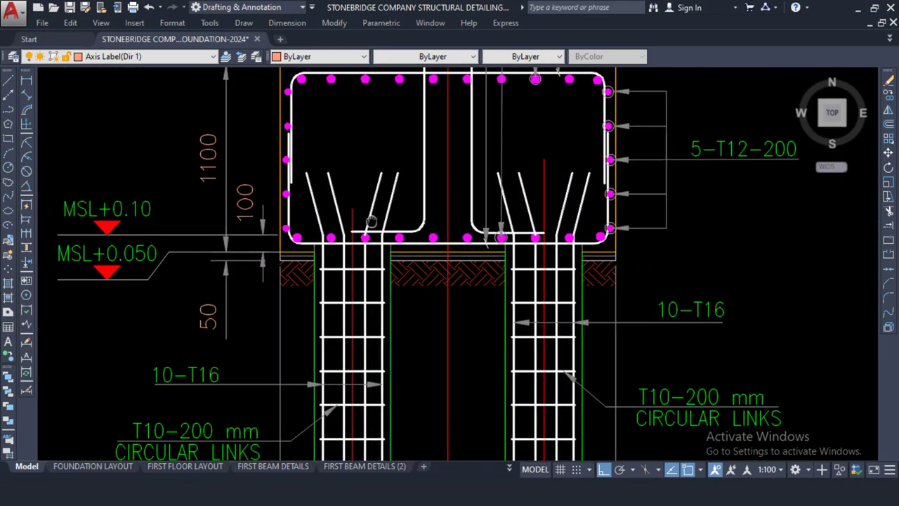
pyautogui.scroll(2, 414, 217)
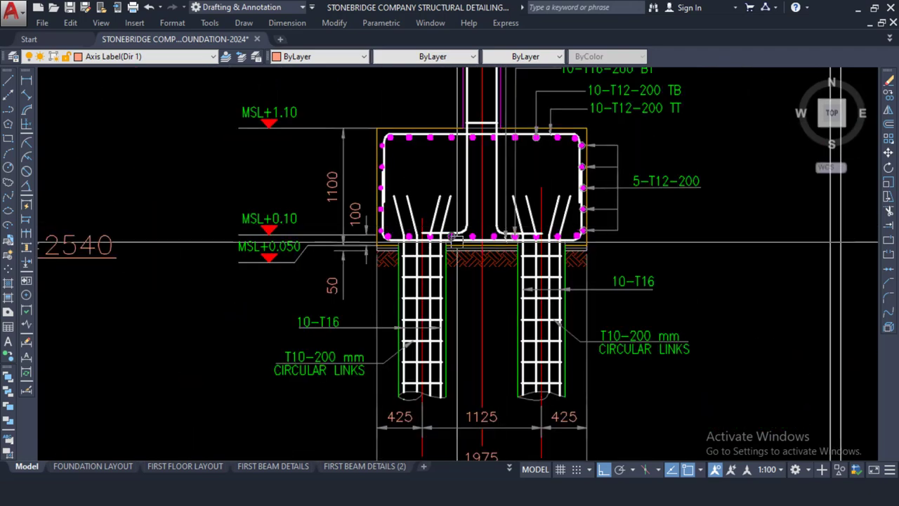
pyautogui.scroll(-4, 495, 239)
pyautogui.scroll(2, 279, 223)
# Inspect the chair rebars and reinforcement bending radius details on the pile cap PC1 sheet
pyautogui.moveTo(280, 223); pyautogui.dragTo(427, 246, button='middle')
pyautogui.scroll(3, 417, 176)
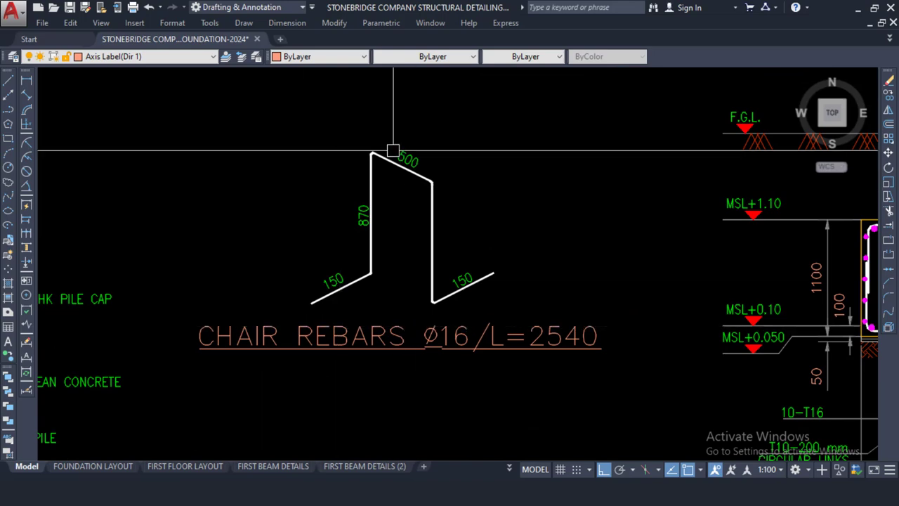
pyautogui.scroll(-3, 413, 220)
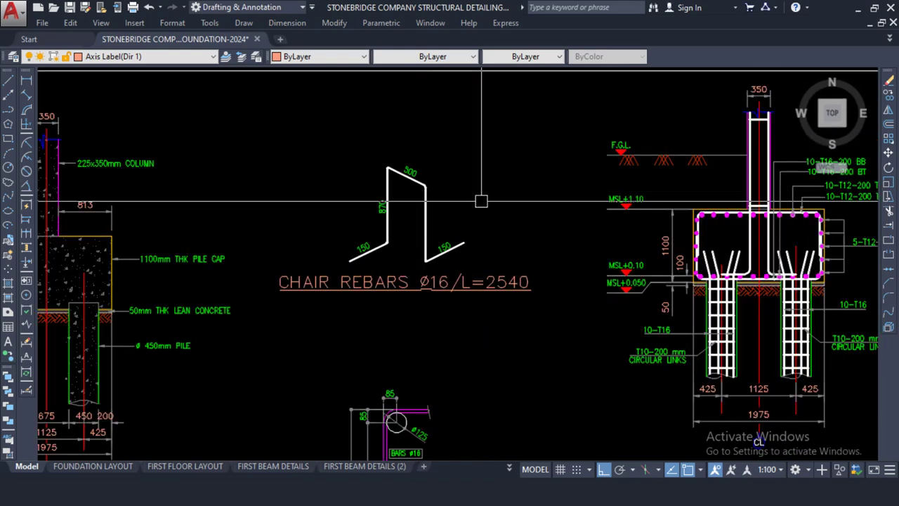
pyautogui.scroll(5, 805, 168)
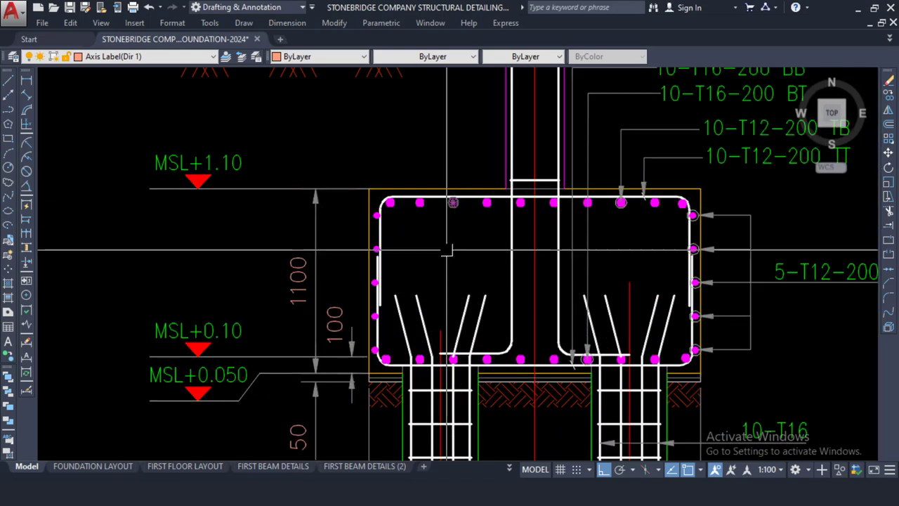
pyautogui.scroll(-3, 463, 211)
pyautogui.moveTo(396, 449); pyautogui.dragTo(401, 239, button='middle')
pyautogui.scroll(2, 332, 220)
pyautogui.scroll(2, 386, 172)
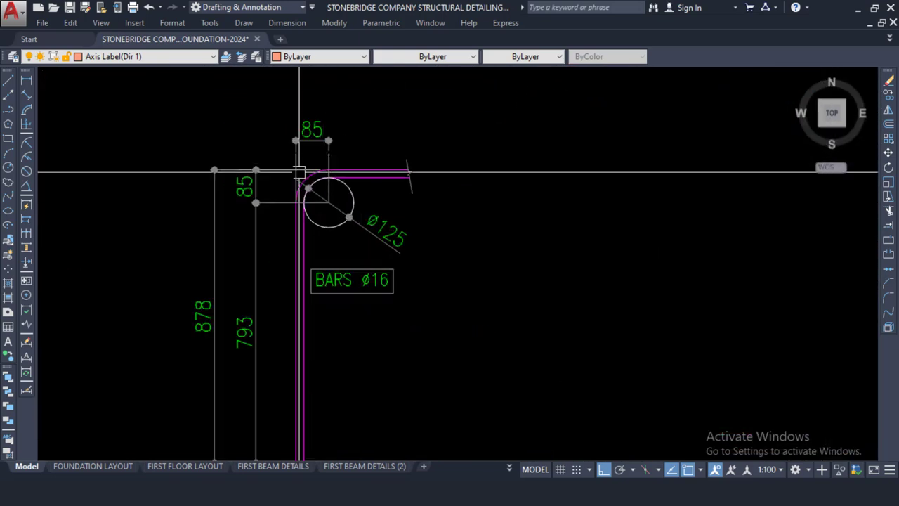
pyautogui.scroll(-2, 309, 200)
pyautogui.scroll(-4, 319, 225)
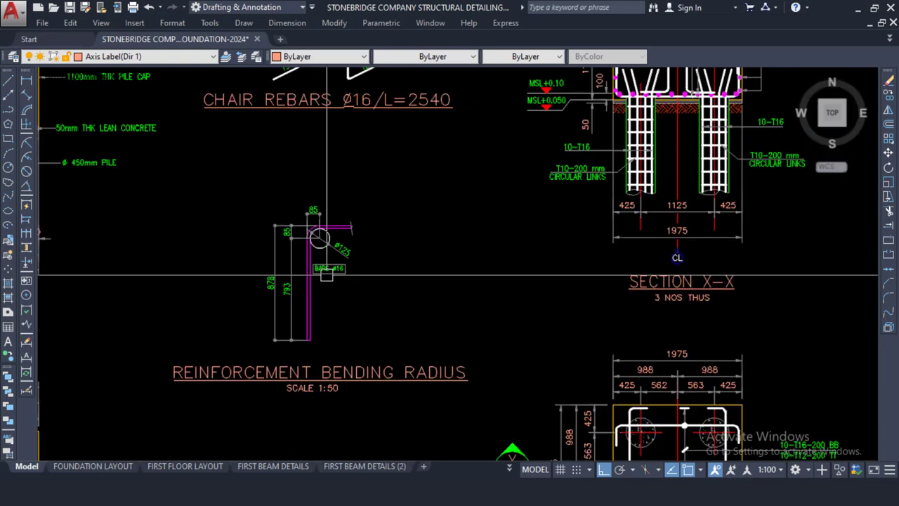
# Review the pile cap PC2 sheet with its Section C-C and rebar plan, and survey the neighbouring pile cap sheets
pyautogui.scroll(-5, 323, 234)
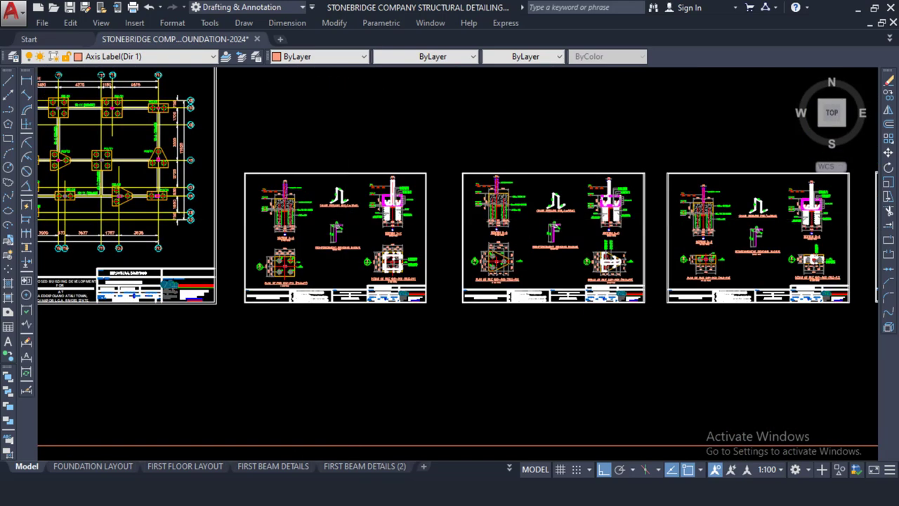
pyautogui.moveTo(521, 235); pyautogui.dragTo(362, 219, button='middle')
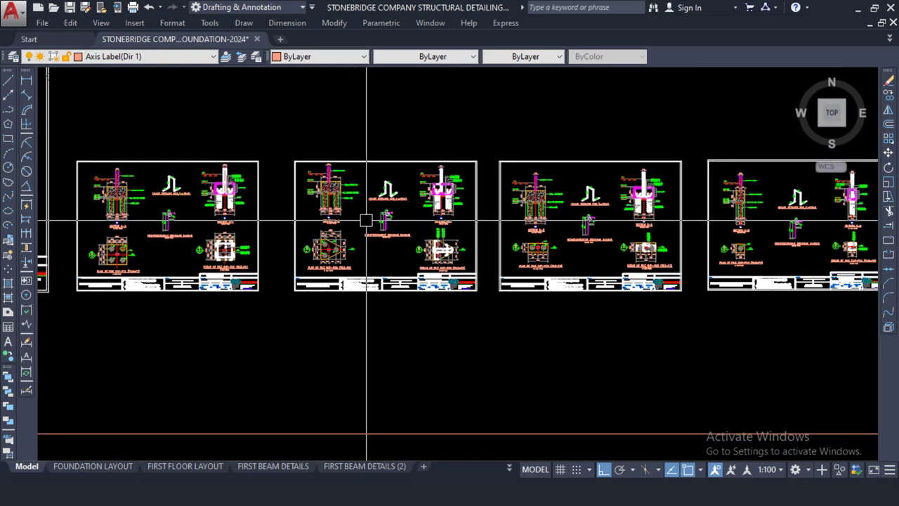
pyautogui.scroll(4, 414, 204)
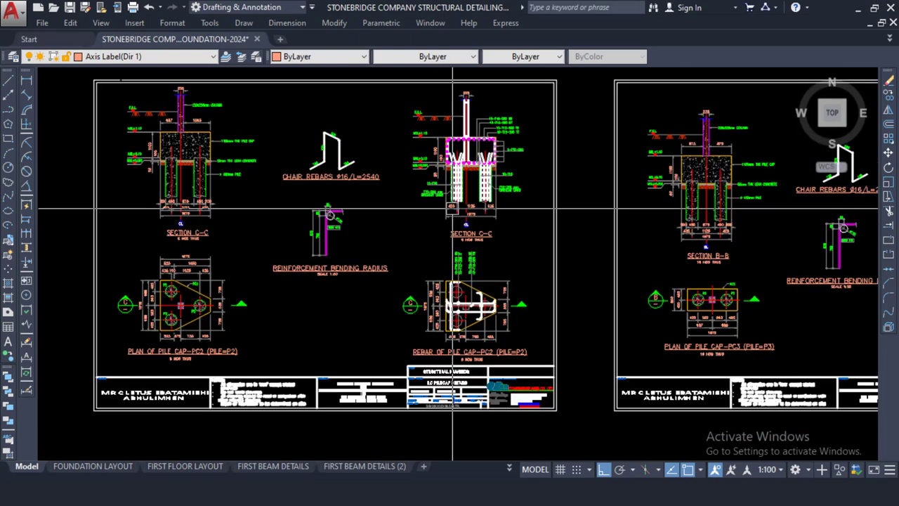
pyautogui.scroll(2, 454, 175)
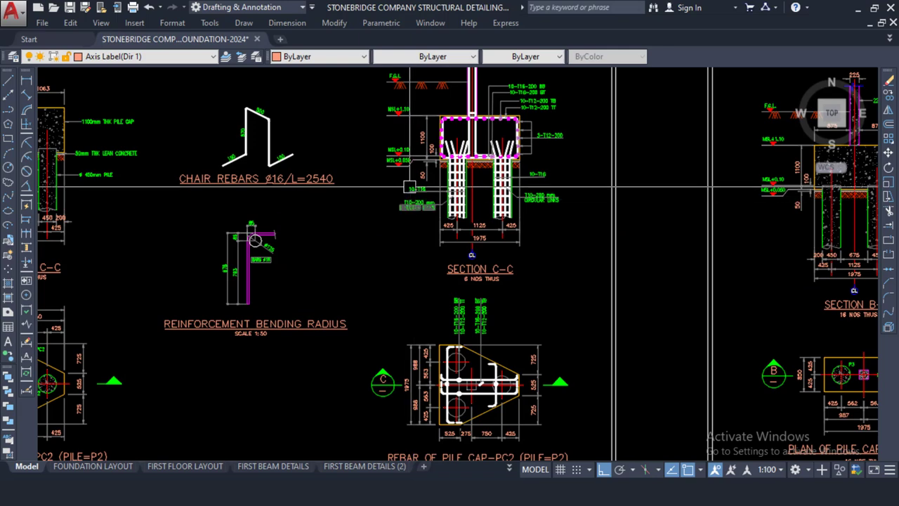
pyautogui.scroll(-5, 399, 199)
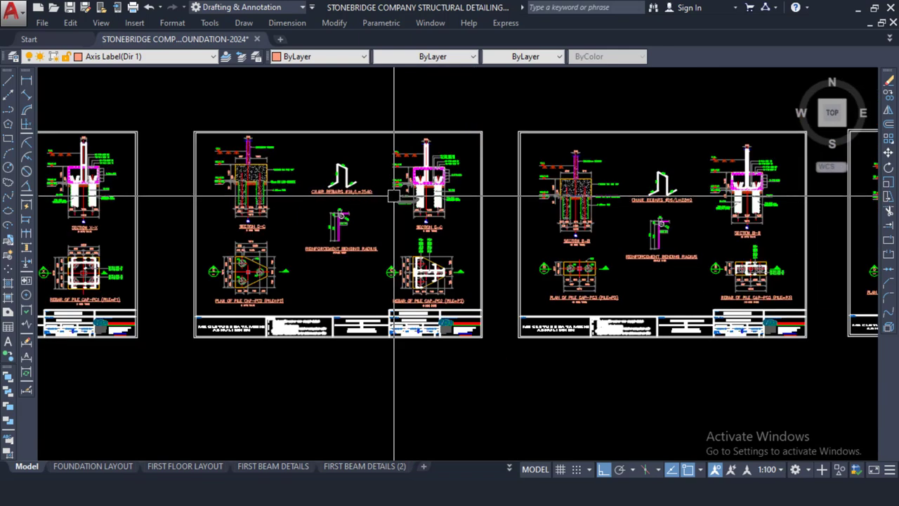
pyautogui.scroll(-4, 396, 198)
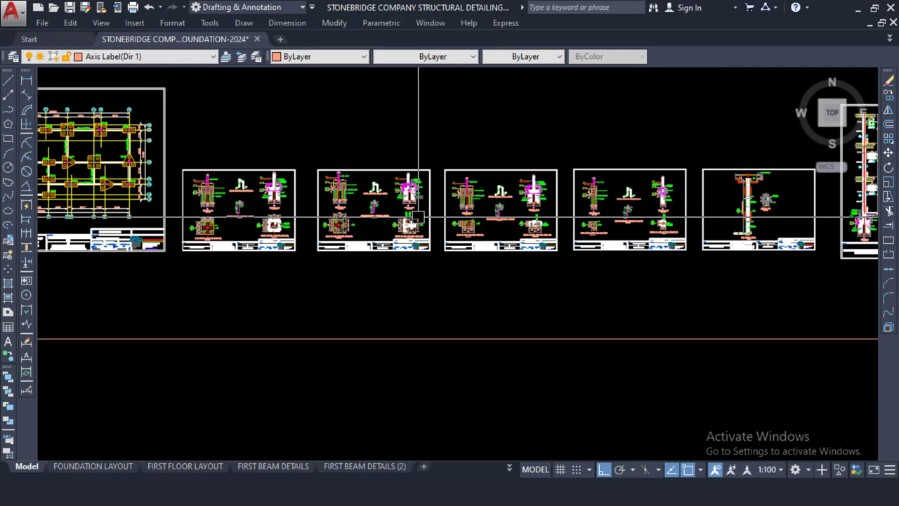
# Inspect the R C Column Details sheets, including Columns 1 to 5, their cross-sections and pile cap bases
pyautogui.moveTo(861, 164); pyautogui.dragTo(467, 185, button='middle')
pyautogui.scroll(10, 521, 251)
pyautogui.moveTo(518, 255); pyautogui.dragTo(401, 293, button='middle')
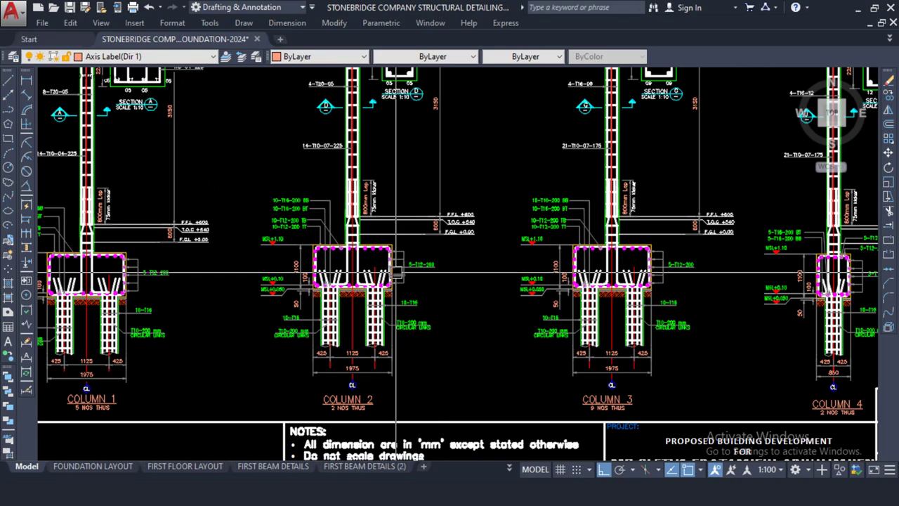
pyautogui.scroll(-2, 399, 239)
pyautogui.moveTo(430, 130); pyautogui.dragTo(414, 206, button='middle')
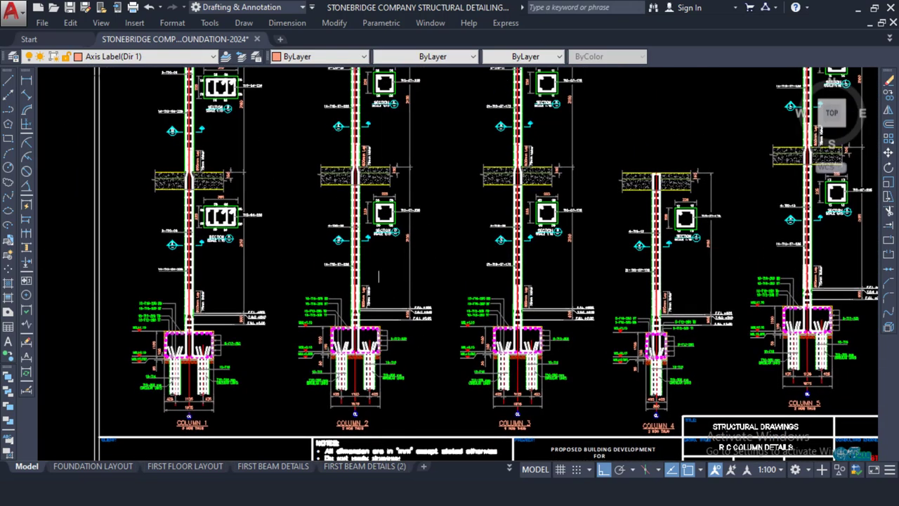
pyautogui.scroll(2, 414, 219)
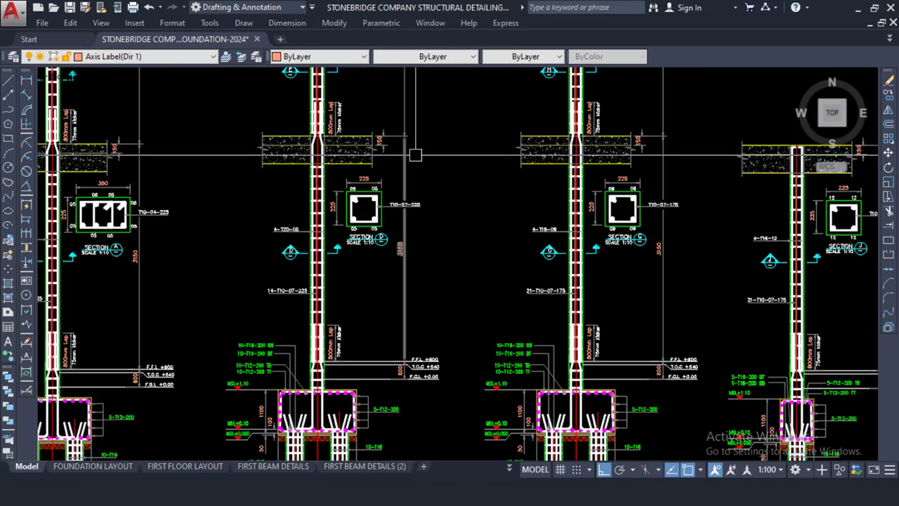
pyautogui.scroll(-2, 435, 181)
pyautogui.scroll(-2, 662, 192)
pyautogui.scroll(-3, 527, 195)
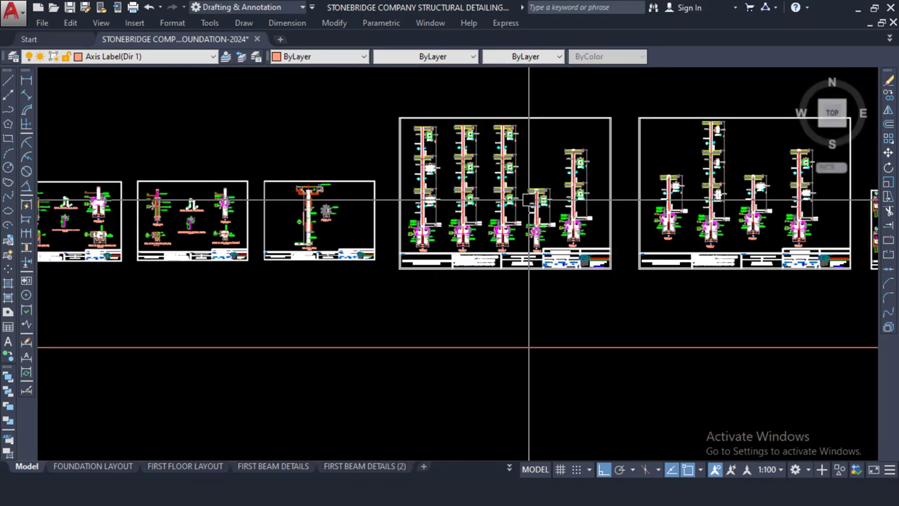
pyautogui.moveTo(485, 241); pyautogui.dragTo(387, 303, button='middle')
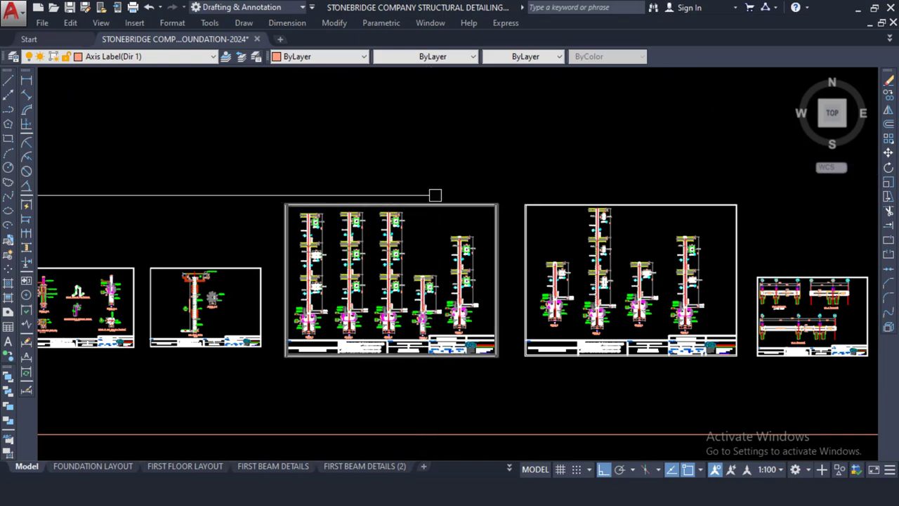
# Close the pile foundation drawing without saving changes and minimise the AutoCAD window showing the car park project
pyautogui.click(257, 40)
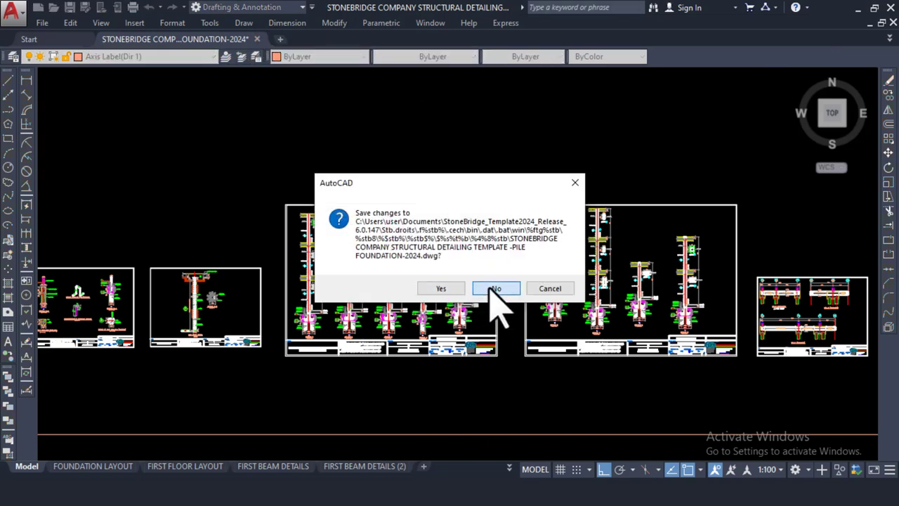
pyautogui.click(491, 287)
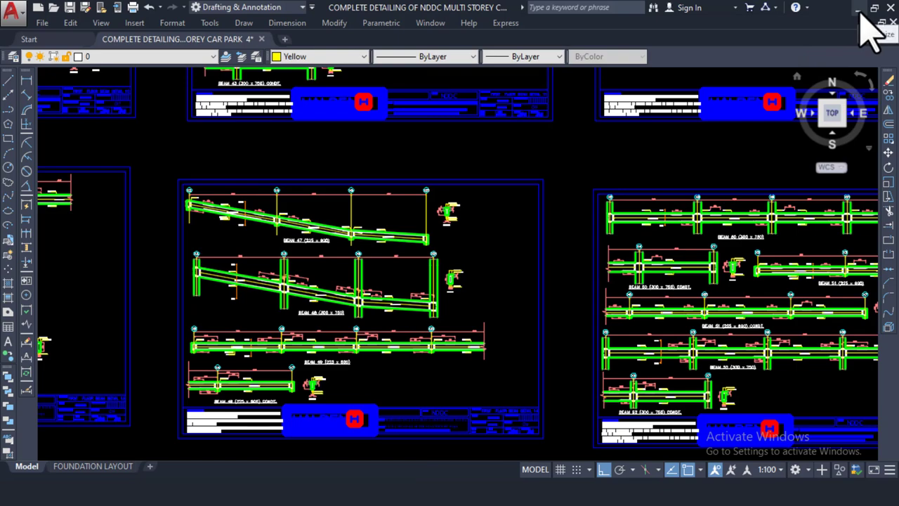
pyautogui.click(853, 14)
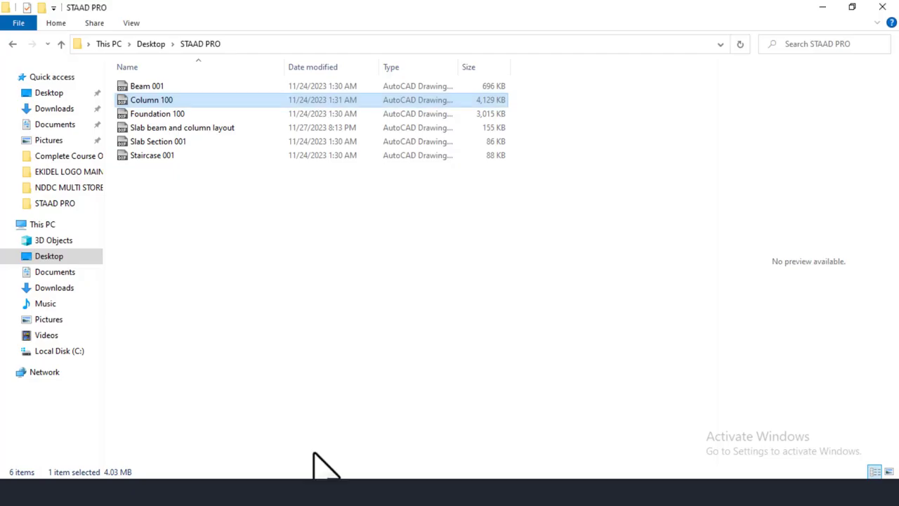
# Minimise the template catalogue and open the TWO-STOREY-RESIDENTIAL-BUILDING-PROJECT folder inside Documents > ProtaData2018
pyautogui.click(58, 125)
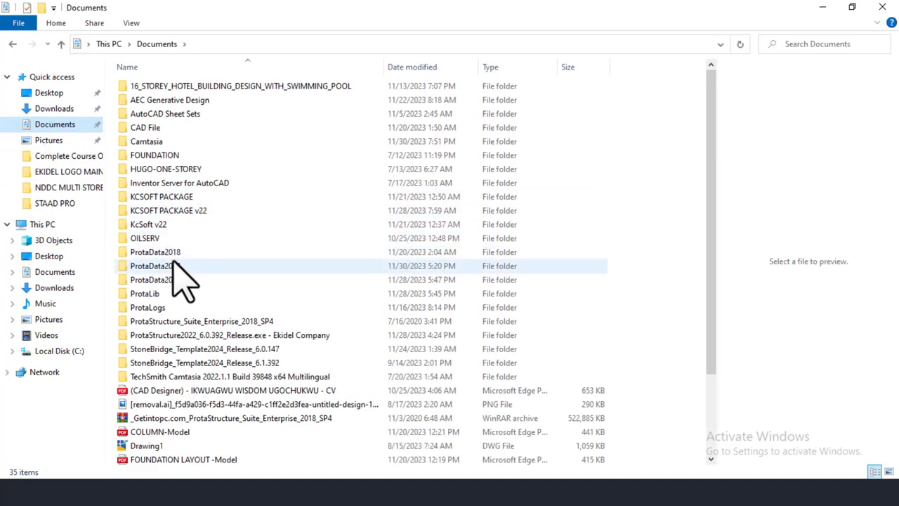
pyautogui.doubleClick(180, 254)
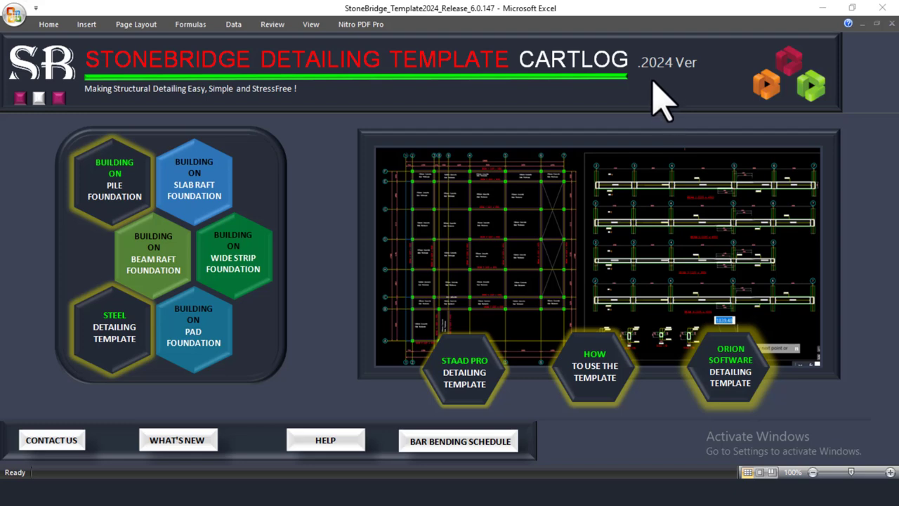
pyautogui.click(822, 9)
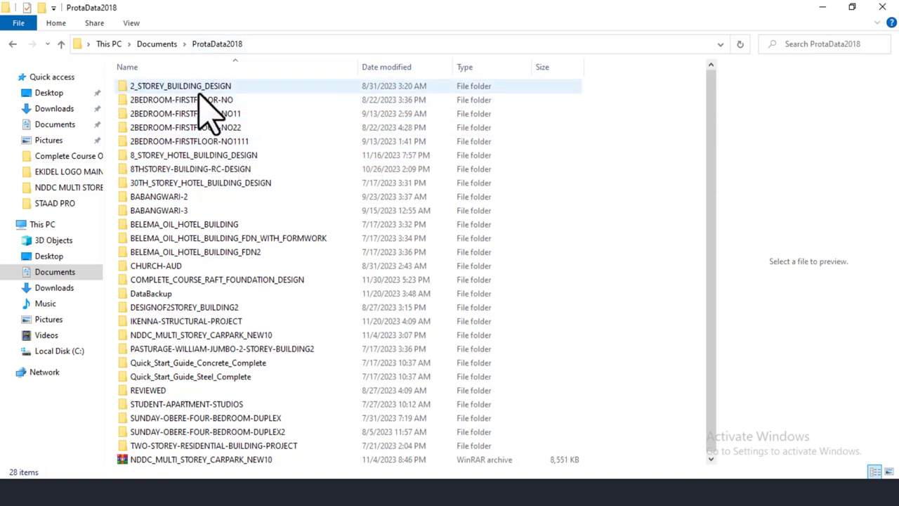
pyautogui.scroll(-1, 201, 166)
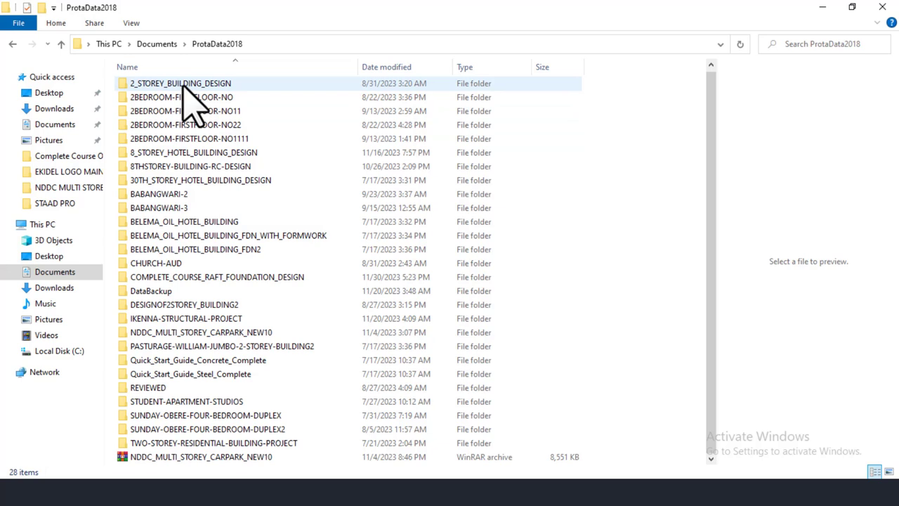
pyautogui.doubleClick(191, 443)
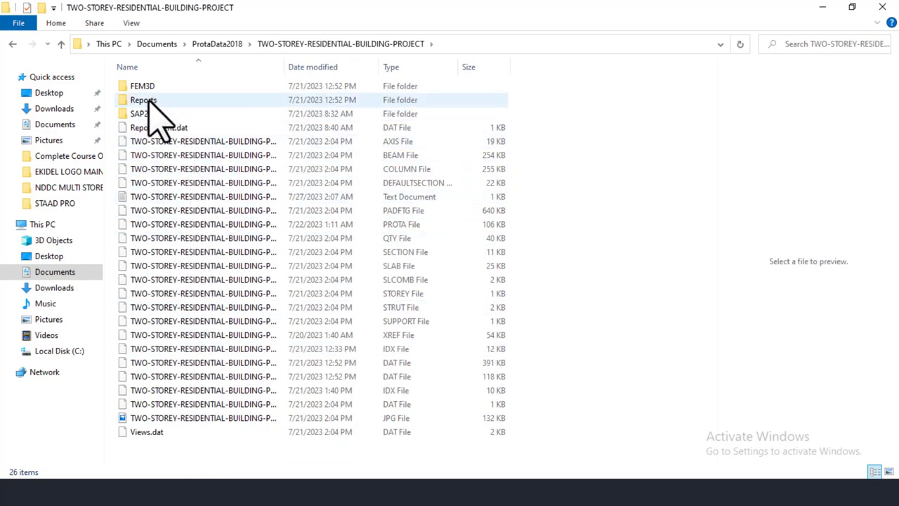
# Open Drawing1 from the ExportedDrawings folder of the four-bedroom duplex project in ProtaData2018
pyautogui.click(12, 43)
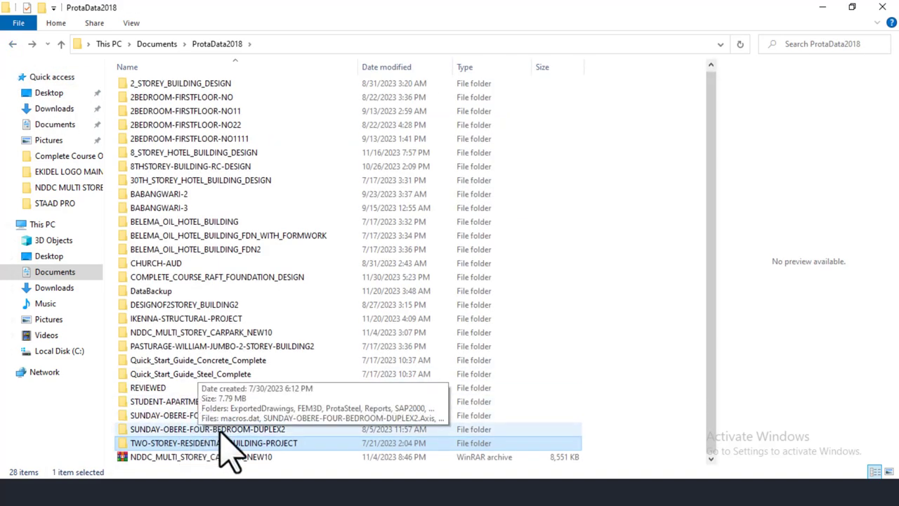
pyautogui.doubleClick(180, 430)
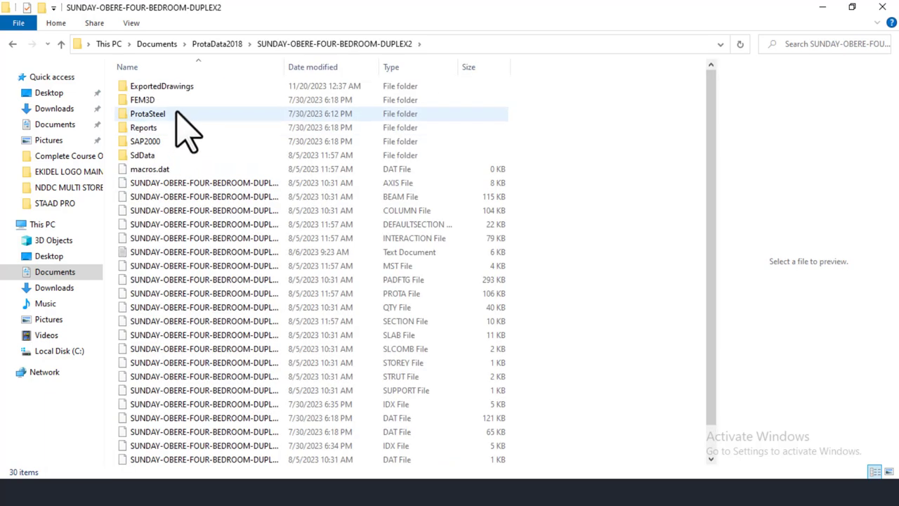
pyautogui.doubleClick(167, 88)
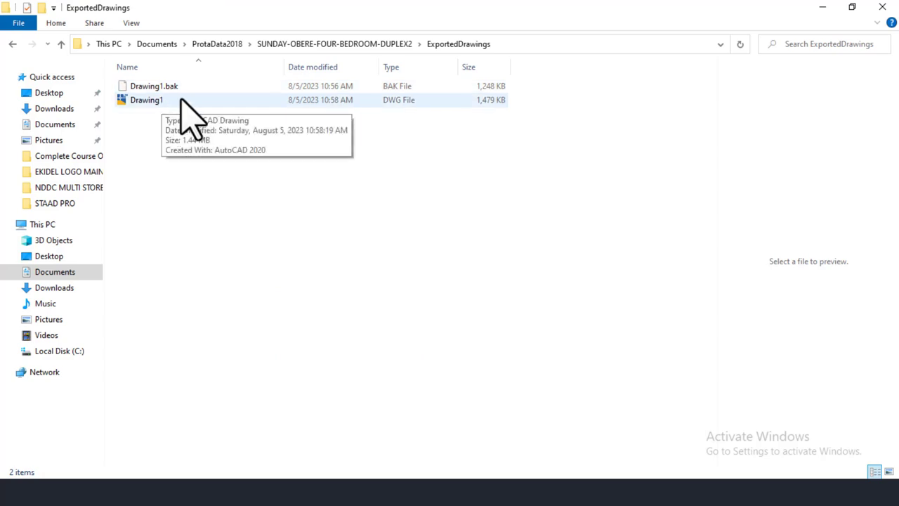
pyautogui.click(188, 120)
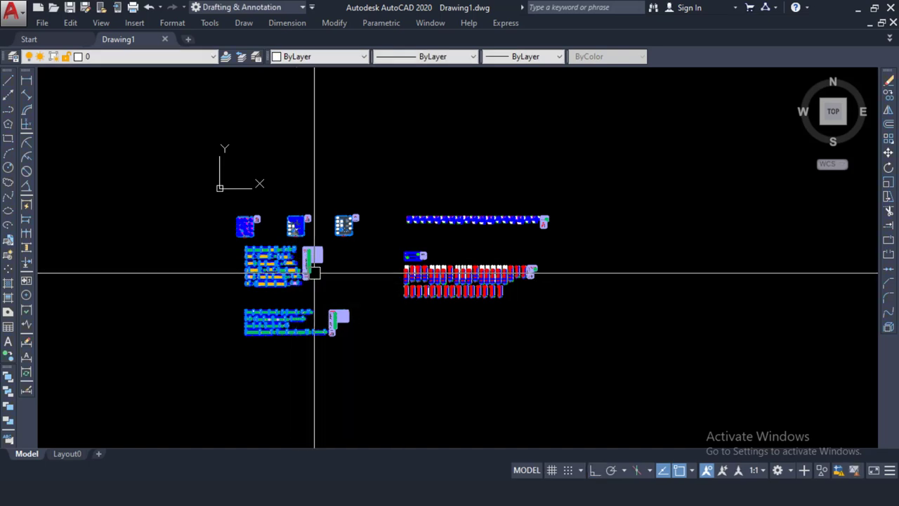
# Survey the exported Drawing1, including its floor plans, beam elevations and column details
pyautogui.scroll(2, 304, 305)
pyautogui.moveTo(326, 229); pyautogui.dragTo(431, 259, button='middle')
pyautogui.scroll(2, 352, 221)
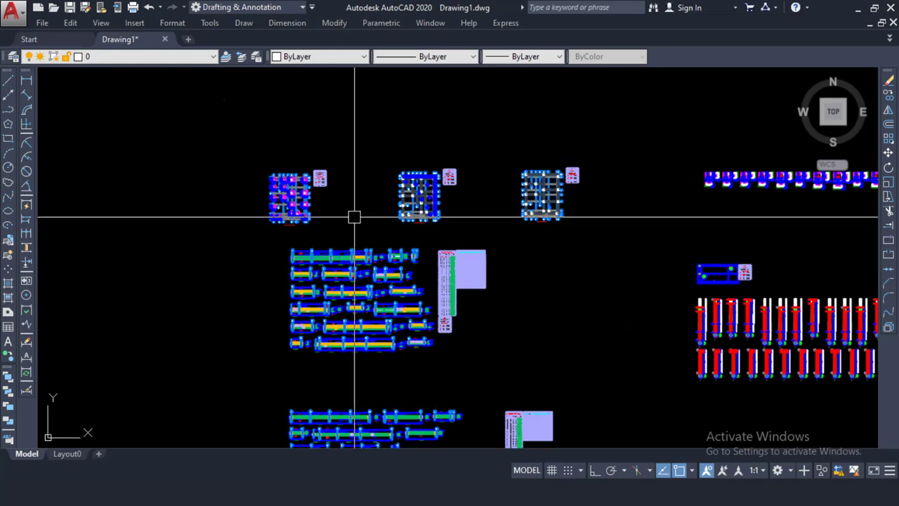
pyautogui.scroll(-3, 346, 194)
pyautogui.moveTo(465, 224); pyautogui.dragTo(289, 211, button='middle')
pyautogui.moveTo(240, 198); pyautogui.dragTo(318, 199)
pyautogui.scroll(8, 245, 251)
pyautogui.moveTo(225, 297); pyautogui.dragTo(315, 281, button='middle')
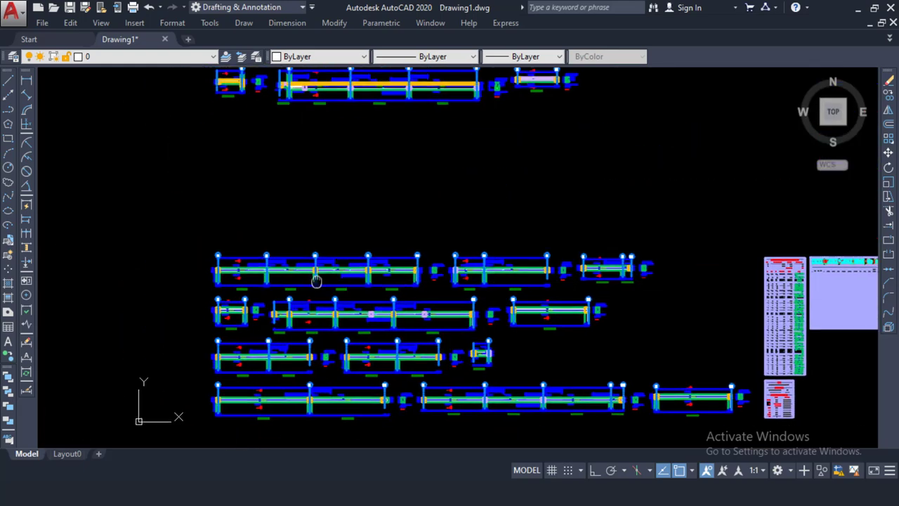
pyautogui.scroll(2, 272, 271)
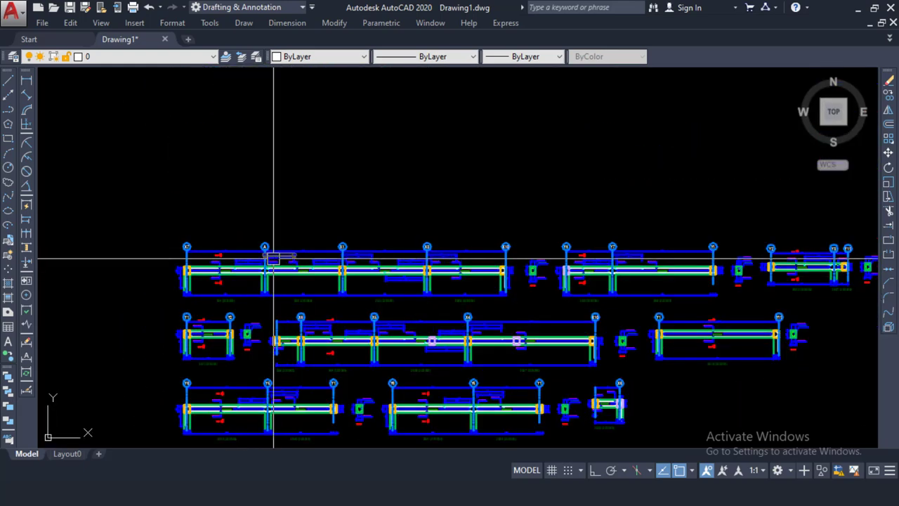
pyautogui.scroll(-5, 291, 245)
pyautogui.scroll(2, 292, 191)
pyautogui.scroll(3, 292, 191)
pyautogui.scroll(-8, 291, 195)
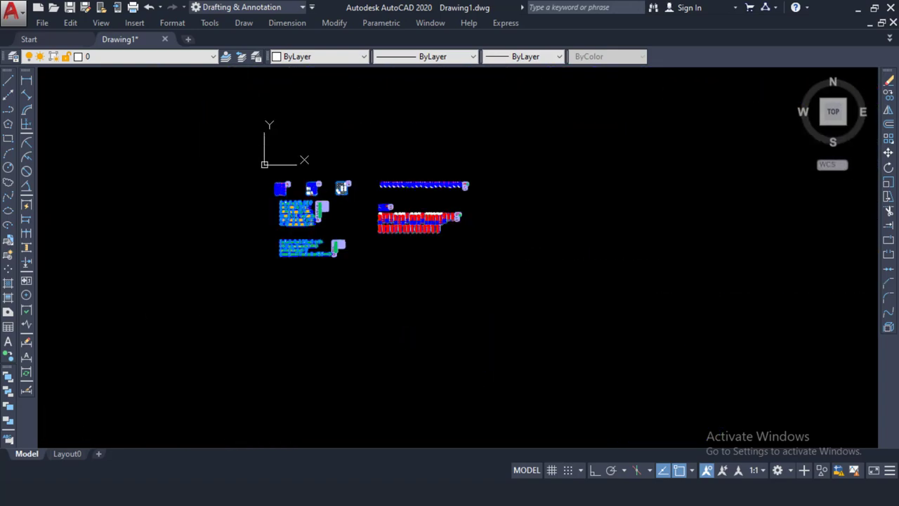
pyautogui.click(224, 145)
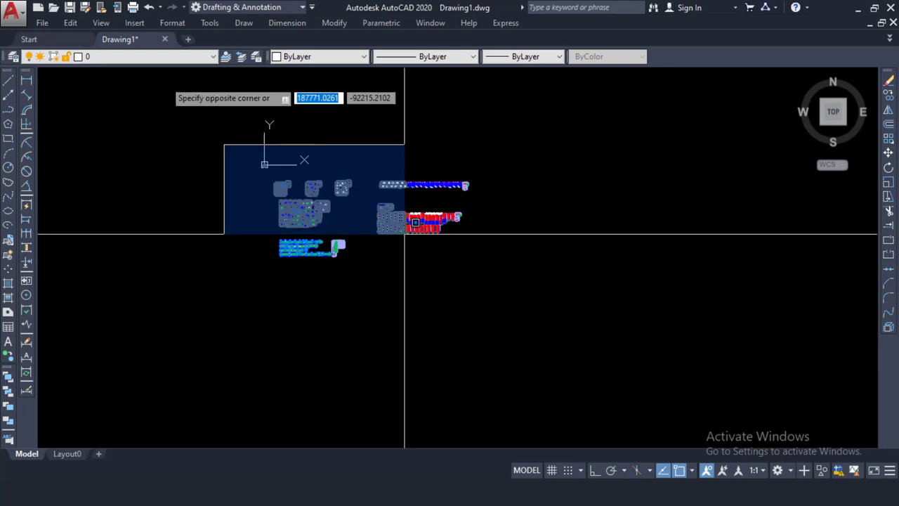
pyautogui.press('Escape')
# Examine the pad footing plan with its grid lines and footing dimensions in the exported Drawing1
pyautogui.scroll(5, 325, 199)
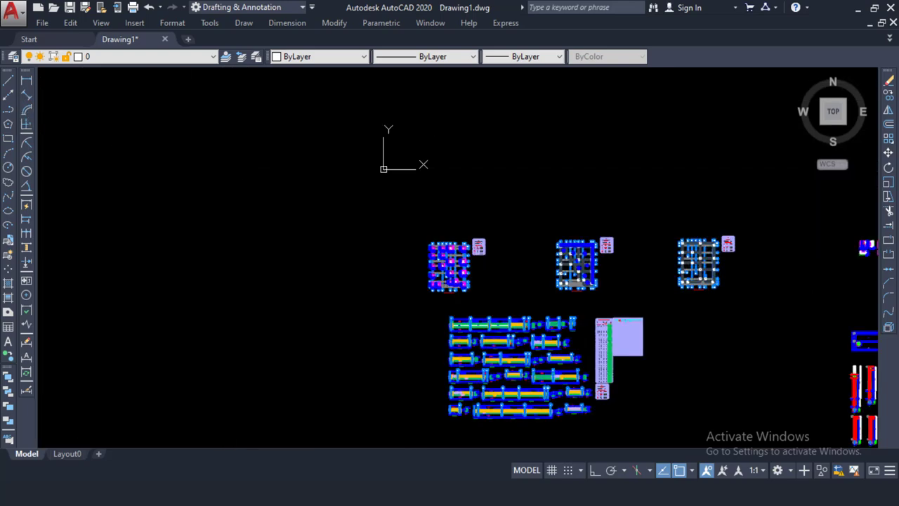
pyautogui.moveTo(606, 349); pyautogui.dragTo(436, 265, button='middle')
pyautogui.scroll(5, 436, 265)
pyautogui.moveTo(381, 236); pyautogui.dragTo(271, 207, button='middle')
pyautogui.scroll(-3, 281, 147)
pyautogui.scroll(6, 235, 187)
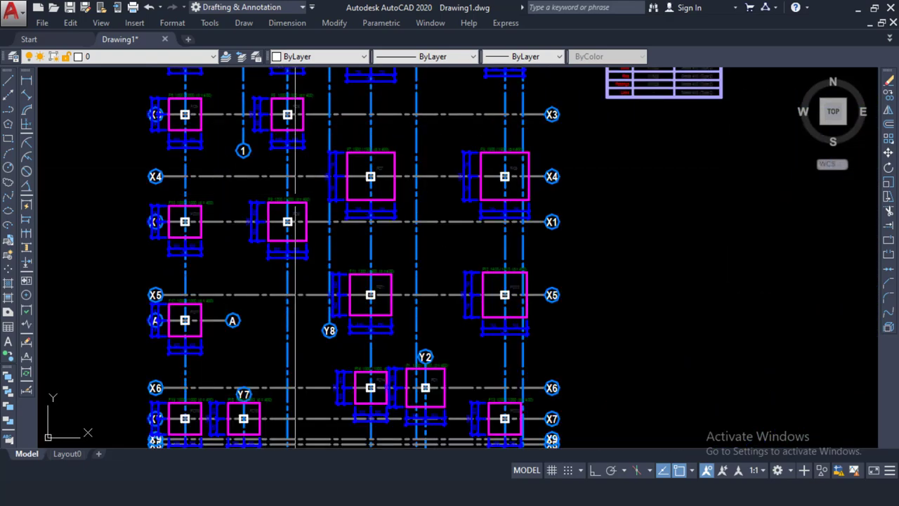
pyautogui.scroll(-5, 260, 186)
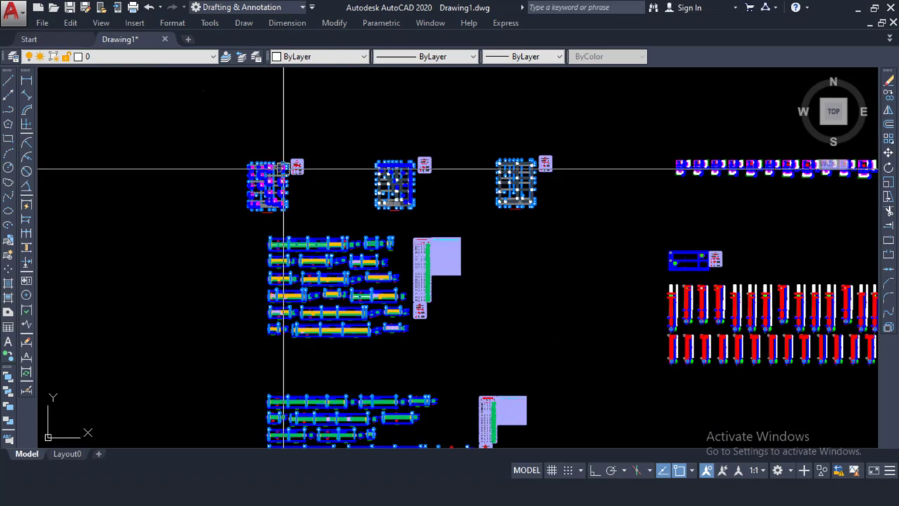
pyautogui.scroll(4, 279, 199)
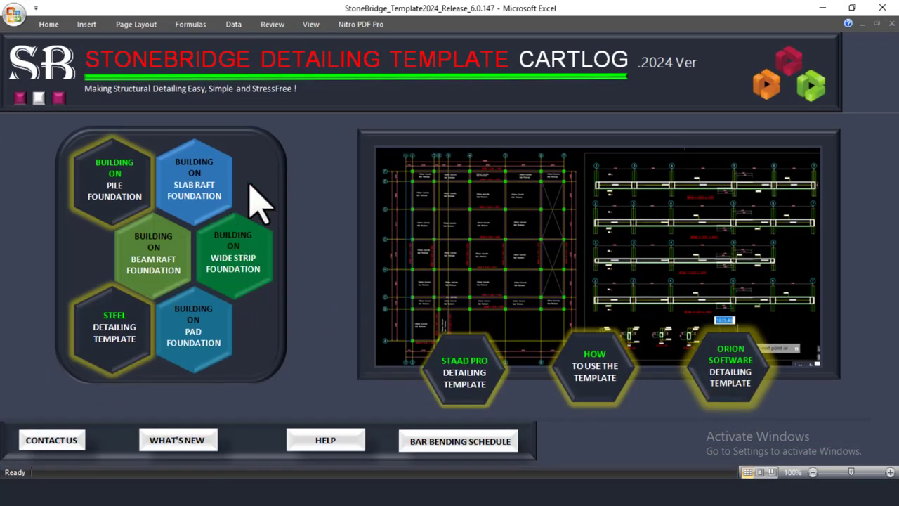
# Switch to the Stonebridge template catalogue, open the pad foundation building template past the security notice, and maximise its AutoCAD window
pyautogui.click(196, 342)
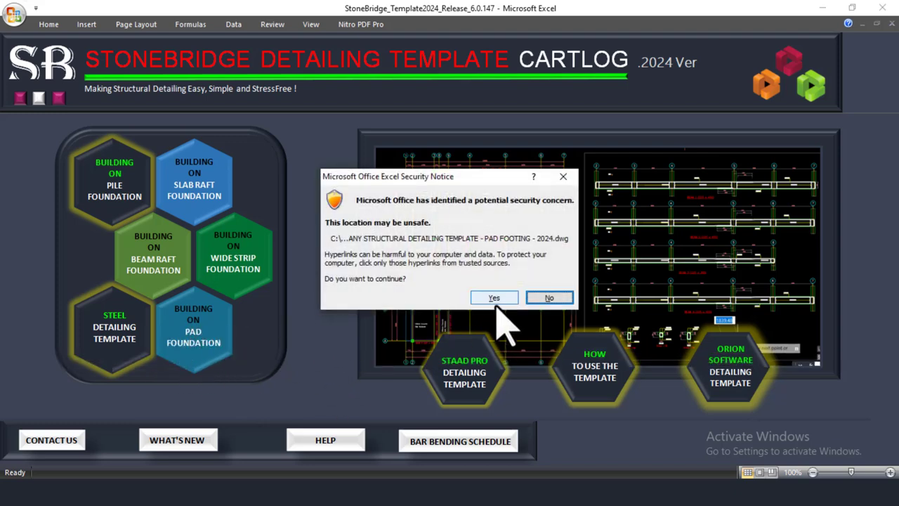
pyautogui.click(495, 298)
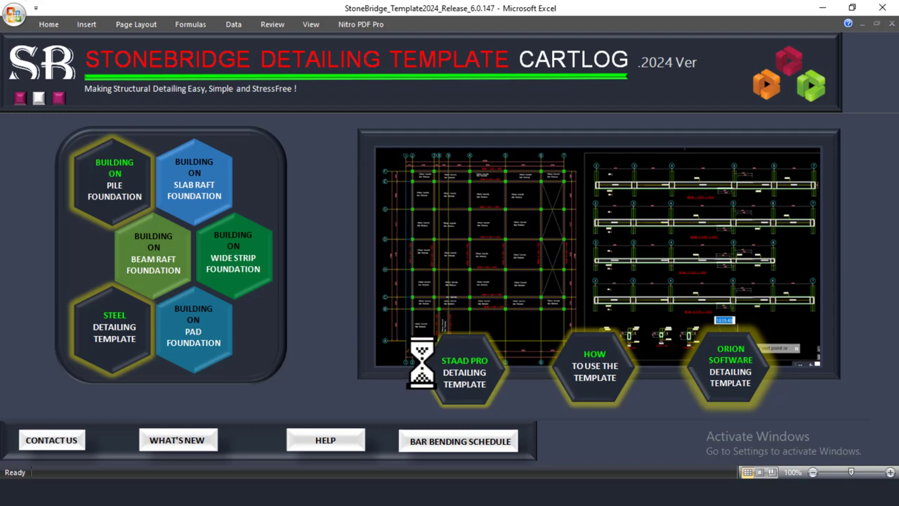
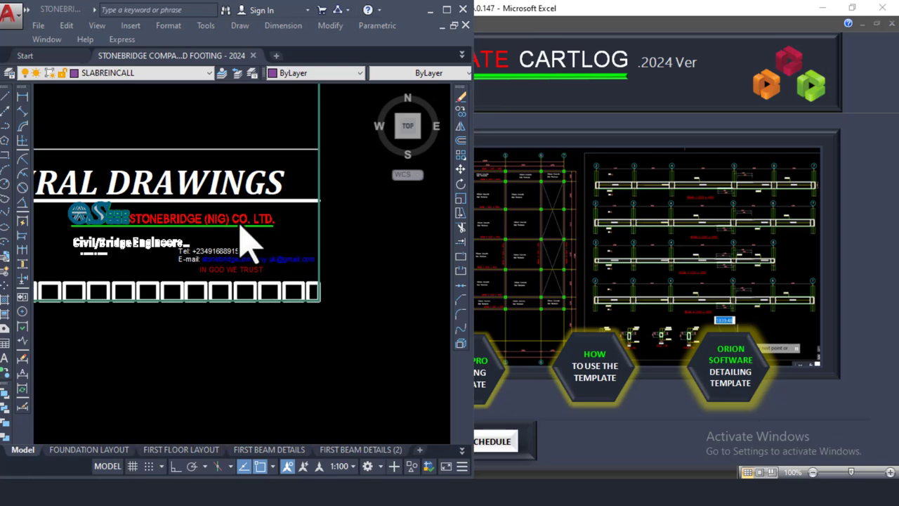
pyautogui.scroll(-10, 318, 325)
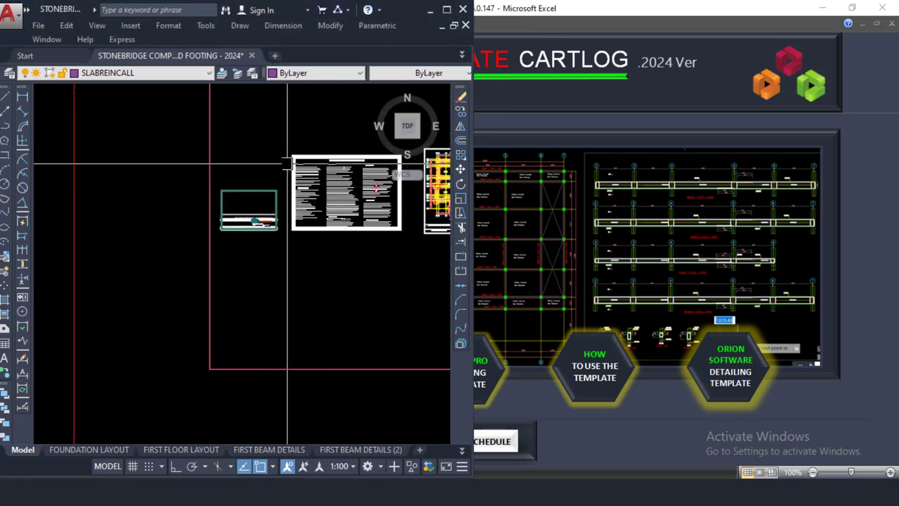
pyautogui.moveTo(285, 165); pyautogui.dragTo(251, 234, button='middle')
pyautogui.scroll(-4, 253, 218)
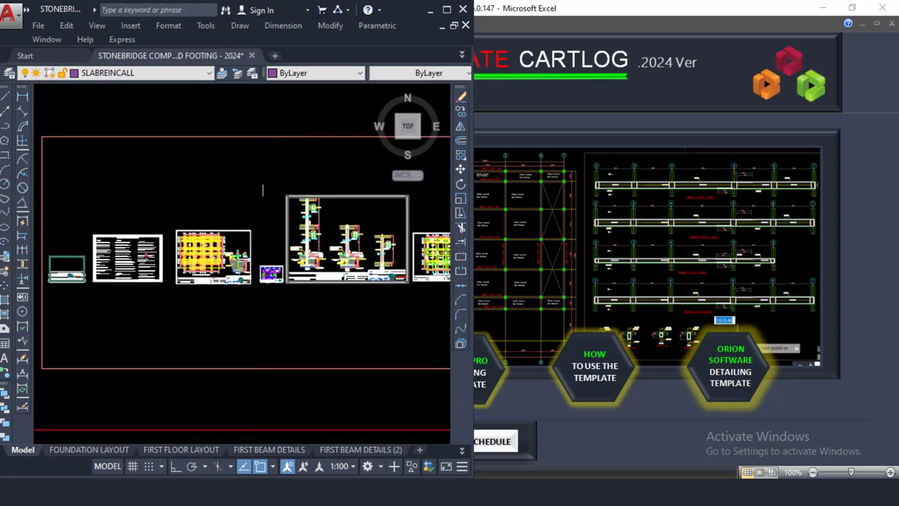
pyautogui.click(376, 92)
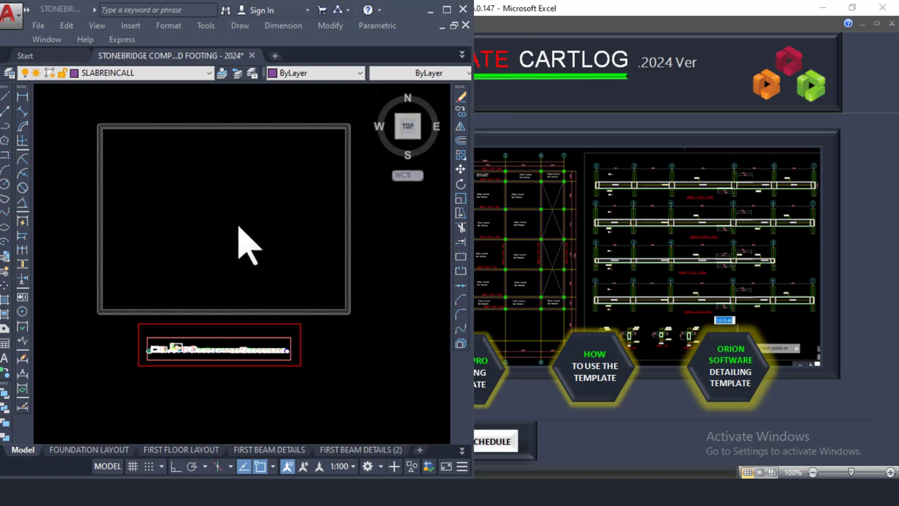
pyautogui.scroll(2, 238, 225)
pyautogui.click(237, 226)
pyautogui.scroll(-4, 243, 236)
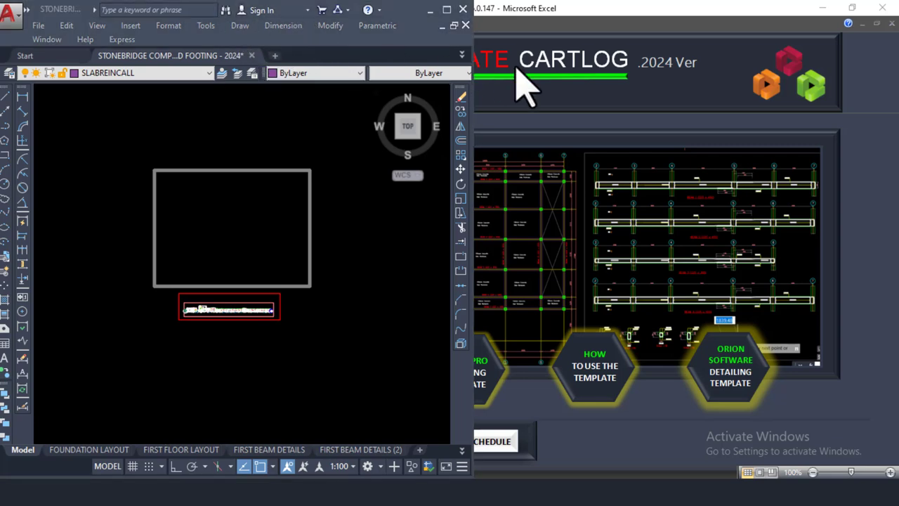
pyautogui.click(446, 8)
pyautogui.moveTo(517, 236); pyautogui.dragTo(338, 234, button='middle')
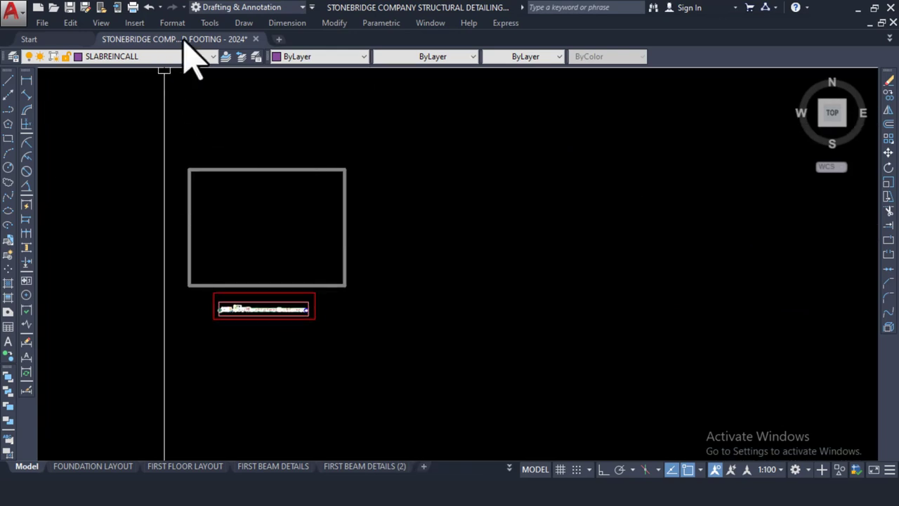
pyautogui.moveTo(192, 44)
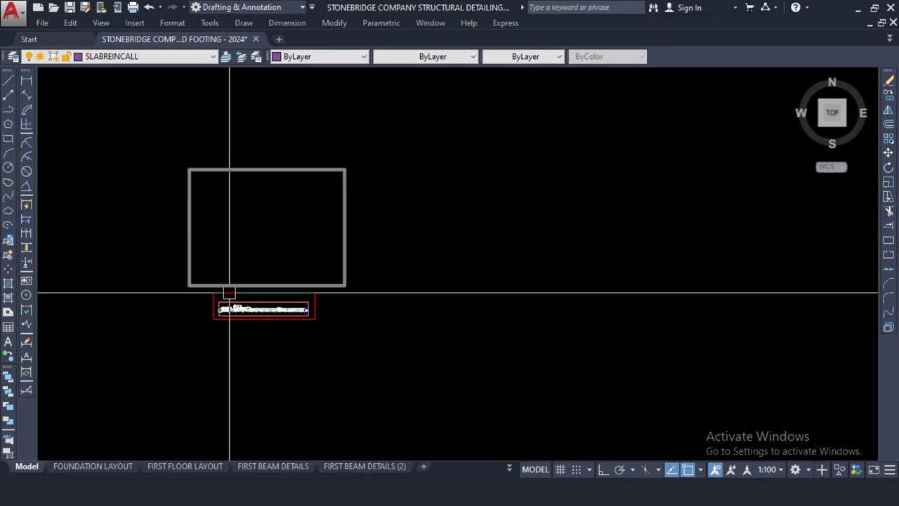
# Survey the full row of detailing sheets inside the red frame of the pad footing template
pyautogui.scroll(6, 229, 293)
pyautogui.scroll(-2, 225, 311)
pyautogui.scroll(-2, 168, 246)
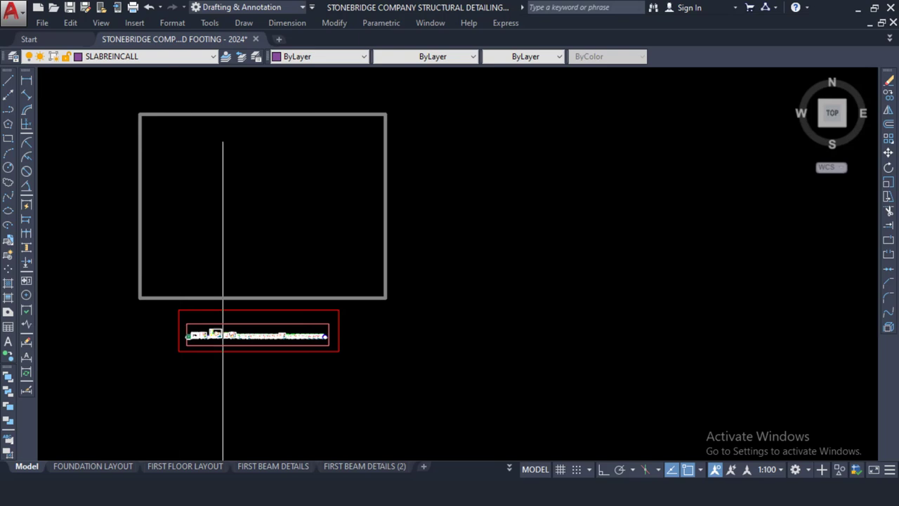
pyautogui.scroll(2, 184, 343)
pyautogui.scroll(4, 225, 342)
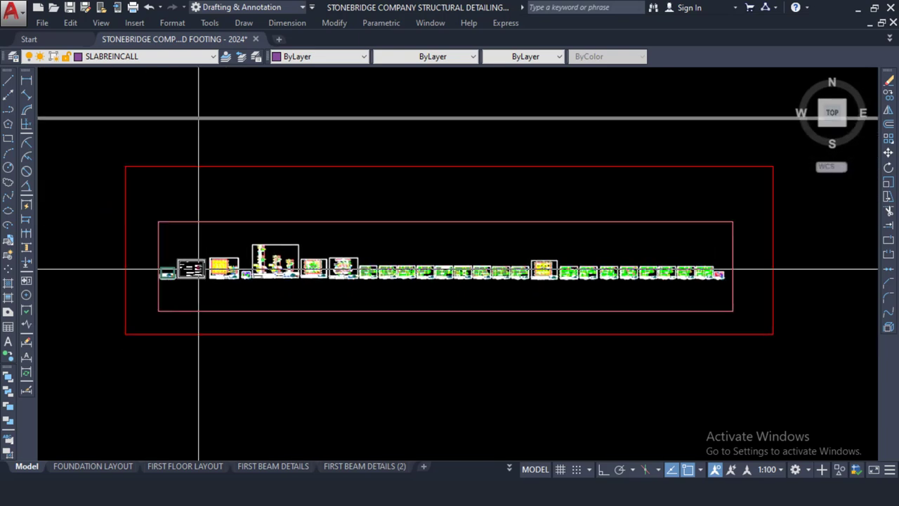
pyautogui.scroll(6, 238, 267)
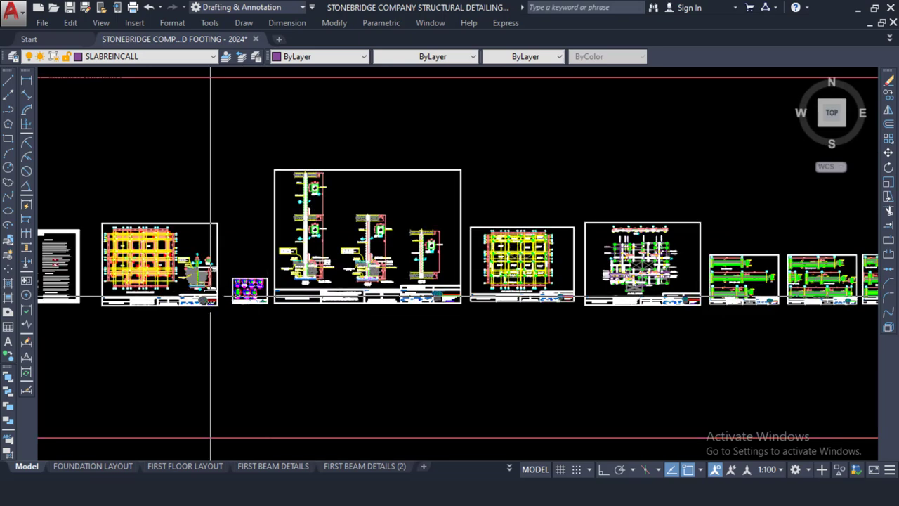
pyautogui.moveTo(215, 295); pyautogui.dragTo(304, 257, button='middle')
pyautogui.scroll(-2, 255, 223)
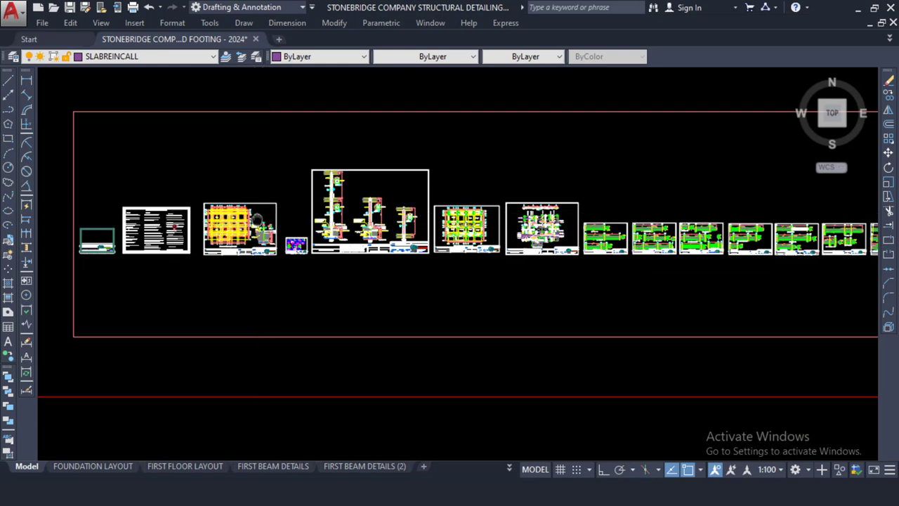
pyautogui.moveTo(262, 295); pyautogui.dragTo(218, 336, button='middle')
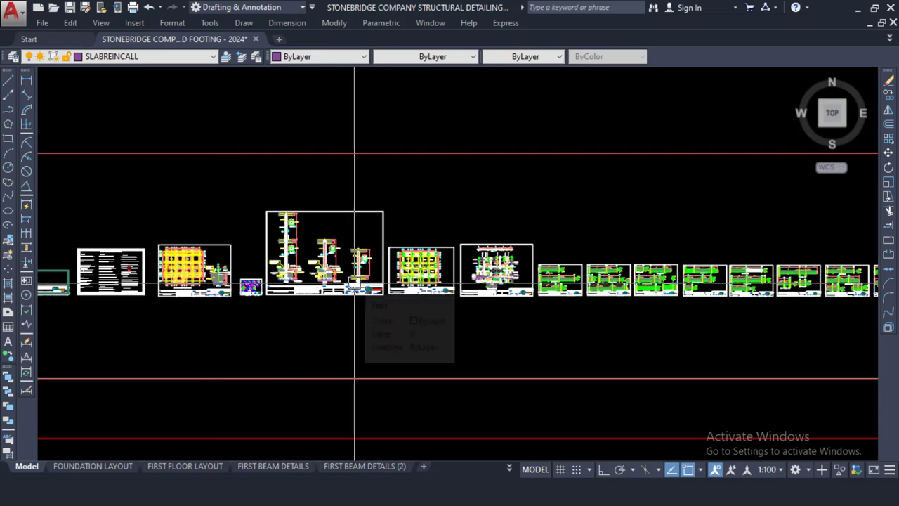
pyautogui.scroll(-5, 316, 292)
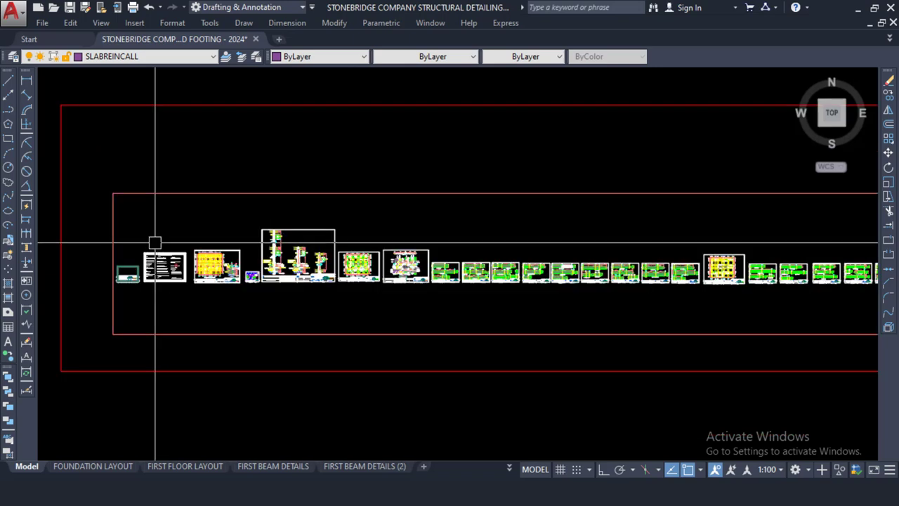
pyautogui.scroll(4, 675, 260)
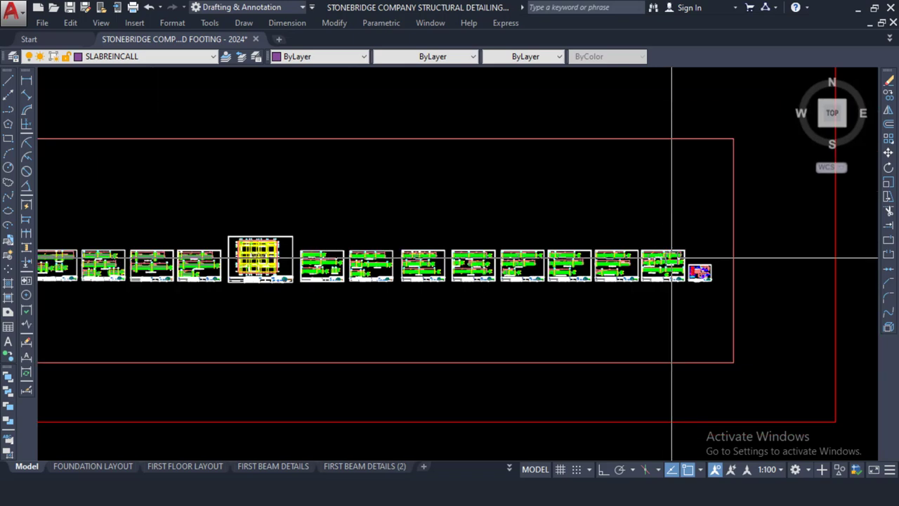
pyautogui.moveTo(414, 280); pyautogui.dragTo(784, 308, button='middle')
pyautogui.moveTo(163, 295); pyautogui.dragTo(531, 280, button='middle')
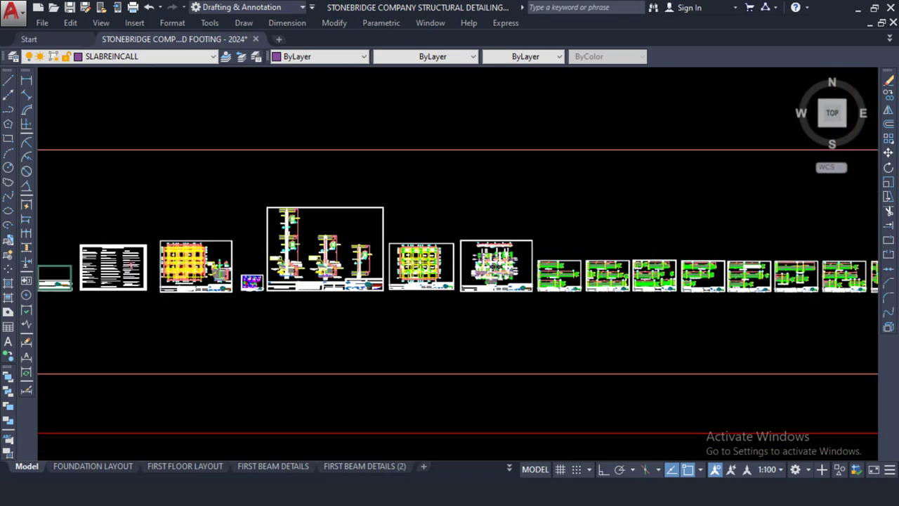
# Inspect the Foundation/Ground Floor Layout sheet and the neighbouring sheet of footing base details
pyautogui.scroll(8, 179, 256)
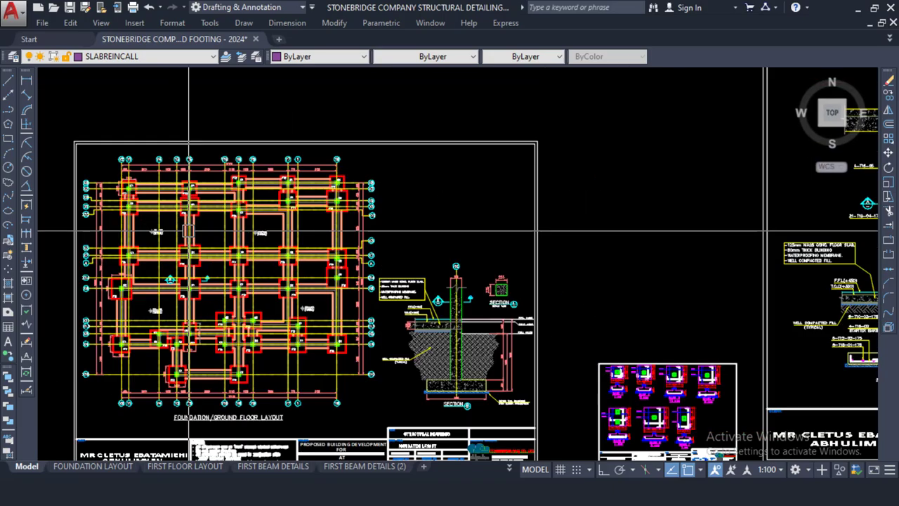
pyautogui.scroll(-8, 188, 231)
pyautogui.scroll(5, 273, 227)
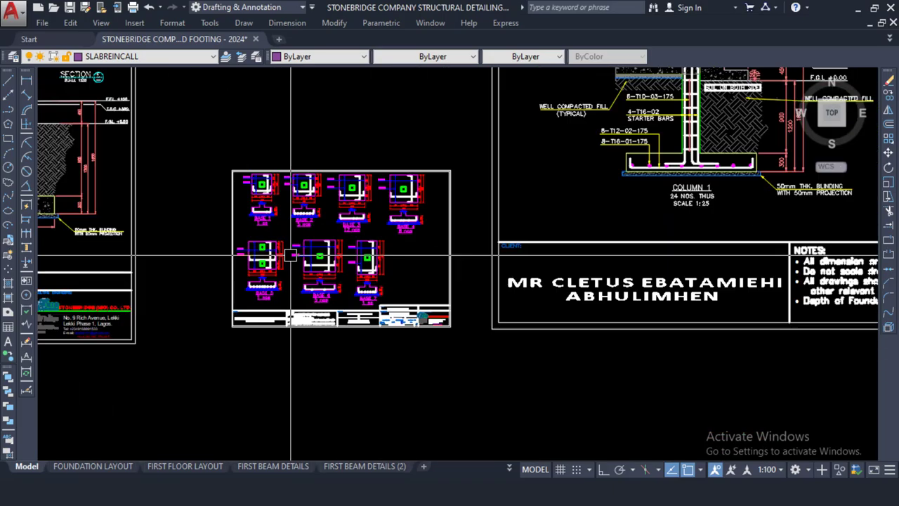
pyautogui.scroll(-4, 201, 245)
# Bring the large empty frame above the template sheets into view and tile the pad footing template and Drawing1 vertically
pyautogui.moveTo(465, 218); pyautogui.dragTo(214, 321, button='middle')
pyautogui.scroll(-4, 440, 295)
pyautogui.scroll(-4, 363, 289)
pyautogui.moveTo(326, 265); pyautogui.dragTo(261, 398, button='middle')
pyautogui.scroll(-4, 265, 330)
pyautogui.scroll(-2, 283, 242)
pyautogui.moveTo(291, 235); pyautogui.dragTo(297, 366, button='middle')
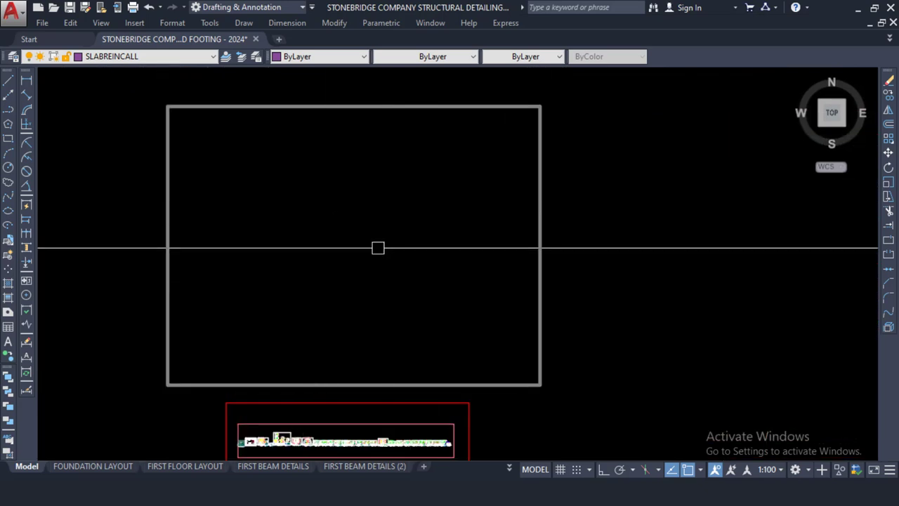
pyautogui.click(430, 23)
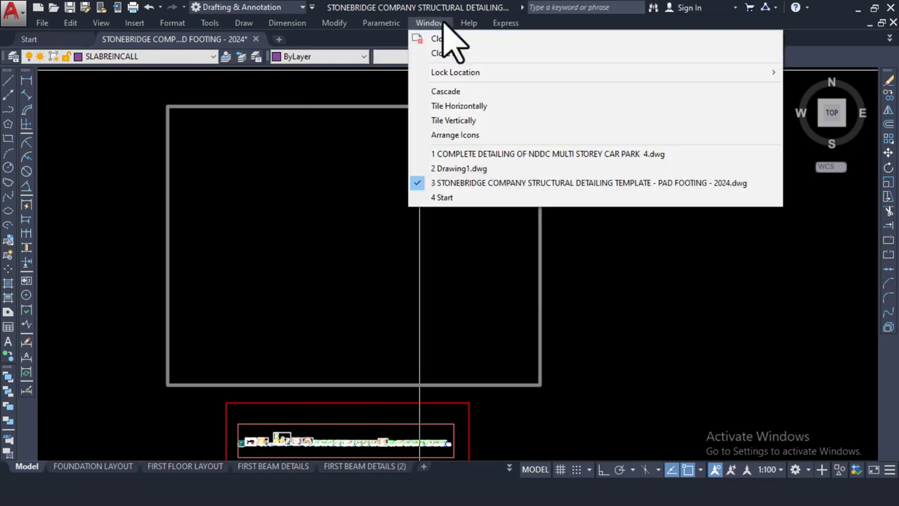
pyautogui.click(469, 120)
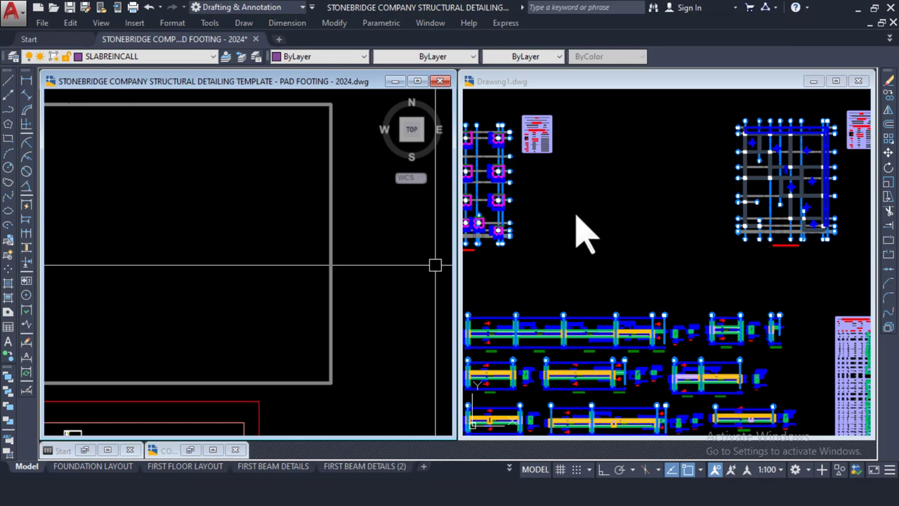
# Swap the sides of the two tiled drawing windows so Drawing1 comes before the pad footing template without overlapping
pyautogui.click(587, 235)
pyautogui.moveTo(477, 79); pyautogui.dragTo(61, 118)
pyautogui.moveTo(102, 78); pyautogui.dragTo(525, 86)
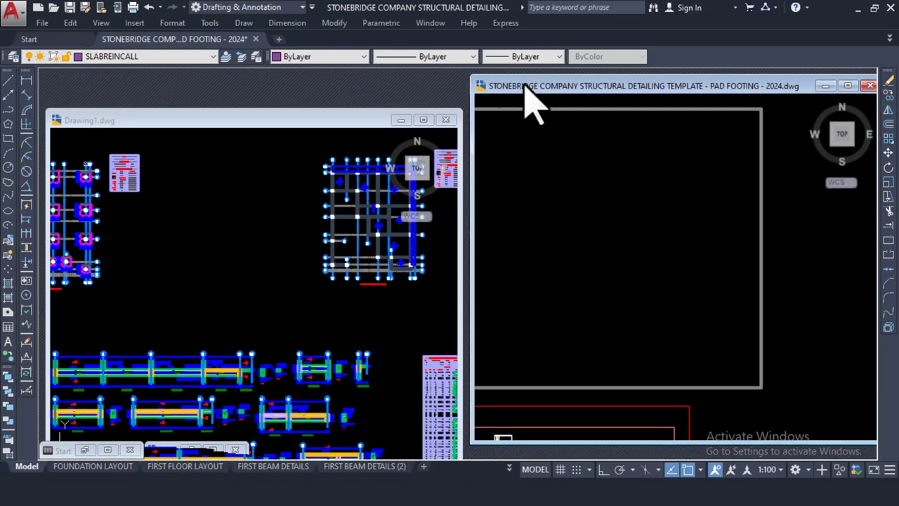
pyautogui.moveTo(309, 121); pyautogui.dragTo(311, 82)
pyautogui.click(540, 128)
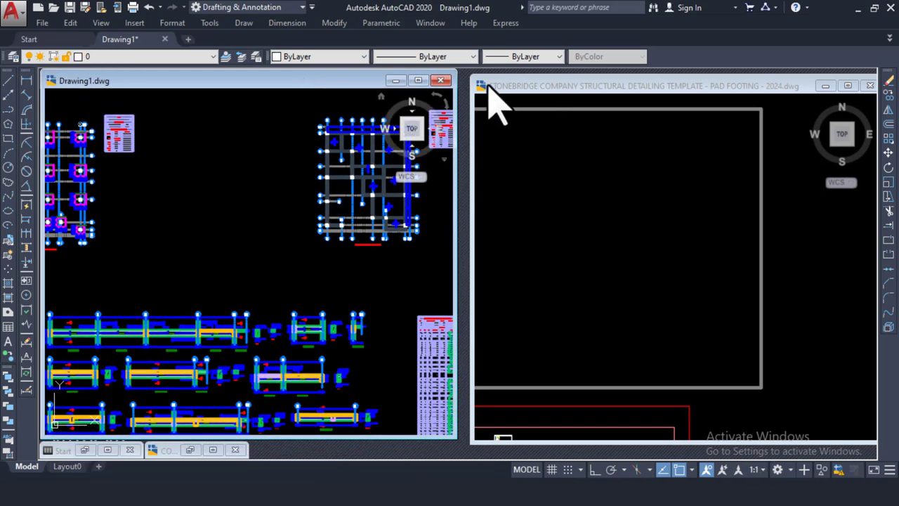
pyautogui.moveTo(489, 89); pyautogui.dragTo(476, 83)
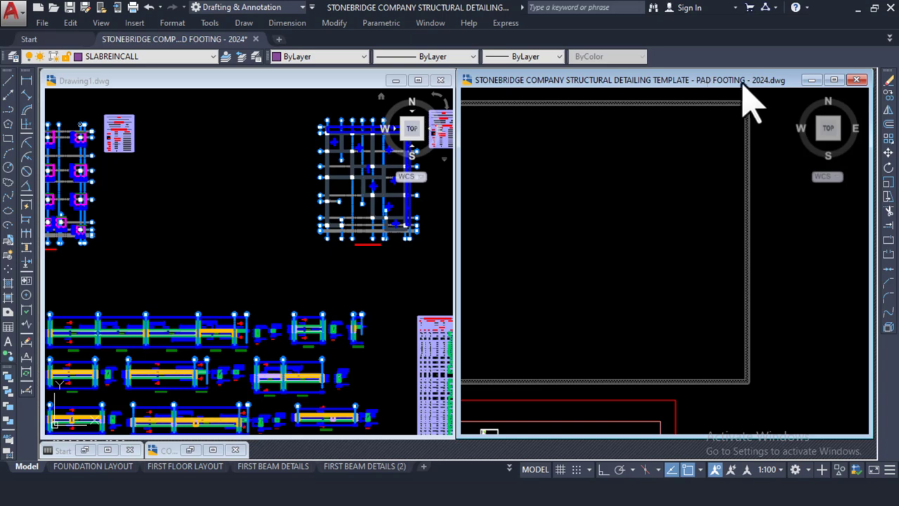
pyautogui.click(679, 192)
pyautogui.click(678, 215)
pyautogui.scroll(-2, 656, 218)
pyautogui.moveTo(617, 196); pyautogui.dragTo(734, 213, button='middle')
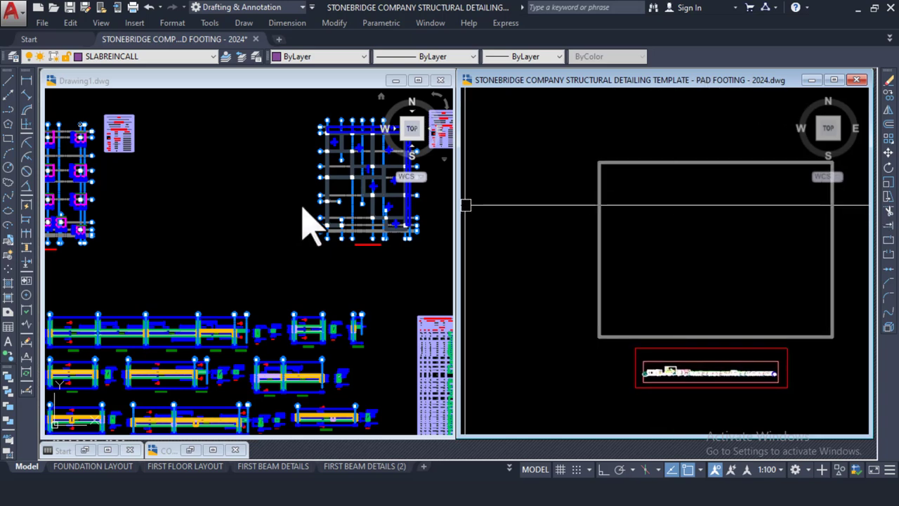
# Select all the Prota layouts, beam details and column details in Drawing1 and copy them to the clipboard
pyautogui.click(330, 221)
pyautogui.scroll(-4, 239, 190)
pyautogui.scroll(-2, 239, 172)
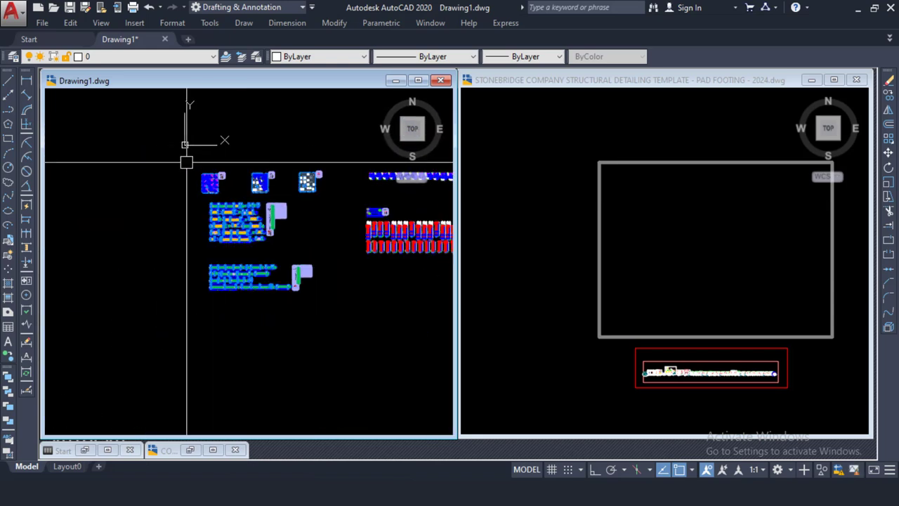
pyautogui.moveTo(147, 199); pyautogui.dragTo(81, 203, button='middle')
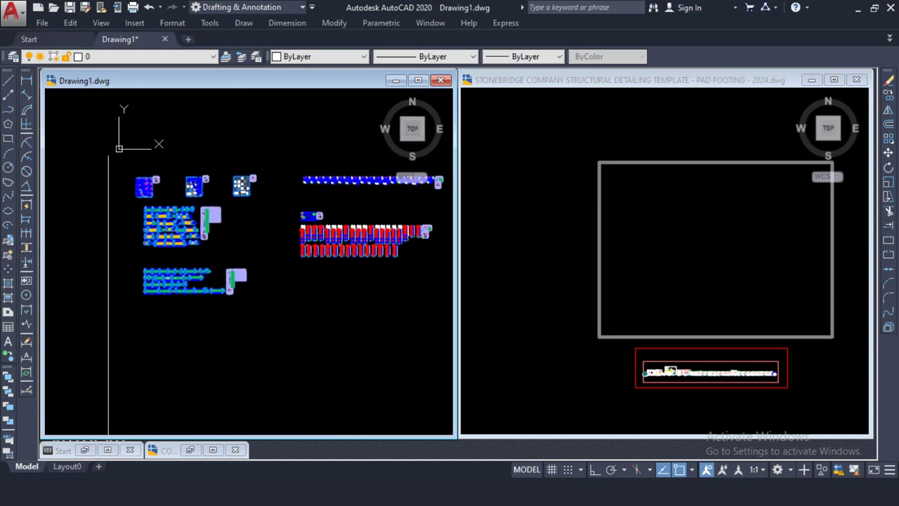
pyautogui.click(100, 158)
pyautogui.scroll(-2, 134, 204)
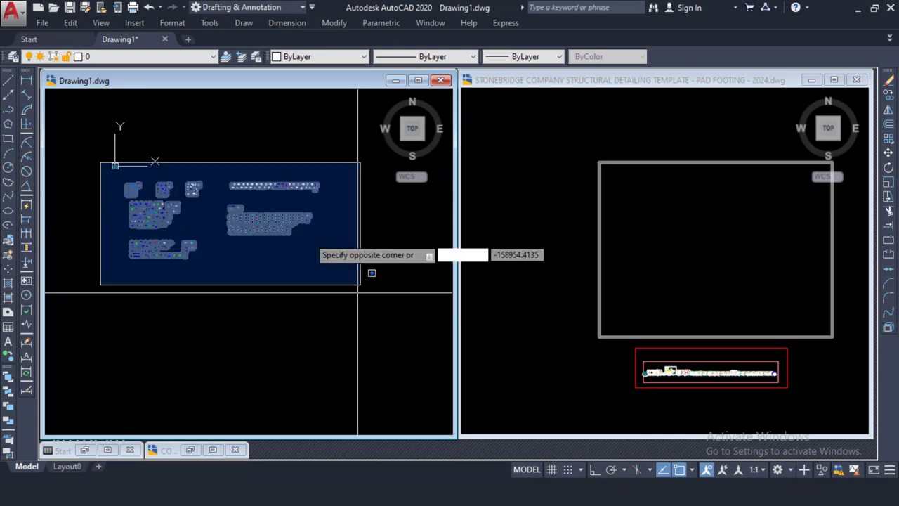
pyautogui.click(358, 291)
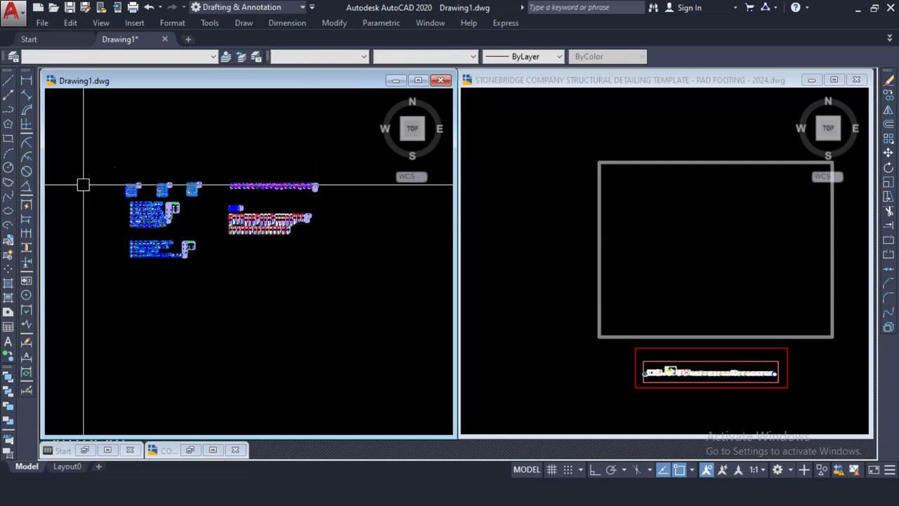
pyautogui.scroll(4, 82, 185)
pyautogui.scroll(2, 187, 178)
pyautogui.rightClick(205, 163)
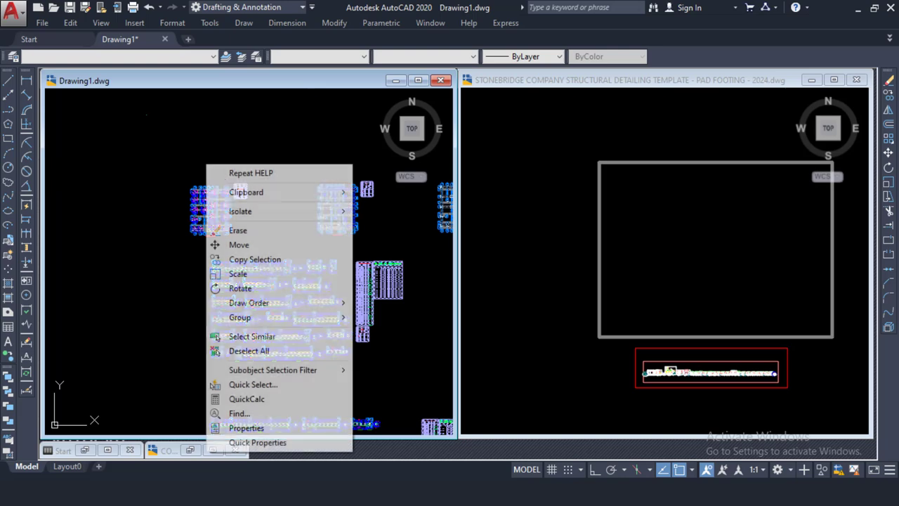
pyautogui.moveTo(288, 191)
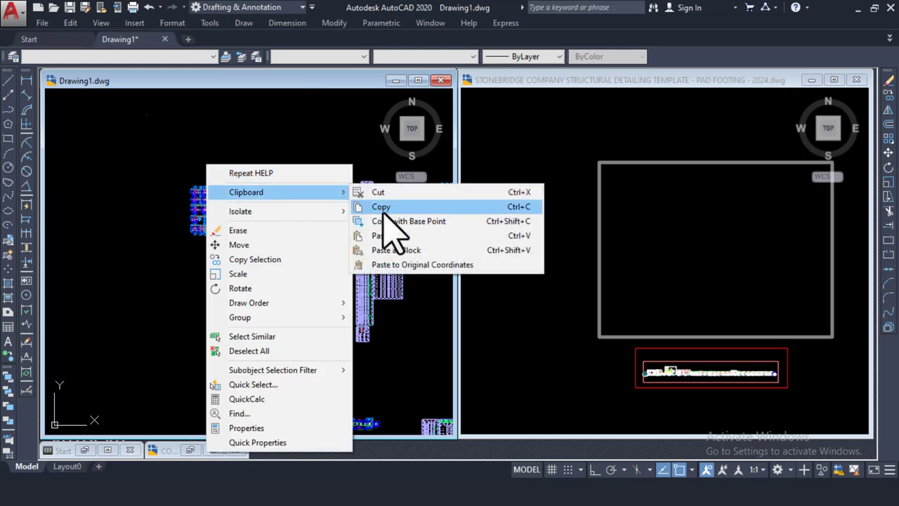
pyautogui.click(385, 208)
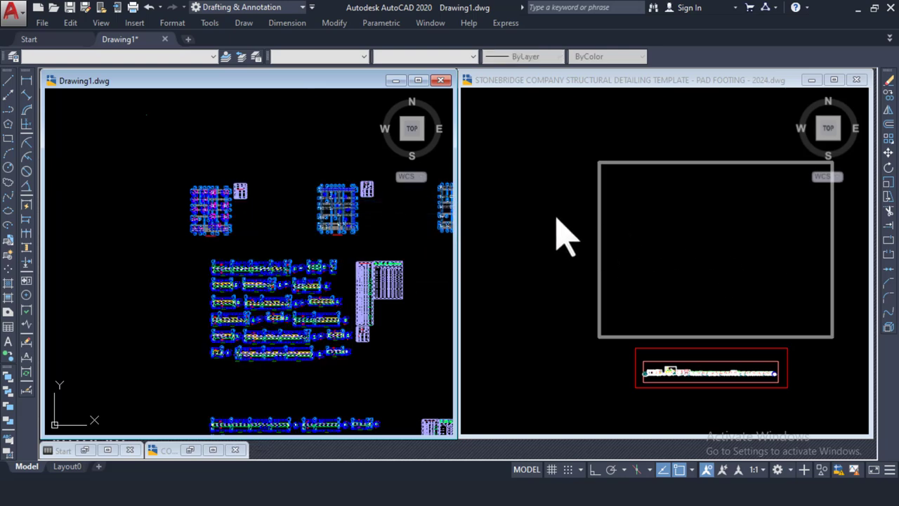
# Paste the copied Prota drawings inside the large empty frame of the pad footing template
pyautogui.click(642, 215)
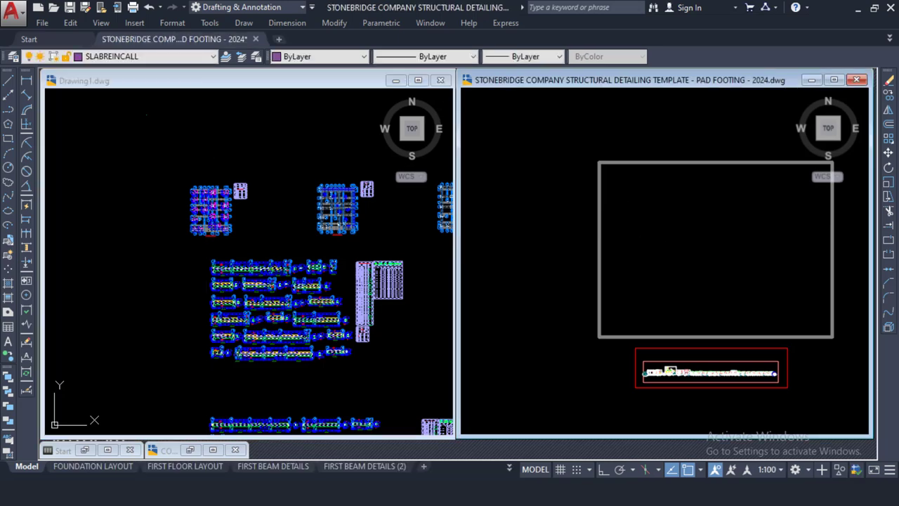
pyautogui.scroll(3, 670, 213)
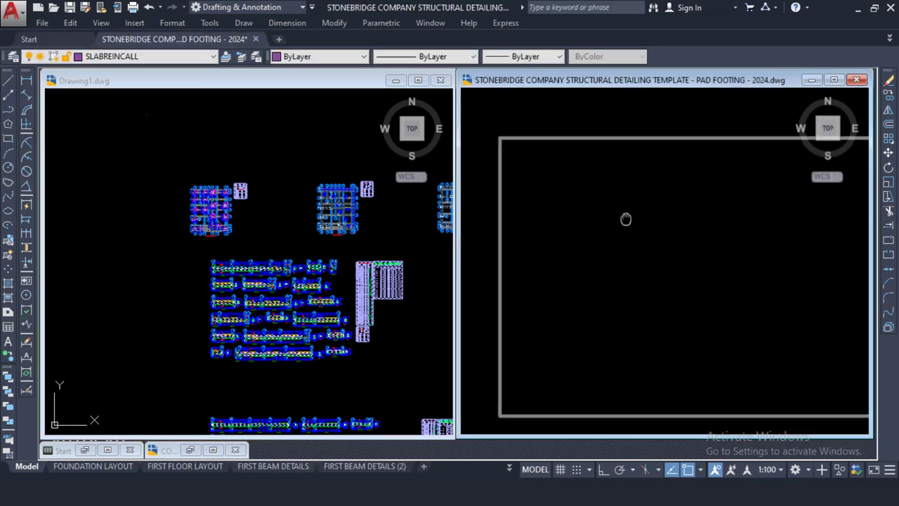
pyautogui.scroll(5, 595, 202)
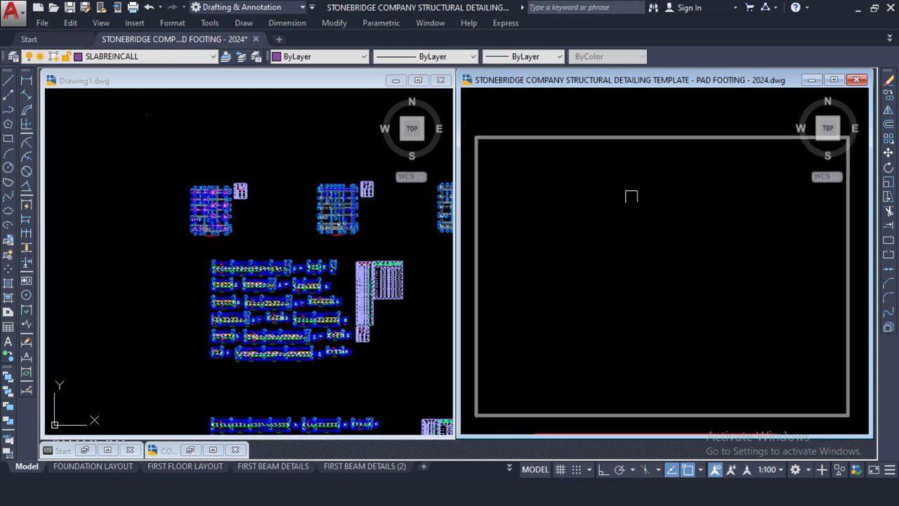
pyautogui.rightClick(575, 189)
pyautogui.moveTo(655, 222)
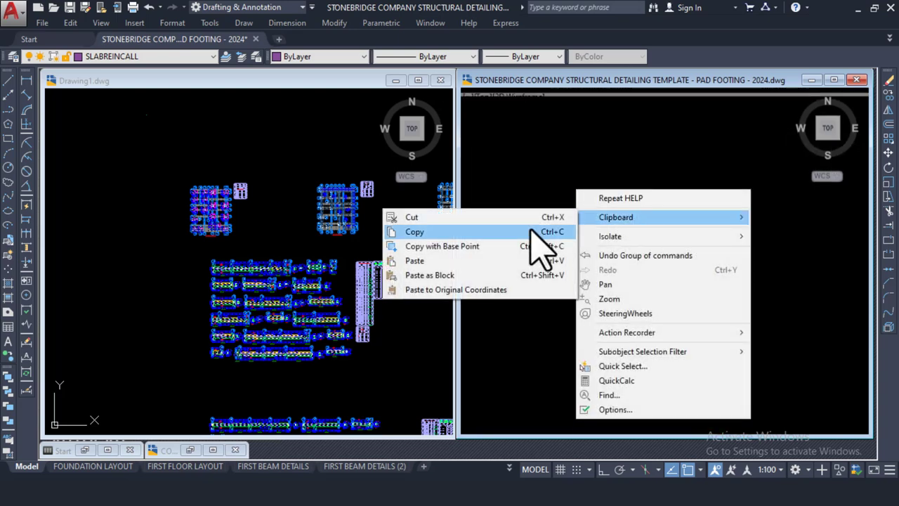
pyautogui.click(465, 259)
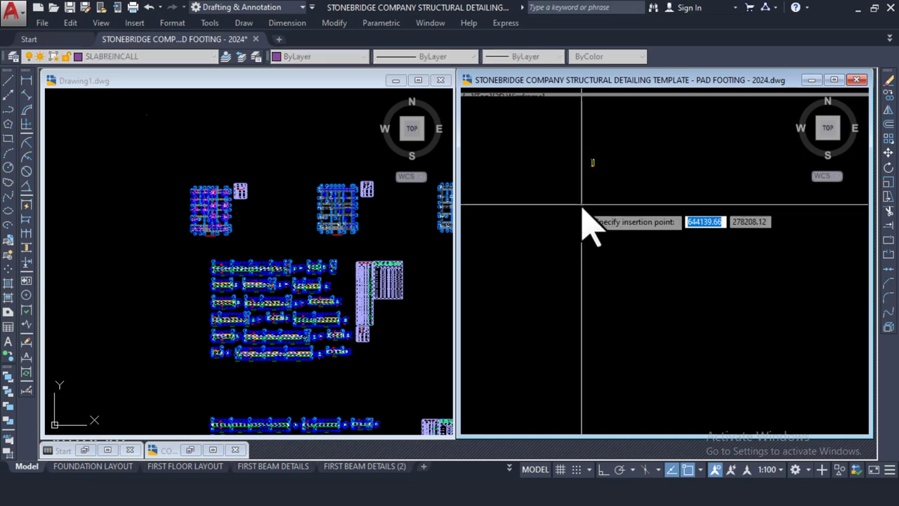
pyautogui.press('Escape')
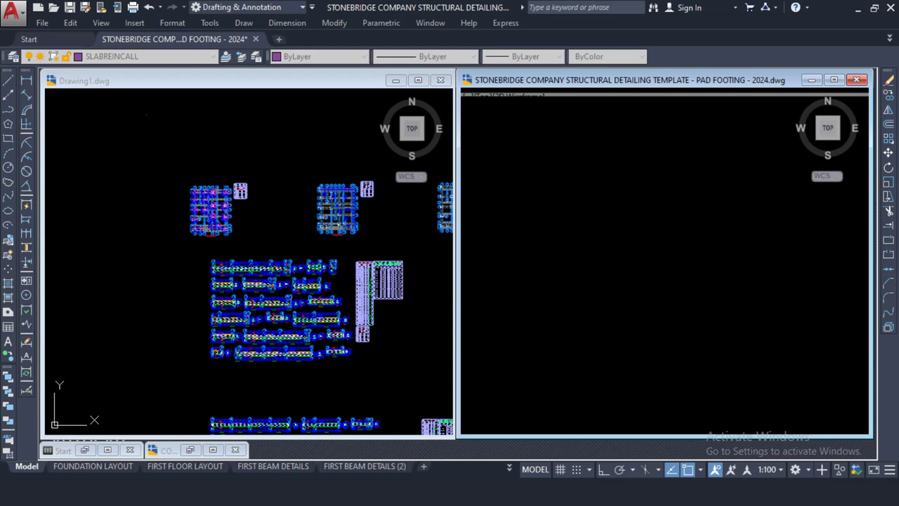
pyautogui.hotkey('ctrl', 'v')
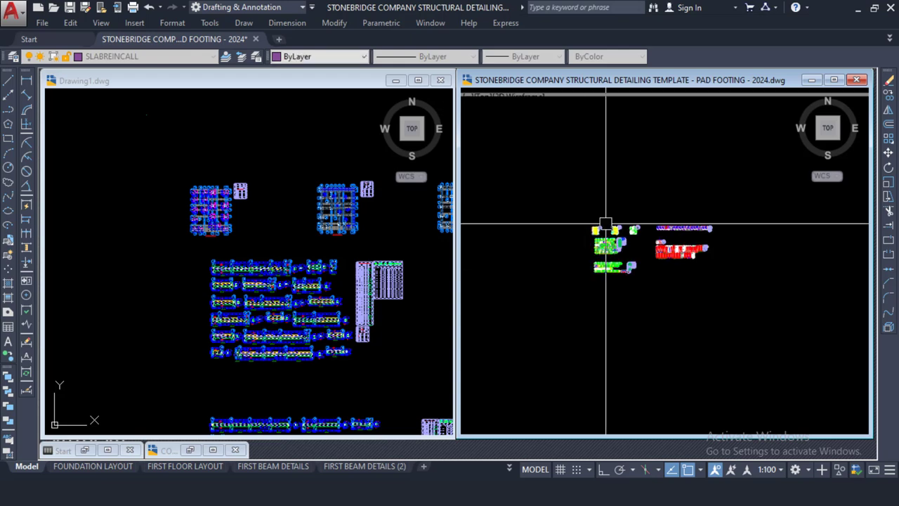
# Compare the pasted foundation layout in the template with the original in Drawing1, including footing outlines, grid lines and labels
pyautogui.scroll(8, 597, 237)
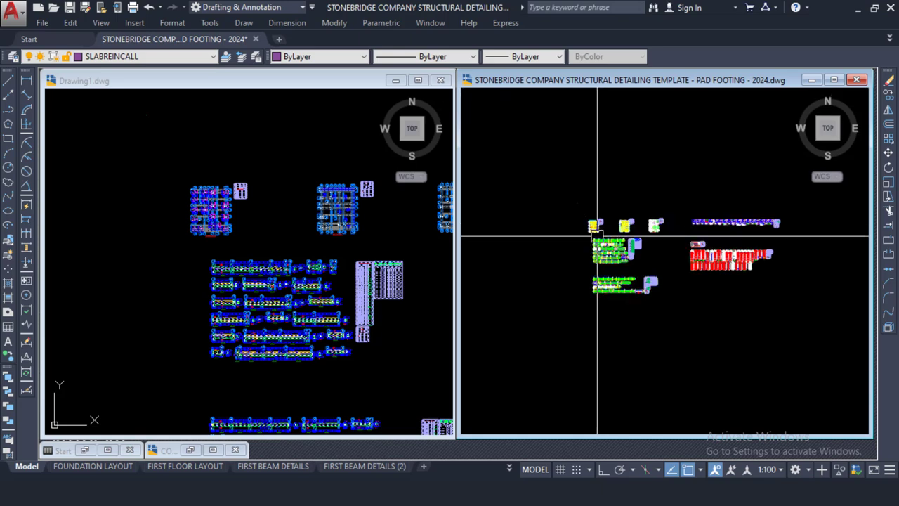
pyautogui.scroll(3, 561, 177)
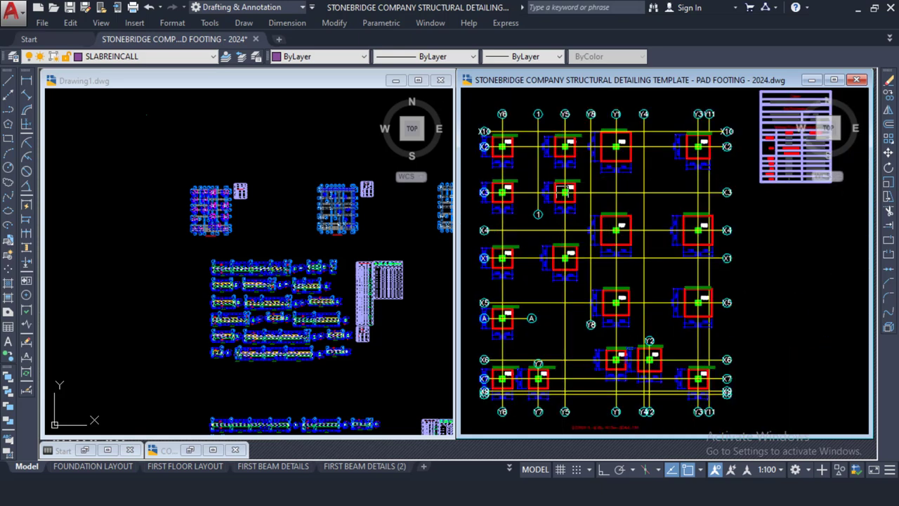
pyautogui.click(260, 195)
pyautogui.scroll(8, 209, 198)
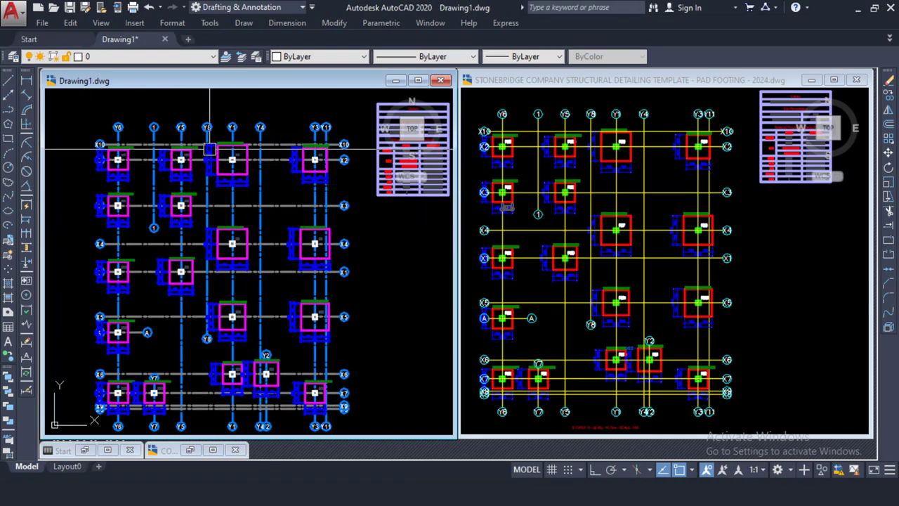
pyautogui.scroll(3, 228, 156)
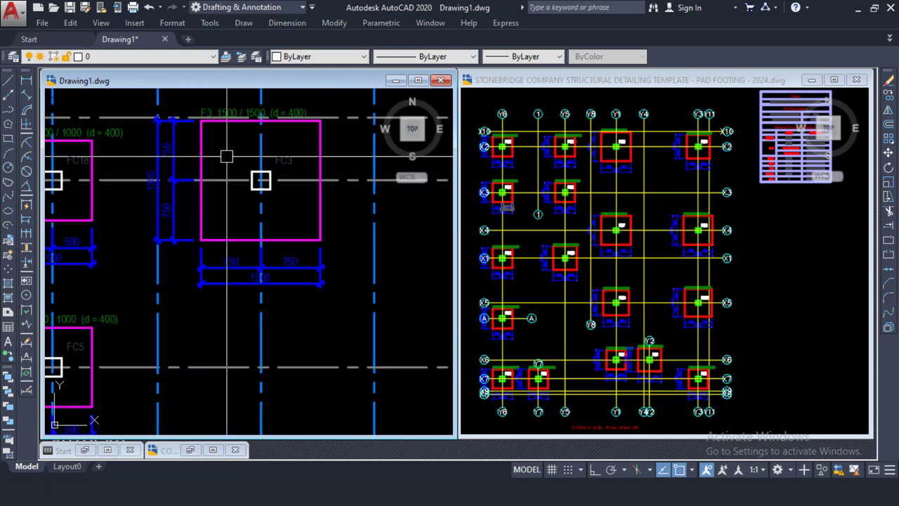
pyautogui.click(652, 190)
pyautogui.scroll(4, 641, 192)
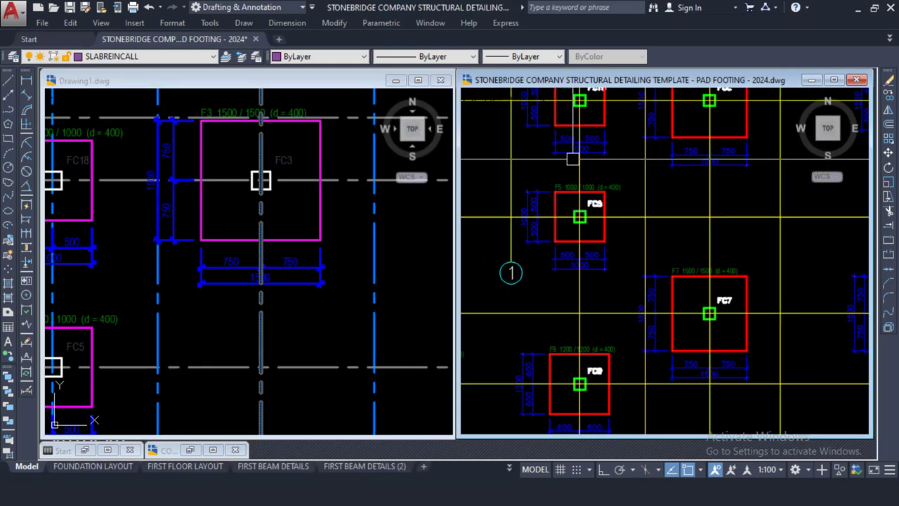
pyautogui.moveTo(626, 183); pyautogui.dragTo(641, 192, button='middle')
pyautogui.scroll(-4, 641, 192)
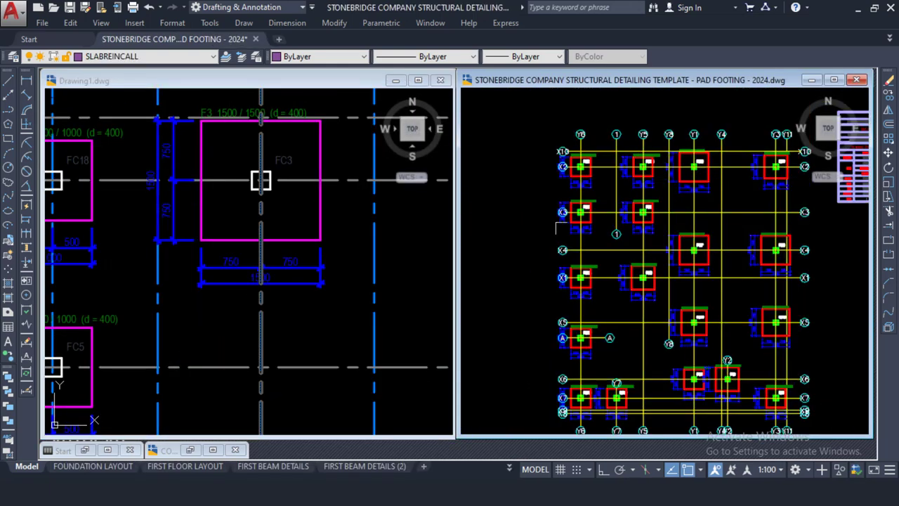
# Compare the rows of beam elevations in Drawing1 with the pasted beam elevations in the template
pyautogui.click(379, 273)
pyautogui.scroll(-6, 260, 253)
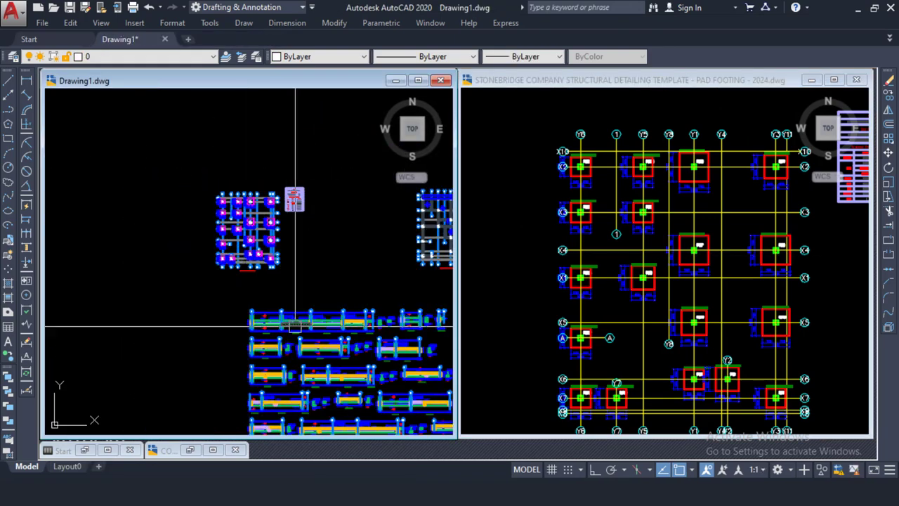
pyautogui.scroll(3, 294, 323)
pyautogui.scroll(1, 185, 194)
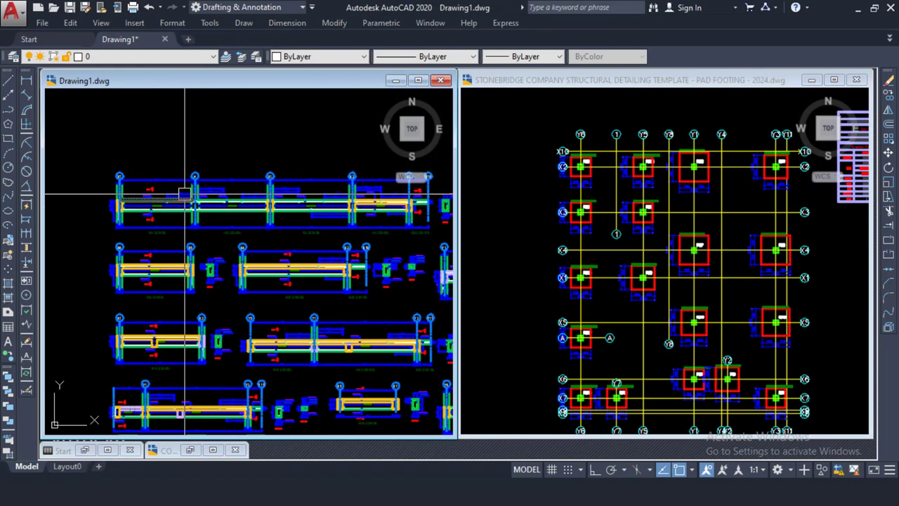
pyautogui.scroll(2, 184, 194)
pyautogui.click(693, 232)
pyautogui.scroll(-4, 609, 190)
pyautogui.scroll(5, 632, 316)
pyautogui.moveTo(646, 295); pyautogui.dragTo(658, 222, button='middle')
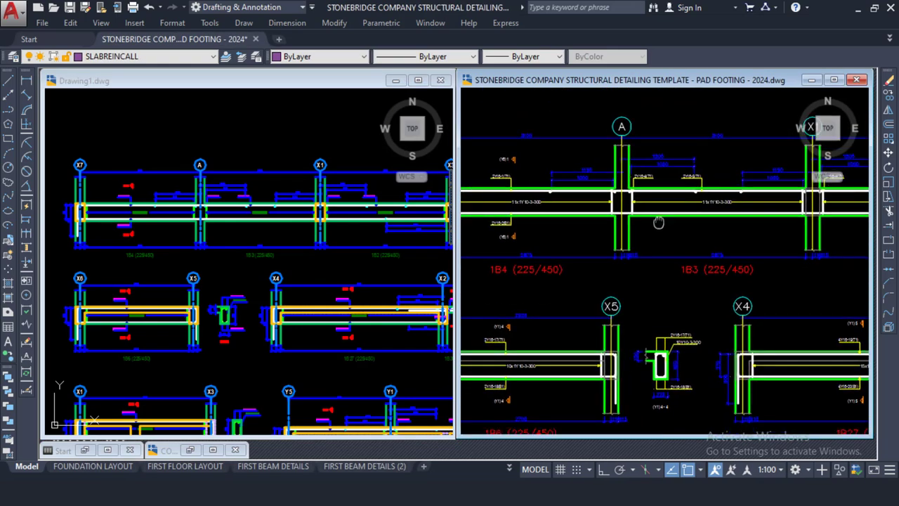
pyautogui.scroll(-4, 583, 204)
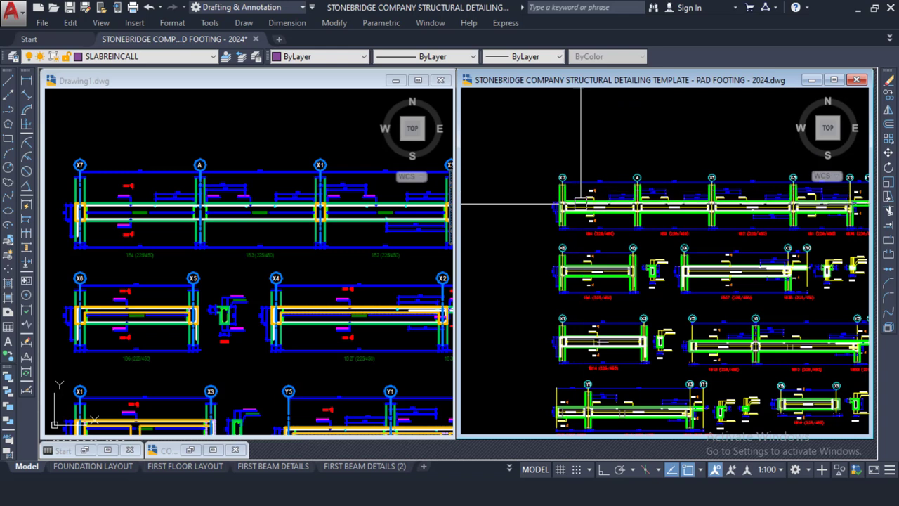
# Compare the reinforcement detailing of beam 1B4 (225/450) at close range in both drawings
pyautogui.click(130, 207)
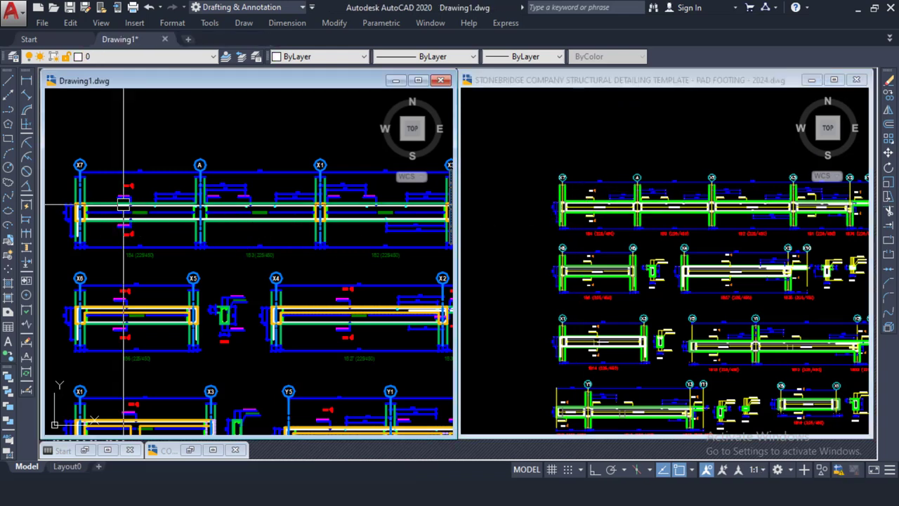
pyautogui.scroll(4, 106, 214)
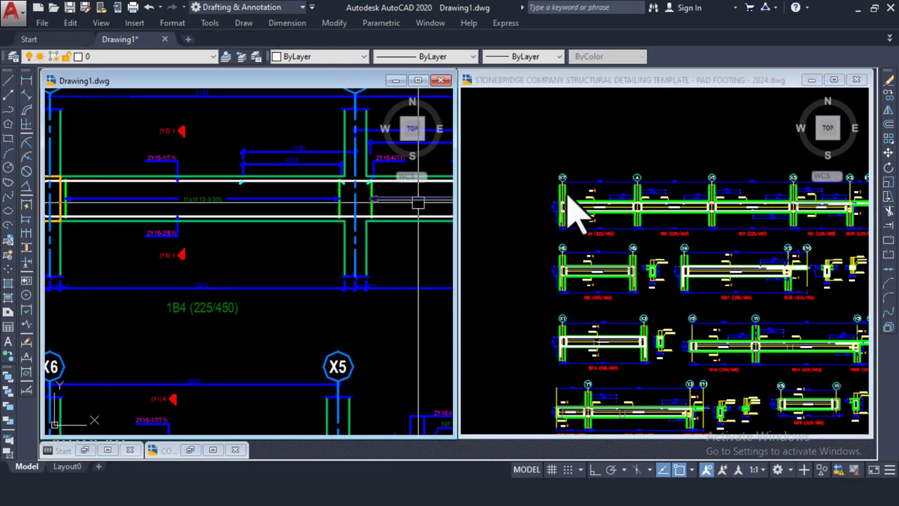
pyautogui.click(568, 200)
pyautogui.scroll(5, 569, 200)
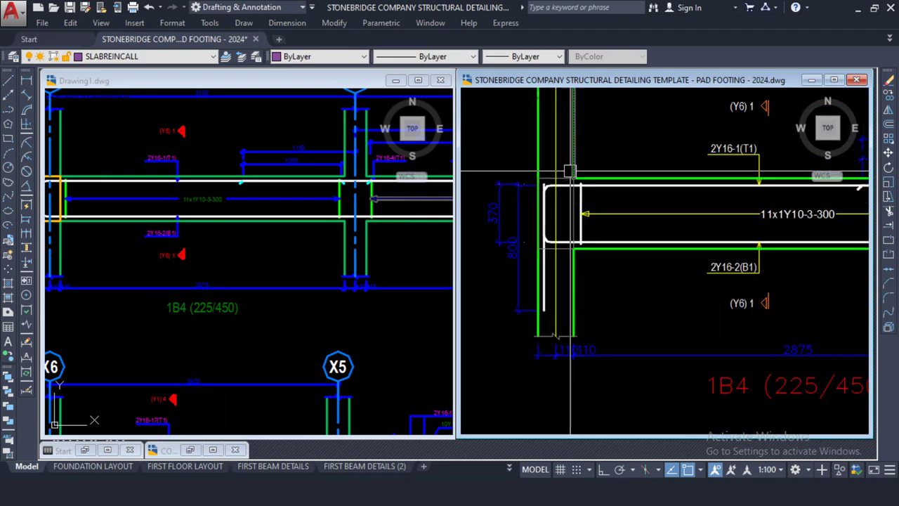
# Examine the template's own sample beam detail sheets below the frame as a reference for the pasted beams
pyautogui.scroll(-8, 562, 220)
pyautogui.moveTo(716, 246); pyautogui.dragTo(611, 204, button='middle')
pyautogui.scroll(-4, 617, 199)
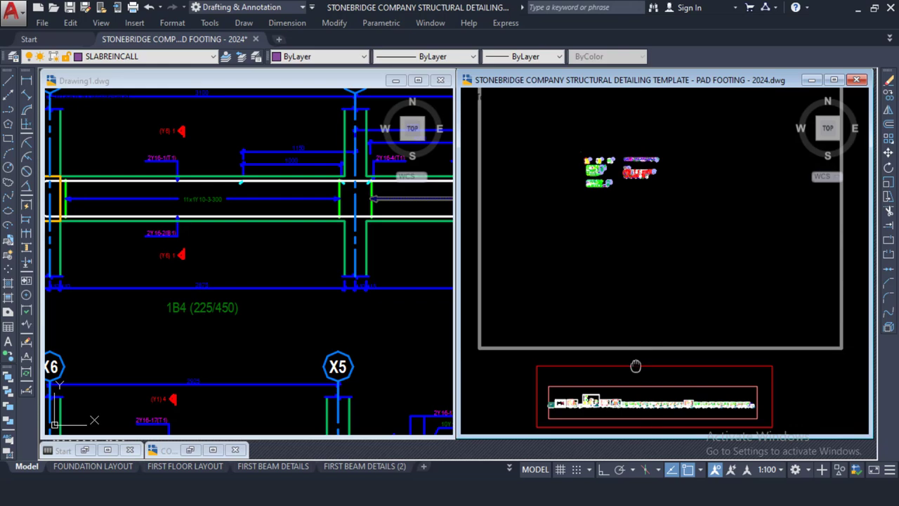
pyautogui.moveTo(635, 367); pyautogui.dragTo(600, 236, button='middle')
pyautogui.scroll(6, 598, 241)
pyautogui.scroll(10, 647, 229)
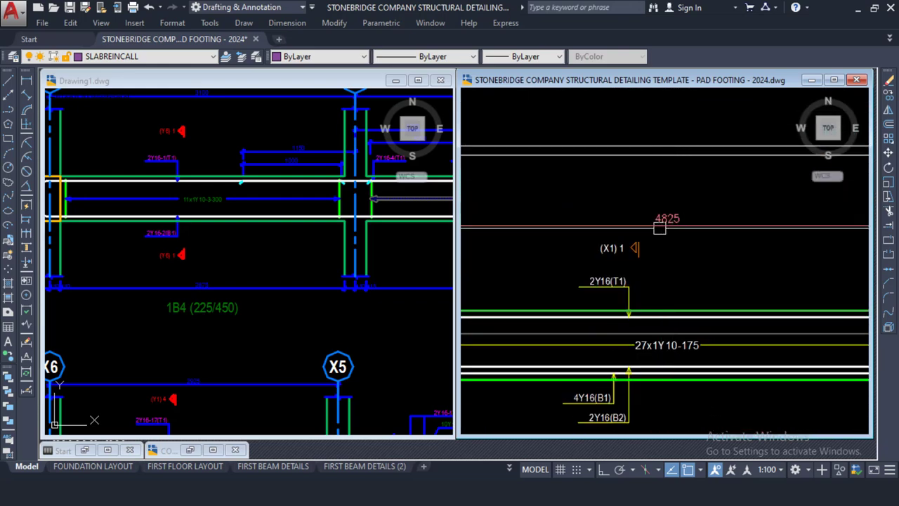
pyautogui.scroll(-10, 707, 315)
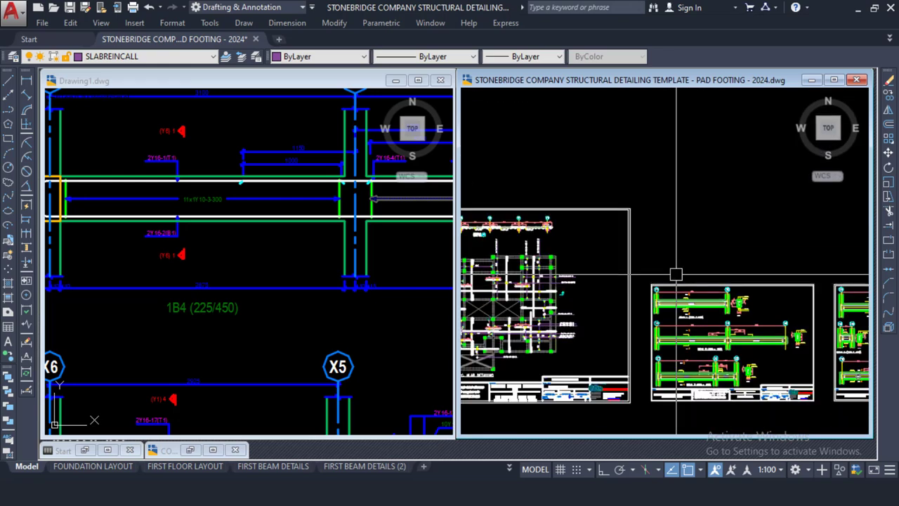
pyautogui.scroll(-6, 660, 258)
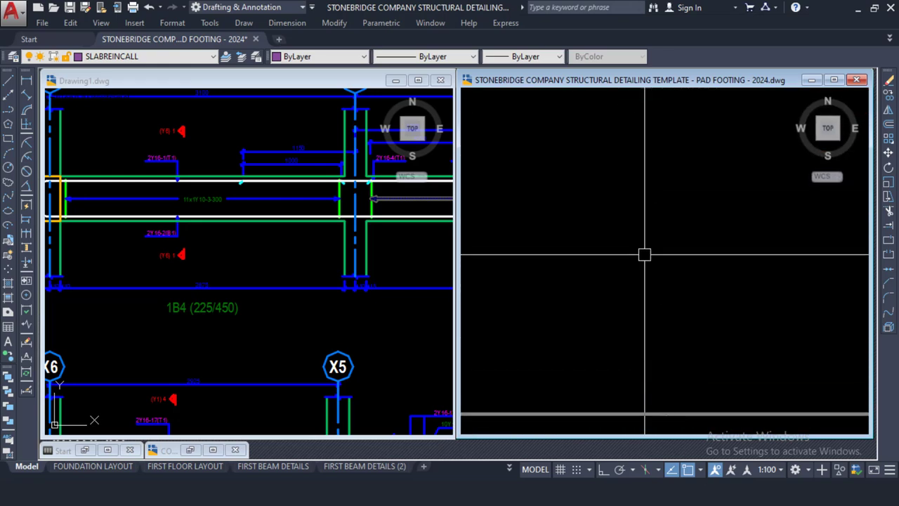
# Maximize the template drawing and select all dimensions similar to the overall span dimension above beam 1B3 (225/450)
pyautogui.scroll(8, 633, 281)
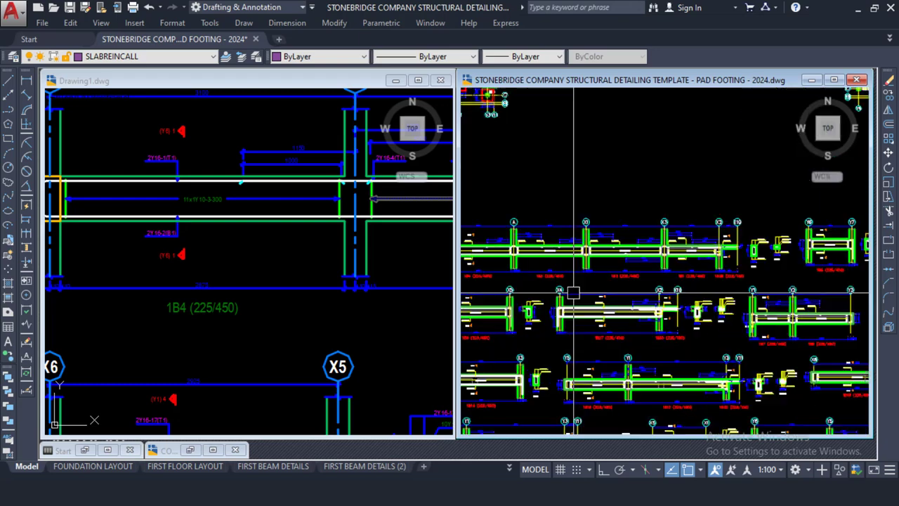
pyautogui.click(686, 252)
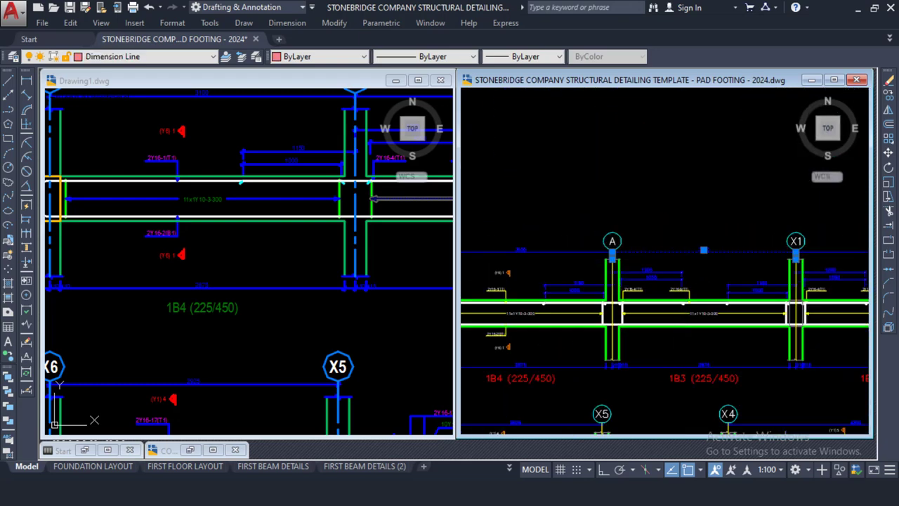
pyautogui.moveTo(686, 252); pyautogui.dragTo(742, 240, button='middle')
pyautogui.click(834, 79)
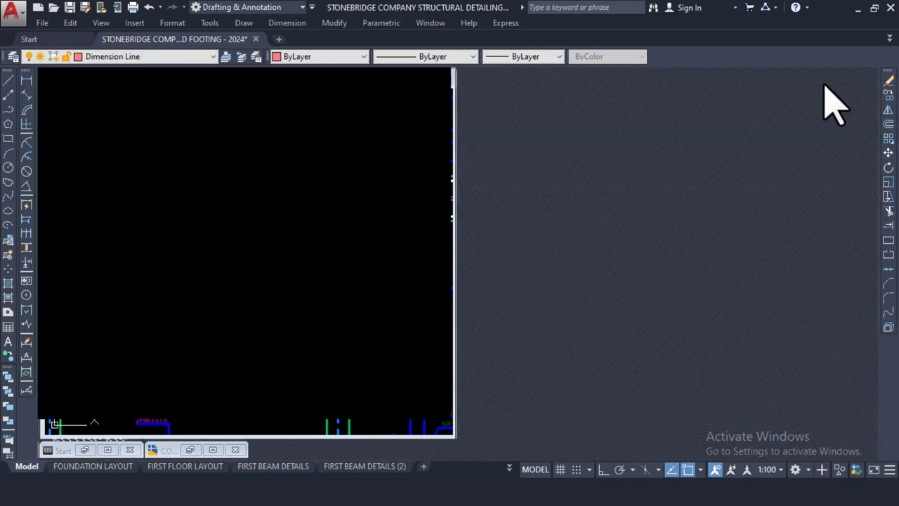
pyautogui.rightClick(413, 186)
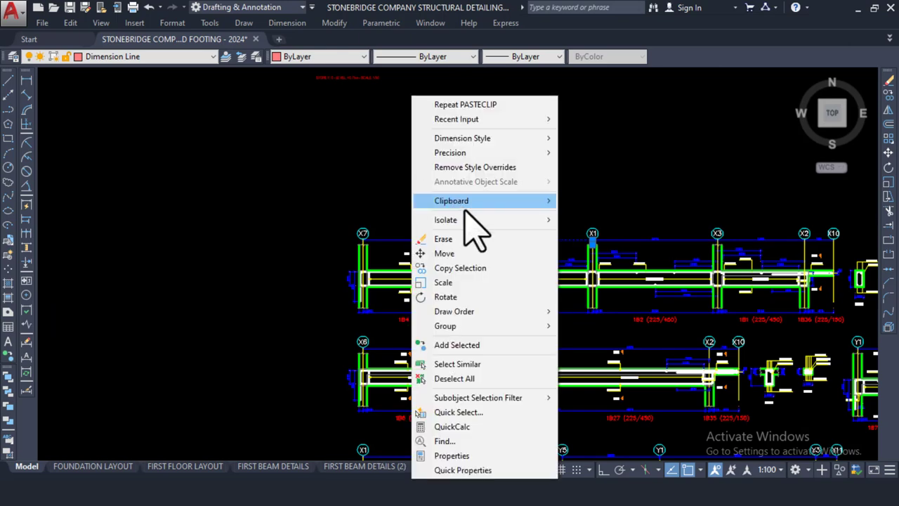
pyautogui.click(378, 176)
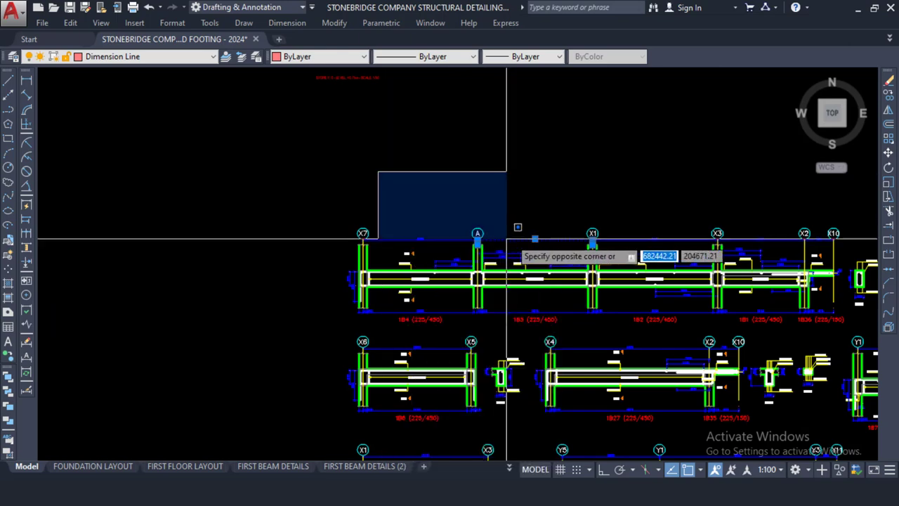
pyautogui.click(506, 156)
pyautogui.rightClick(532, 151)
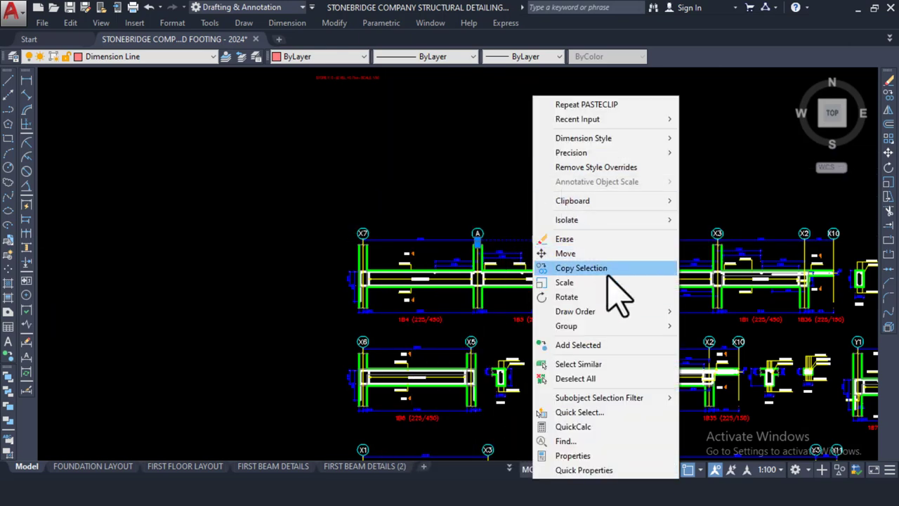
pyautogui.click(579, 364)
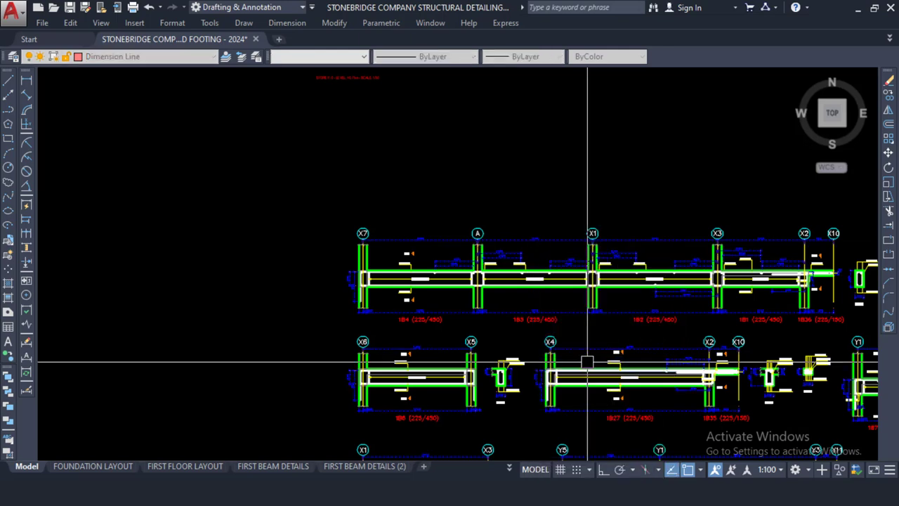
# Set the dimension style of all the selected dimensions to NLNG DIM 50 and clear the selection
pyautogui.scroll(-5, 429, 204)
pyautogui.scroll(4, 422, 271)
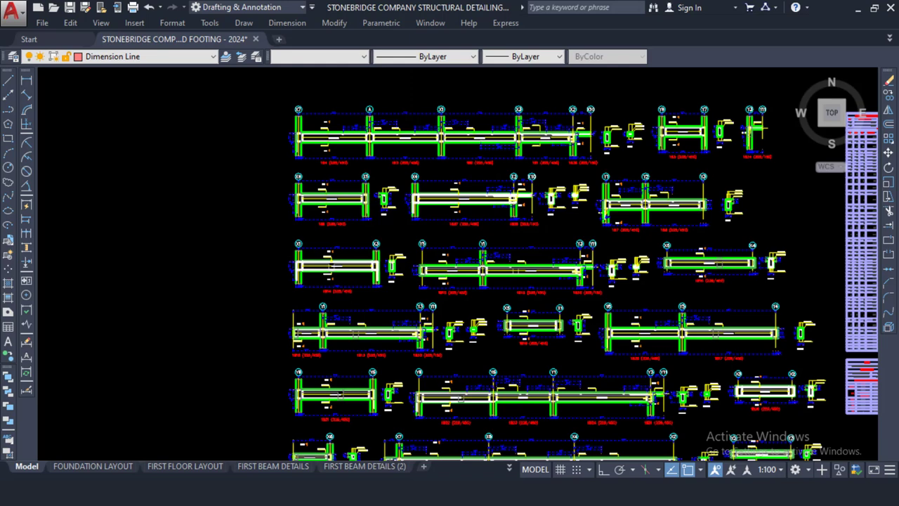
pyautogui.hotkey('ctrl', '1')
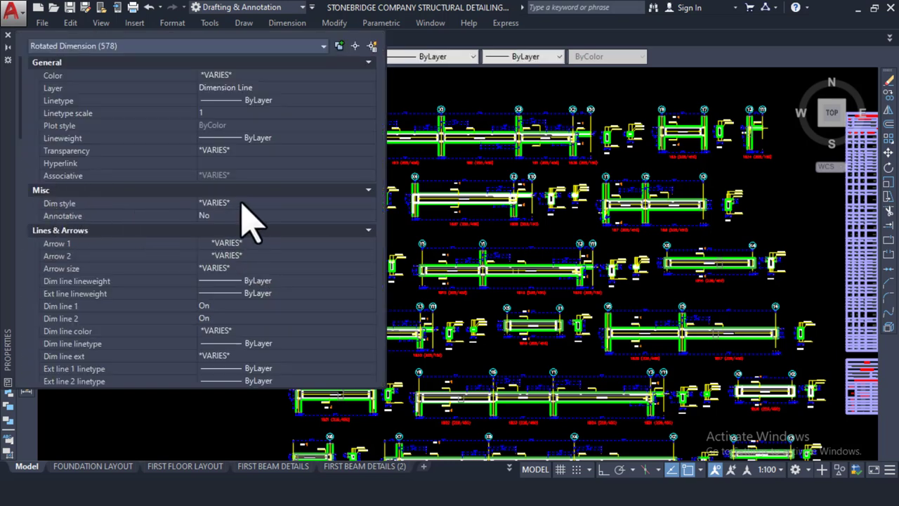
pyautogui.click(248, 203)
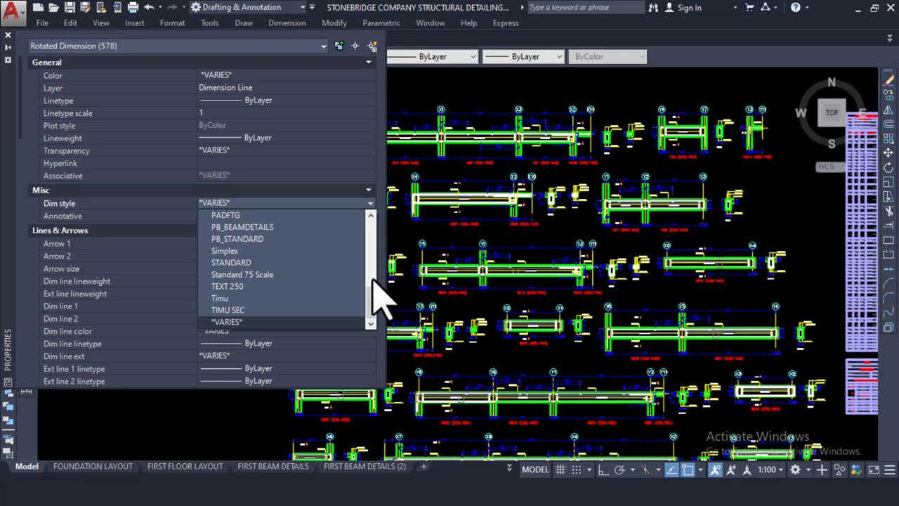
pyautogui.scroll(5, 369, 291)
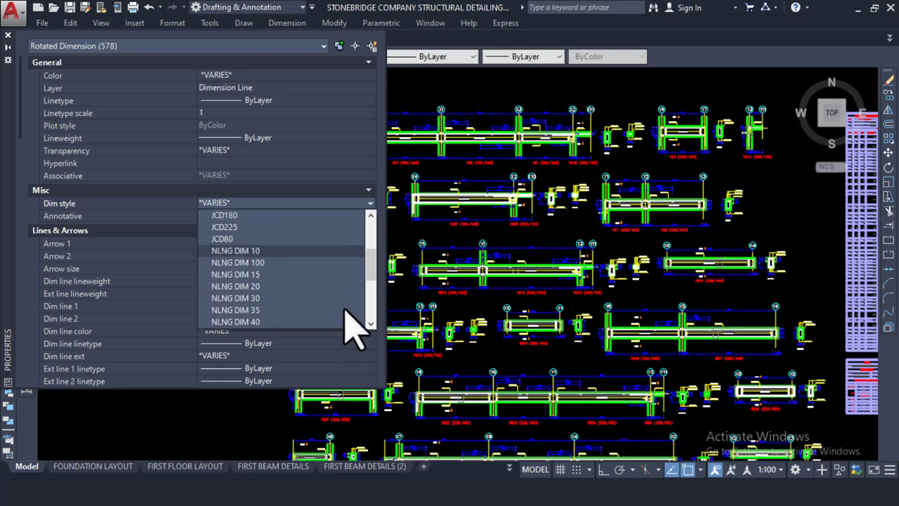
pyautogui.scroll(-1, 355, 288)
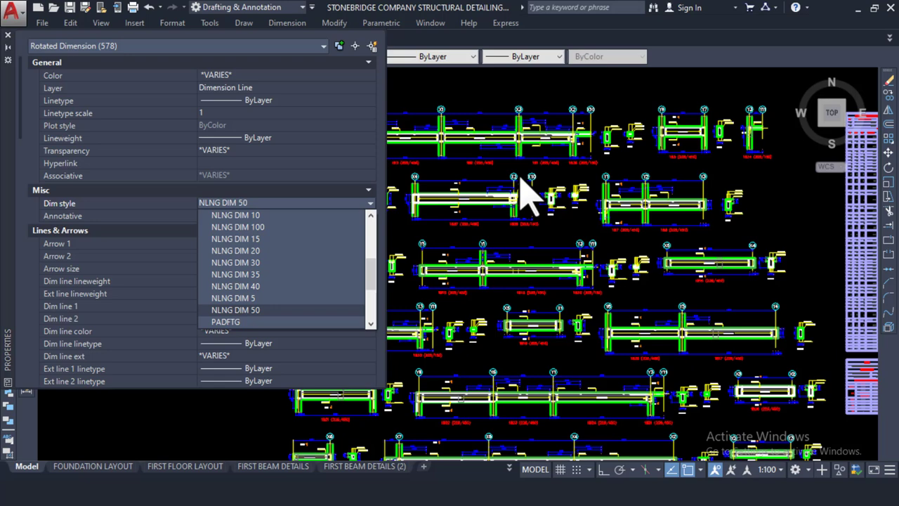
pyautogui.press('Escape')
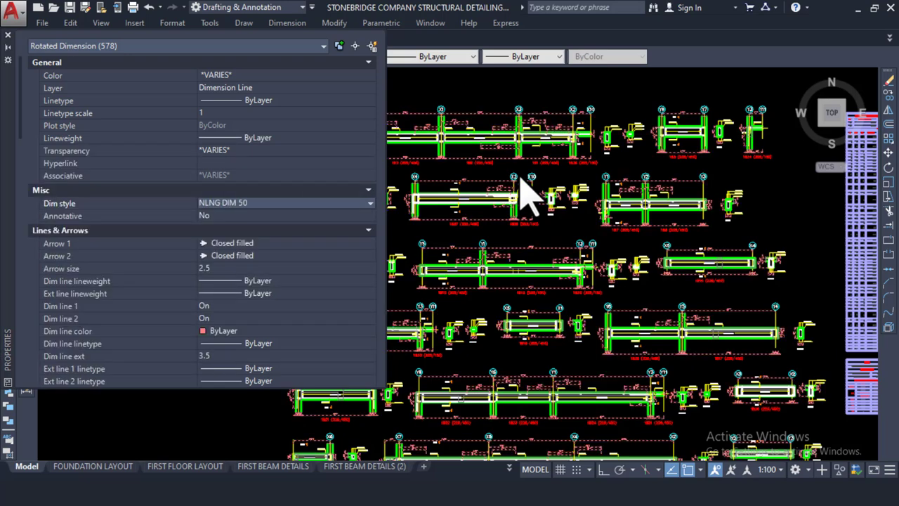
pyautogui.click(8, 35)
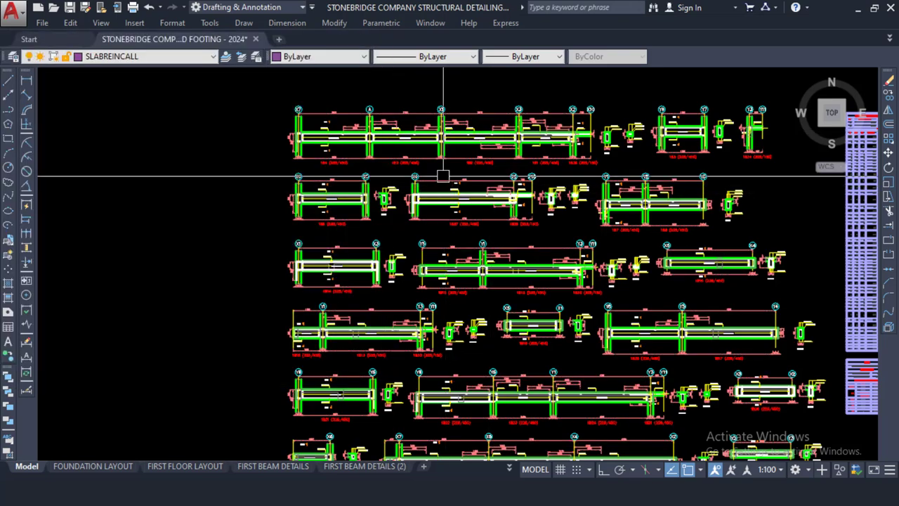
# Tile the open drawings vertically and swap the two windows so that Drawing1 comes first, beside the template
pyautogui.scroll(7, 439, 189)
pyautogui.scroll(-5, 386, 196)
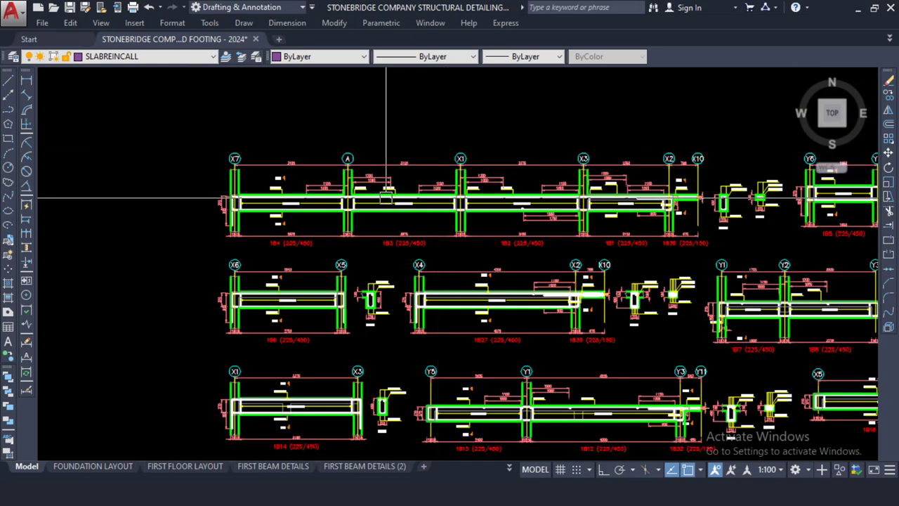
pyautogui.scroll(2, 350, 188)
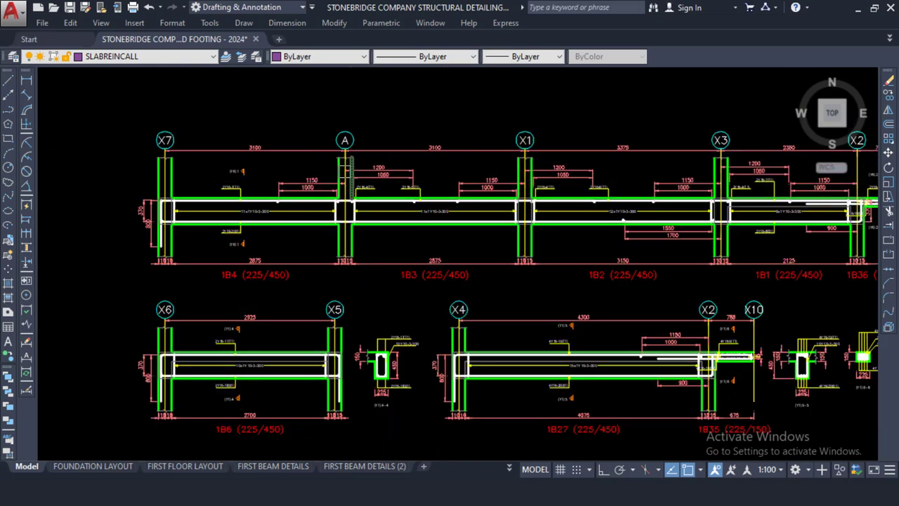
pyautogui.click(430, 23)
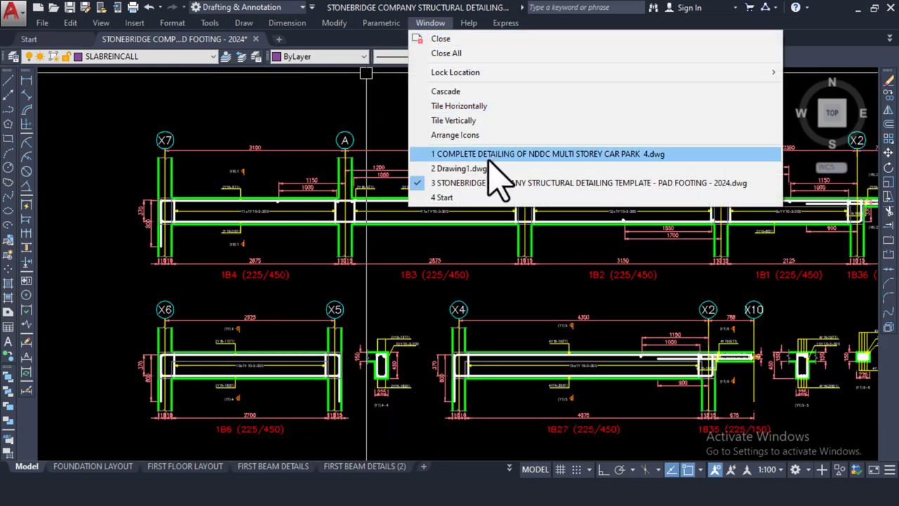
pyautogui.click(463, 123)
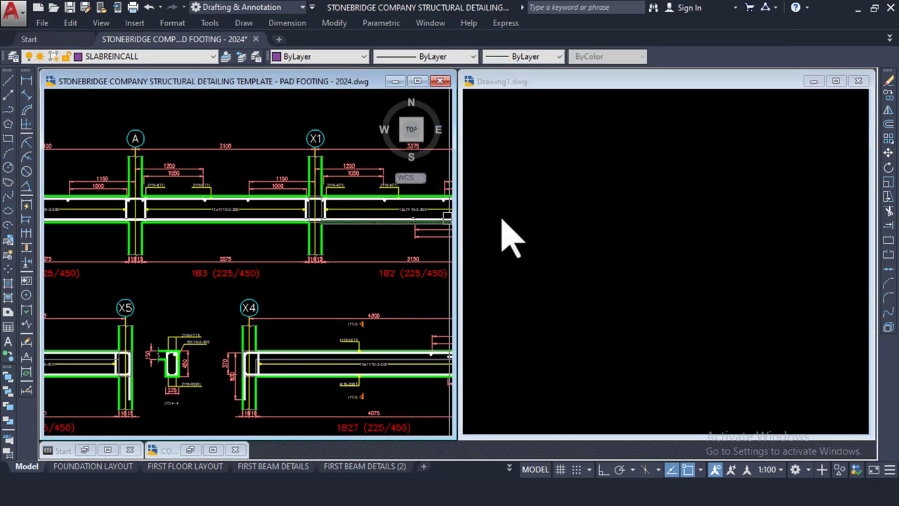
pyautogui.scroll(-2, 264, 198)
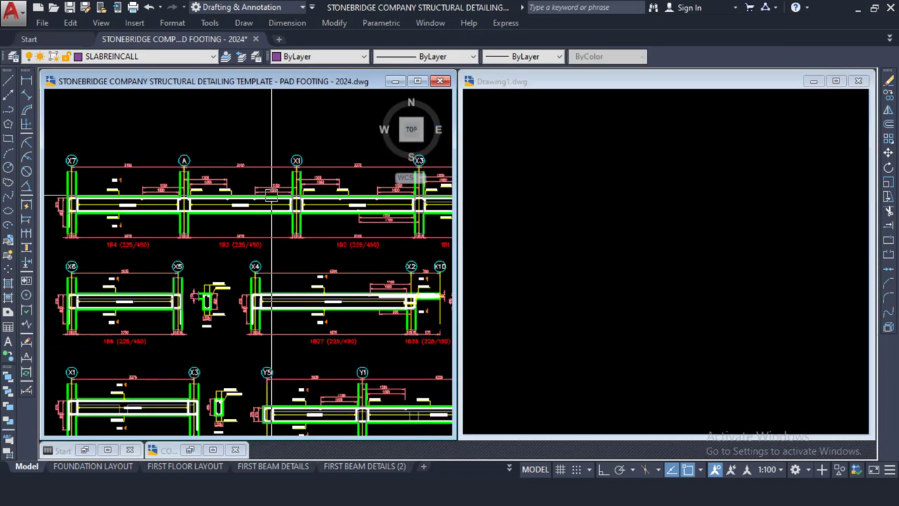
pyautogui.moveTo(531, 89)
pyautogui.mouseDown()
pyautogui.moveTo(538, 91)
pyautogui.moveTo(343, 117)
pyautogui.moveTo(196, 97)
pyautogui.moveTo(191, 82)
pyautogui.moveTo(573, 95)
pyautogui.mouseUp()
pyautogui.moveTo(345, 112); pyautogui.dragTo(250, 82)
pyautogui.moveTo(541, 96)
pyautogui.mouseDown()
pyautogui.moveTo(532, 94)
pyautogui.moveTo(573, 82)
pyautogui.mouseUp()
# Compare the dimensions and labels of beams 1B4 and 1B6 in Drawing1 with the restyled versions in the template
pyautogui.click(295, 158)
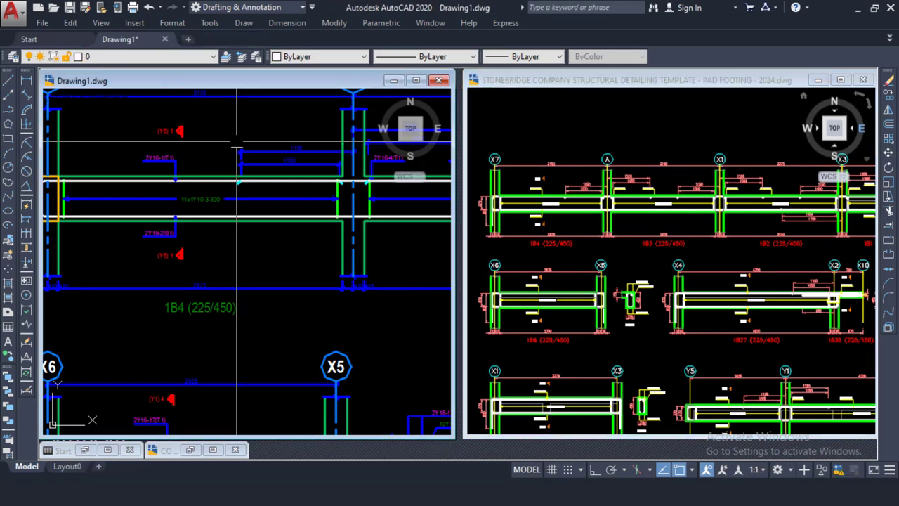
pyautogui.scroll(-3, 246, 144)
pyautogui.scroll(3, 245, 144)
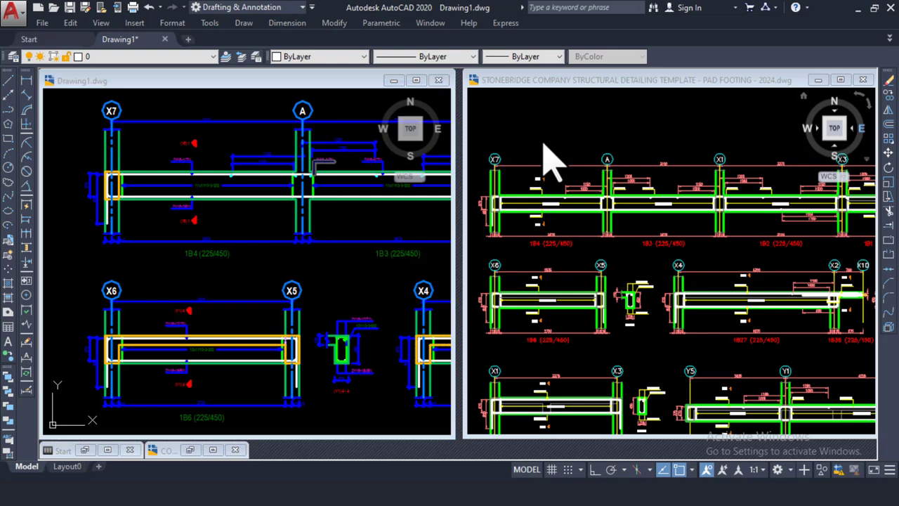
pyautogui.click(545, 160)
pyautogui.scroll(3, 652, 200)
pyautogui.scroll(2, 614, 178)
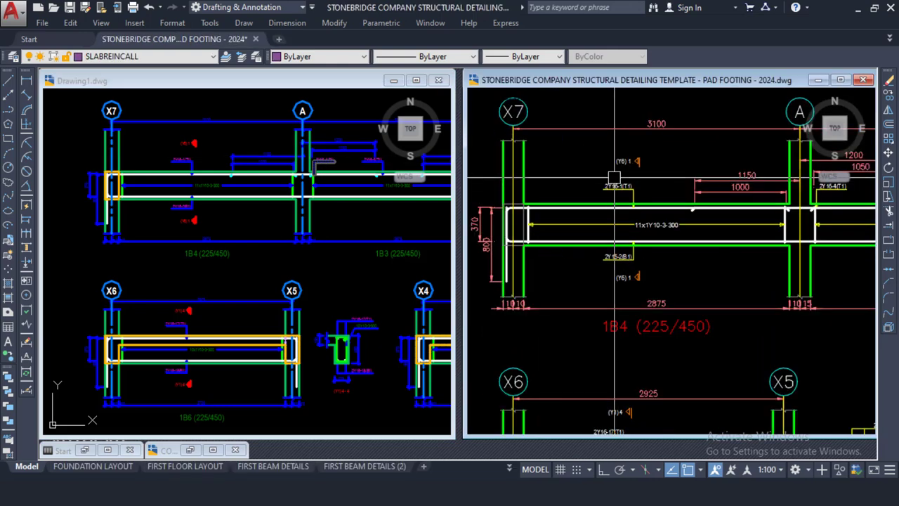
pyautogui.scroll(-2, 594, 160)
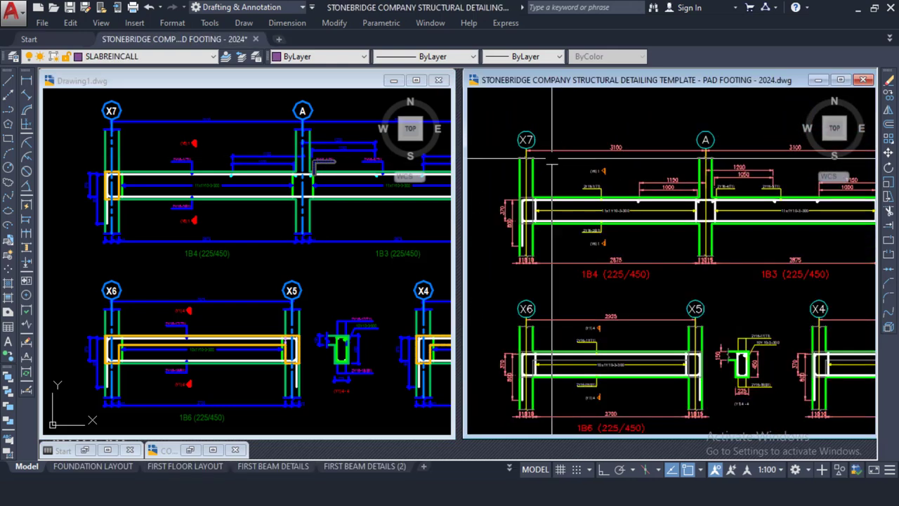
pyautogui.scroll(4, 552, 156)
pyautogui.scroll(-3, 575, 151)
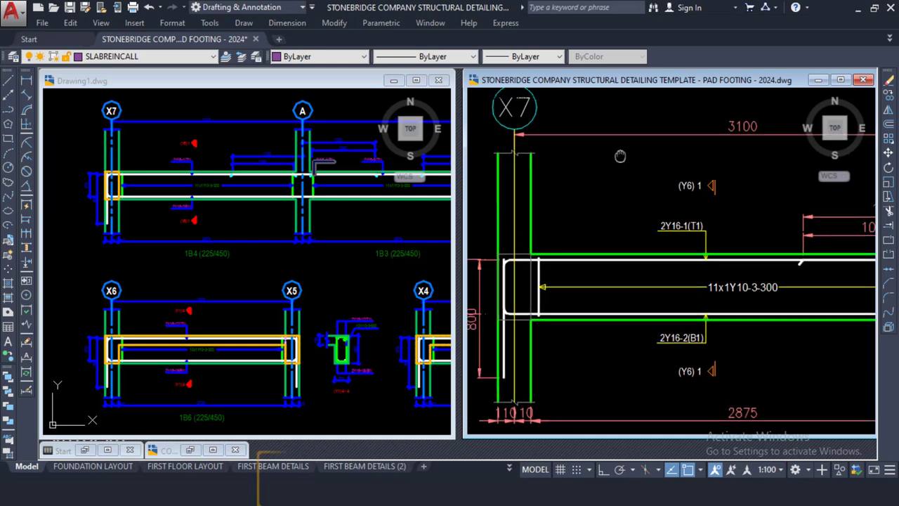
# Examine the original rebar labels, dimensions and line colours of beam 1B4 at close range in Drawing1
pyautogui.click(217, 181)
pyautogui.scroll(3, 68, 266)
pyautogui.scroll(5, 130, 259)
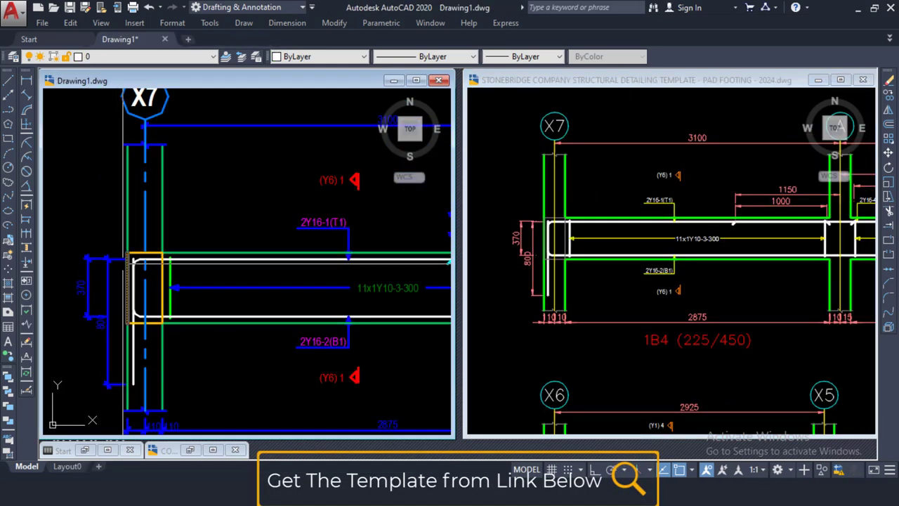
pyautogui.scroll(-5, 191, 236)
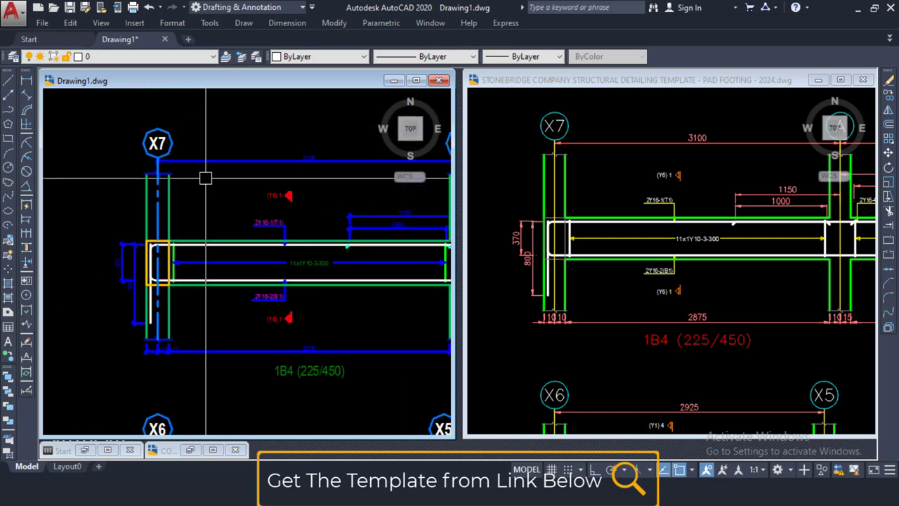
pyautogui.click(284, 129)
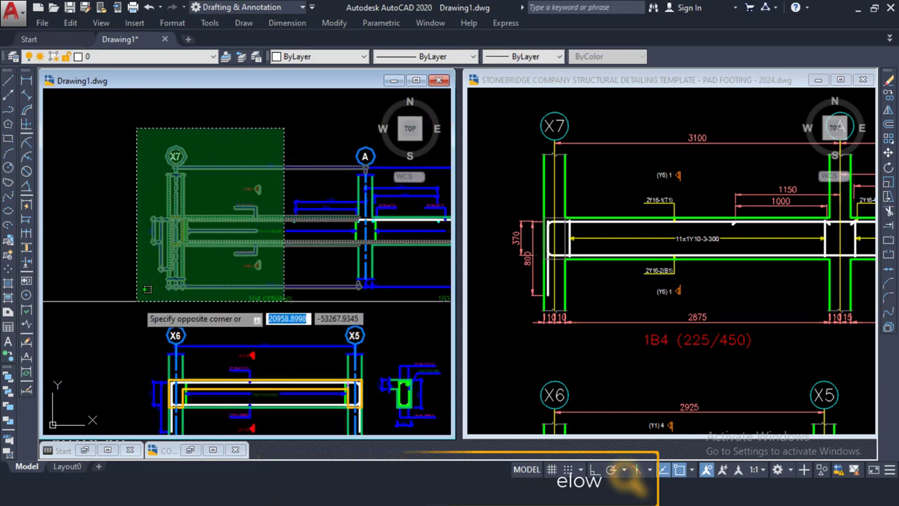
pyautogui.click(137, 298)
pyautogui.click(176, 277)
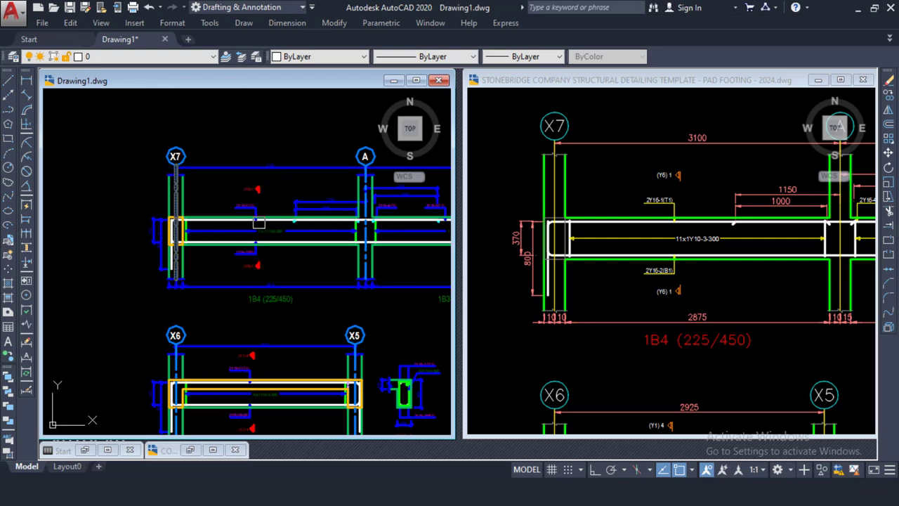
pyautogui.scroll(2, 242, 227)
pyautogui.click(242, 220)
pyautogui.press('Escape')
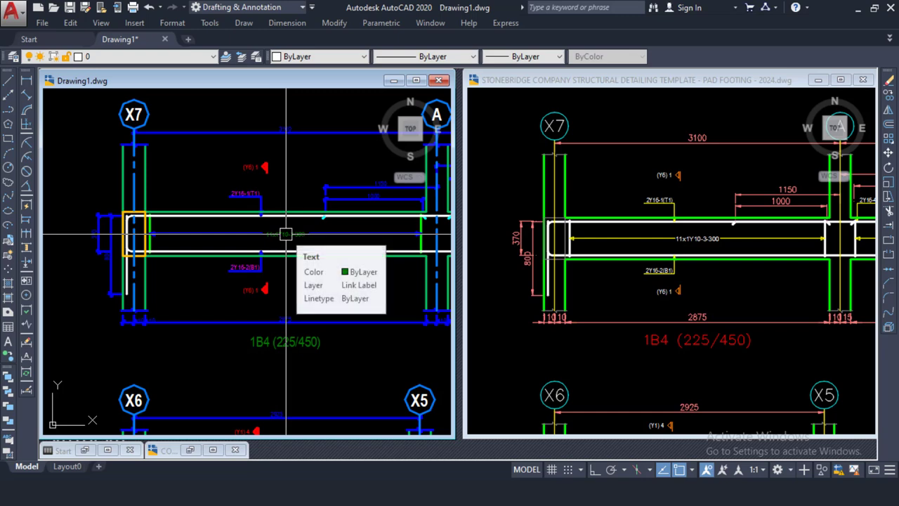
# Inspect the restyled dimensions and reinforcement labels of beam 1B4 at close range in the template
pyautogui.click(653, 235)
pyautogui.scroll(3, 555, 253)
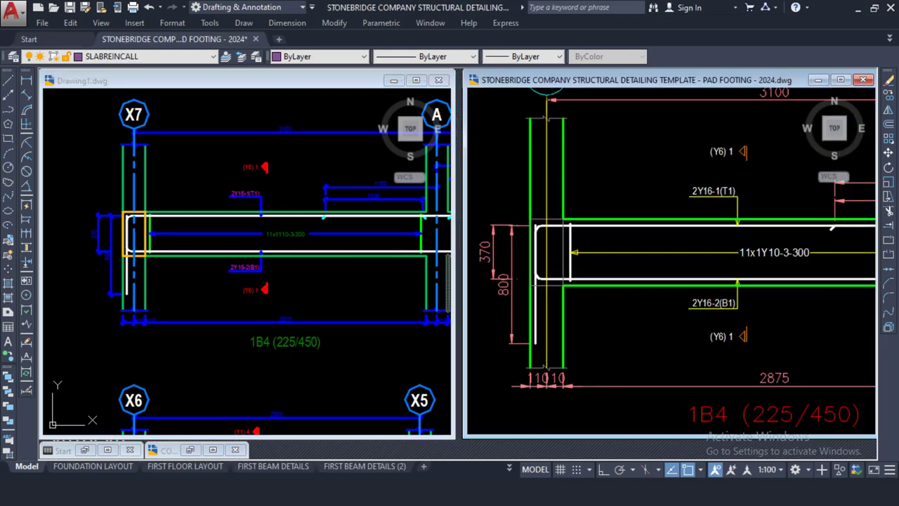
pyautogui.moveTo(590, 210); pyautogui.dragTo(587, 219, button='middle')
pyautogui.scroll(-3, 594, 211)
pyautogui.moveTo(655, 157); pyautogui.dragTo(635, 201, button='middle')
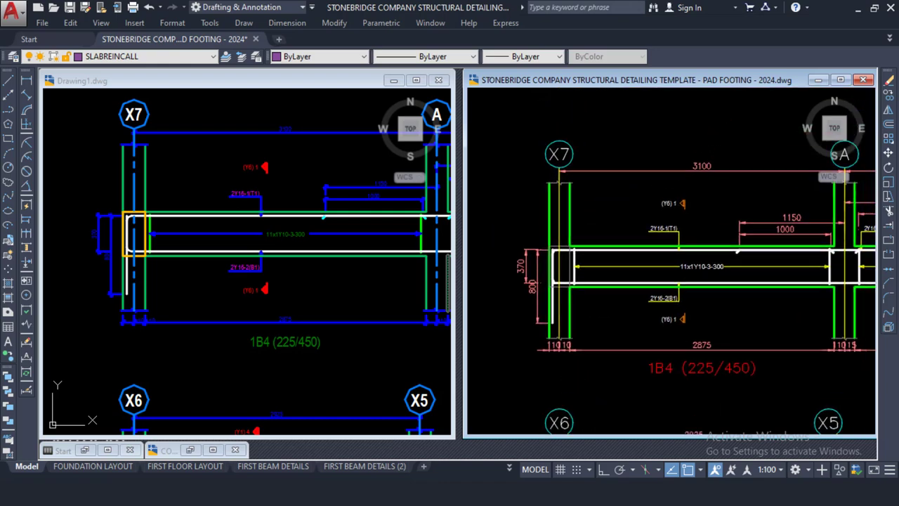
# Look over the template's other restyled beam elevations, from 1B22 and 1B11 to the 2B4 (225/300) group
pyautogui.scroll(-8, 618, 211)
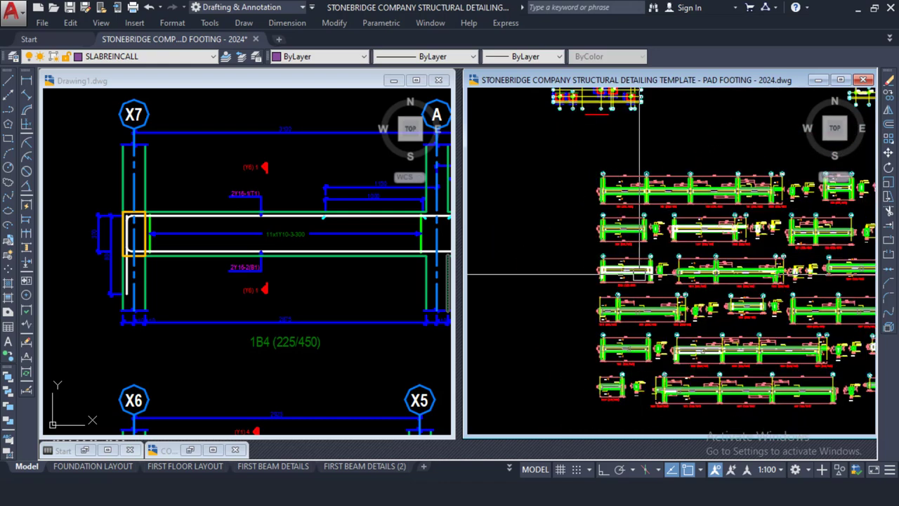
pyautogui.scroll(8, 641, 276)
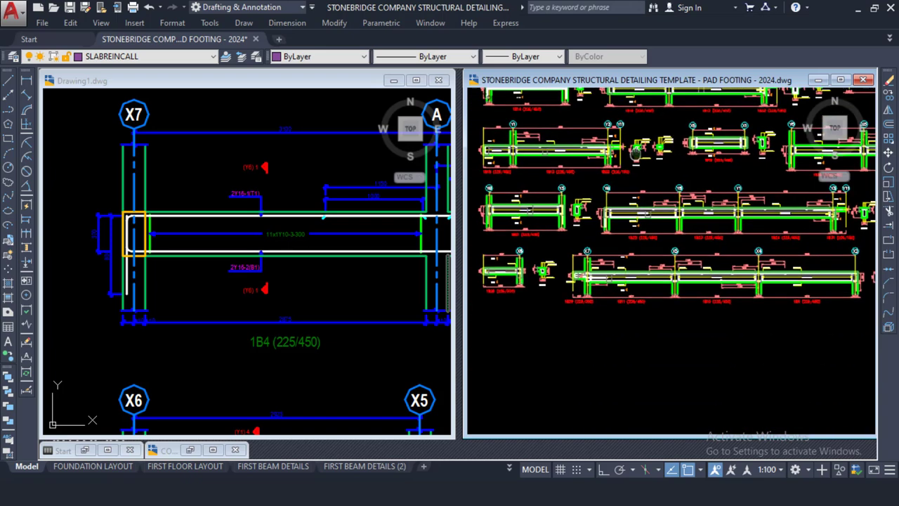
pyautogui.scroll(4, 596, 189)
pyautogui.scroll(-8, 646, 201)
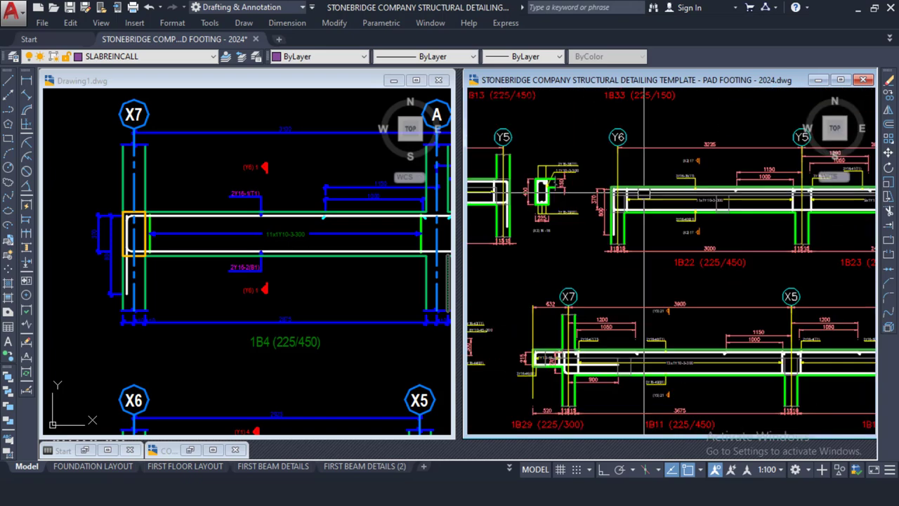
pyautogui.moveTo(646, 321); pyautogui.dragTo(659, 137, button='middle')
pyautogui.scroll(-1, 653, 208)
pyautogui.scroll(5, 597, 187)
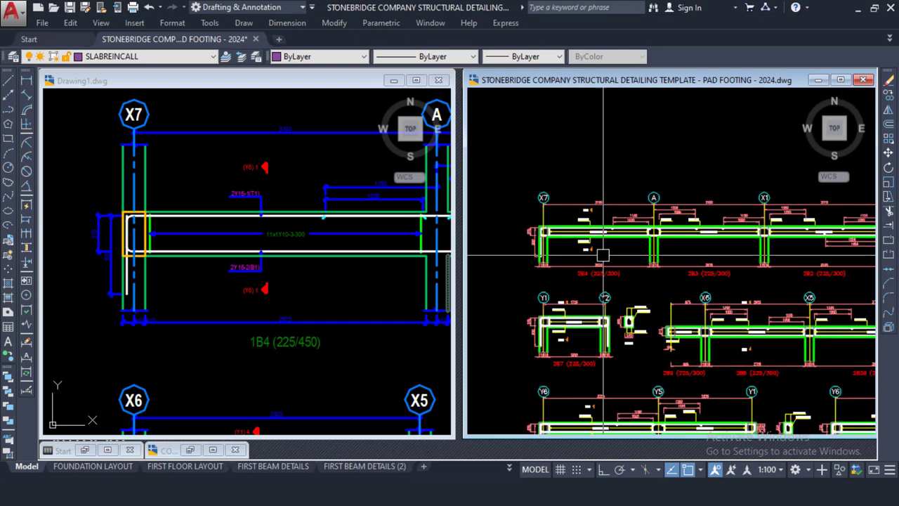
# Look over the restyled 2B4 and 2B7 beam elevations and the surrounding beam groups in the template
pyautogui.scroll(2, 597, 187)
pyautogui.scroll(-6, 583, 214)
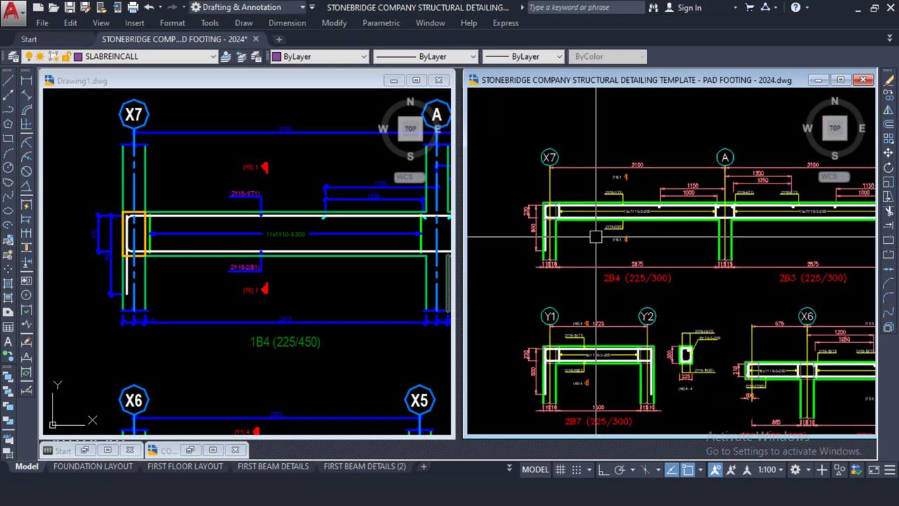
pyautogui.scroll(-3, 612, 242)
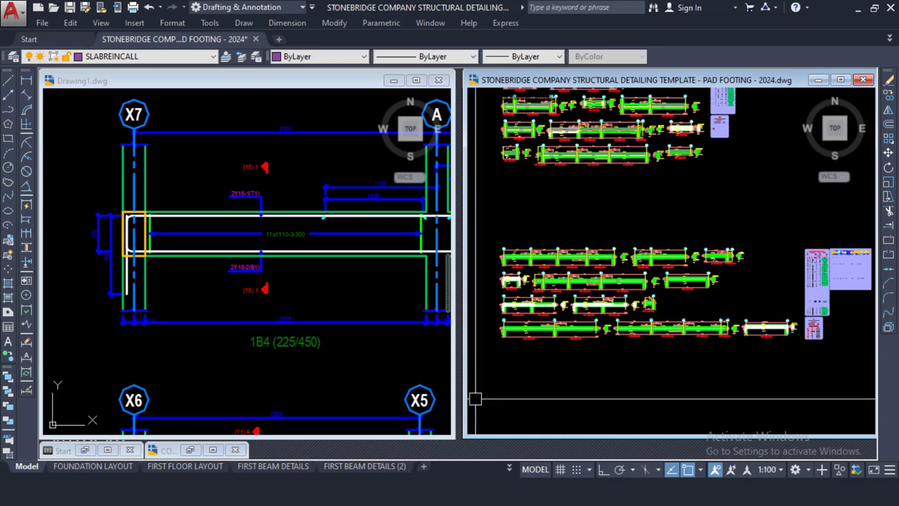
# Switch to the NDDC multi storey car park detailing drawing and survey its second floor beam detail sheets
pyautogui.moveTo(382, 470)
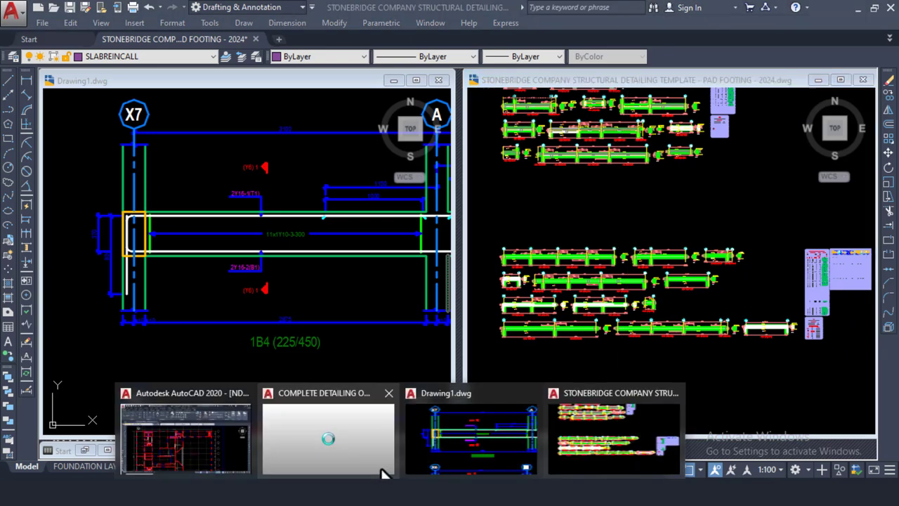
pyautogui.click(323, 439)
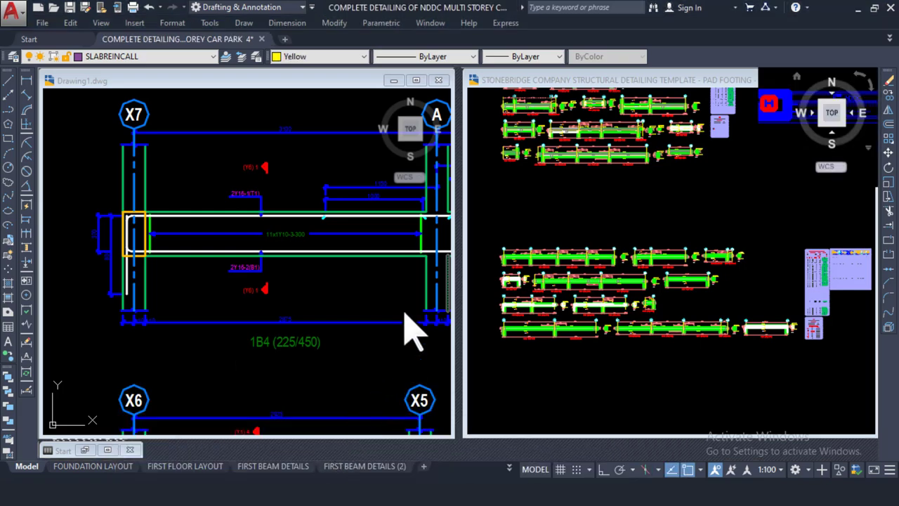
pyautogui.scroll(-5, 445, 246)
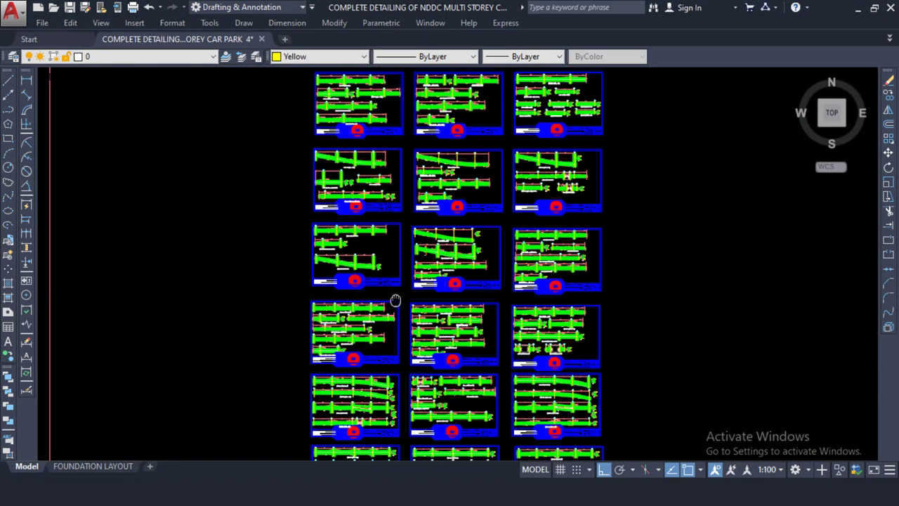
pyautogui.scroll(6, 371, 201)
pyautogui.scroll(-8, 366, 216)
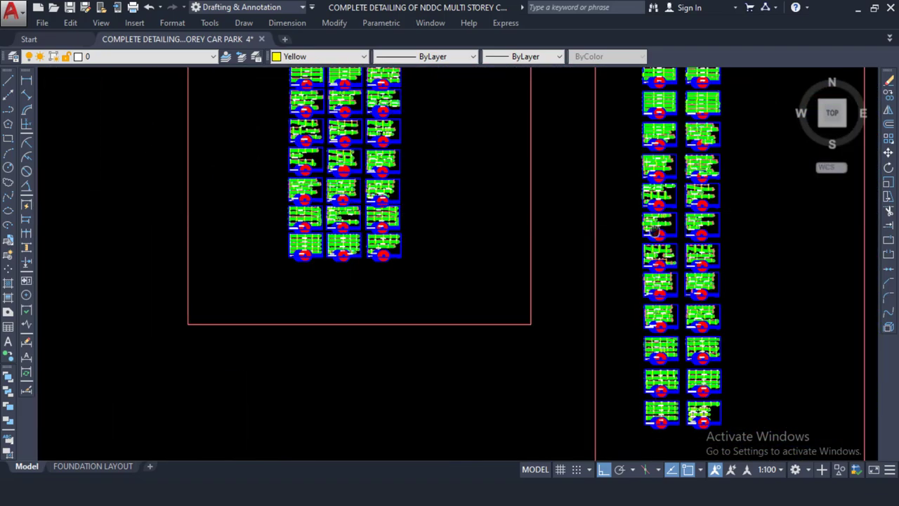
pyautogui.moveTo(655, 230); pyautogui.dragTo(358, 189, button='middle')
pyautogui.scroll(5, 386, 188)
pyautogui.scroll(5, 415, 143)
pyautogui.moveTo(443, 147); pyautogui.dragTo(421, 149, button='middle')
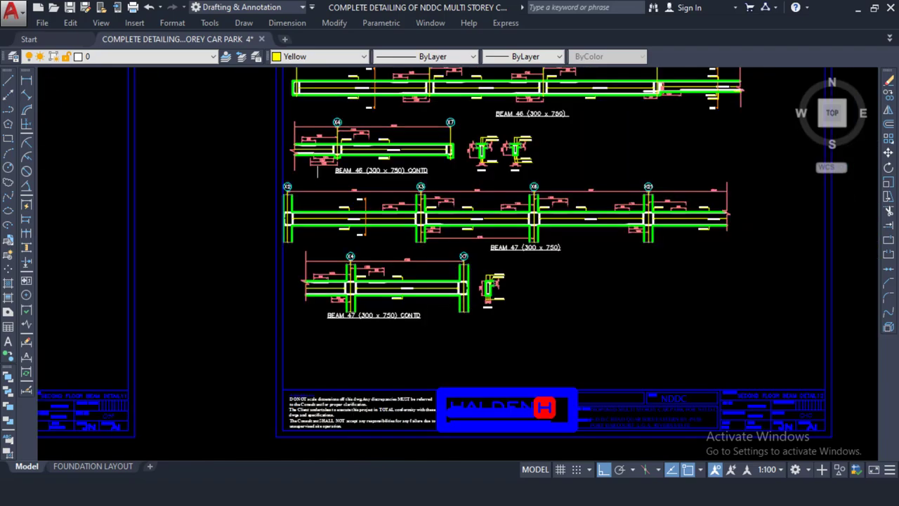
pyautogui.scroll(-6, 421, 176)
pyautogui.scroll(8, 544, 140)
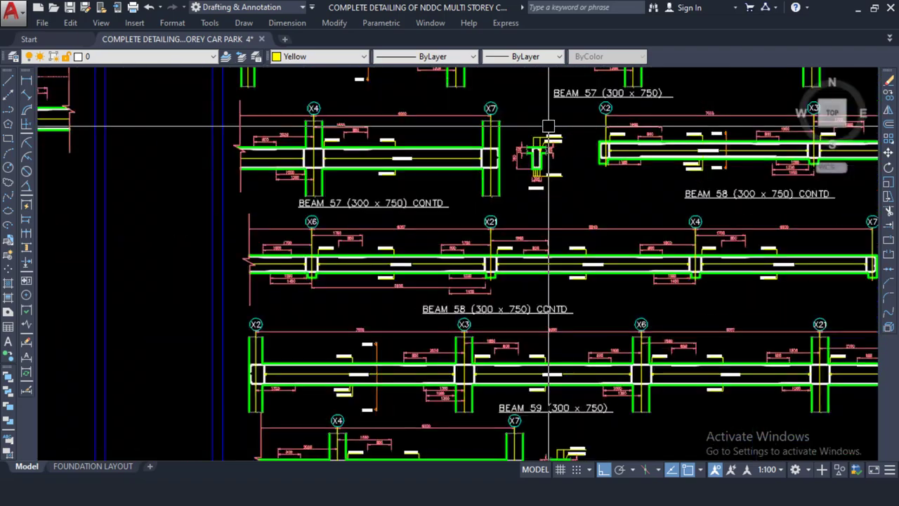
# Examine the dimensions and reinforcement labels of beams 57 and 58 (300 x 750) in the car park drawing
pyautogui.moveTo(548, 126); pyautogui.dragTo(482, 206, button='middle')
pyautogui.scroll(2, 373, 176)
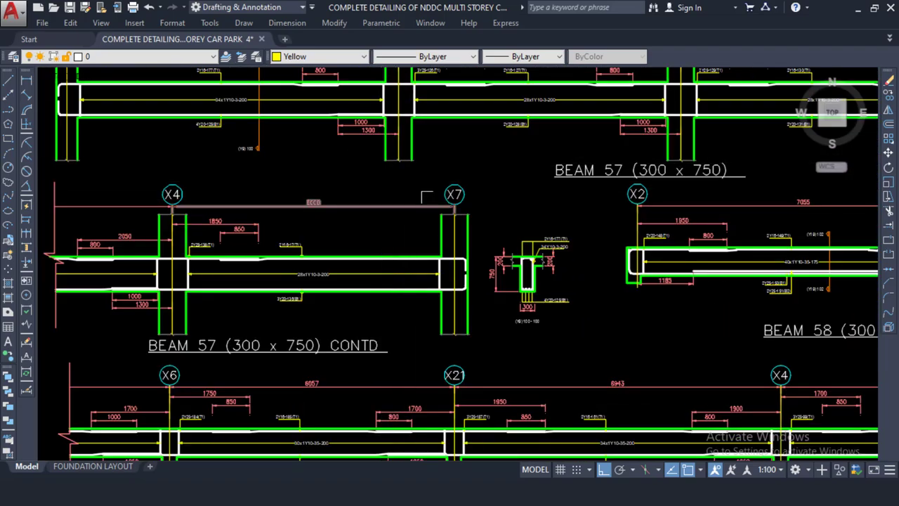
pyautogui.scroll(-2, 442, 197)
pyautogui.scroll(-3, 522, 150)
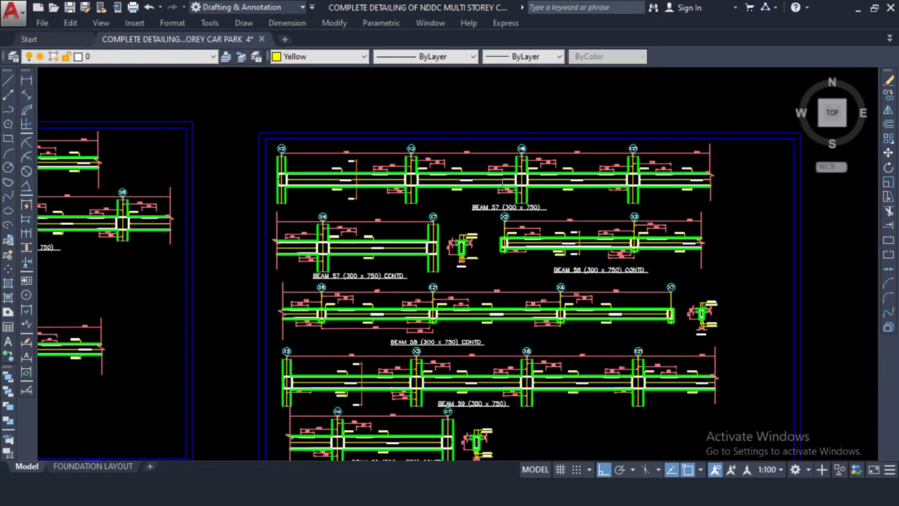
pyautogui.scroll(4, 477, 158)
pyautogui.scroll(-4, 386, 180)
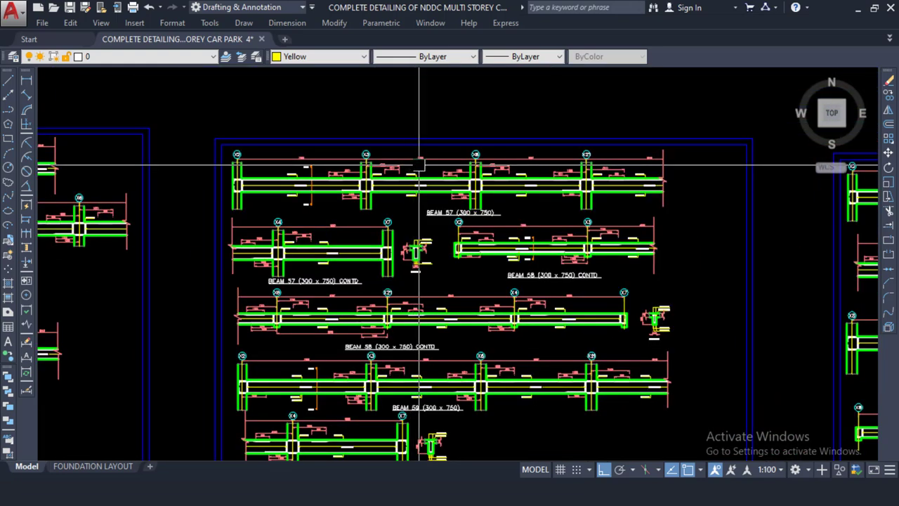
pyautogui.scroll(4, 386, 350)
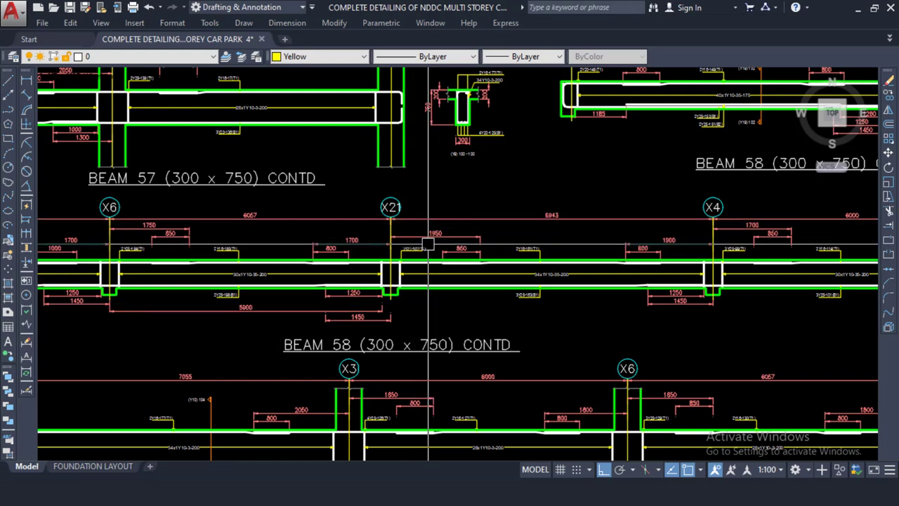
pyautogui.scroll(-8, 428, 244)
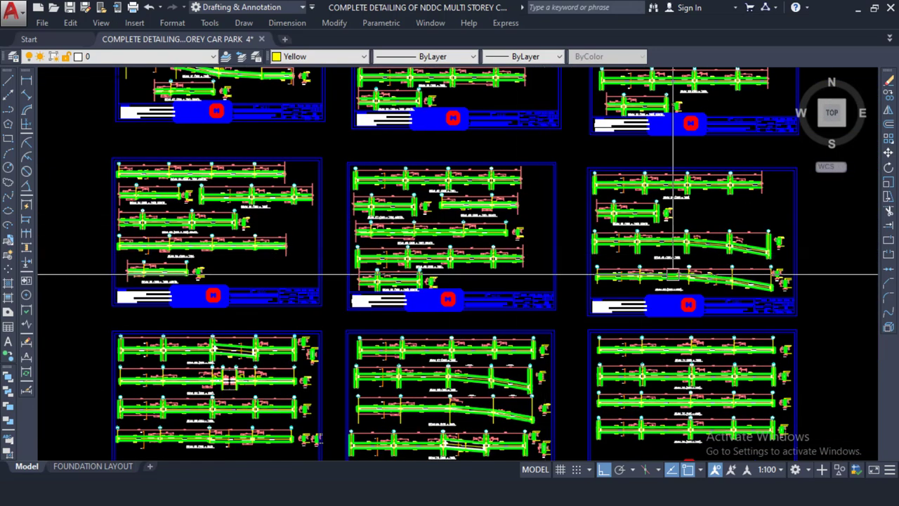
# Inspect the dimension style and rebar labels of beam 61 (300 x 750) around grid X1 at close range
pyautogui.moveTo(421, 269); pyautogui.dragTo(270, 240, button='middle')
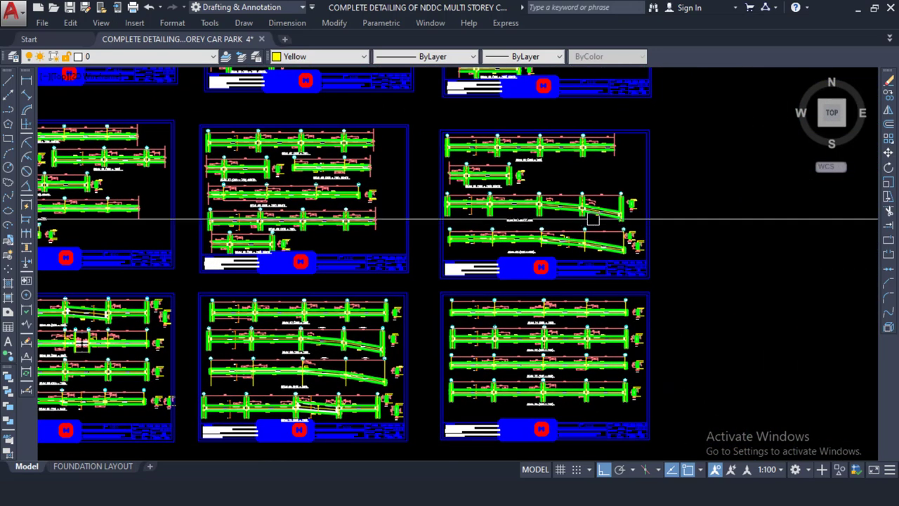
pyautogui.scroll(6, 598, 215)
pyautogui.scroll(8, 552, 176)
pyautogui.scroll(-6, 487, 211)
pyautogui.moveTo(395, 206); pyautogui.dragTo(666, 214, button='middle')
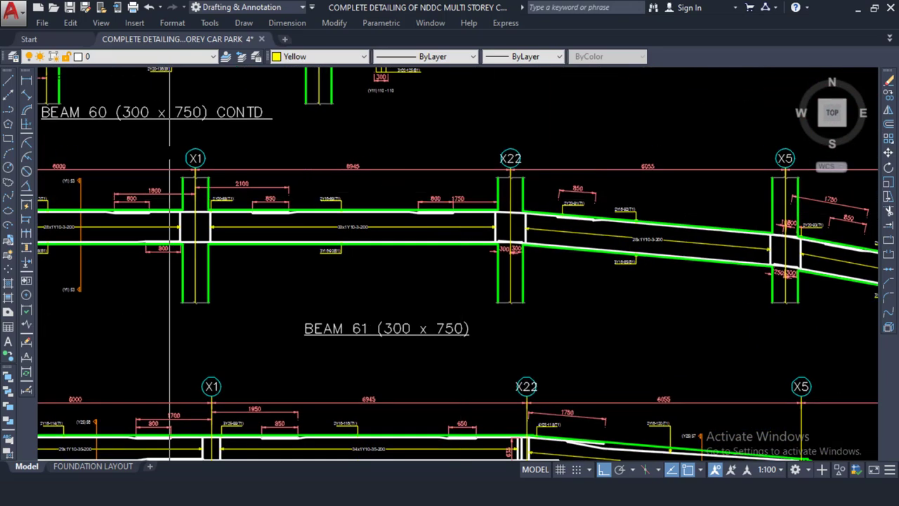
pyautogui.scroll(4, 170, 153)
pyautogui.moveTo(207, 168); pyautogui.dragTo(411, 186, button='middle')
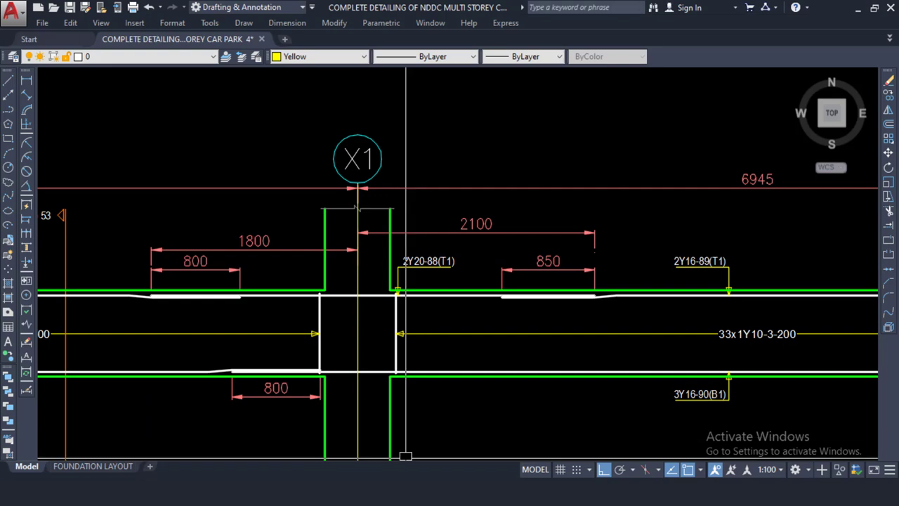
# Switch back to the Stonebridge template and compare its restyled beam 1B22 (225/450) and neighbouring elevations with the car park details
pyautogui.moveTo(546, 475)
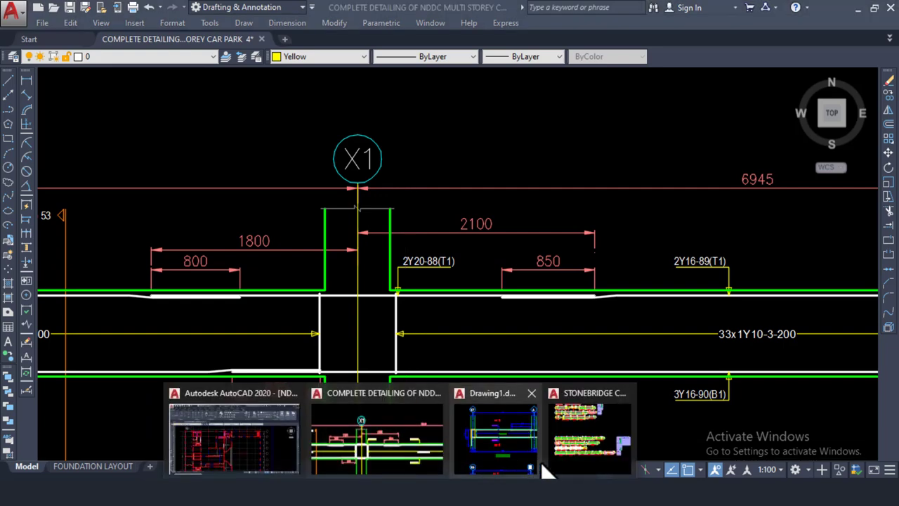
pyautogui.click(593, 453)
pyautogui.scroll(4, 383, 180)
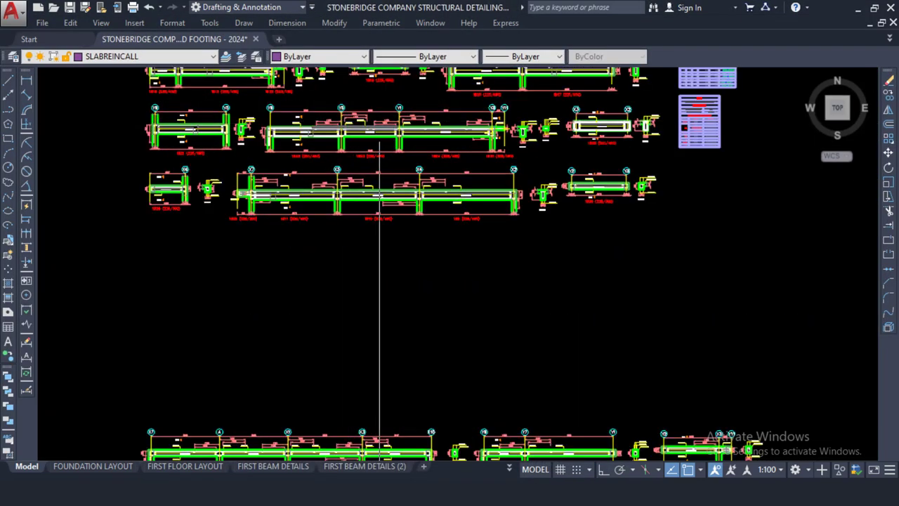
pyautogui.scroll(5, 394, 232)
pyautogui.scroll(2, 419, 251)
pyautogui.moveTo(351, 237); pyautogui.dragTo(462, 220, button='middle')
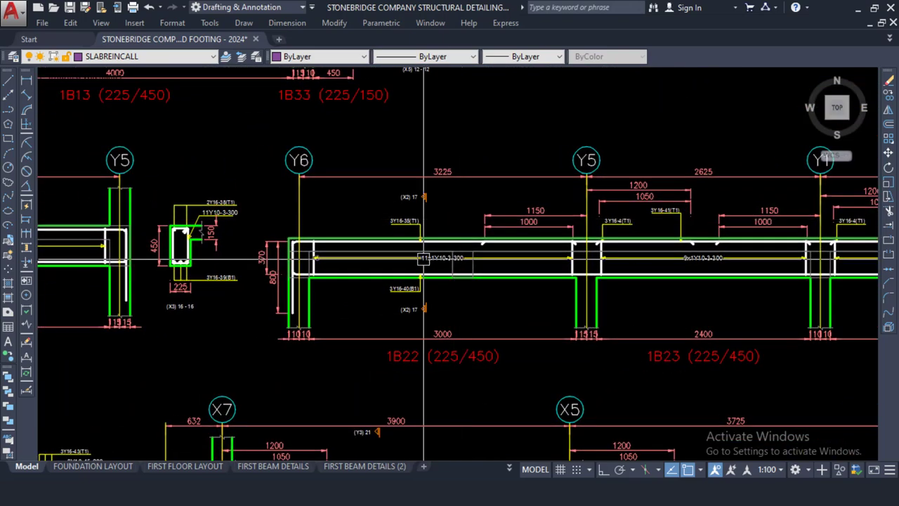
pyautogui.scroll(-6, 424, 258)
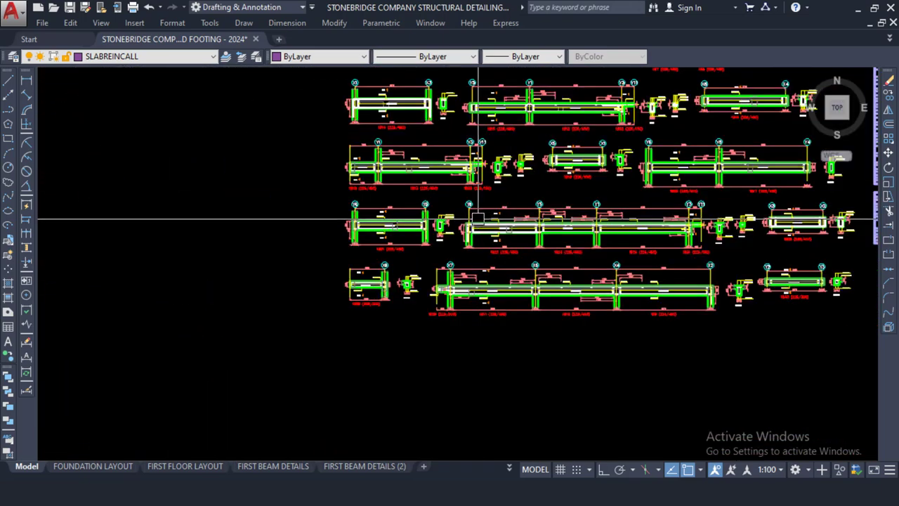
pyautogui.scroll(6, 478, 219)
pyautogui.scroll(-5, 487, 226)
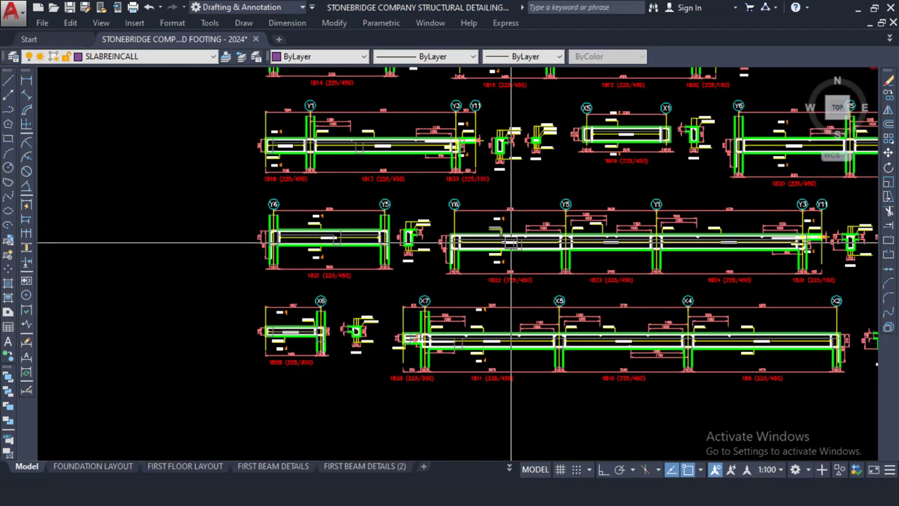
# Tile the template and Drawing1 vertically and bring the beam elevations into view in both drawings
pyautogui.click(432, 28)
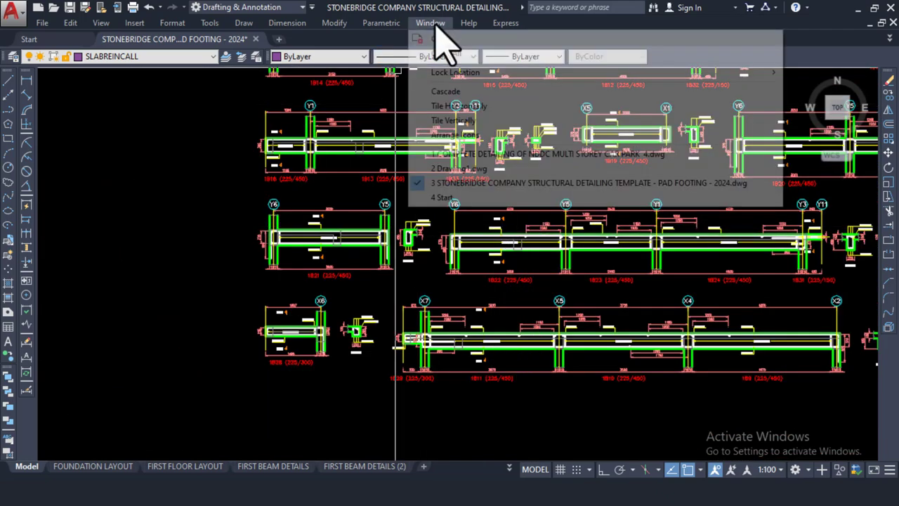
pyautogui.click(470, 122)
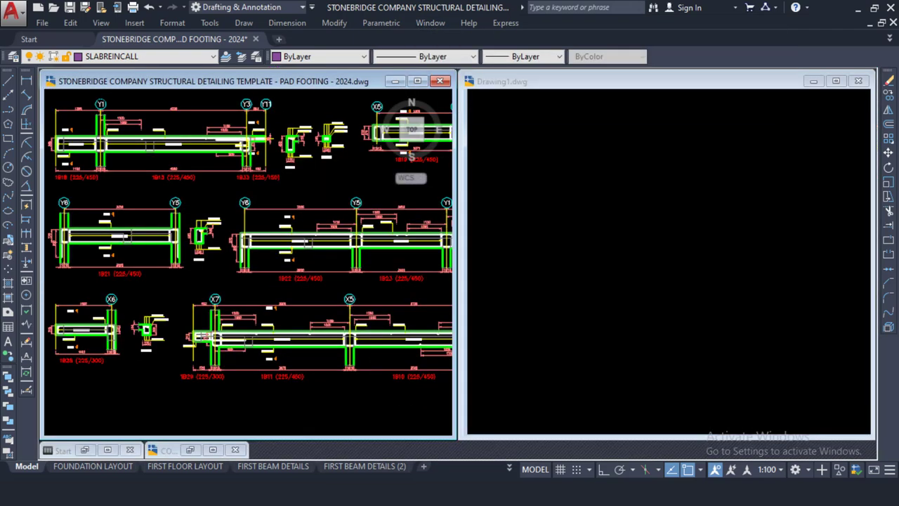
pyautogui.click(594, 221)
pyautogui.scroll(-2, 586, 199)
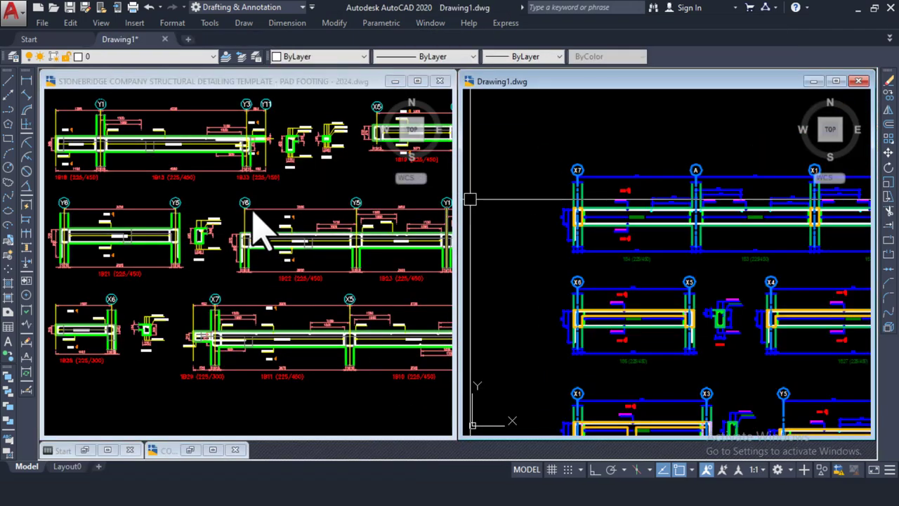
pyautogui.click(257, 231)
pyautogui.scroll(-3, 257, 231)
pyautogui.moveTo(232, 232); pyautogui.dragTo(214, 169, button='middle')
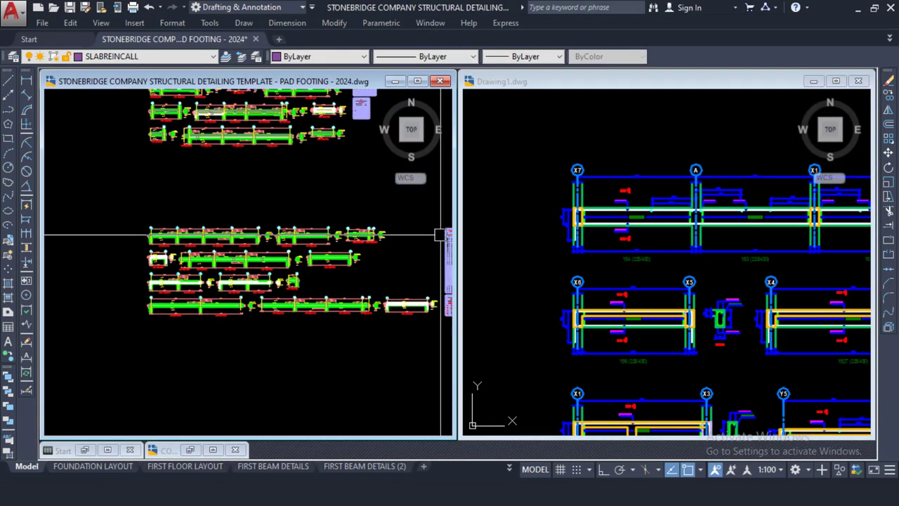
# Copy the complete 1B29, 1B11 and 1B10 beam elevation in the lowest row of Drawing1's first-floor group to the clipboard
pyautogui.click(627, 239)
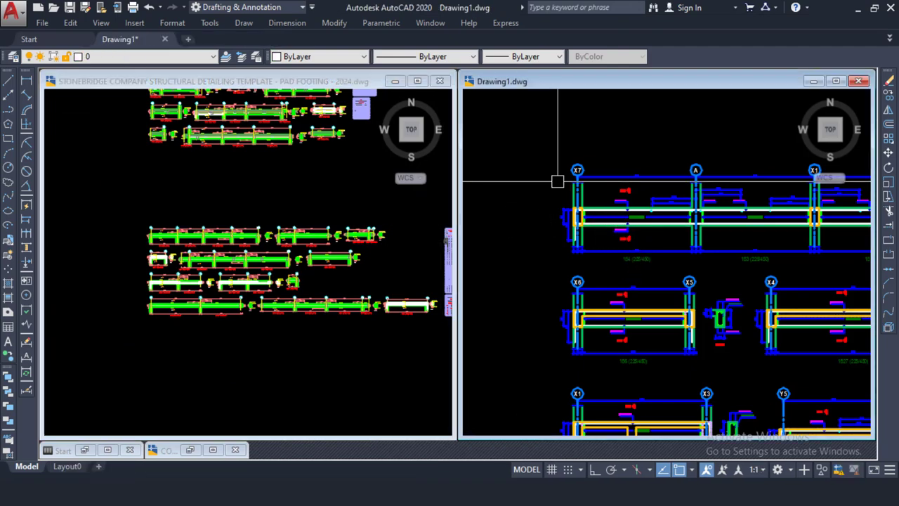
pyautogui.scroll(-3, 554, 190)
pyautogui.scroll(3, 634, 329)
pyautogui.moveTo(635, 329); pyautogui.dragTo(636, 303, button='middle')
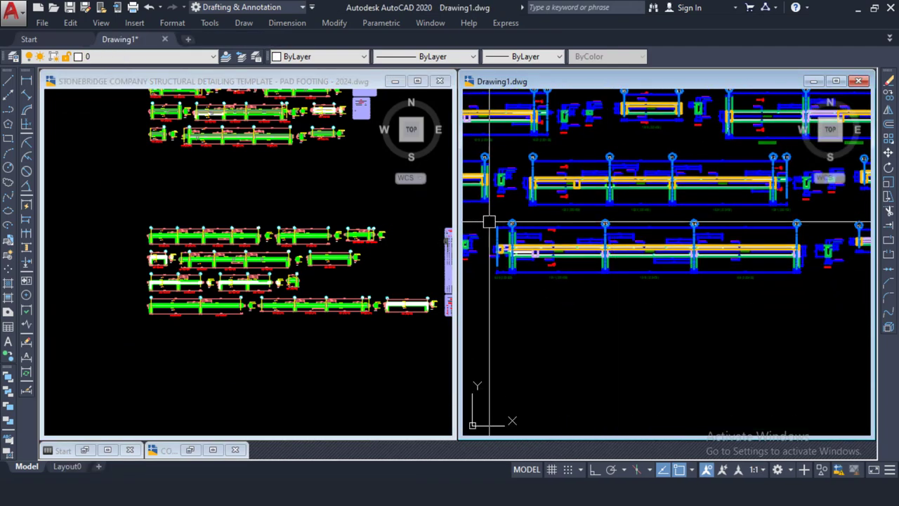
pyautogui.scroll(2, 636, 303)
pyautogui.scroll(-3, 597, 281)
pyautogui.click(494, 241)
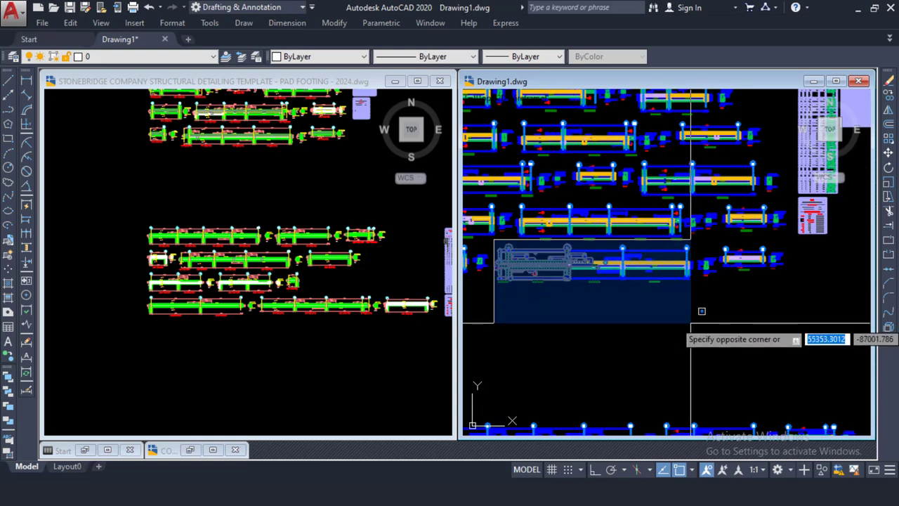
pyautogui.click(730, 308)
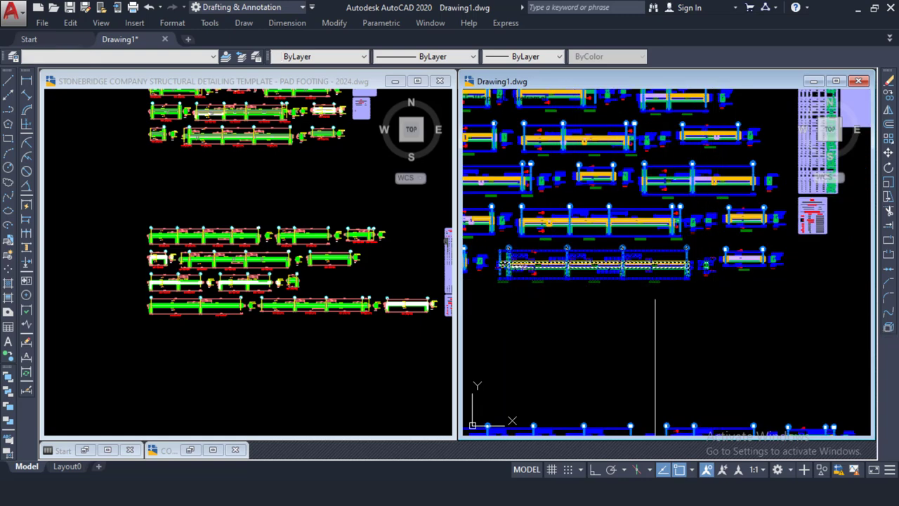
pyautogui.rightClick(656, 272)
pyautogui.moveTo(717, 220)
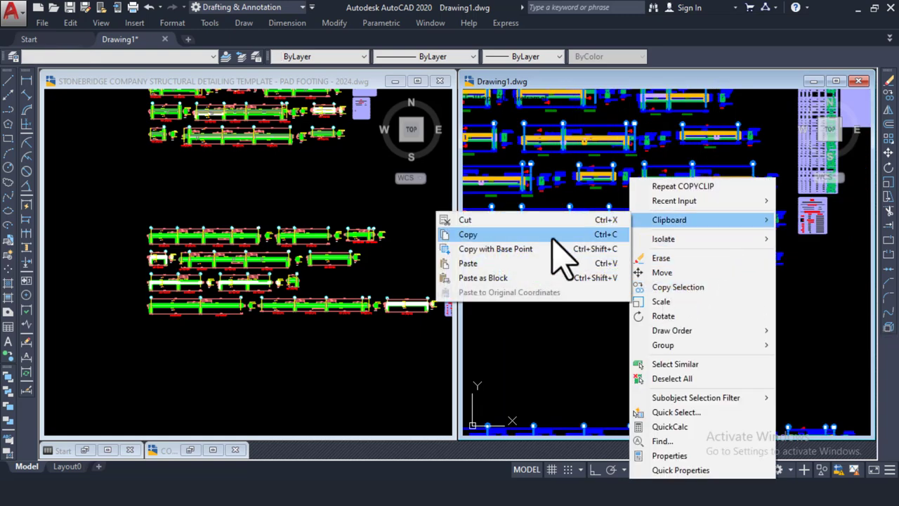
pyautogui.click(508, 238)
# Paste the copied beam elevation into the empty area below the existing beam details in the template
pyautogui.click(273, 234)
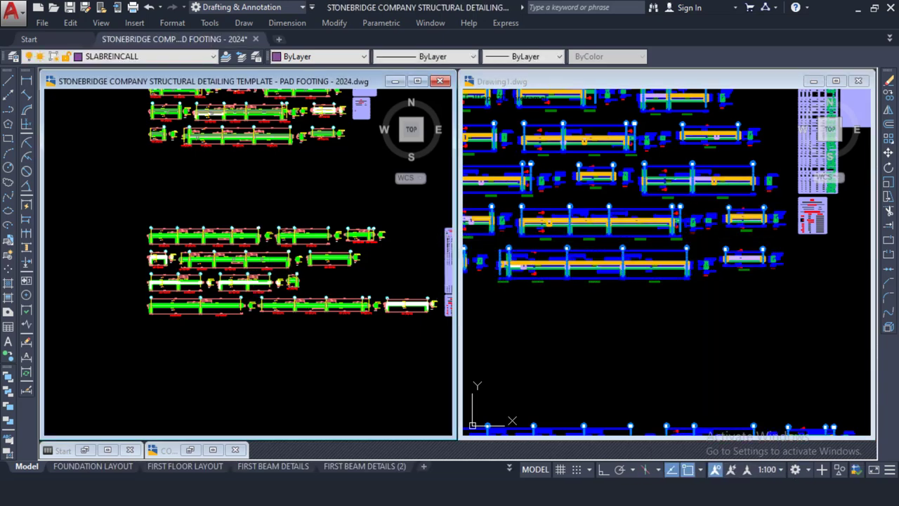
pyautogui.moveTo(225, 231); pyautogui.dragTo(258, 126, button='middle')
pyautogui.moveTo(193, 258); pyautogui.dragTo(214, 179, button='middle')
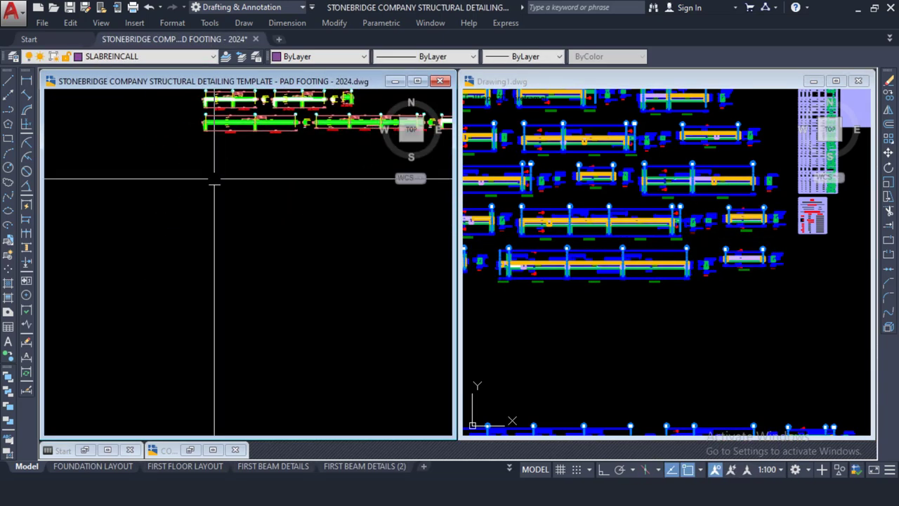
pyautogui.scroll(2, 161, 236)
pyautogui.rightClick(164, 234)
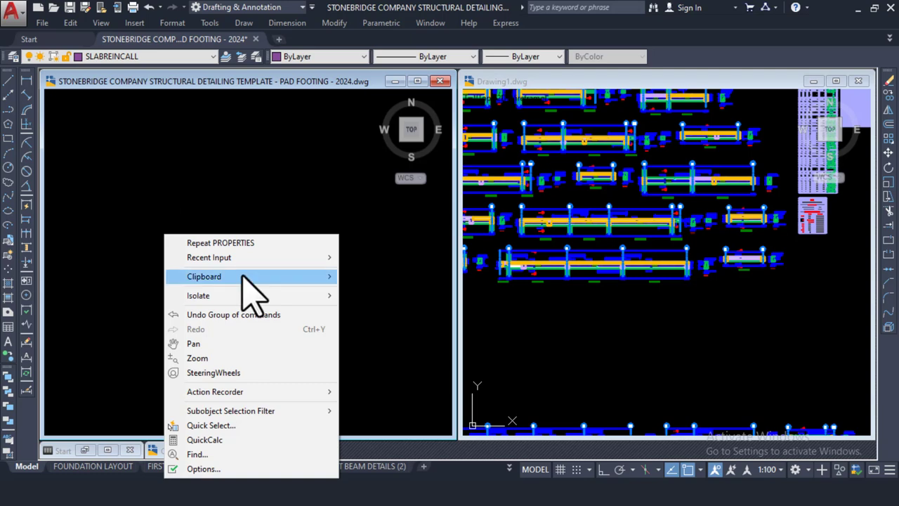
pyautogui.moveTo(246, 277)
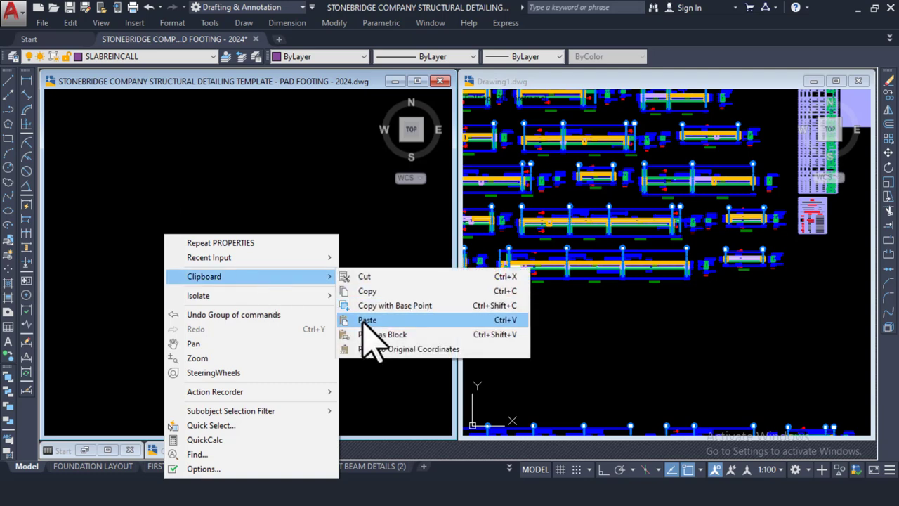
pyautogui.click(365, 322)
pyautogui.click(207, 257)
# Select all dimensions similar to the overall dimension between grids X7 and X5 in the pasted elevation and open their properties
pyautogui.scroll(4, 207, 256)
pyautogui.click(243, 251)
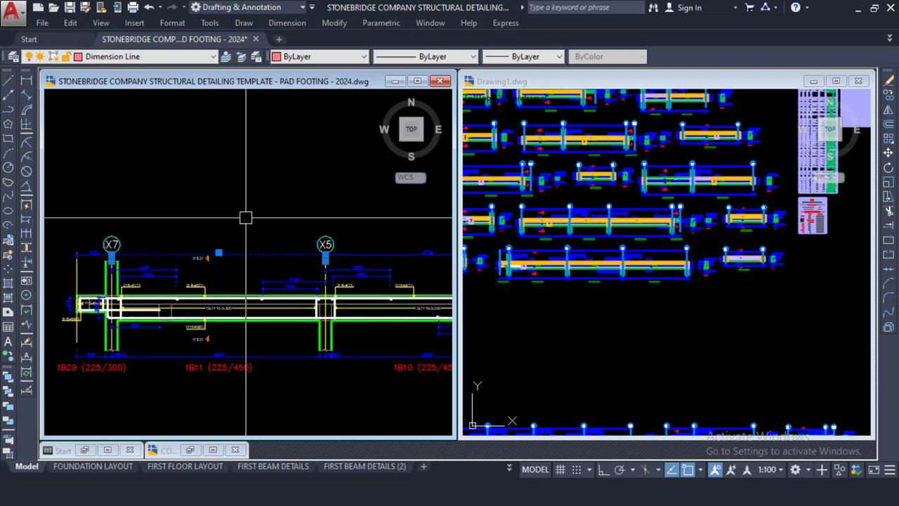
pyautogui.rightClick(255, 217)
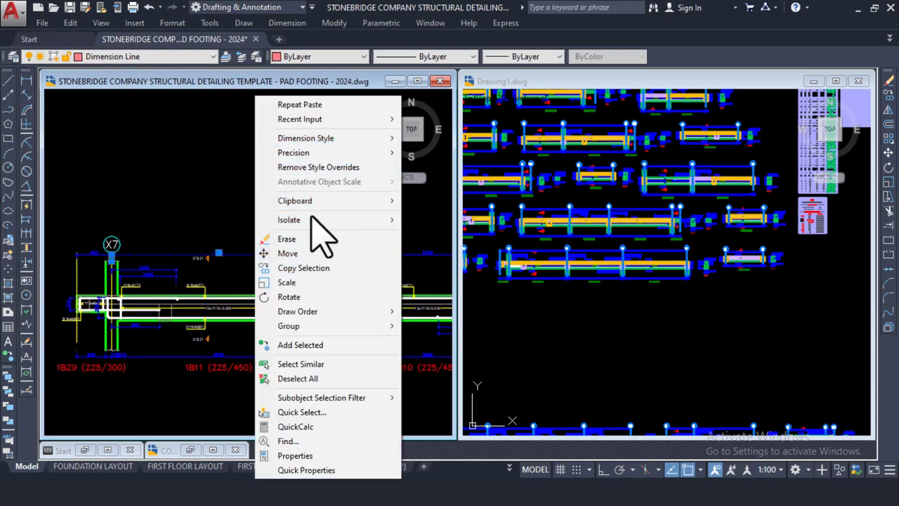
pyautogui.click(302, 379)
pyautogui.write('ch')
pyautogui.press('Return')
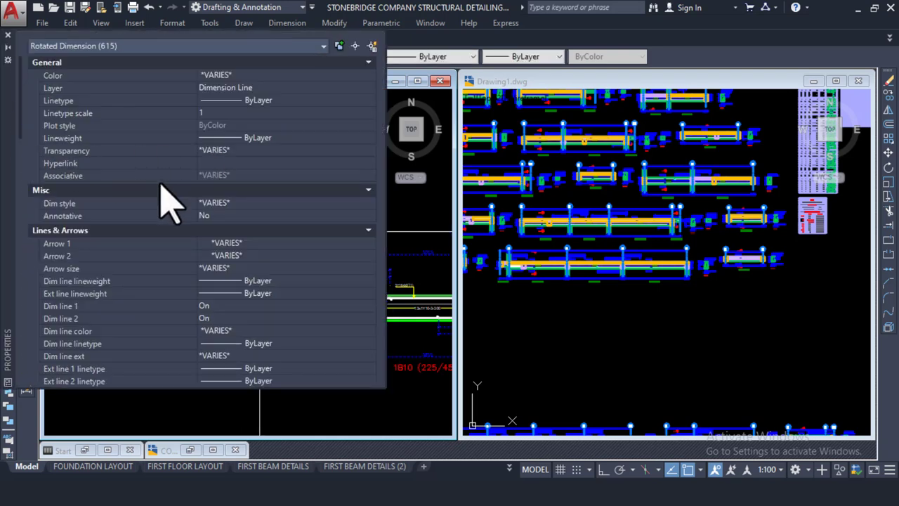
# Set the dimension style of all selected dimensions to NLNG DIM 50 and clear the selection
pyautogui.click(242, 204)
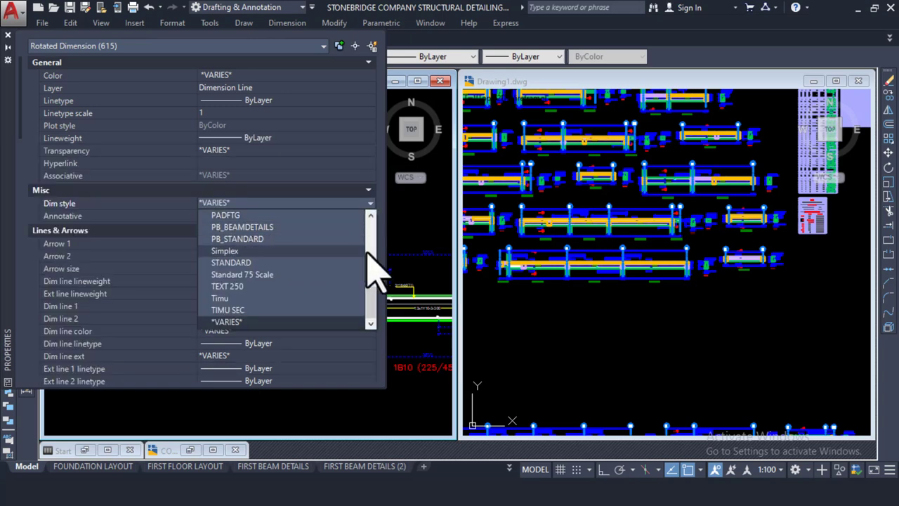
pyautogui.moveTo(377, 291); pyautogui.dragTo(375, 259)
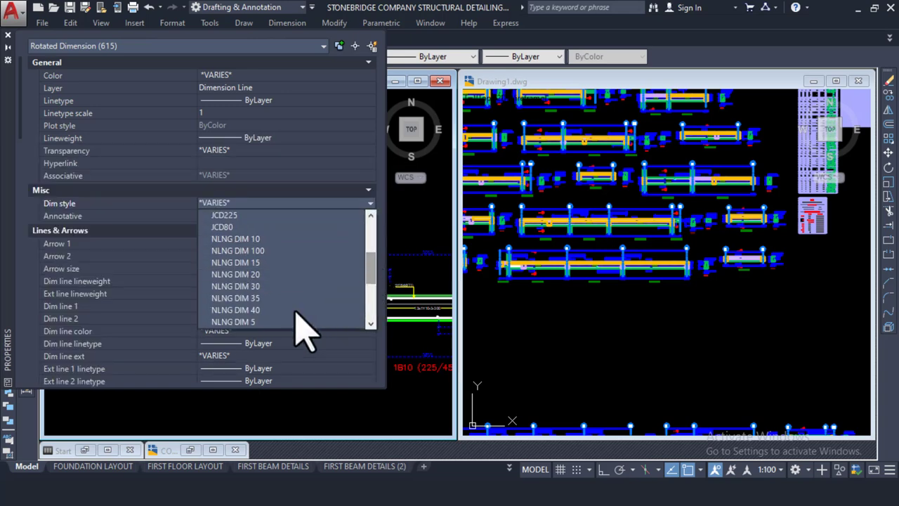
pyautogui.scroll(-2, 277, 319)
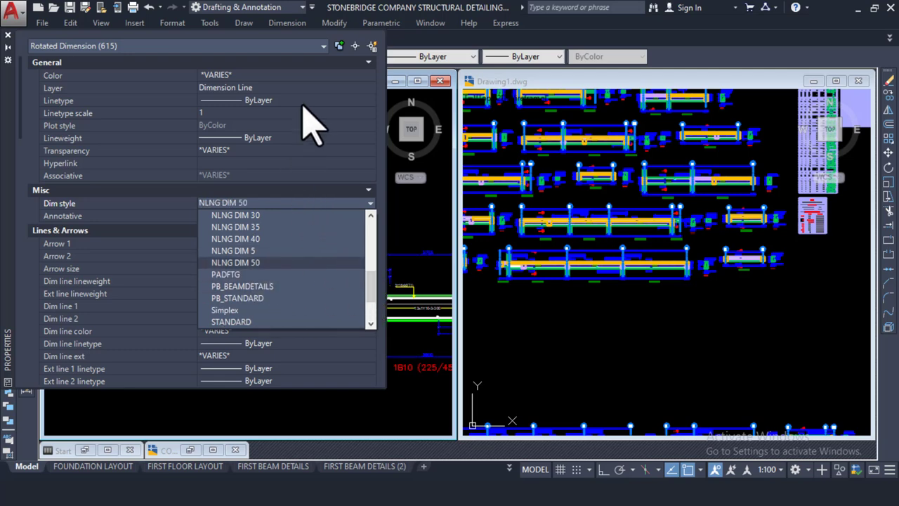
pyautogui.click(422, 258)
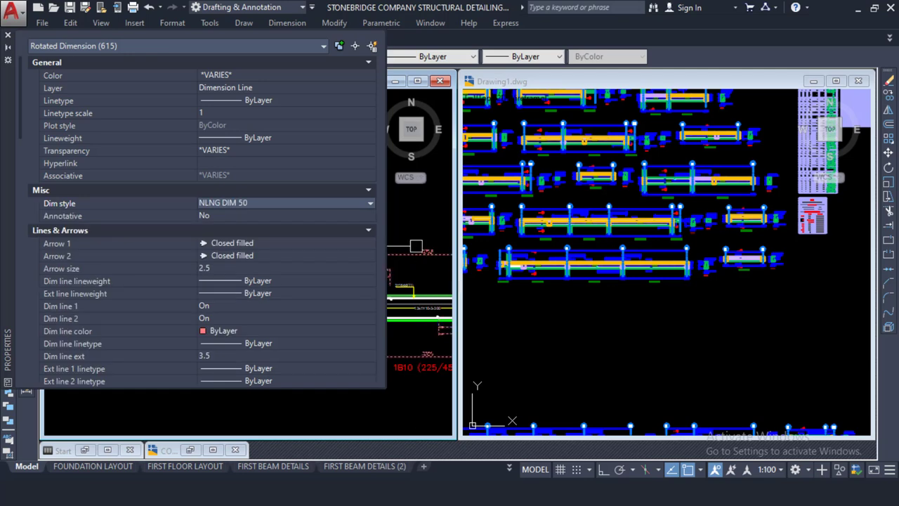
pyautogui.click(8, 35)
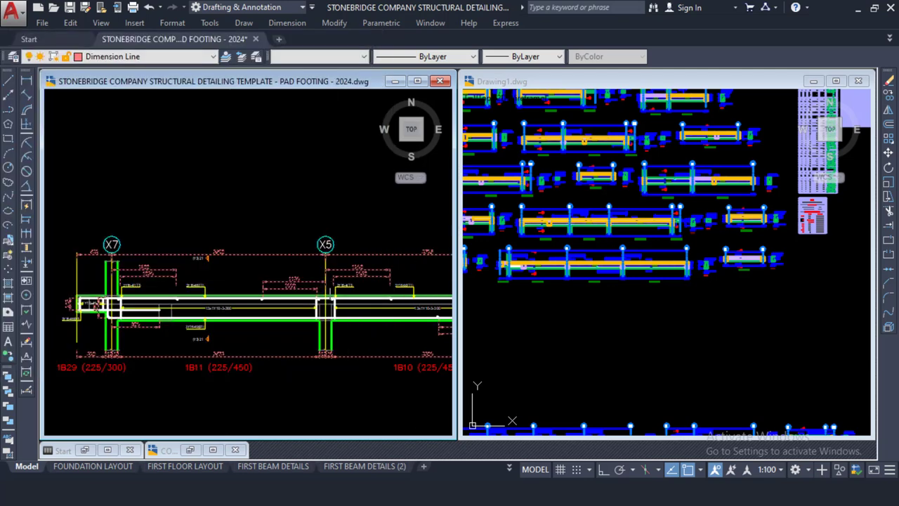
pyautogui.moveTo(94, 257); pyautogui.dragTo(121, 239, button='middle')
pyautogui.press('Escape')
# Compare the restyled beam elevation at grid X5 in the template with the same support in Drawing1
pyautogui.scroll(4, 104, 261)
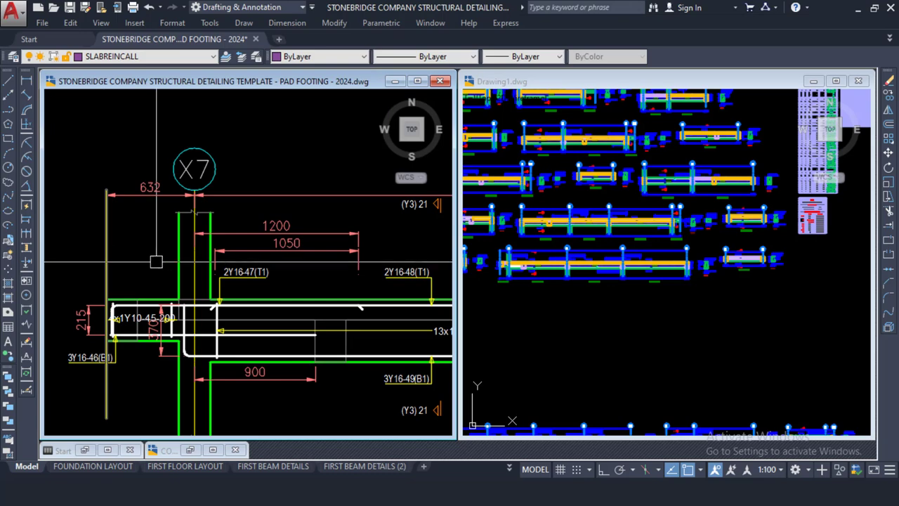
pyautogui.moveTo(302, 267); pyautogui.dragTo(108, 235, button='middle')
pyautogui.scroll(-2, 108, 235)
pyautogui.scroll(4, 299, 283)
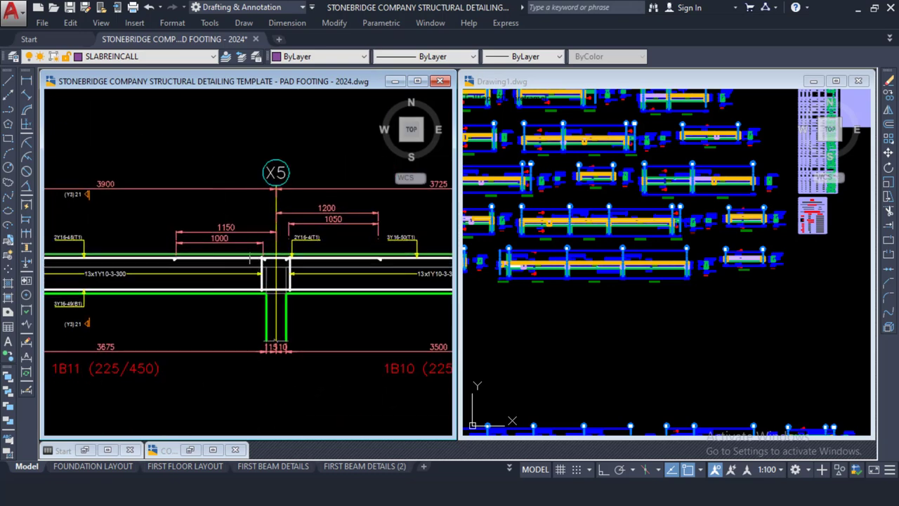
pyautogui.click(659, 302)
pyautogui.scroll(8, 562, 253)
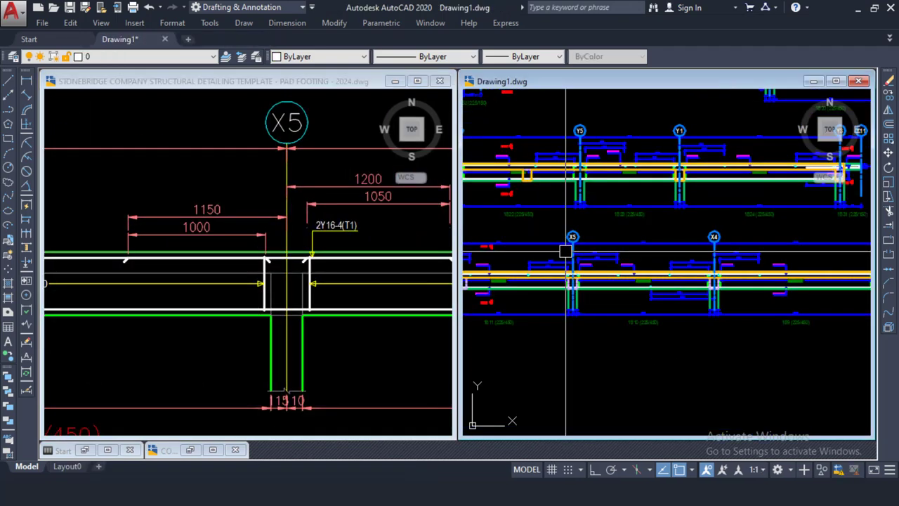
pyautogui.scroll(2, 630, 295)
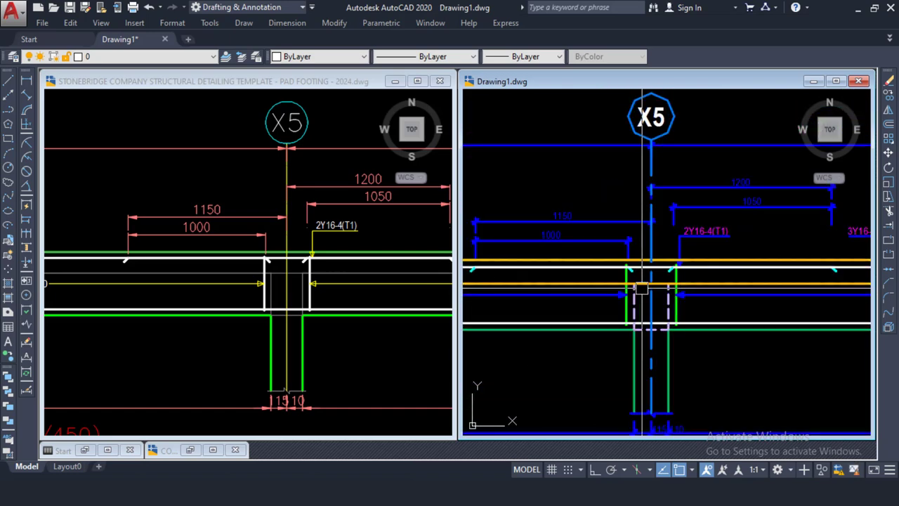
pyautogui.click(251, 202)
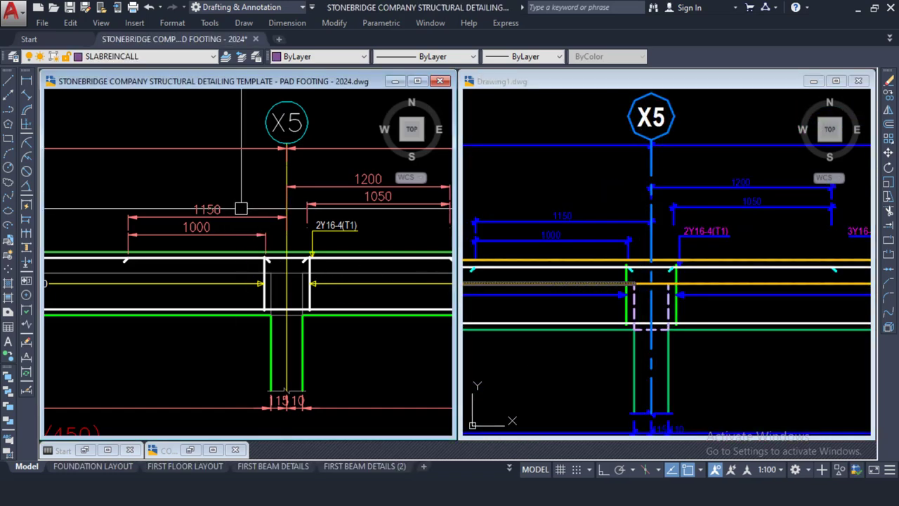
pyautogui.scroll(-6, 242, 206)
pyautogui.scroll(-3, 260, 269)
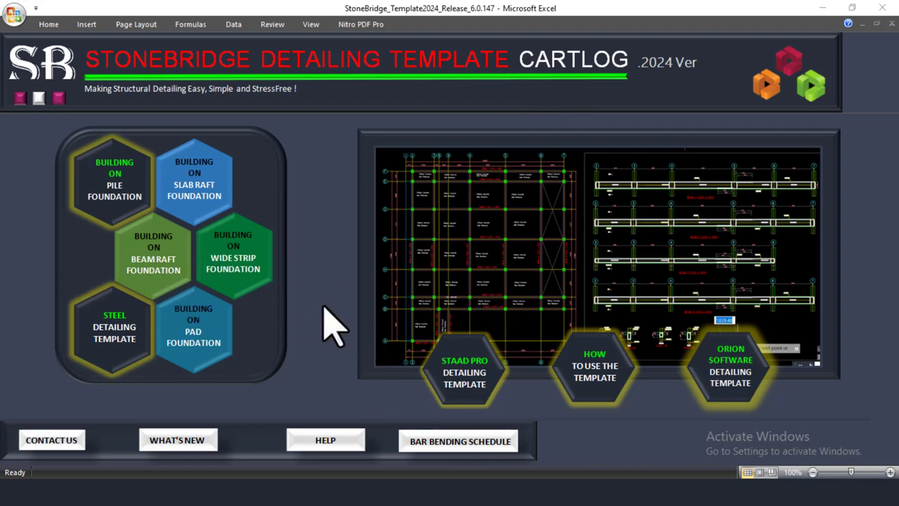
# Open the Building on Beam Raft Foundation template from the Stonebridge Excel catalogue, then switch to AutoCAD and maximize its window
pyautogui.click(163, 260)
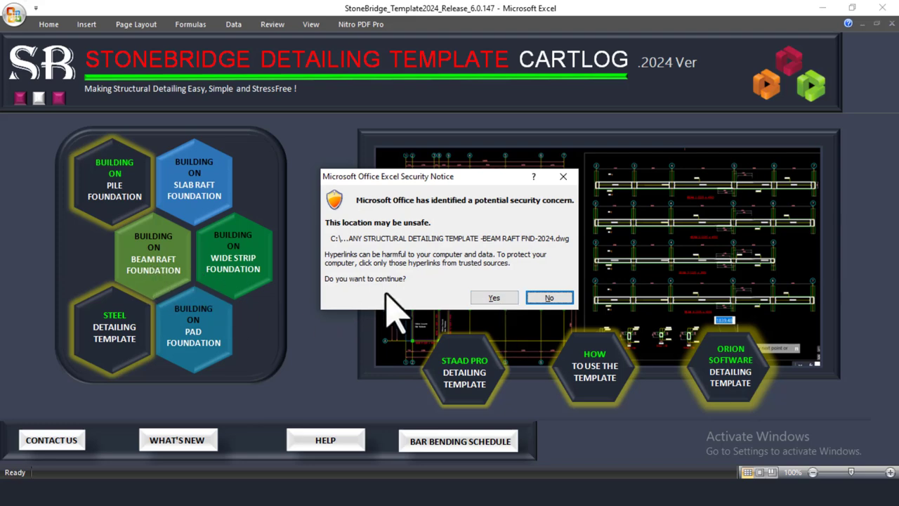
pyautogui.click(492, 298)
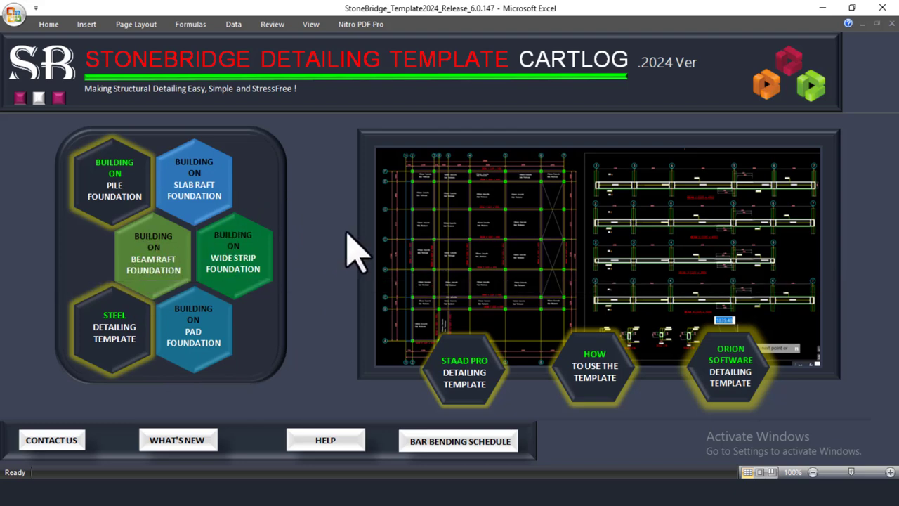
pyautogui.moveTo(475, 477)
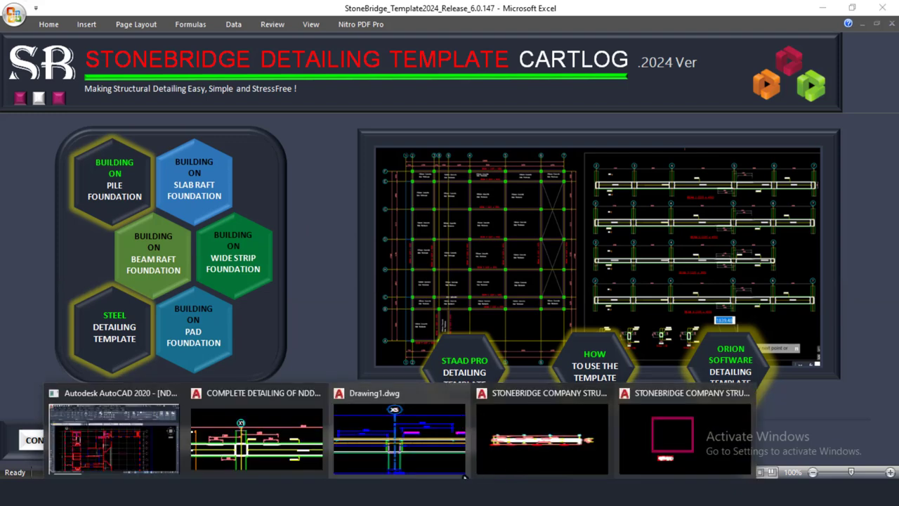
pyautogui.click(664, 457)
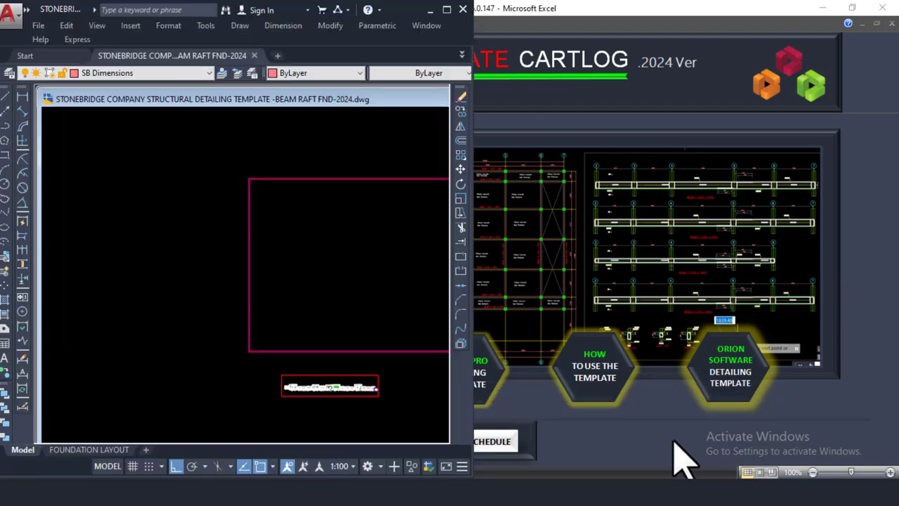
pyautogui.moveTo(344, 325); pyautogui.dragTo(227, 257, button='middle')
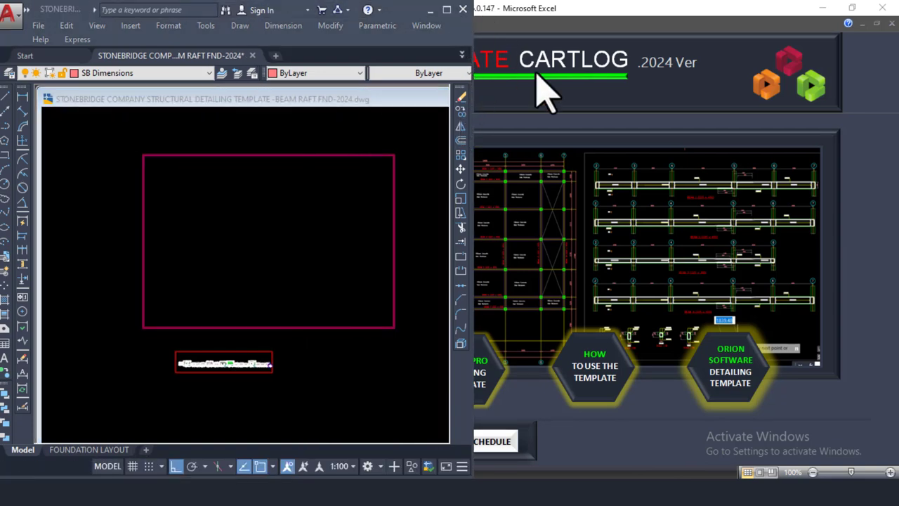
pyautogui.click(412, 110)
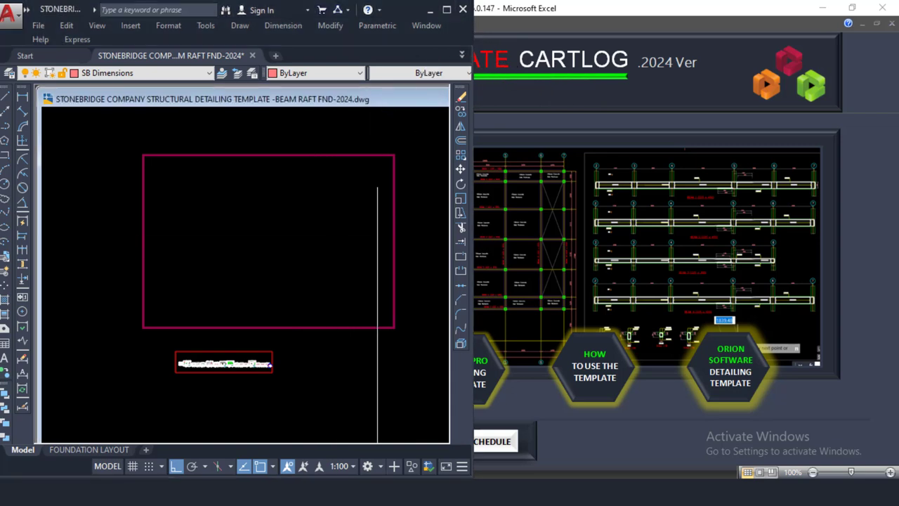
pyautogui.click(447, 10)
# Examine the raft foundation layout with its ground beams and slab labels, and the dimensioned Section X-X beside it
pyautogui.scroll(4, 180, 347)
pyautogui.scroll(8, 180, 346)
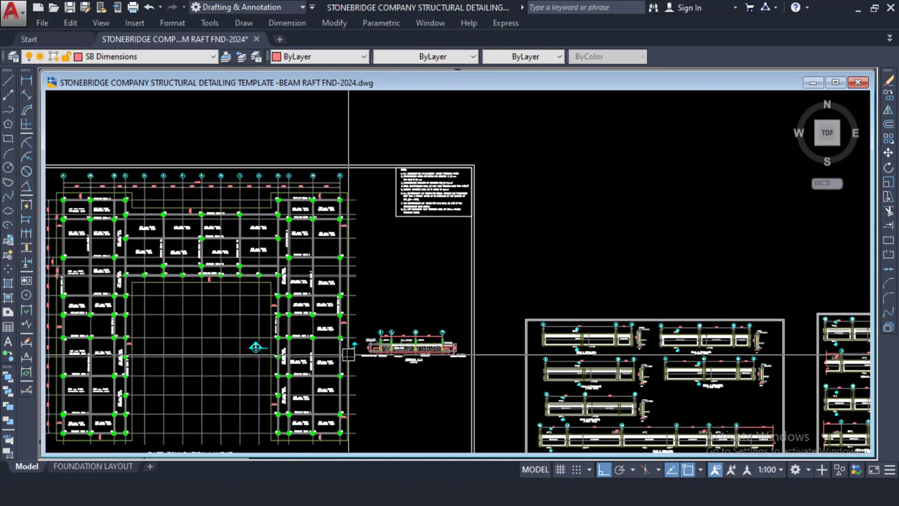
pyautogui.moveTo(369, 350); pyautogui.dragTo(503, 279, button='middle')
pyautogui.moveTo(279, 218); pyautogui.dragTo(365, 242, button='middle')
pyautogui.scroll(2, 384, 222)
pyautogui.scroll(8, 384, 222)
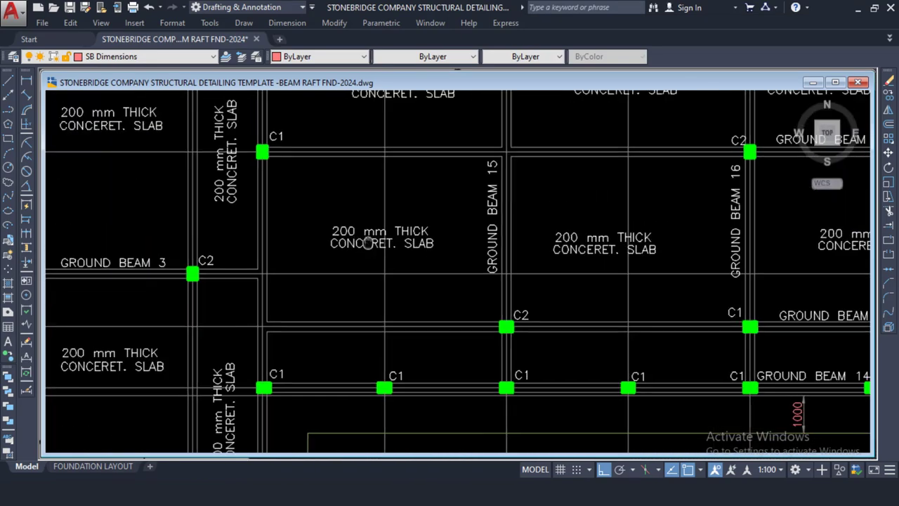
pyautogui.scroll(3, 370, 248)
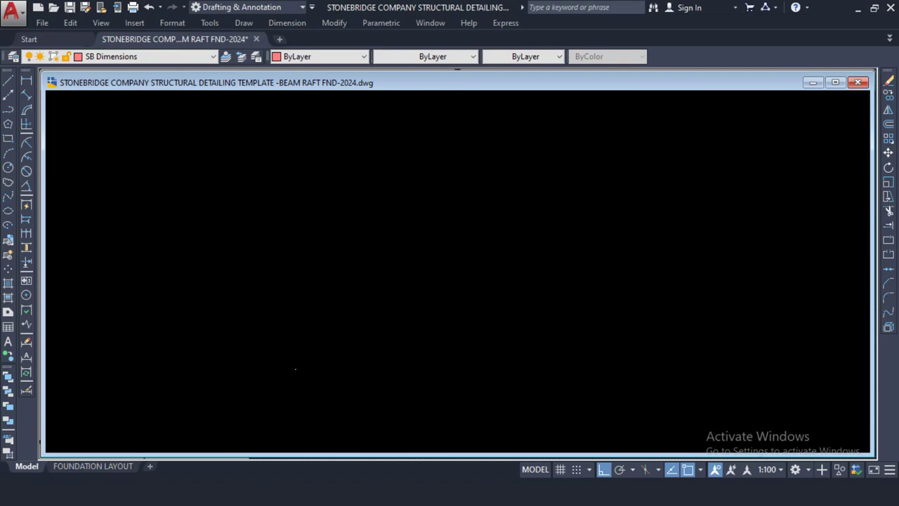
pyautogui.scroll(-10, 296, 369)
pyautogui.moveTo(365, 281); pyautogui.dragTo(426, 244, button='middle')
pyautogui.scroll(8, 360, 236)
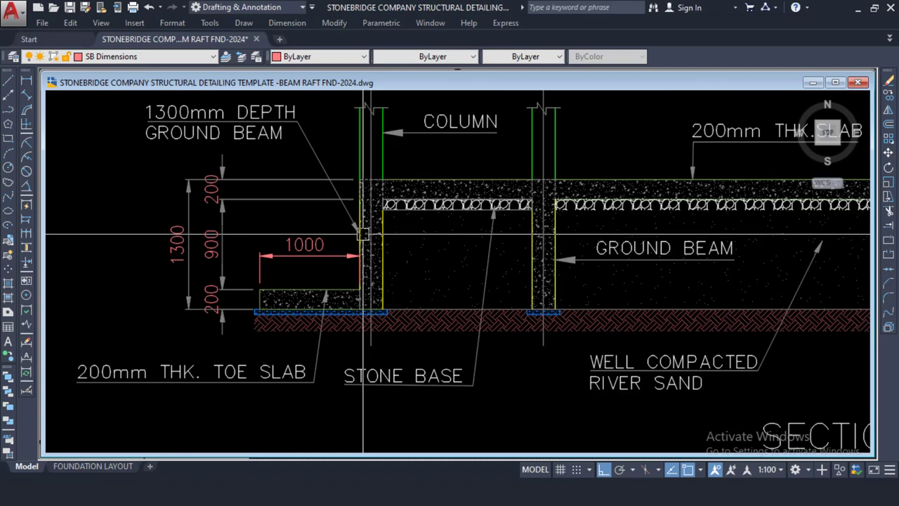
pyautogui.scroll(-4, 365, 227)
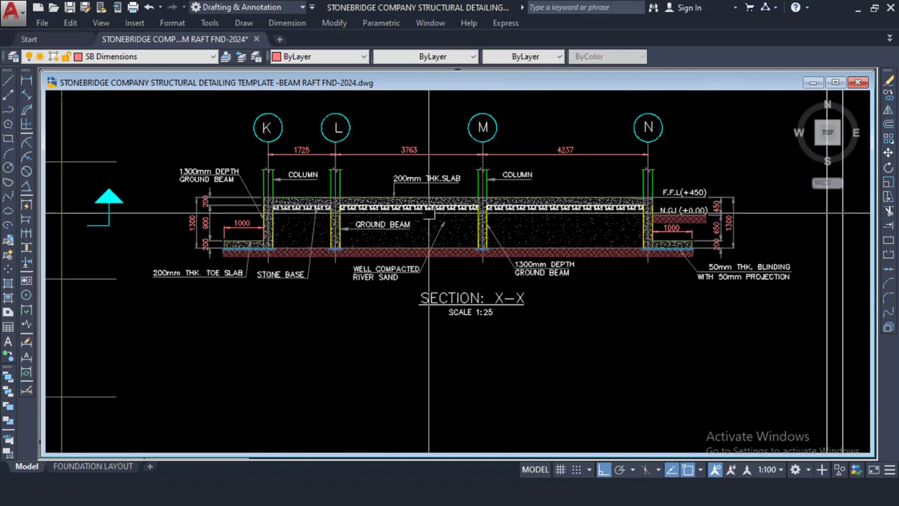
# Look over the beam detail sheets that follow the foundation layout, up to the raft slab sheet
pyautogui.moveTo(373, 198); pyautogui.dragTo(240, 223, button='middle')
pyautogui.scroll(-4, 277, 208)
pyautogui.scroll(-2, 674, 278)
pyautogui.moveTo(702, 284); pyautogui.dragTo(284, 230, button='middle')
pyautogui.scroll(6, 328, 173)
pyautogui.scroll(-10, 518, 203)
pyautogui.moveTo(645, 257); pyautogui.dragTo(291, 237, button='middle')
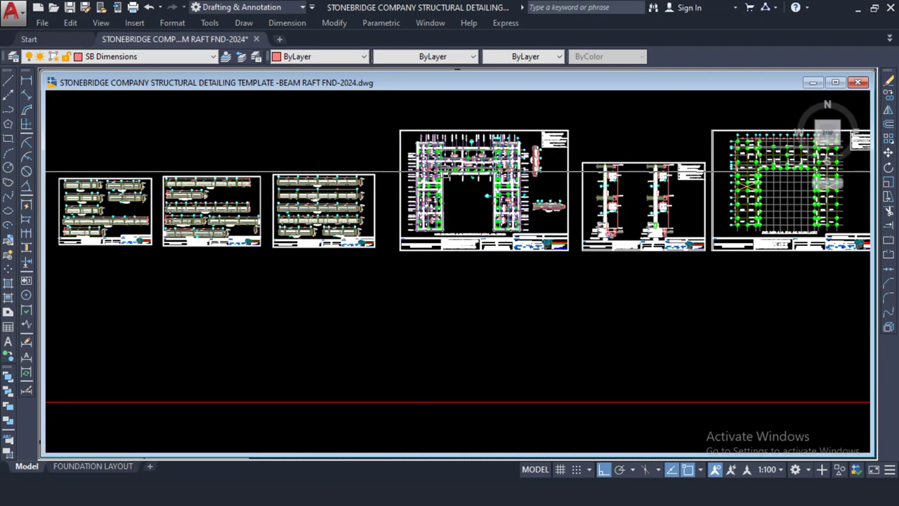
# Examine the T12-200 reinforcement in the toe slab, ground beams and top slab of the raft slab sheet's section
pyautogui.scroll(4, 489, 174)
pyautogui.moveTo(602, 253); pyautogui.dragTo(455, 267, button='middle')
pyautogui.moveTo(360, 138); pyautogui.dragTo(360, 197, button='middle')
pyautogui.scroll(2, 360, 197)
pyautogui.moveTo(761, 281); pyautogui.dragTo(404, 227, button='middle')
pyautogui.moveTo(438, 347); pyautogui.dragTo(401, 183, button='middle')
pyautogui.scroll(2, 333, 300)
pyautogui.scroll(5, 334, 299)
pyautogui.moveTo(264, 320); pyautogui.dragTo(284, 309, button='middle')
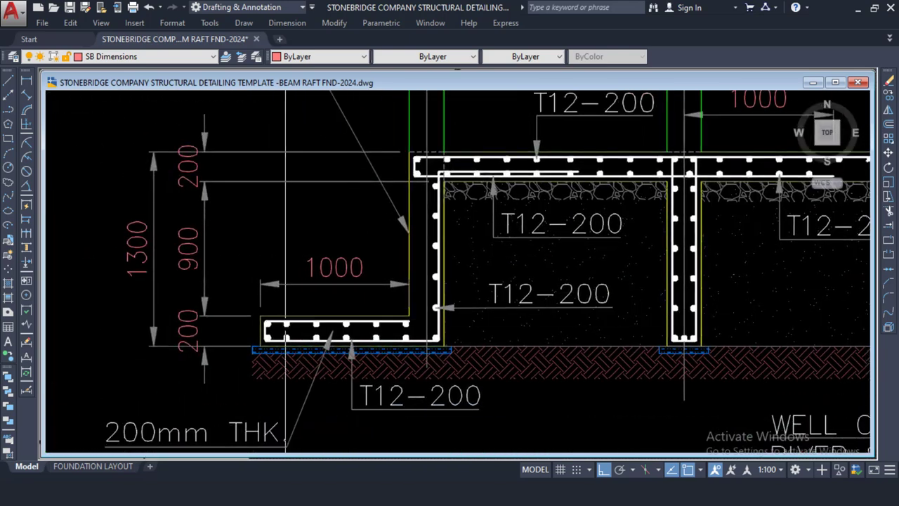
pyautogui.scroll(2, 284, 310)
pyautogui.moveTo(486, 323); pyautogui.dragTo(388, 357, button='middle')
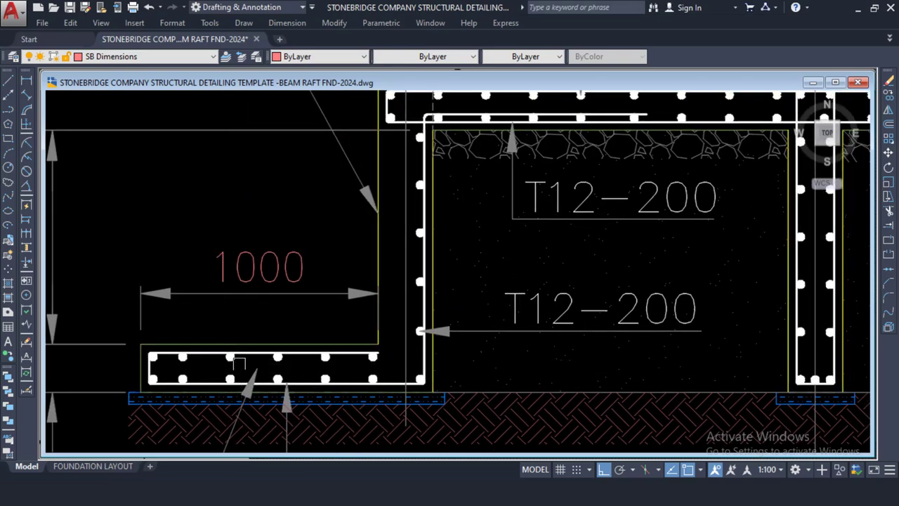
pyautogui.scroll(-2, 228, 362)
pyautogui.moveTo(382, 218); pyautogui.dragTo(263, 225, button='middle')
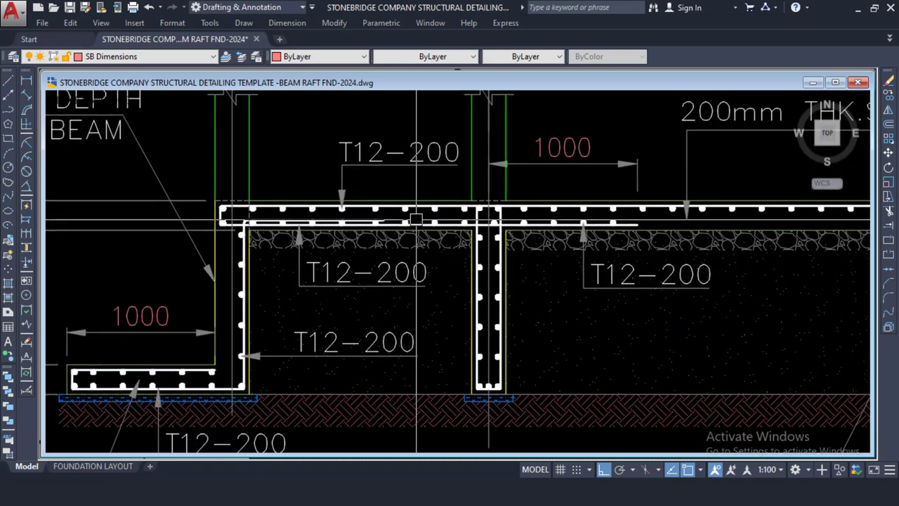
pyautogui.scroll(2, 417, 219)
# Examine the column reinforcement details sheet beside the raft slab detailing
pyautogui.scroll(-9, 416, 218)
pyautogui.scroll(3, 438, 223)
pyautogui.scroll(2, 438, 223)
pyautogui.scroll(2, 348, 232)
pyautogui.scroll(-8, 361, 249)
pyautogui.scroll(5, 478, 247)
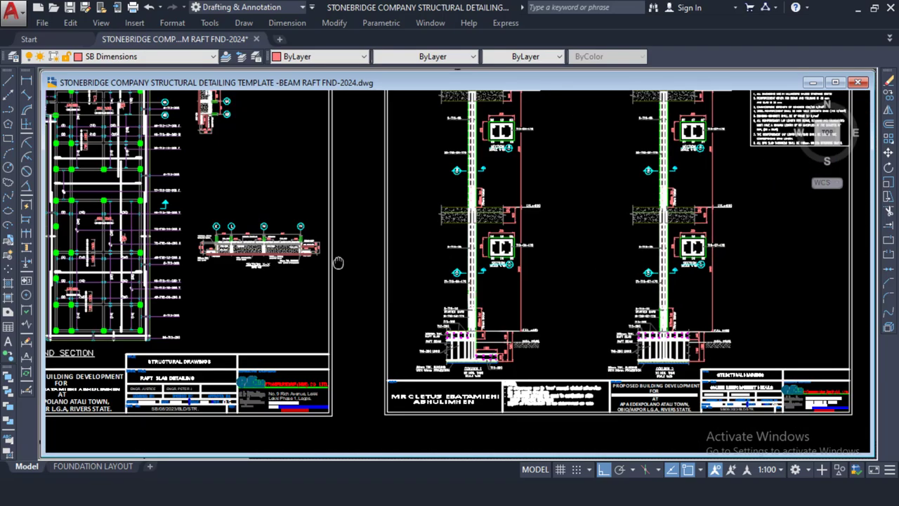
pyautogui.moveTo(204, 279)
pyautogui.mouseDown(button='middle')
pyautogui.moveTo(169, 247)
pyautogui.moveTo(169, 217)
pyautogui.mouseUp(button='middle')
pyautogui.scroll(3, 383, 262)
pyautogui.scroll(-8, 384, 261)
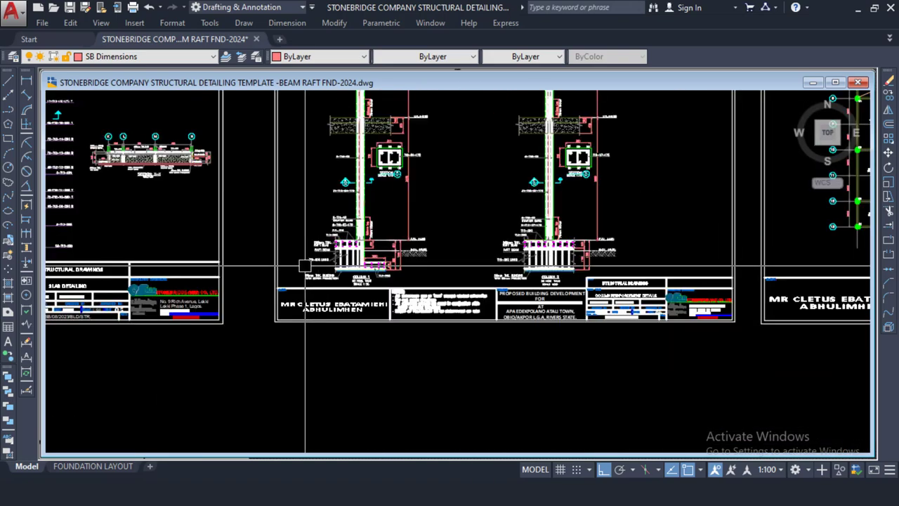
# Review the remaining floor layout and beam detail sheets through to the end of the beam raft template
pyautogui.moveTo(420, 321)
pyautogui.mouseDown(button='middle')
pyautogui.moveTo(281, 361)
pyautogui.moveTo(179, 376)
pyautogui.mouseUp(button='middle')
pyautogui.scroll(-2, 180, 376)
pyautogui.scroll(-2, 268, 329)
pyautogui.moveTo(559, 325); pyautogui.dragTo(378, 309, button='middle')
pyautogui.scroll(-2, 349, 283)
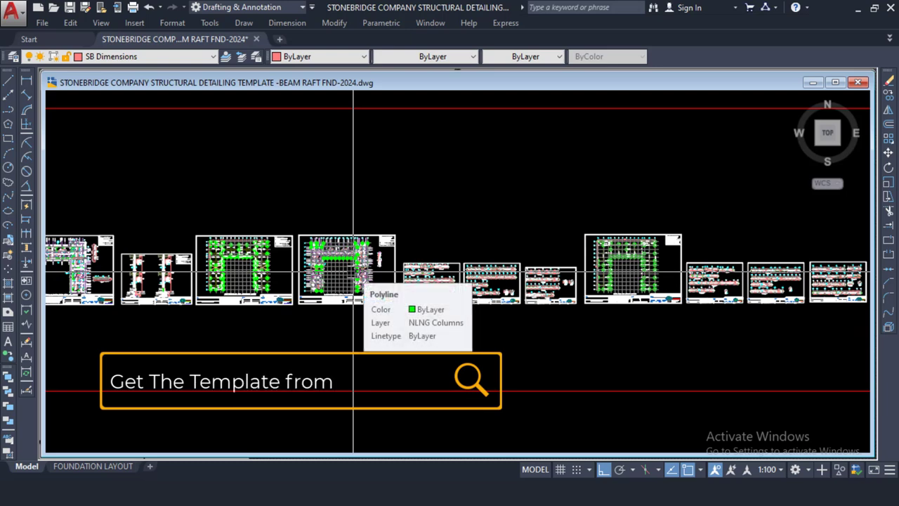
pyautogui.scroll(-2, 372, 256)
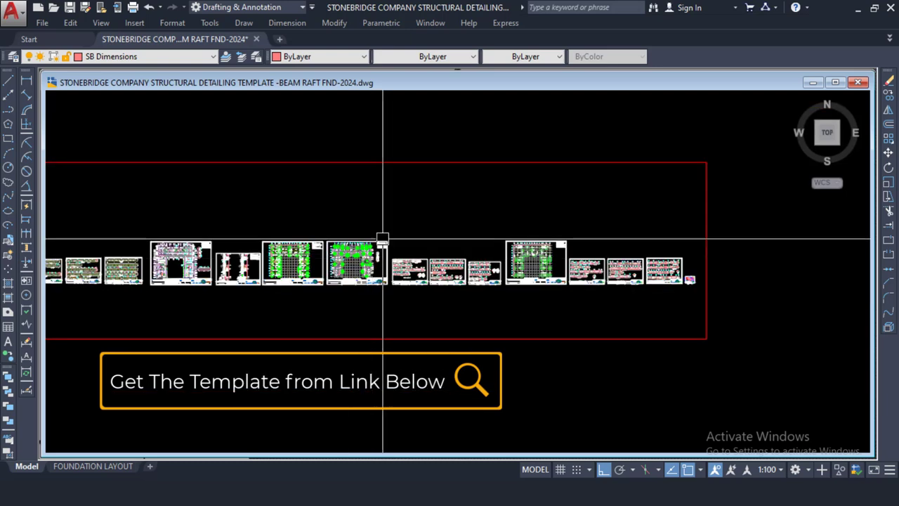